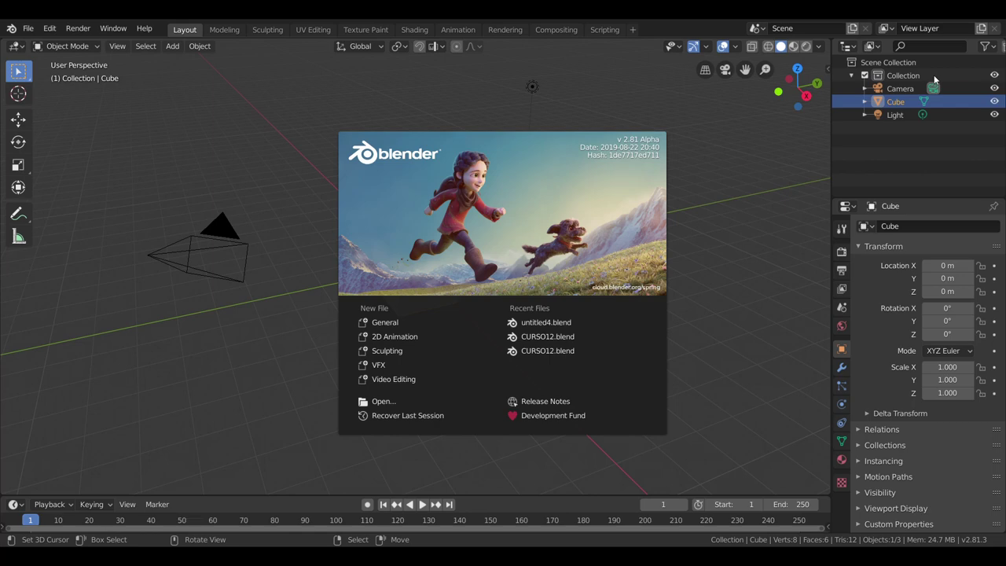
Close the startup splash, frame the default cube, and switch to the UV Editing workspace
left_click(677, 230)
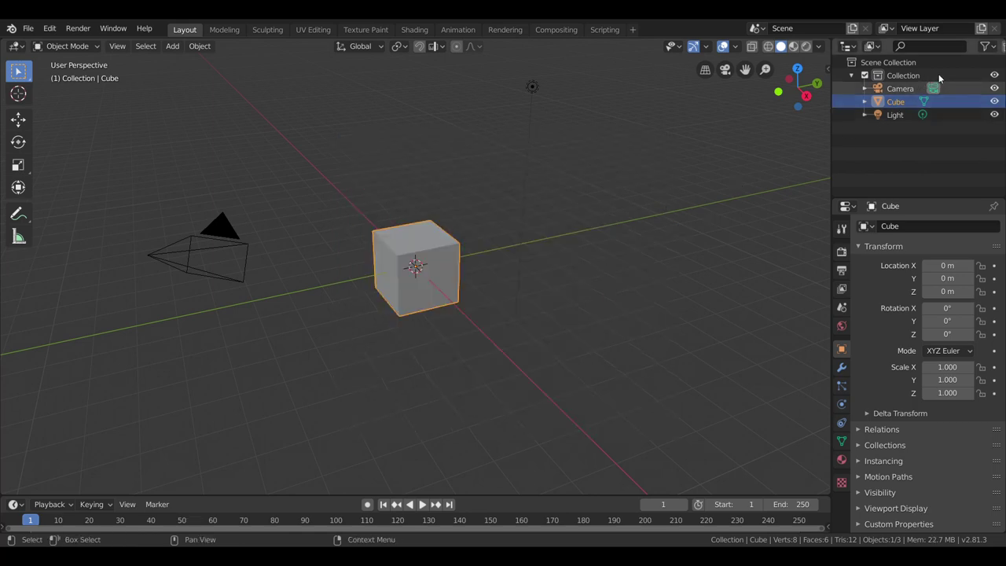
scroll(597, 275, "up", 2)
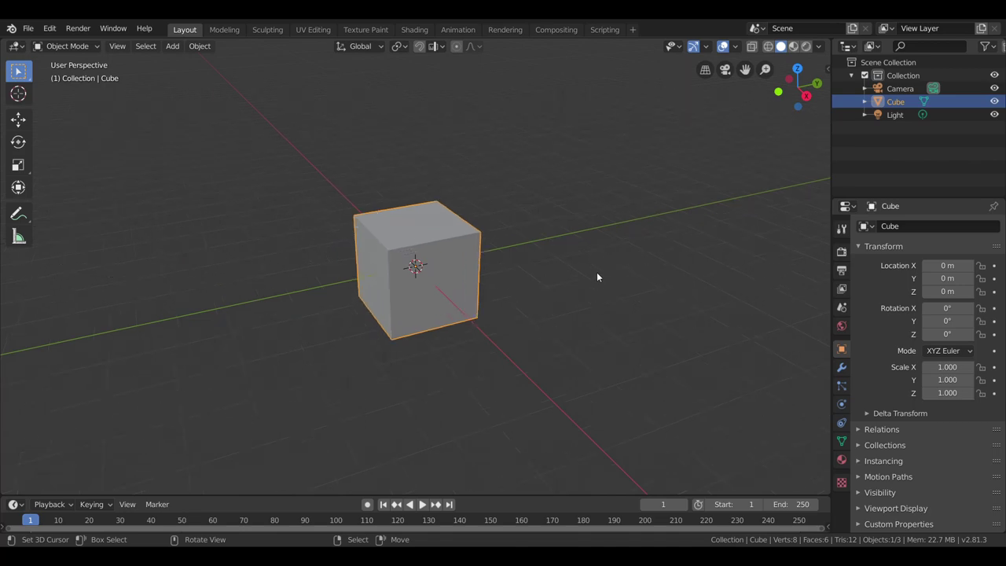
middle_click_drag(543, 289, 672, 215)
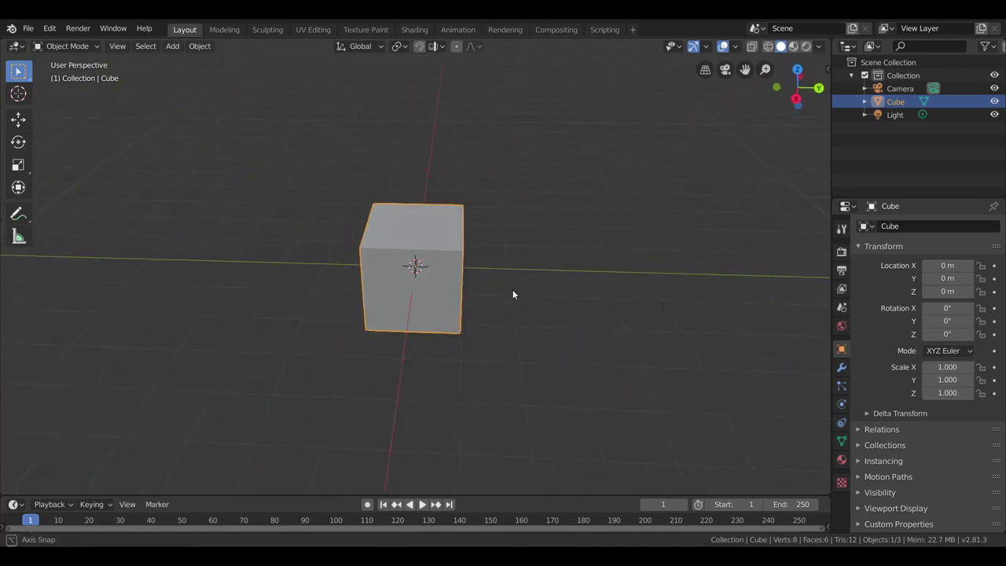
scroll(675, 210, "up", 2)
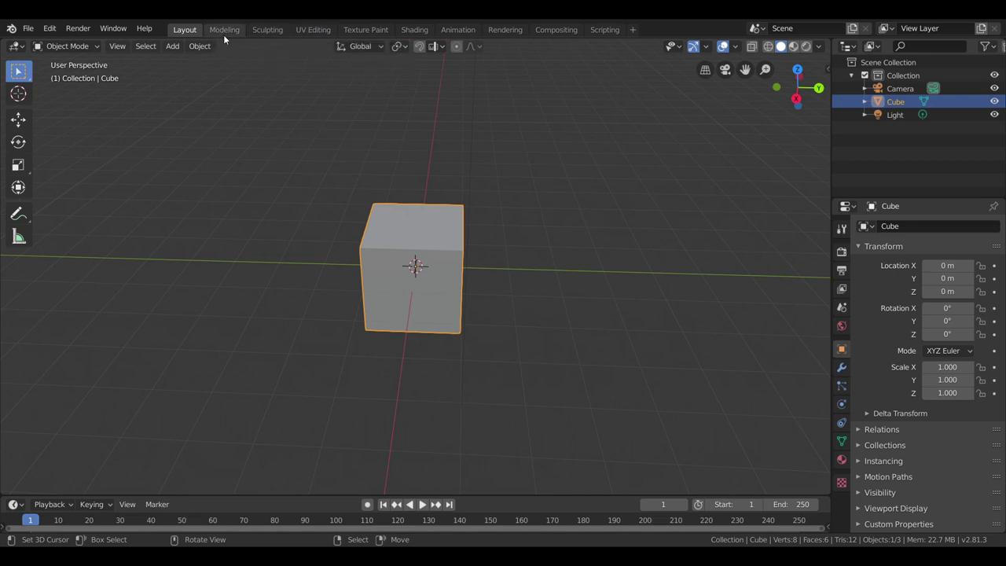
left_click(311, 32)
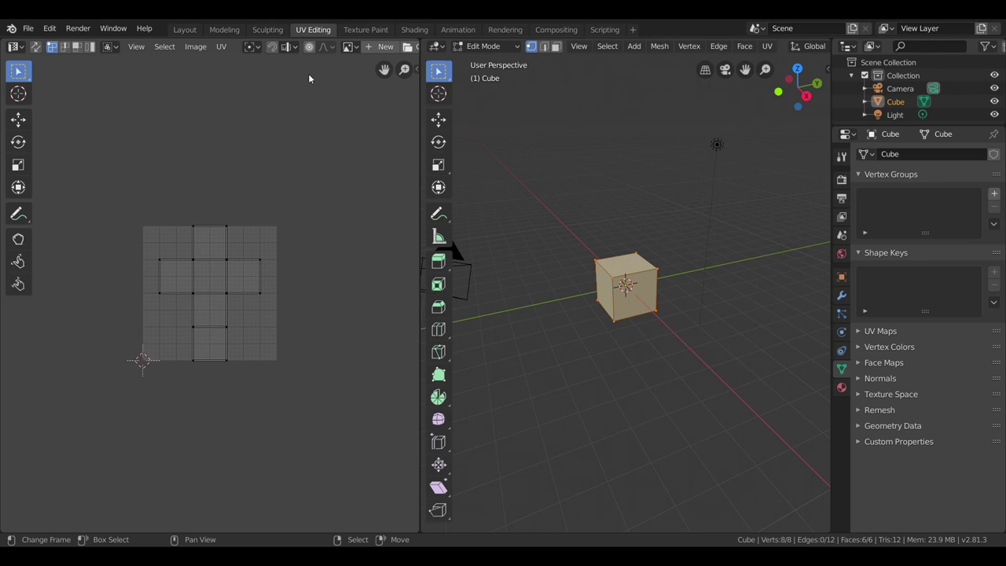
Zoom in and orbit the viewport to see the cube nearly head-on
scroll(628, 299, "up", 5)
middle_click_drag(644, 299, 699, 316)
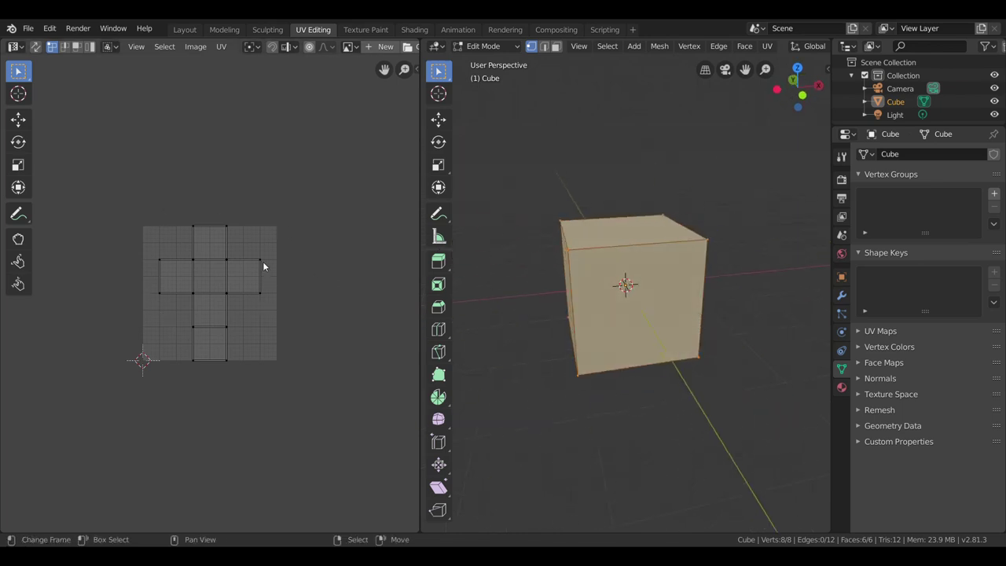
mouse_move(589, 294)
middle_mouse_down()
mouse_move(678, 294)
mouse_move(619, 264)
mouse_move(519, 251)
mouse_move(645, 294)
middle_mouse_up()
Add three loop cuts so each face of the cube is split into quarters
key("ctrl+r")
left_click(621, 271)
key("ctrl+r")
left_click(624, 285)
key("ctrl+r")
left_click(645, 293)
middle_click_drag(570, 301, 613, 313)
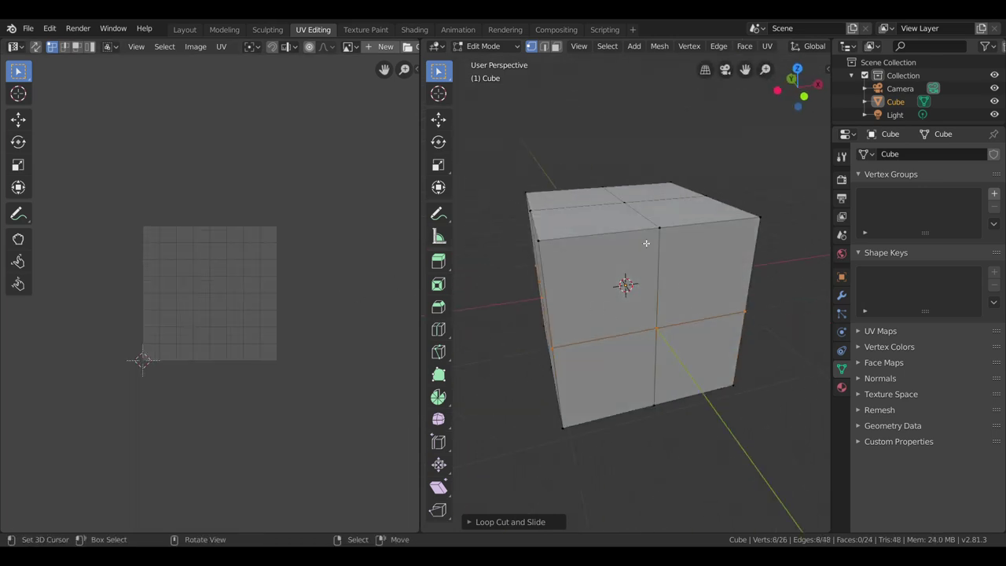
Select the whole cube to display its quartered cross-shaped layout in the UV editor
key("a")
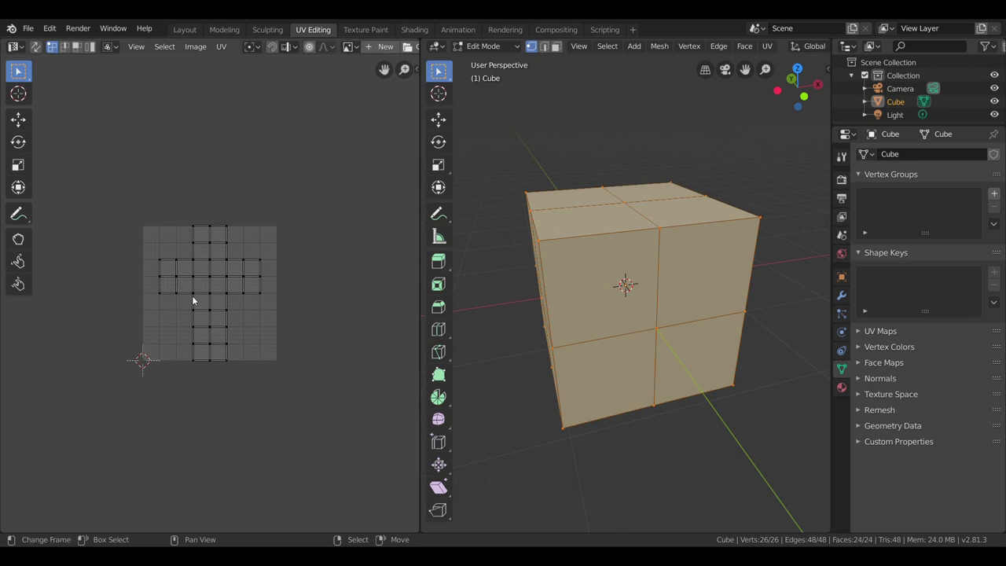
left_click(137, 47)
scroll(256, 277, "up", 2)
scroll(256, 278, "up", 1)
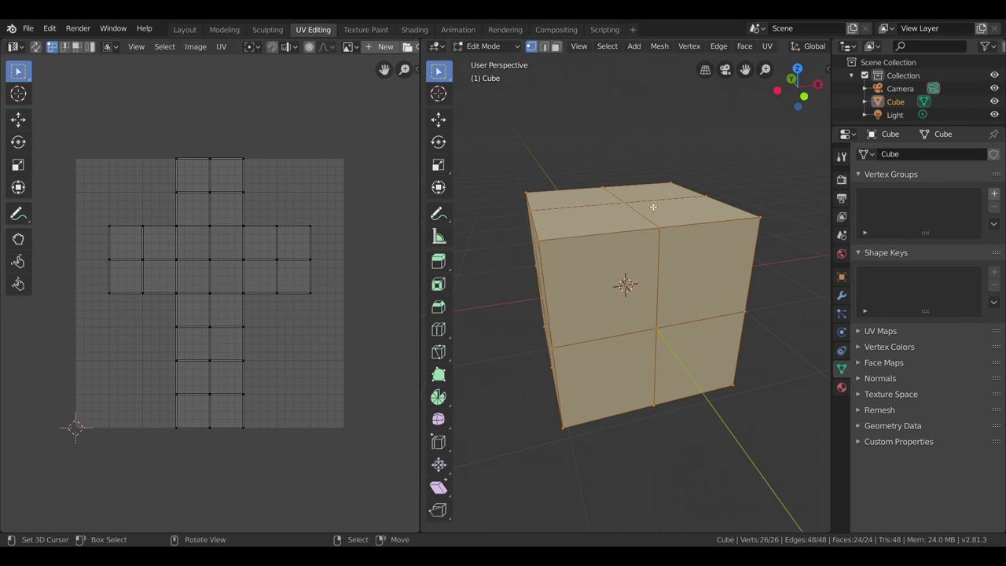
scroll(357, 292, "down", 1)
scroll(355, 48, "down", 3)
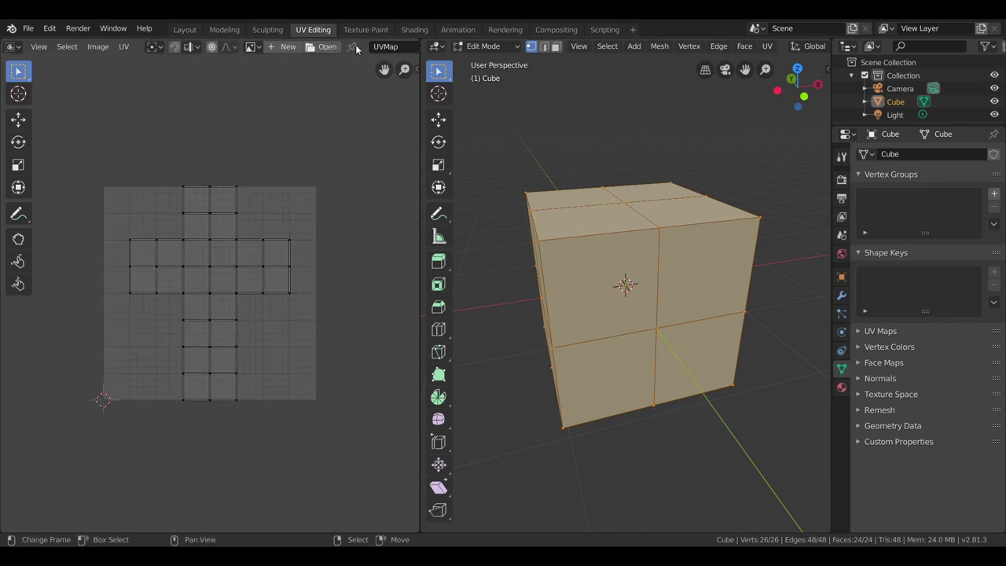
Create a new image named 'uvprobando' using the UV Grid generated type
left_click(288, 48)
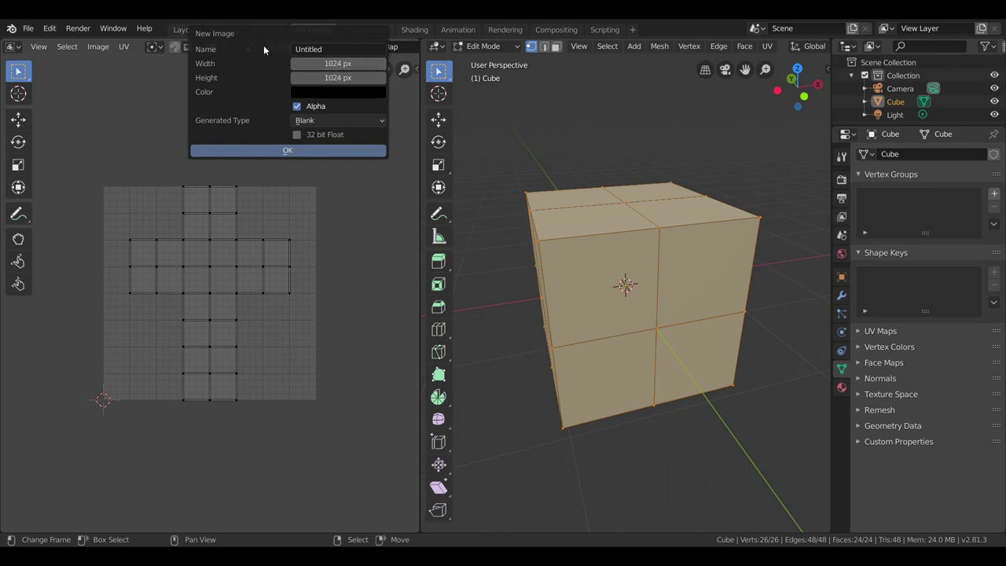
left_click(328, 51)
key("BackSpace")
type("u")
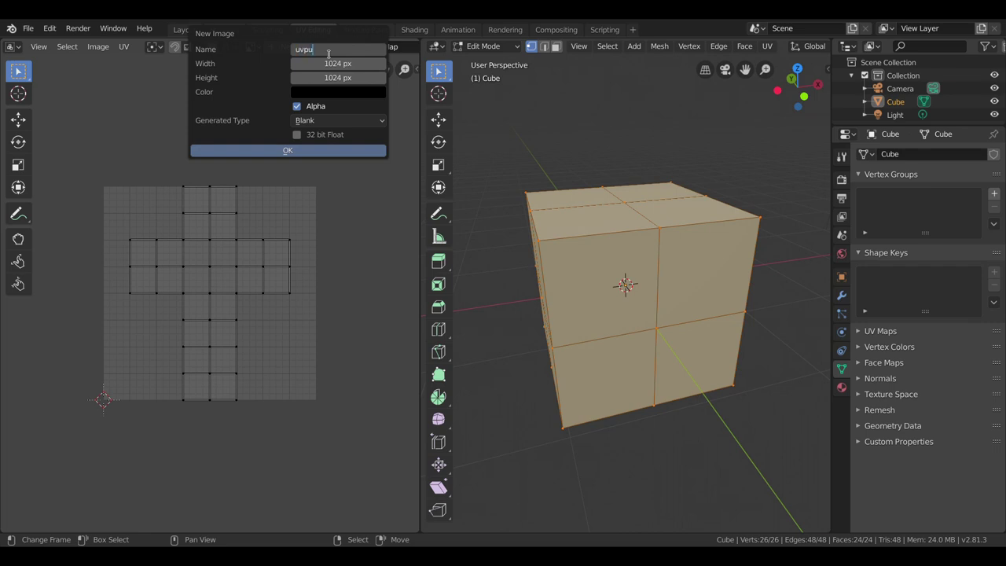
type("vprobando")
key("Return")
left_click(316, 124)
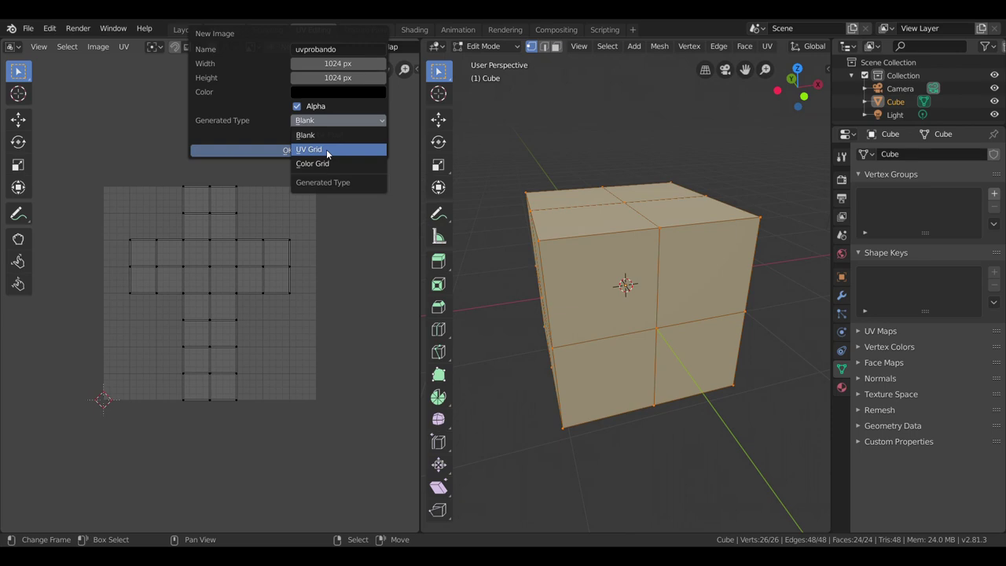
left_click(324, 149)
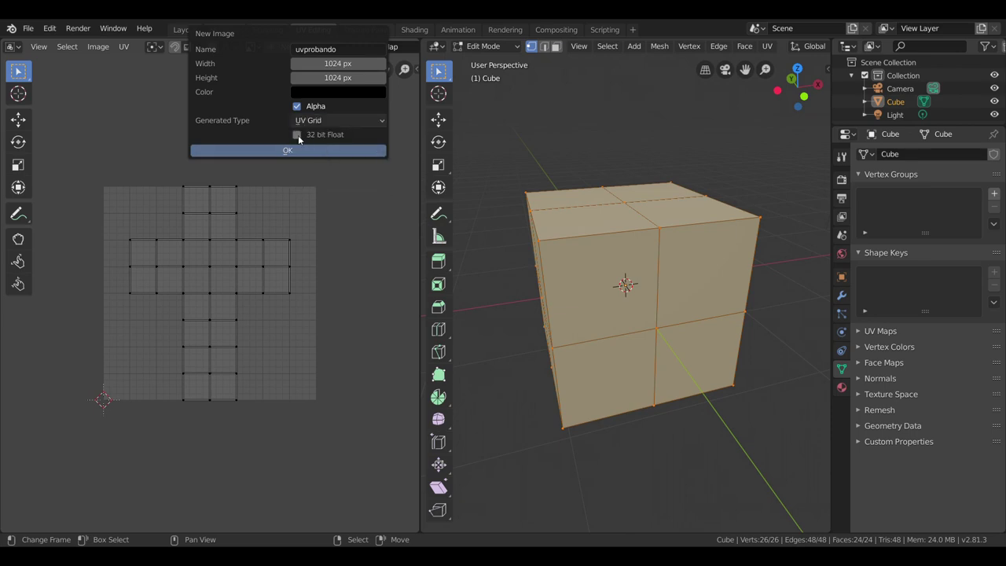
left_click(297, 154)
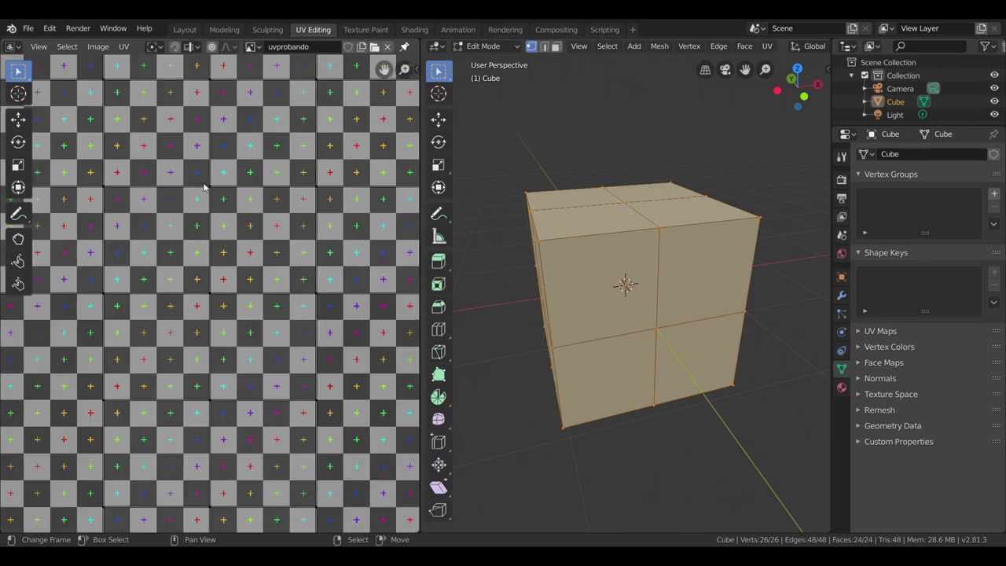
Select all UVs so they display over the uvprobando grid image
scroll(211, 228, "down", 3)
scroll(211, 228, "down", 3)
scroll(210, 228, "up", 1)
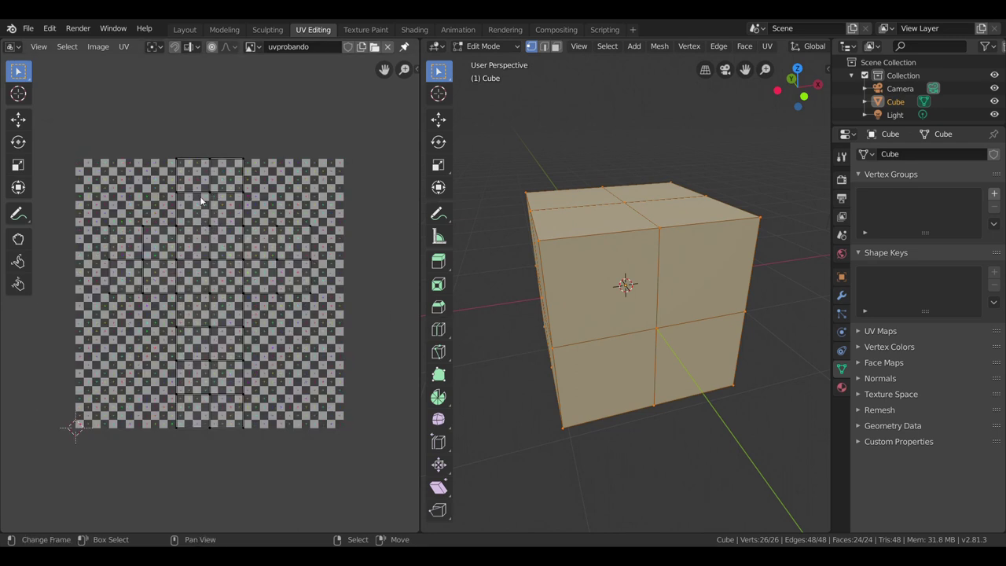
key("a")
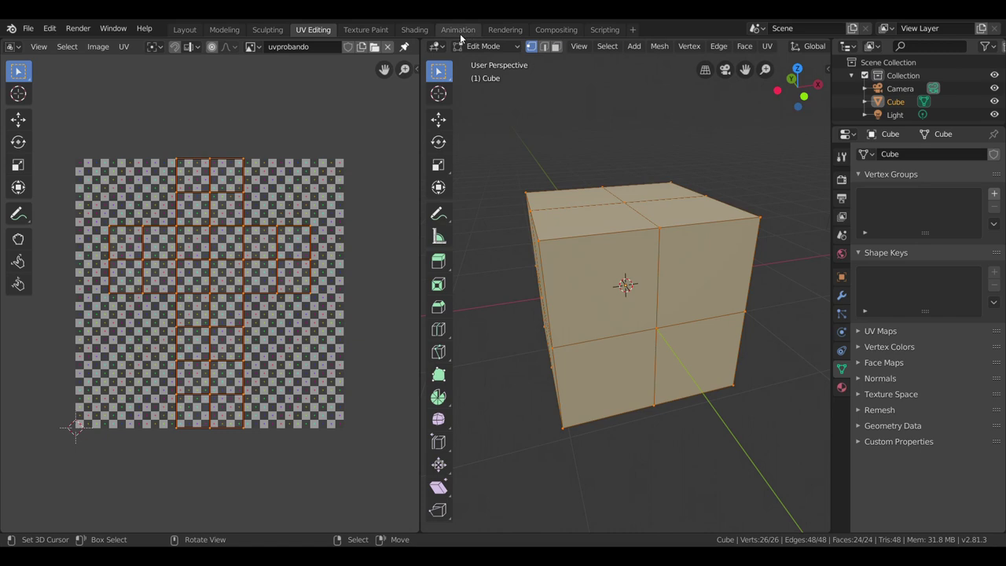
left_click(414, 30)
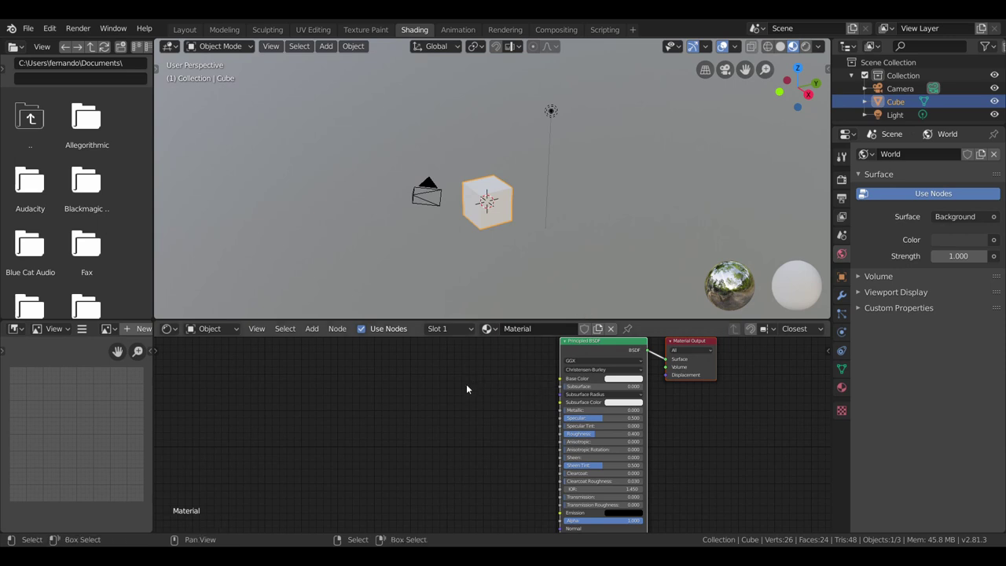
Add an Image Texture node and link its Color to the Principled BSDF Base Color
key("shift+a")
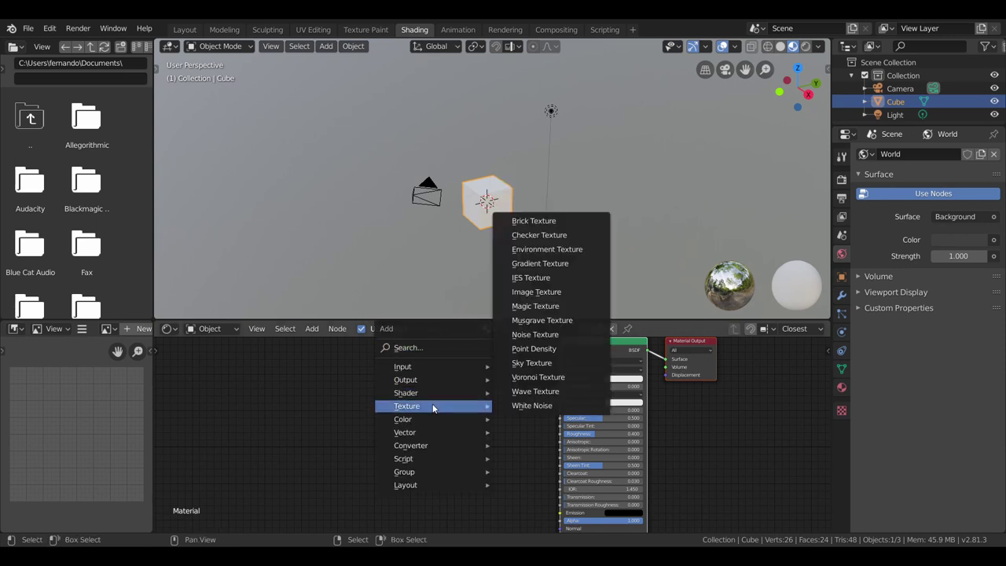
left_click(536, 292)
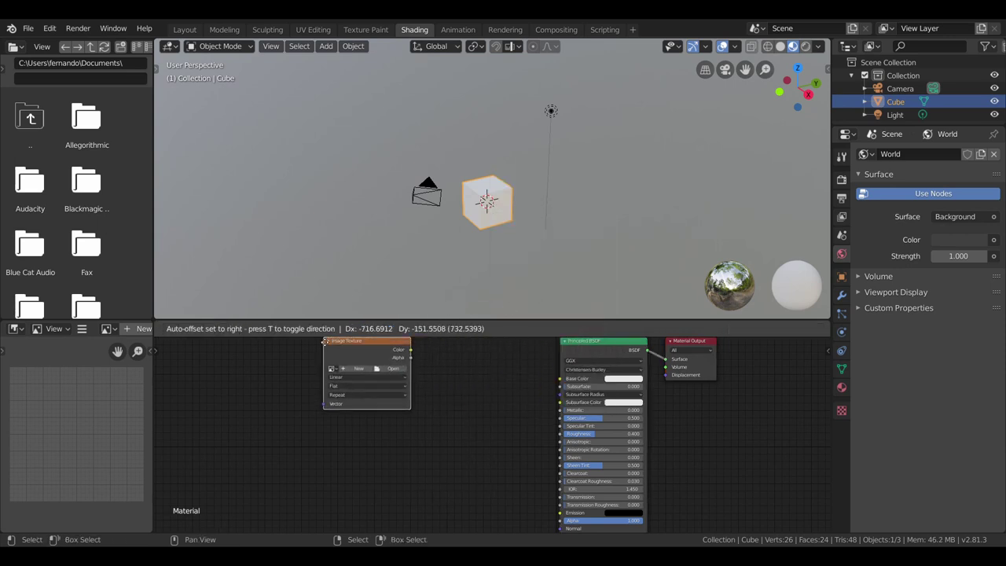
left_click(303, 362)
left_click_drag(390, 370, 560, 378)
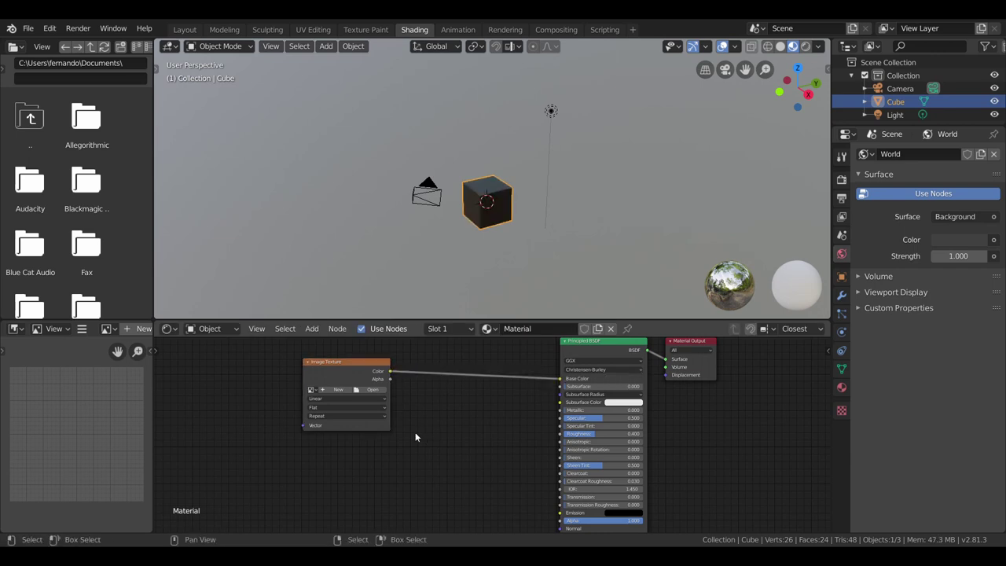
Assign the uvprobando image to the Image Texture node and view the textured cube
left_click(312, 390)
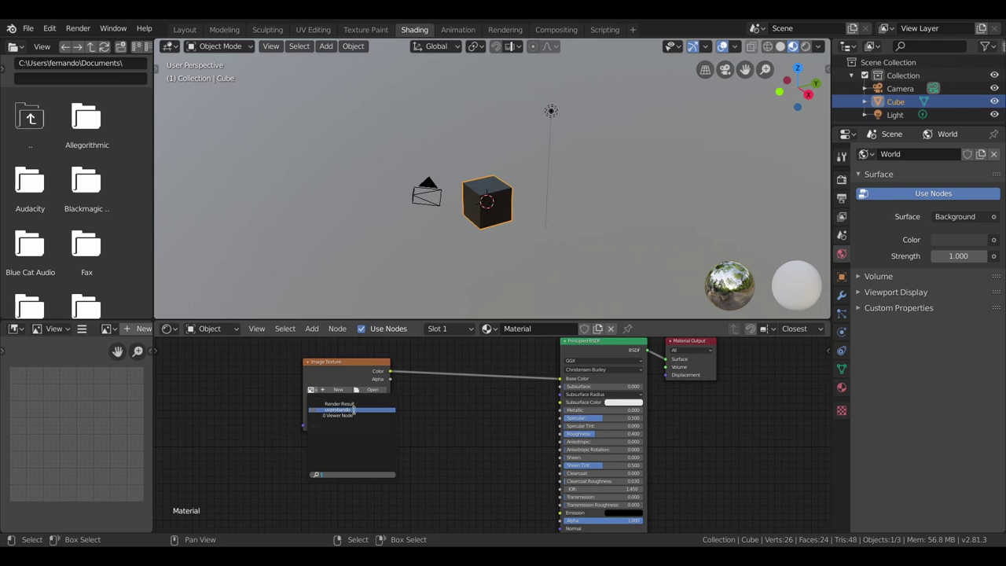
scroll(345, 405, "up", 3)
scroll(403, 385, "up", 2)
left_click(352, 366)
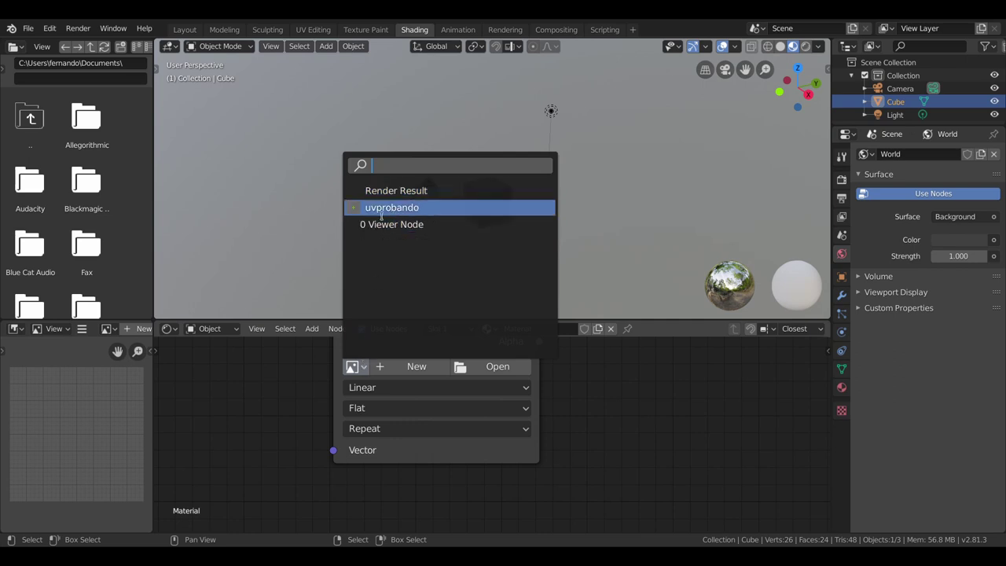
left_click(439, 209)
scroll(494, 224, "up", 5)
scroll(491, 243, "up", 2)
scroll(491, 244, "down", 3)
mouse_move(366, 227)
middle_mouse_down()
mouse_move(454, 247)
mouse_move(821, 231)
mouse_move(342, 161)
mouse_move(368, 213)
mouse_move(373, 255)
mouse_move(349, 100)
middle_mouse_up()
Back in UV Editing, enable Material Preview, inspect the checkered cube, and deselect all vertices
left_click(313, 29)
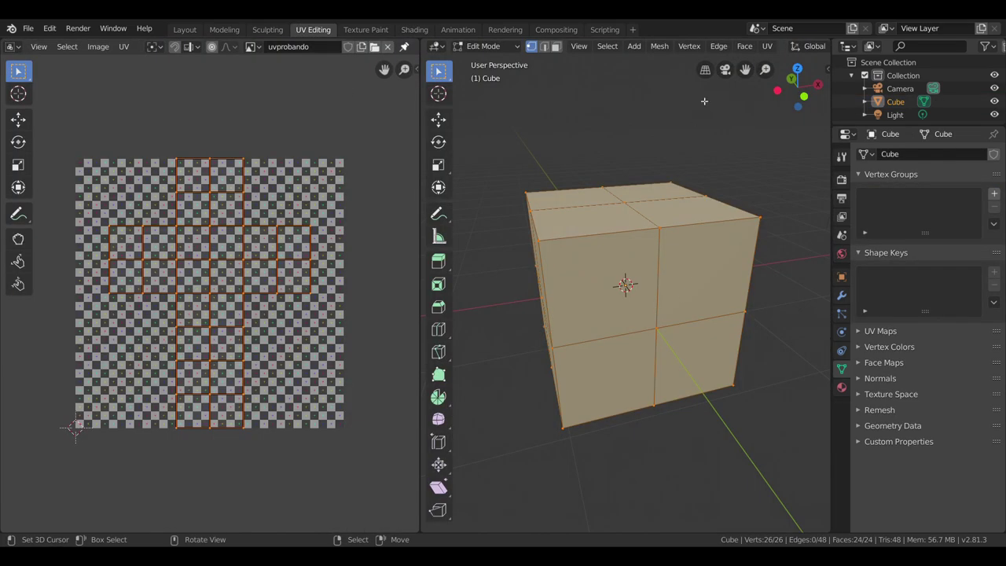
scroll(809, 47, "down", 5)
scroll(809, 47, "down", 3)
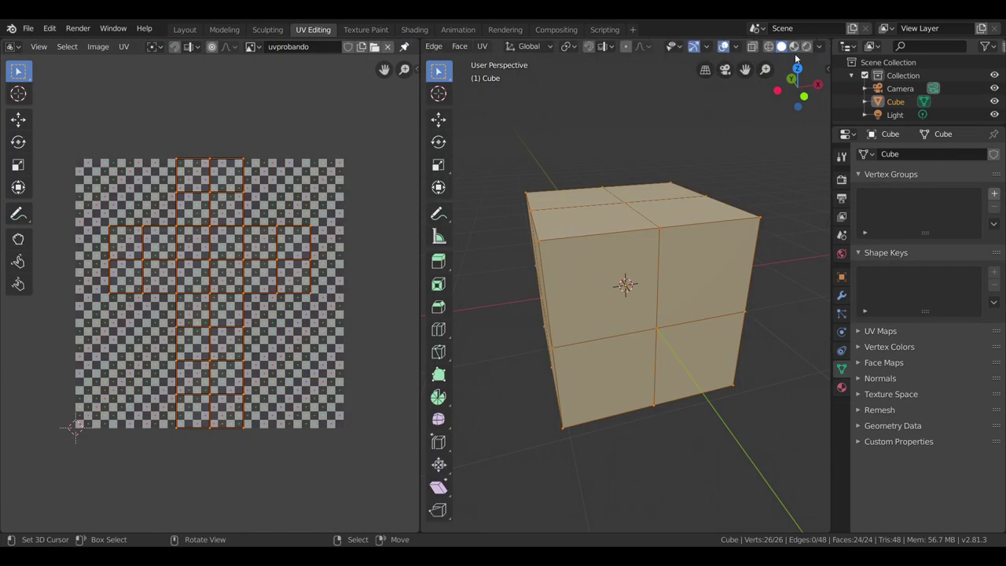
left_click(793, 47)
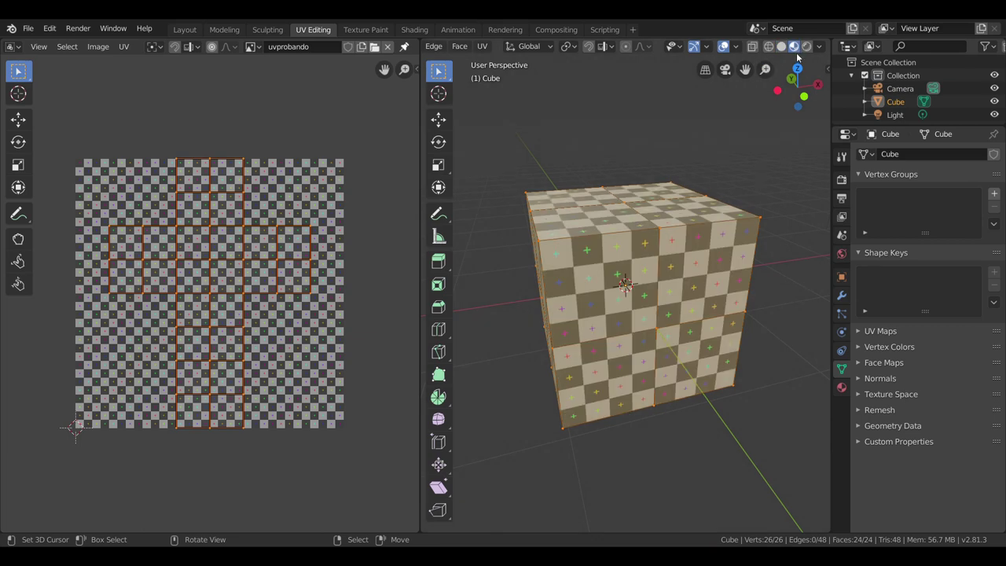
scroll(609, 304, "up", 3)
scroll(609, 305, "down", 2)
mouse_move(609, 305)
middle_mouse_down()
mouse_move(790, 354)
mouse_move(547, 251)
middle_mouse_up()
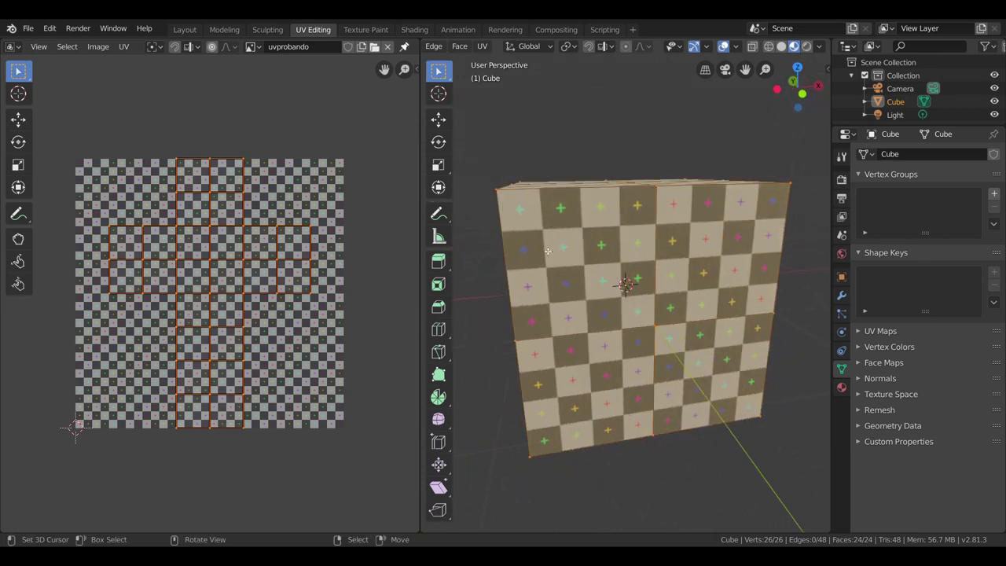
middle_click_drag(707, 340, 573, 262)
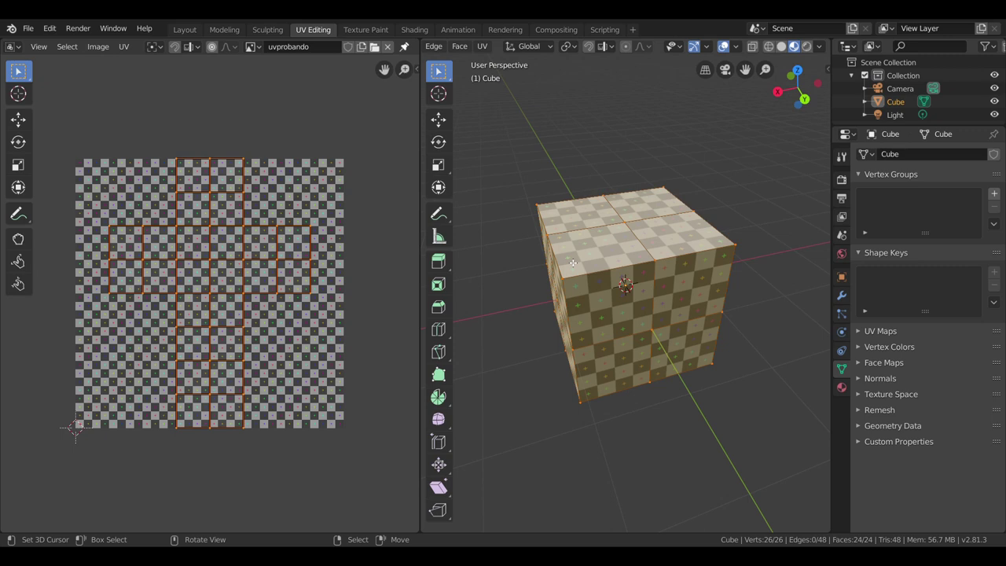
middle_click_drag(562, 287, 583, 326)
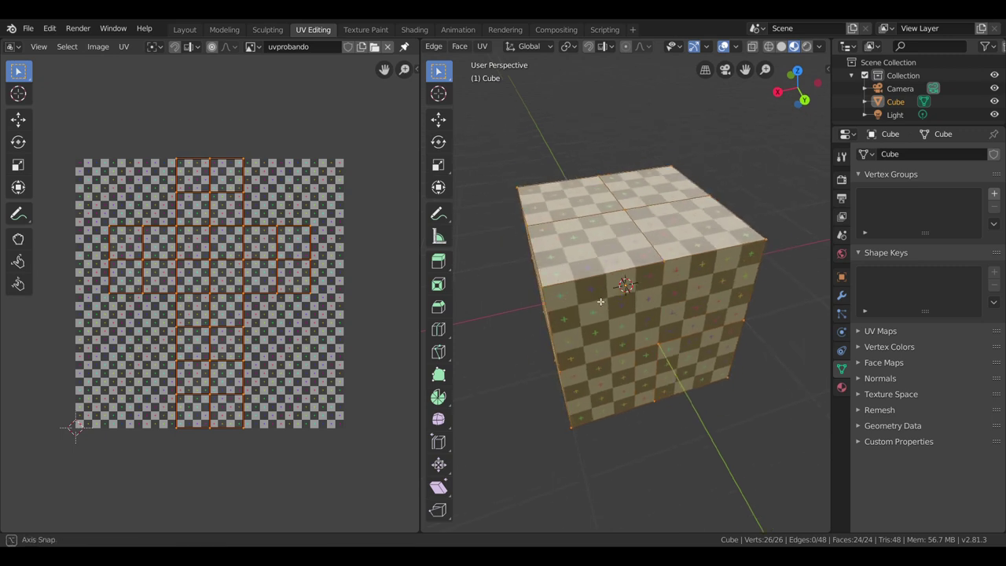
key("alt+a")
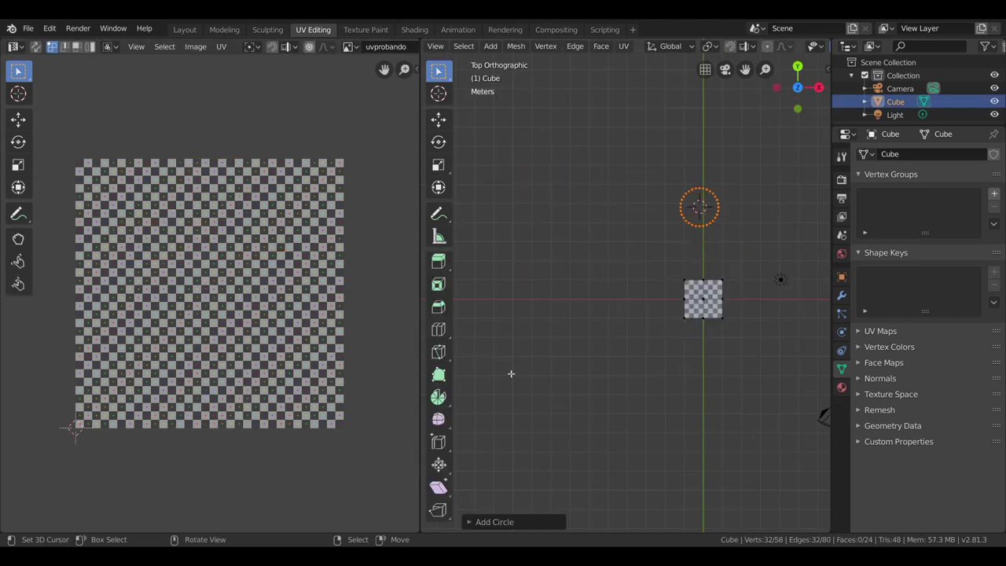
Set the new circle to 8 vertices and fill it into an octagonal face
left_click(507, 520)
left_click(601, 383)
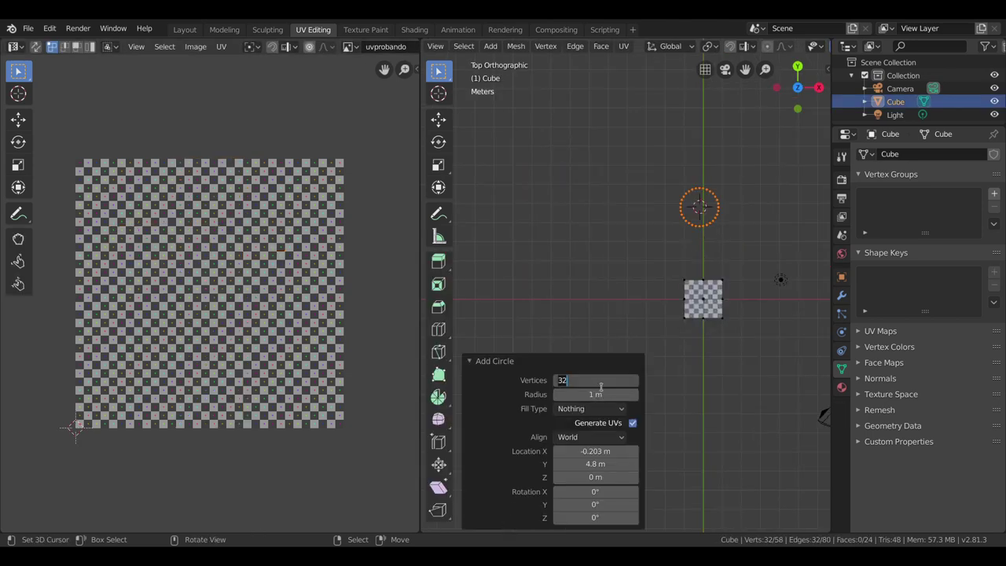
type("8")
key("Return")
scroll(734, 189, "up", 2)
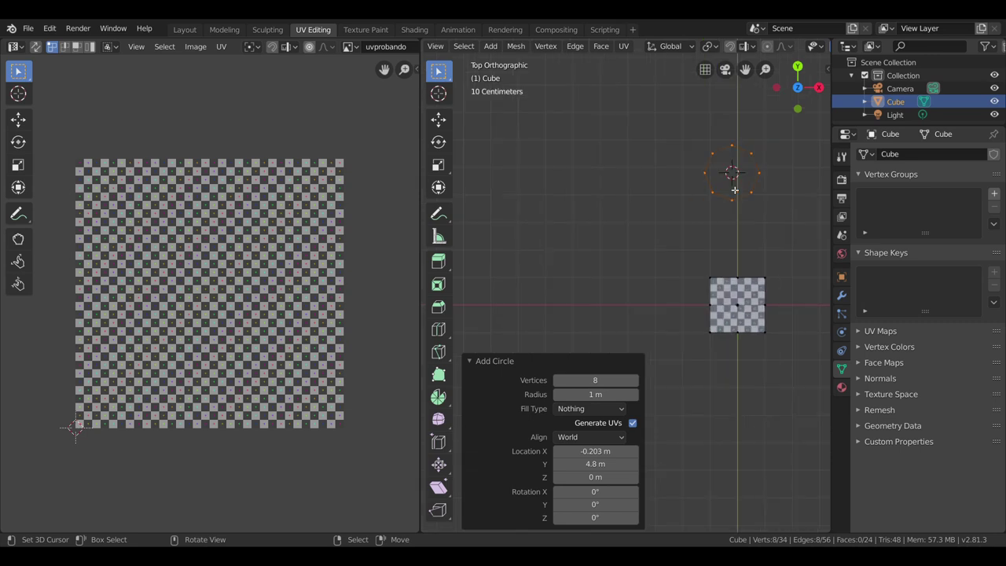
right_click(734, 189, "shift")
key("f")
mouse_move(734, 181)
middle_mouse_down("shift")
mouse_move(575, 260)
mouse_move(670, 295)
middle_mouse_up("shift")
scroll(597, 274, "up", 3)
scroll(670, 295, "up", 3)
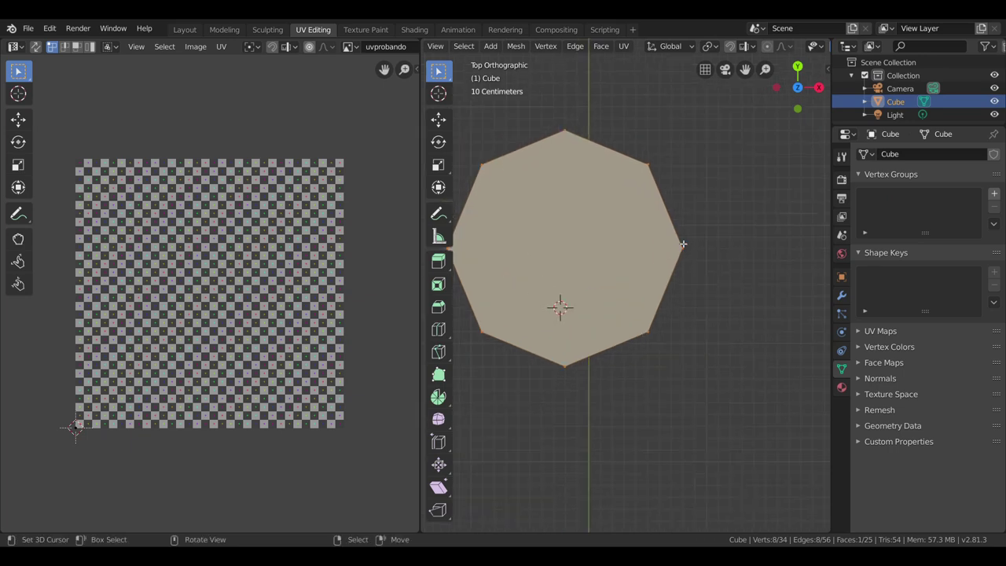
Inset the octagon, join two inner vertices, and extrude the whole face upward into a prism
key("i")
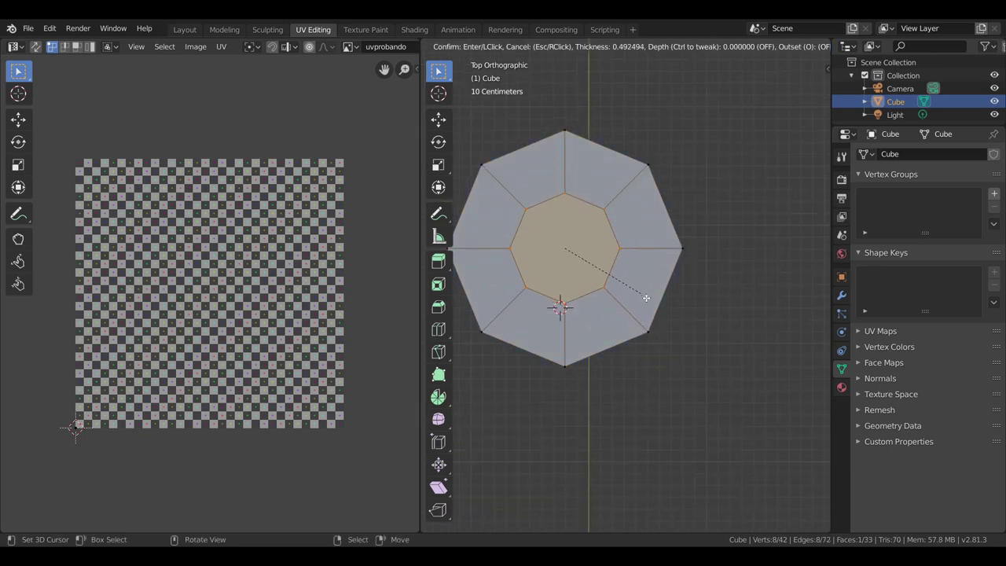
left_click(644, 291)
left_click(529, 254)
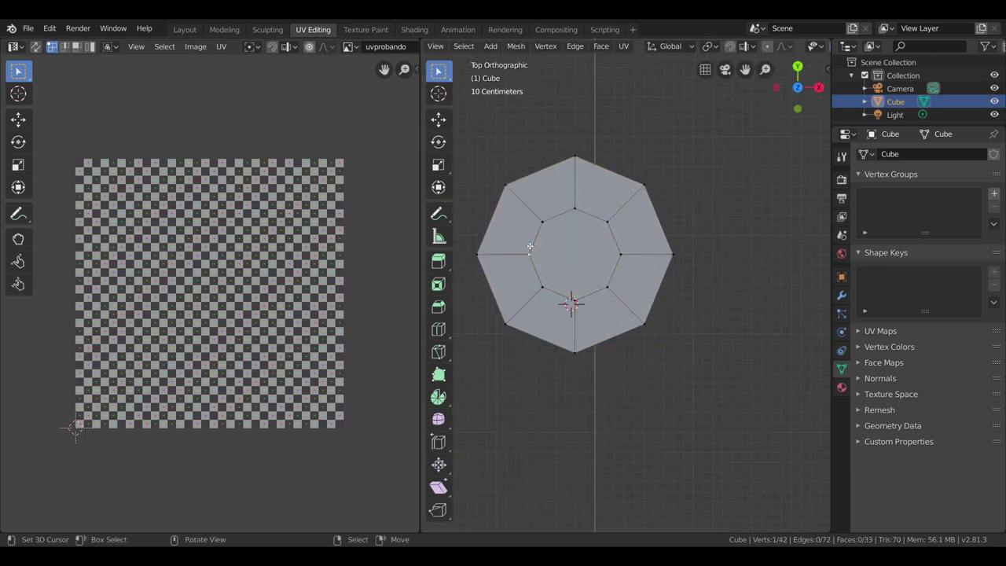
scroll(641, 260, "down", 1)
key("j")
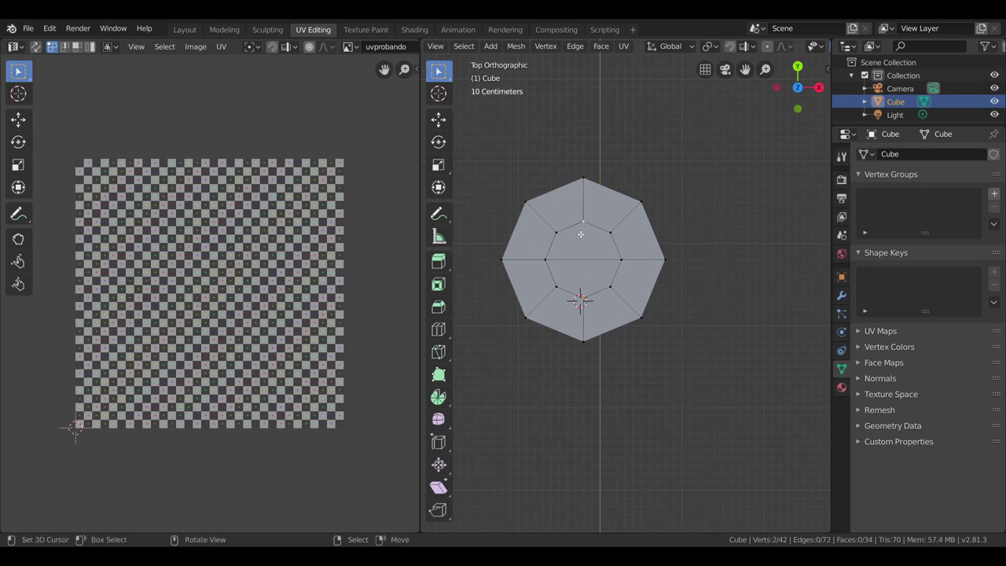
mouse_move(633, 300)
middle_mouse_down()
mouse_move(494, 249)
mouse_move(602, 258)
mouse_move(548, 307)
middle_mouse_up()
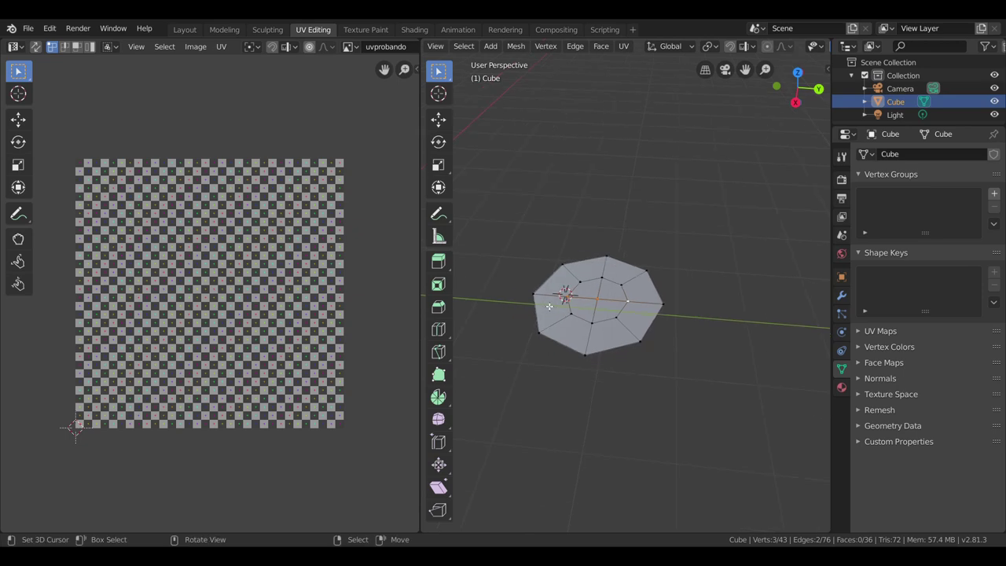
key("a")
key("e")
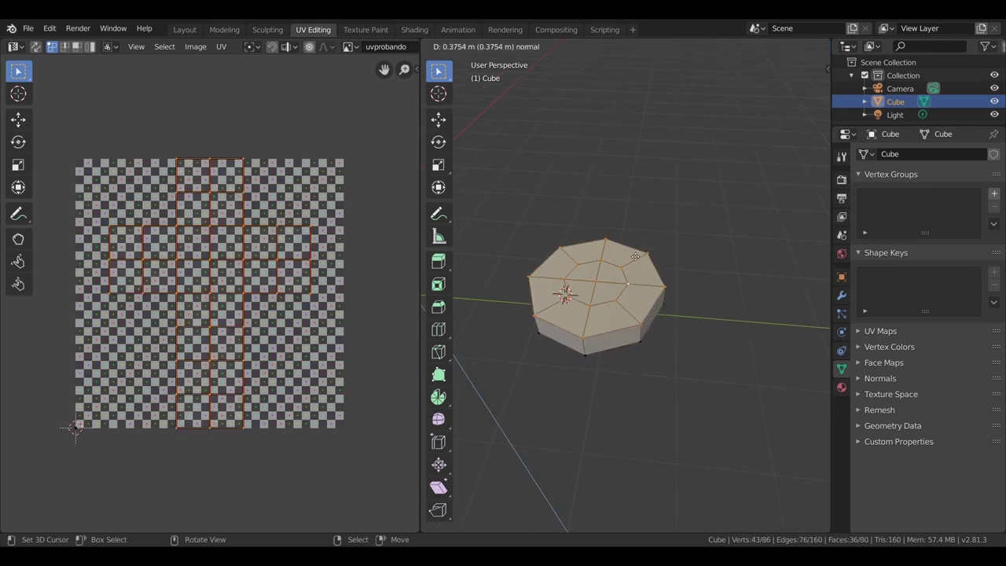
left_click(619, 117)
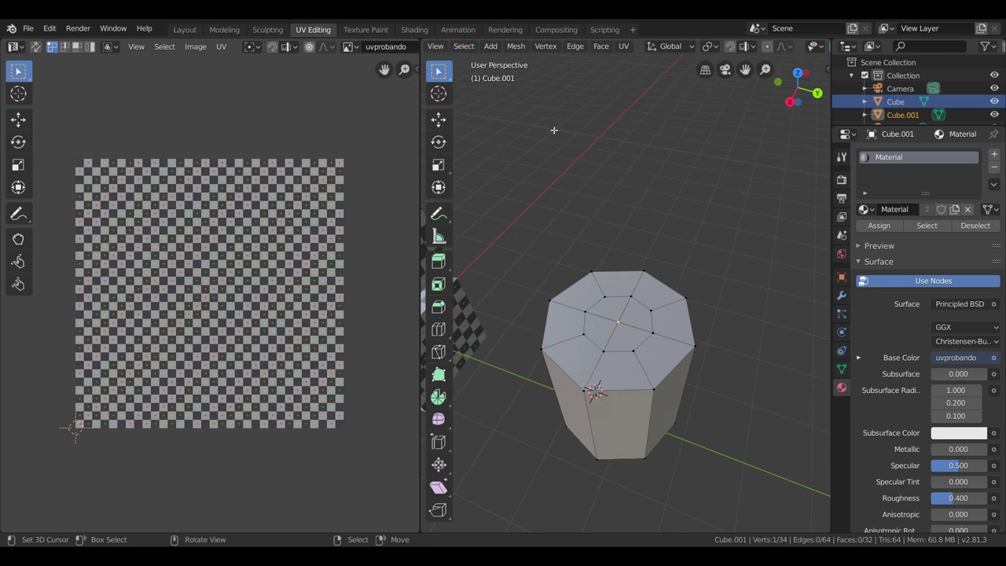
Extrude the four inner top faces of the prism upward
left_click(636, 311)
left_click(605, 314, "shift")
left_click(602, 334, "shift")
left_click(638, 337, "shift")
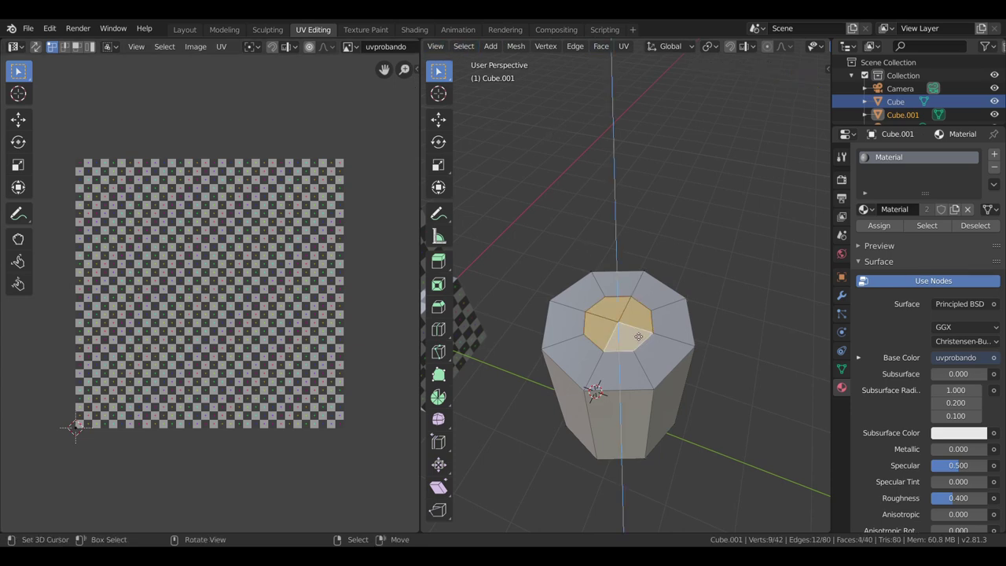
key("e")
left_click(612, 277)
Inset the raised section's top faces and extrude them further to form the neck
left_click(617, 279)
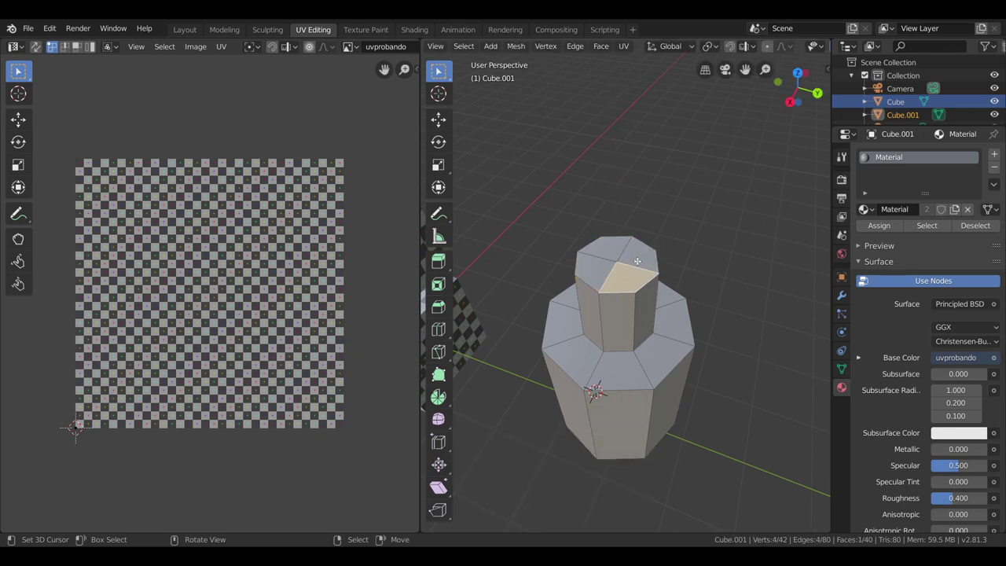
left_click(629, 253, "shift")
left_click(598, 267, "shift")
key("i")
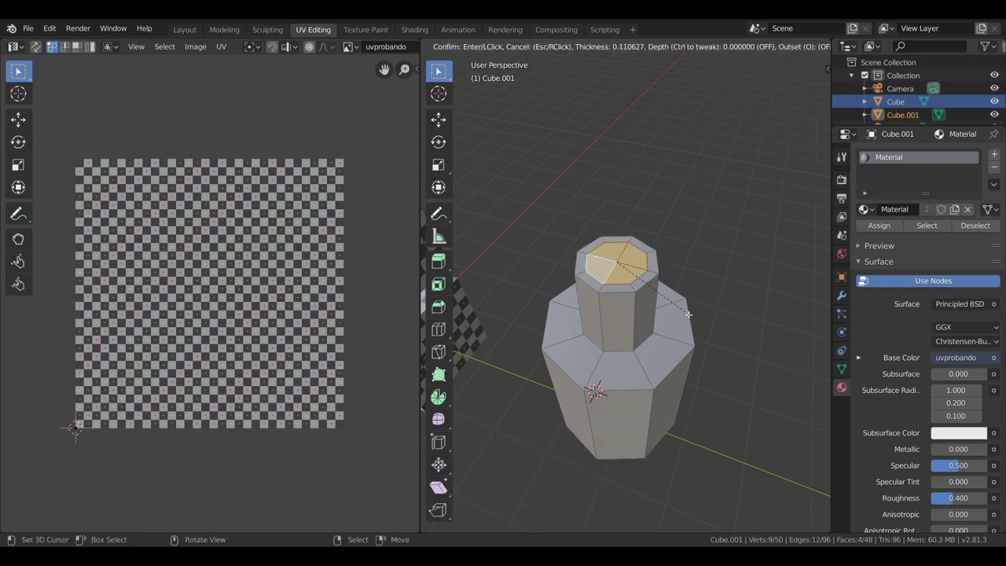
left_click(684, 311)
key("e")
left_click(648, 287)
middle_click_drag(648, 287, 584, 355)
scroll(584, 354, "down", 3)
Unwrap the entire mesh with Smart UV Project and select all resulting UV islands
key("a")
key("u")
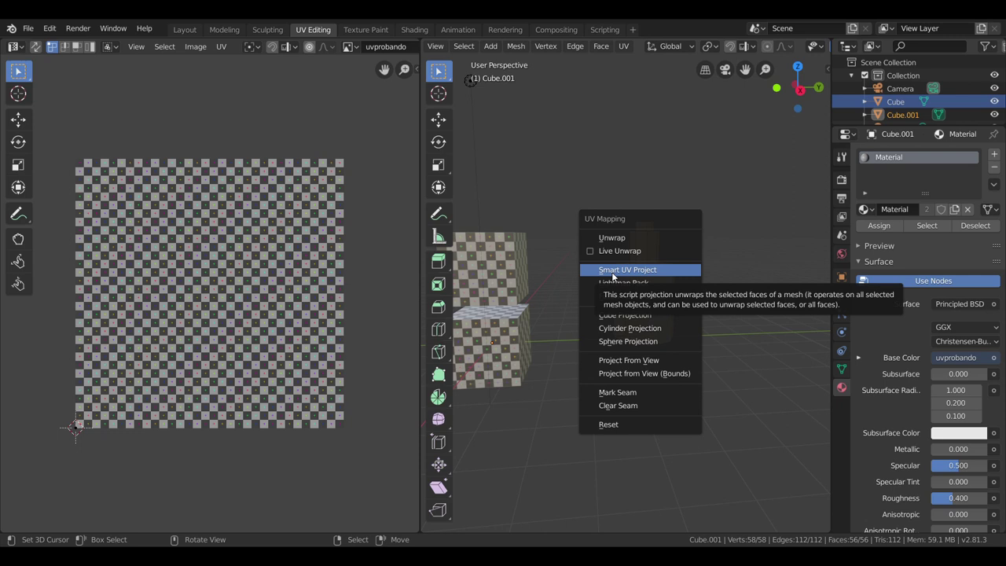
left_click(612, 273)
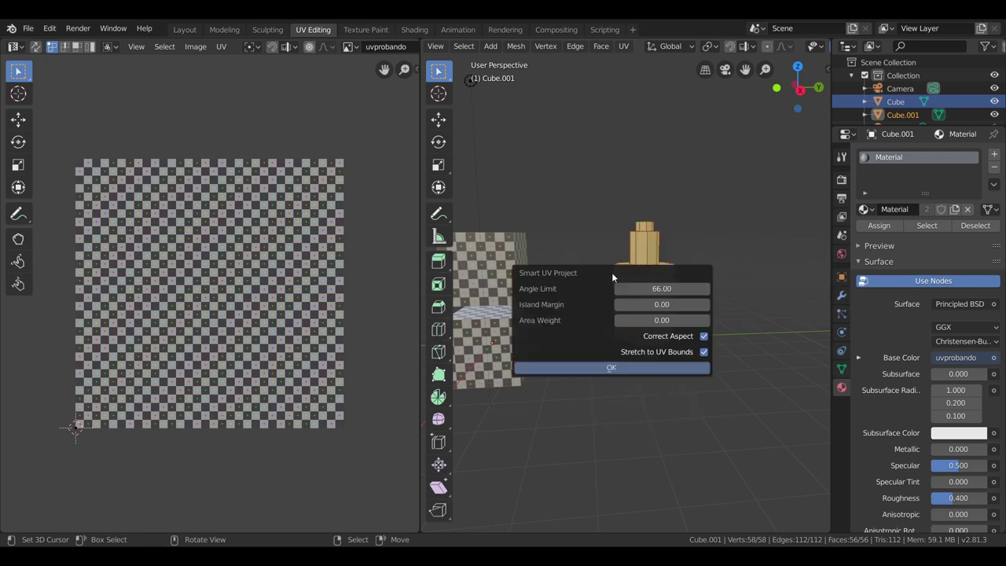
left_click(610, 369)
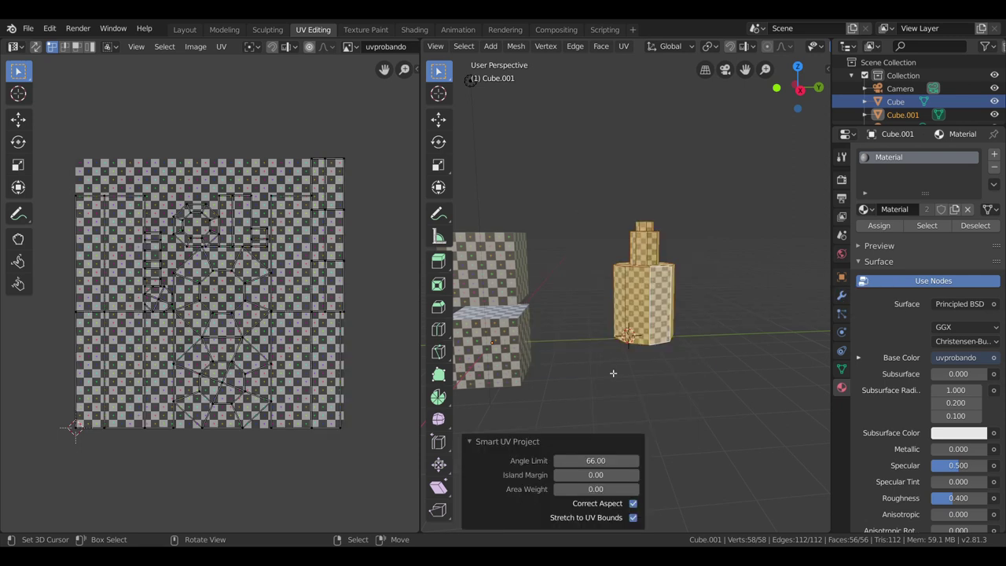
key("a")
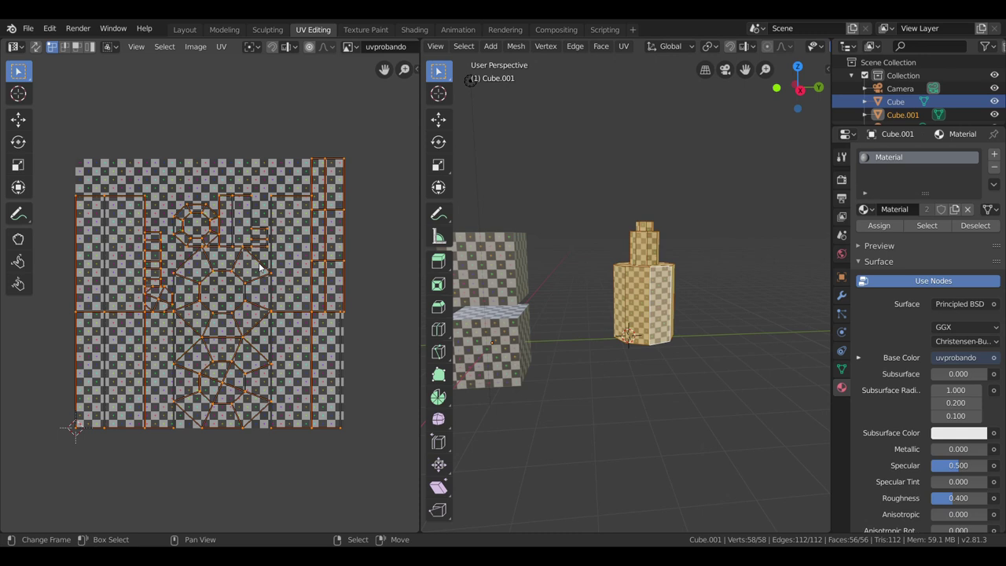
Remove the checker image from the UV editor and look through the scene camera
scroll(363, 49, "down", 2)
scroll(362, 48, "down", 2)
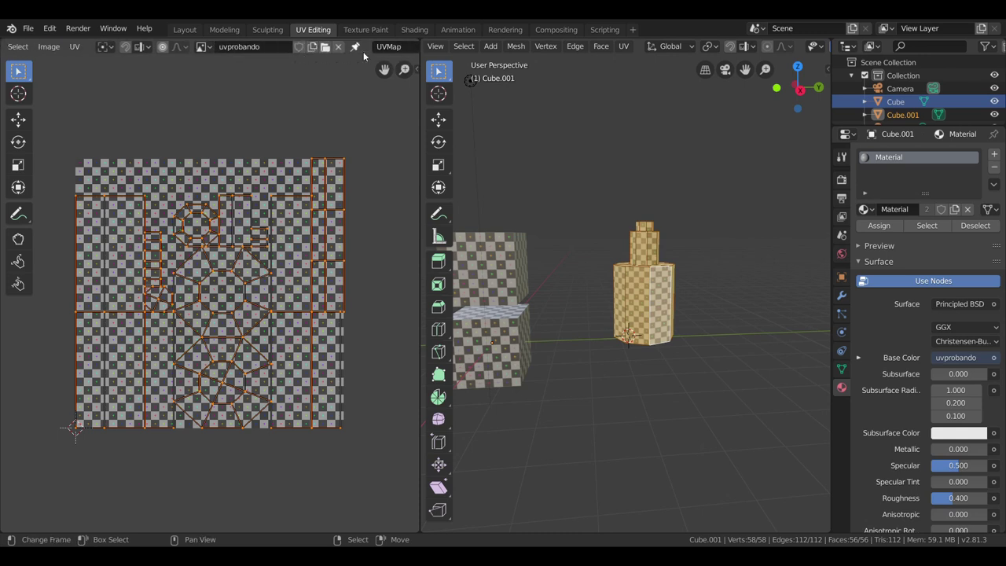
left_click(311, 49)
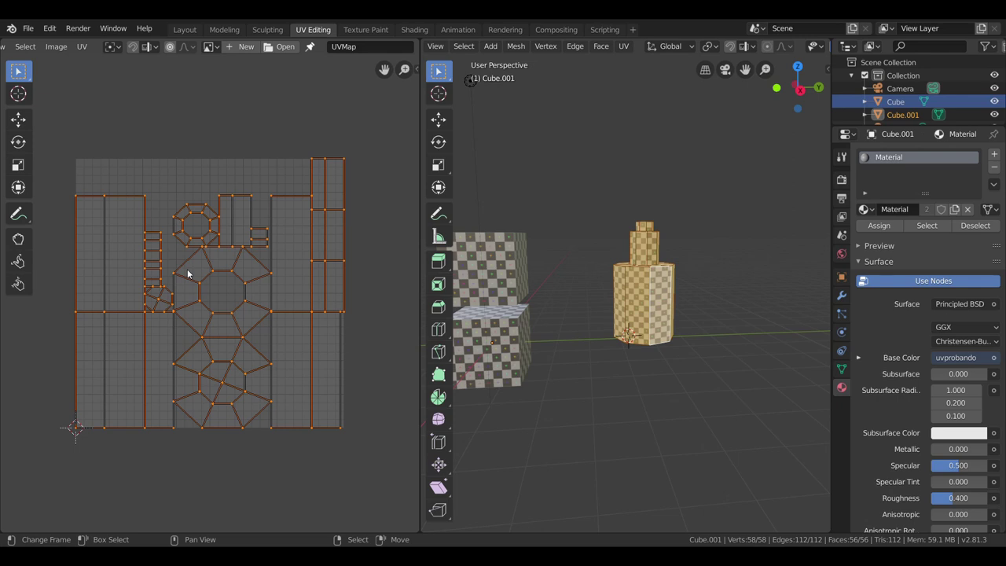
mouse_move(651, 302)
middle_mouse_down()
mouse_move(518, 376)
mouse_move(660, 315)
mouse_move(640, 318)
middle_mouse_up()
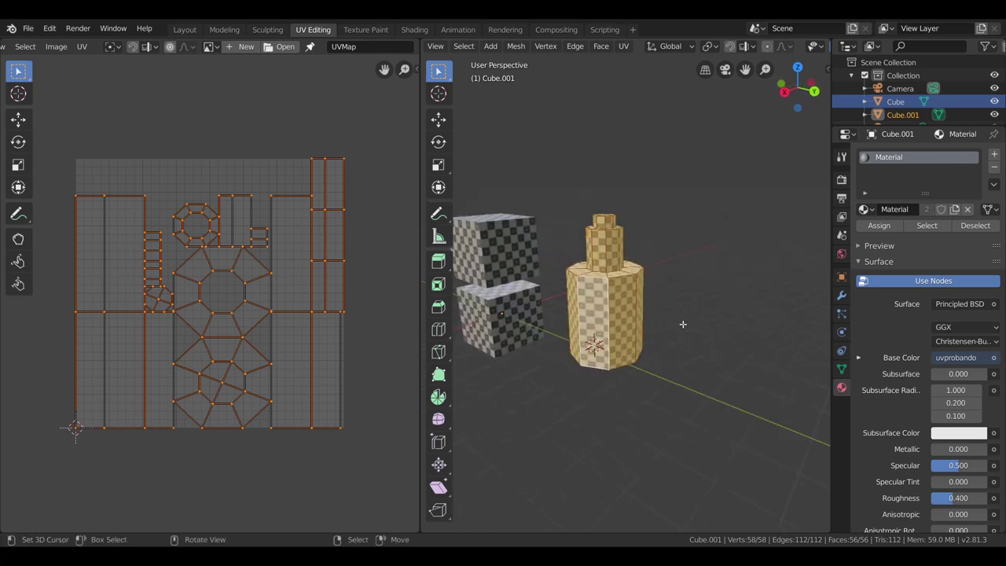
scroll(640, 318, "down", 4)
scroll(629, 255, "up", 4)
key("KP_0")
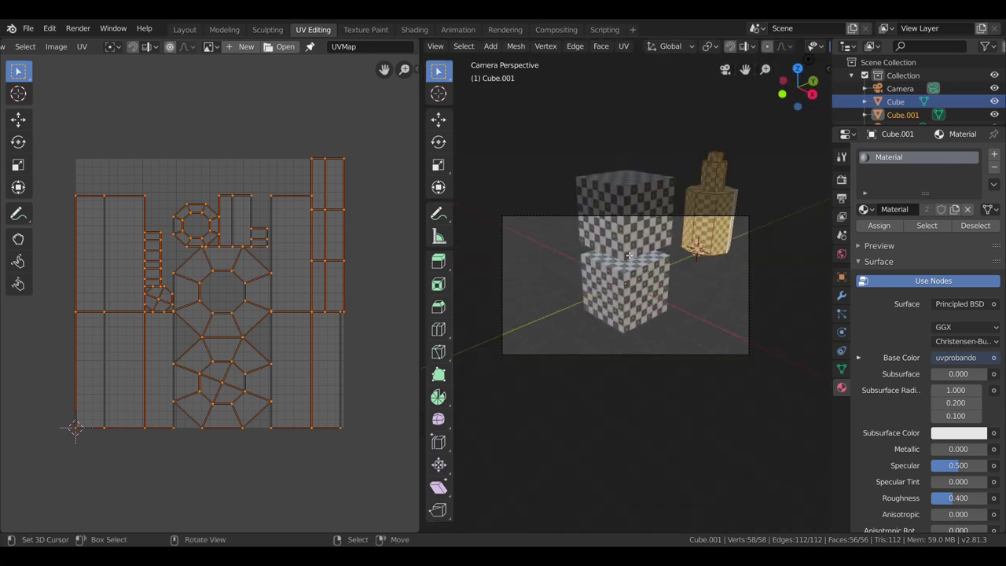
Exit Edit Mode and move the scene camera to a new position
left_click(720, 217)
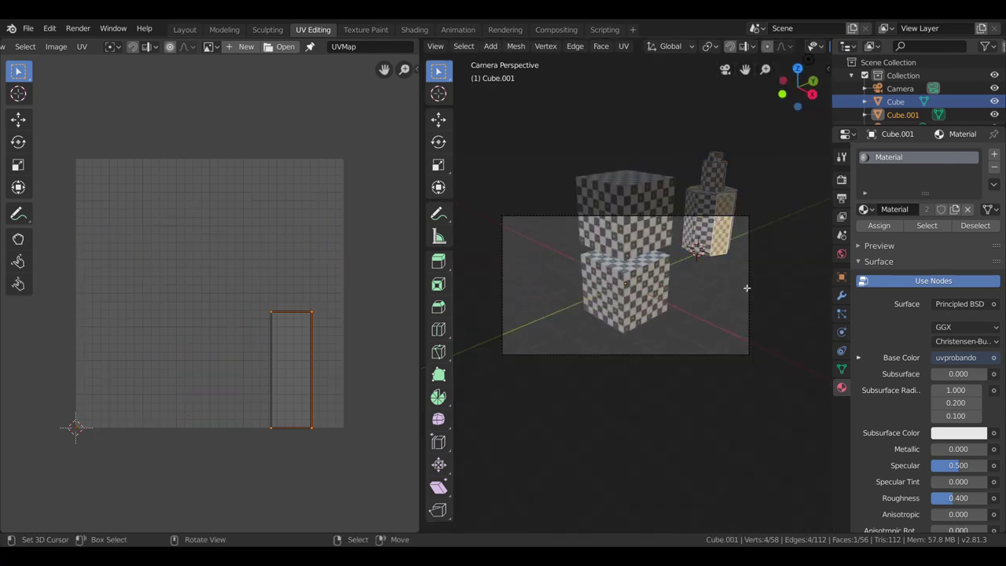
key("Tab")
left_click(742, 283)
key("g")
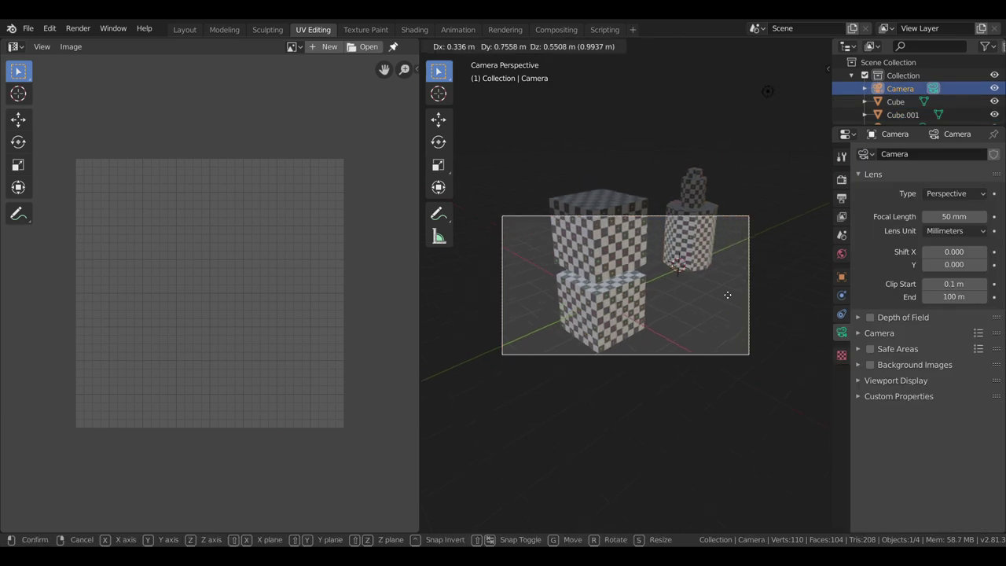
left_click(453, 169)
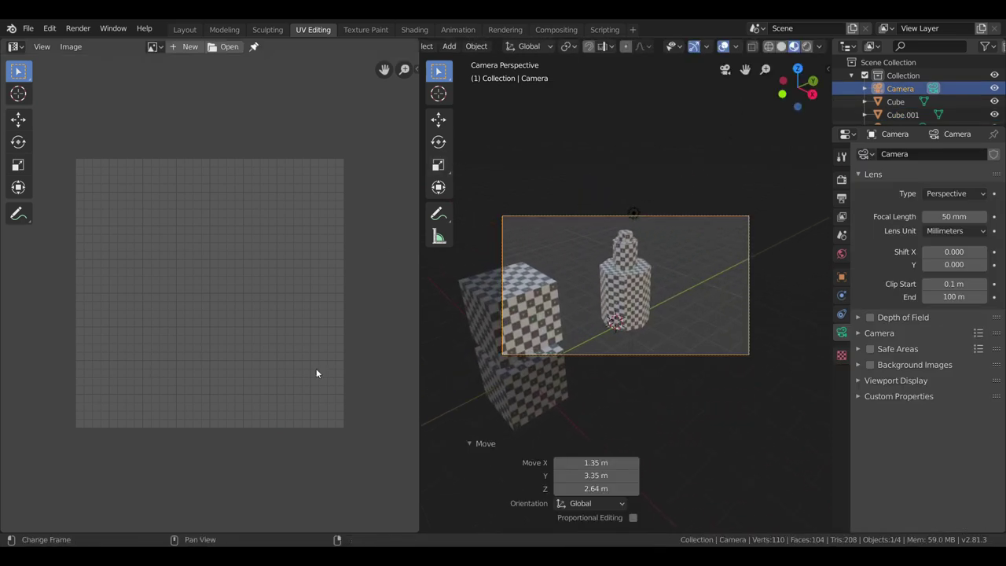
Delete the checkered cube, leaving only the bottle in the camera view
left_click(519, 330)
key("Delete")
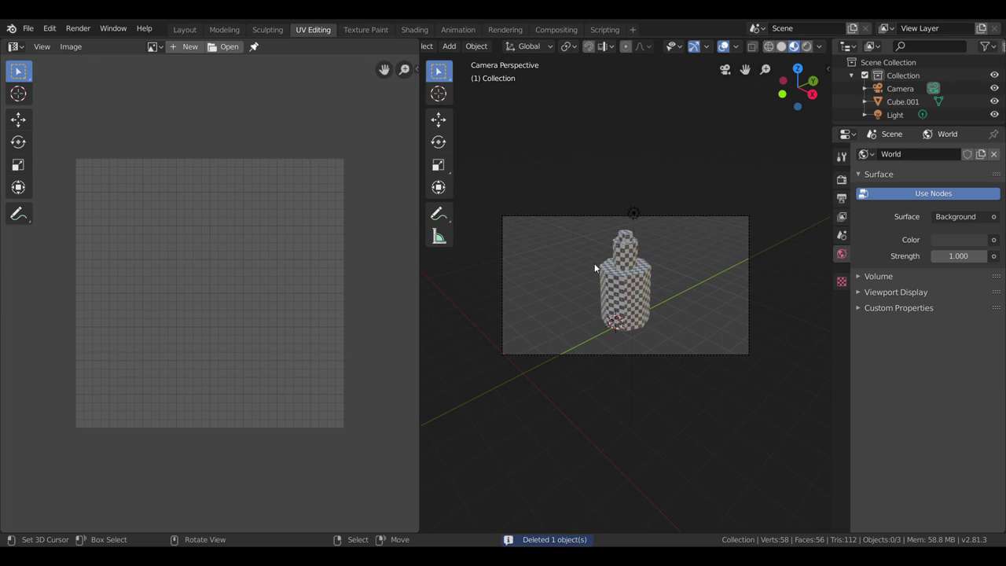
middle_click_drag(613, 260, 704, 276)
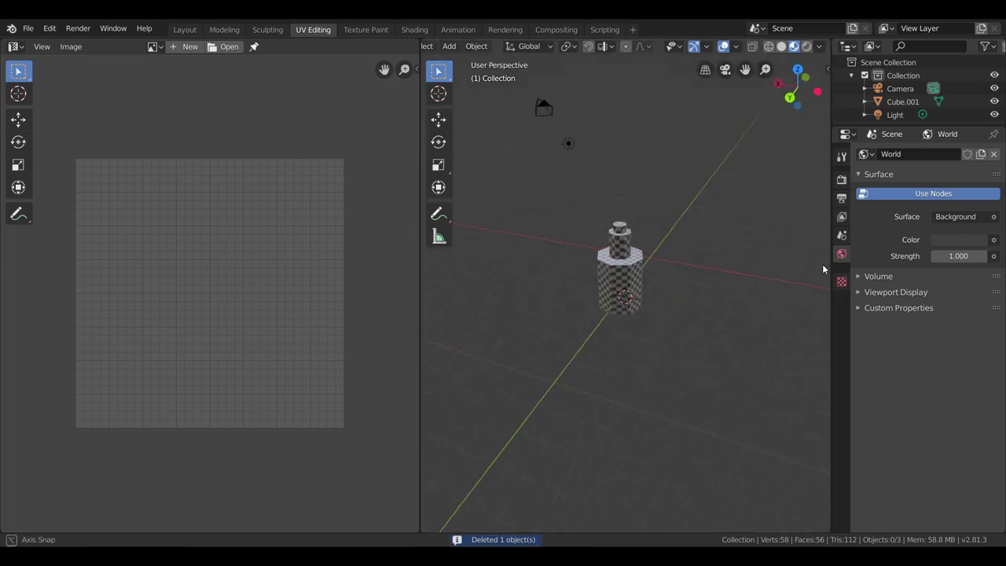
key("KP_0")
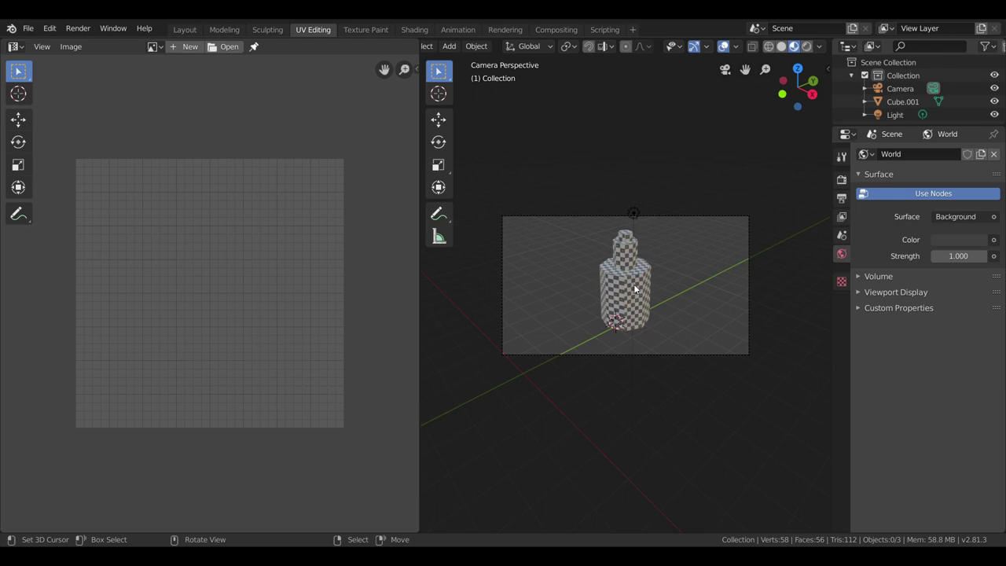
Inspect the checker-textured bottle from several angles, then open the Shading workspace
scroll(645, 255, "up", 3)
scroll(672, 317, "up", 3)
mouse_move(673, 318)
middle_mouse_down()
mouse_move(632, 295)
mouse_move(581, 294)
mouse_move(628, 297)
middle_mouse_up()
scroll(615, 301, "up", 3)
scroll(617, 298, "up", 3)
scroll(596, 289, "down", 4)
scroll(597, 289, "down", 3)
scroll(581, 294, "up", 5)
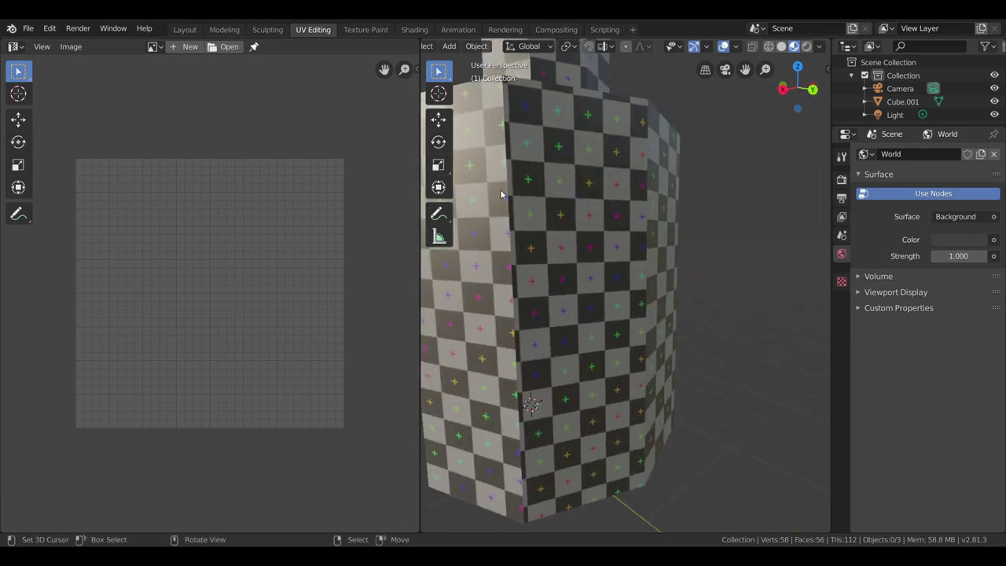
scroll(505, 250, "down", 3)
mouse_move(503, 210)
middle_mouse_down()
mouse_move(591, 266)
mouse_move(663, 292)
middle_mouse_up()
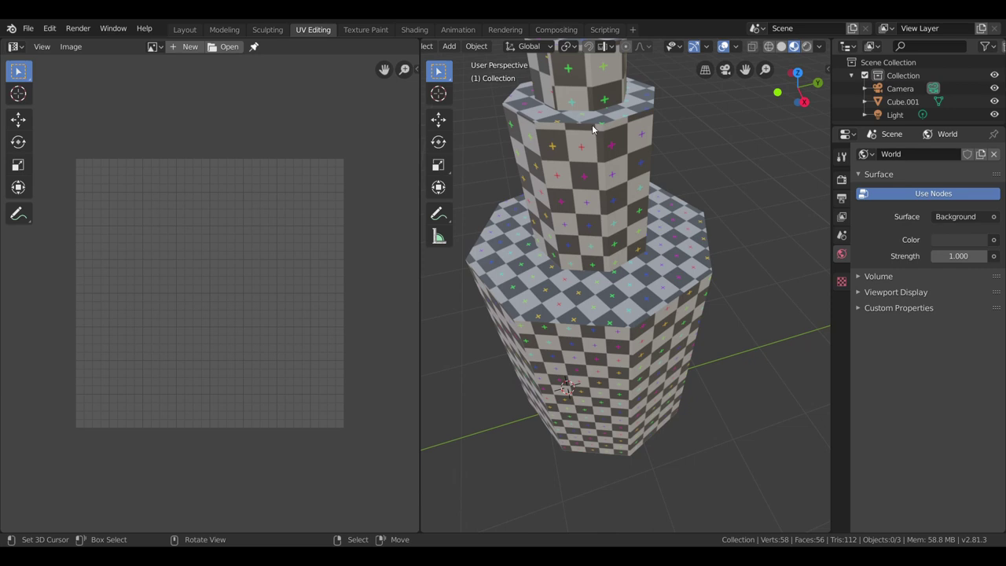
middle_click_drag(590, 128, 587, 168)
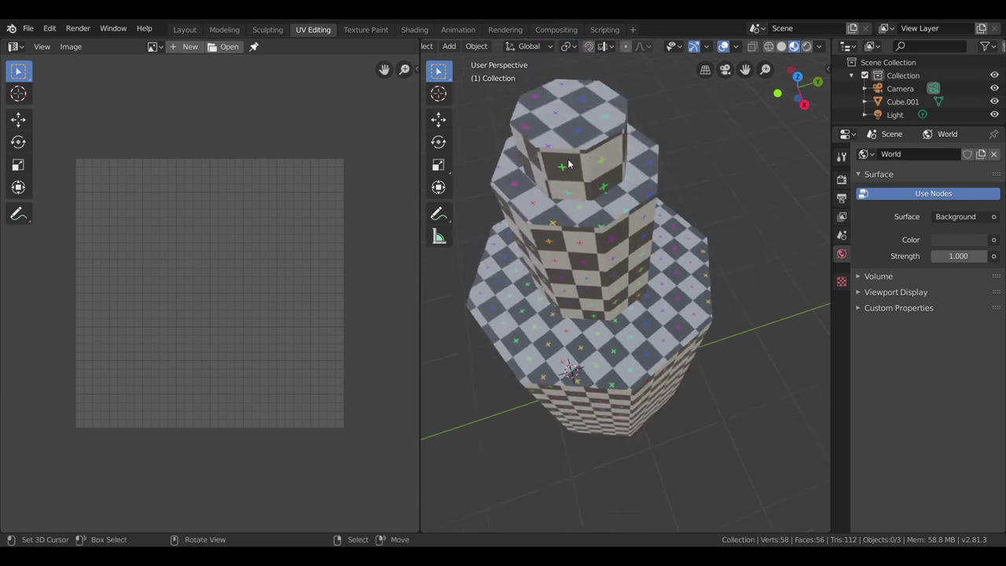
mouse_move(529, 304)
middle_mouse_down()
mouse_move(565, 241)
mouse_move(669, 254)
mouse_move(686, 270)
mouse_move(659, 277)
middle_mouse_up()
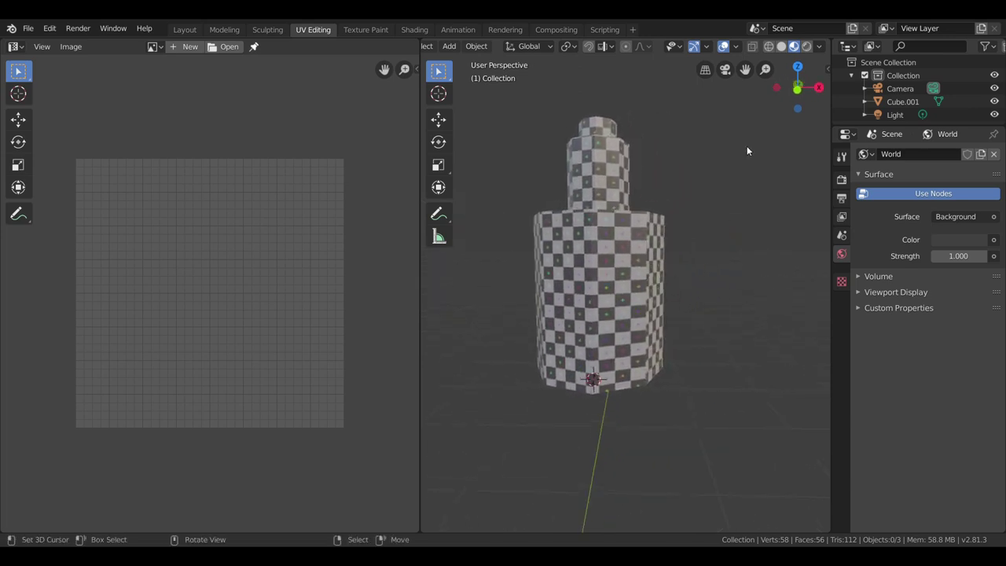
left_click(463, 30)
left_click(412, 30)
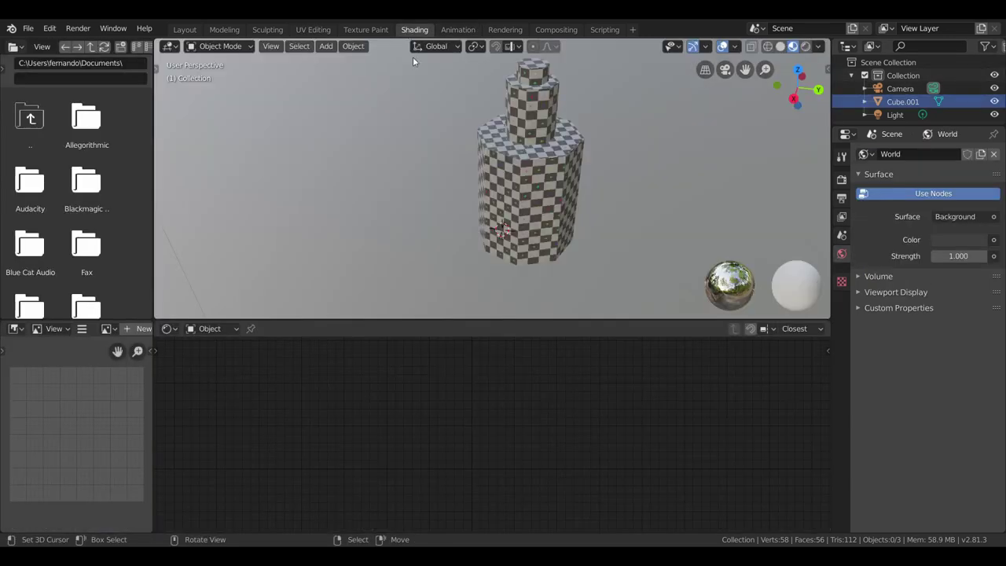
Add a Checker Texture node and set its second colour to black
left_click_drag(529, 382, 236, 375)
key("shift+a")
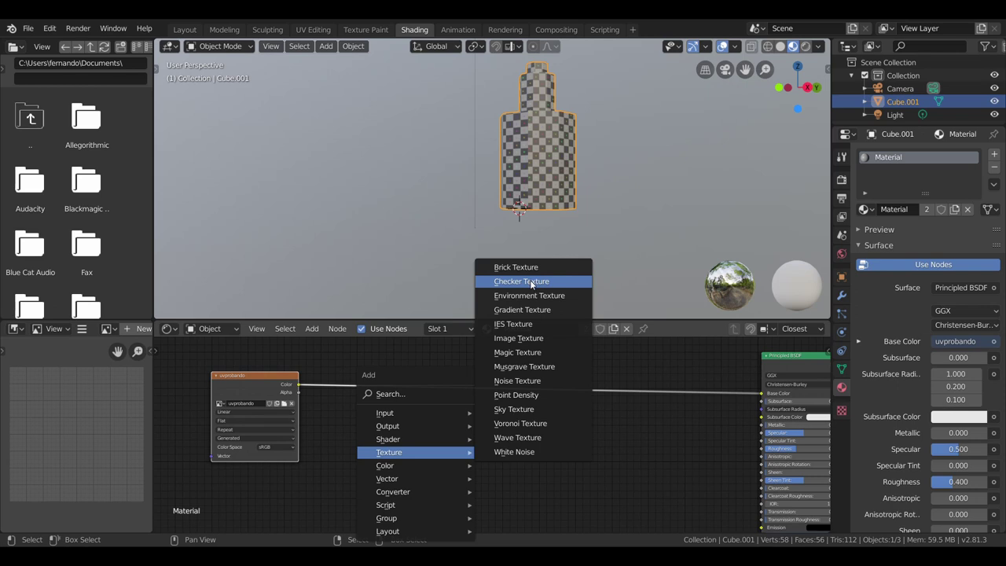
left_click(521, 280)
left_click(435, 431)
scroll(433, 431, "up", 1)
scroll(428, 445, "up", 1)
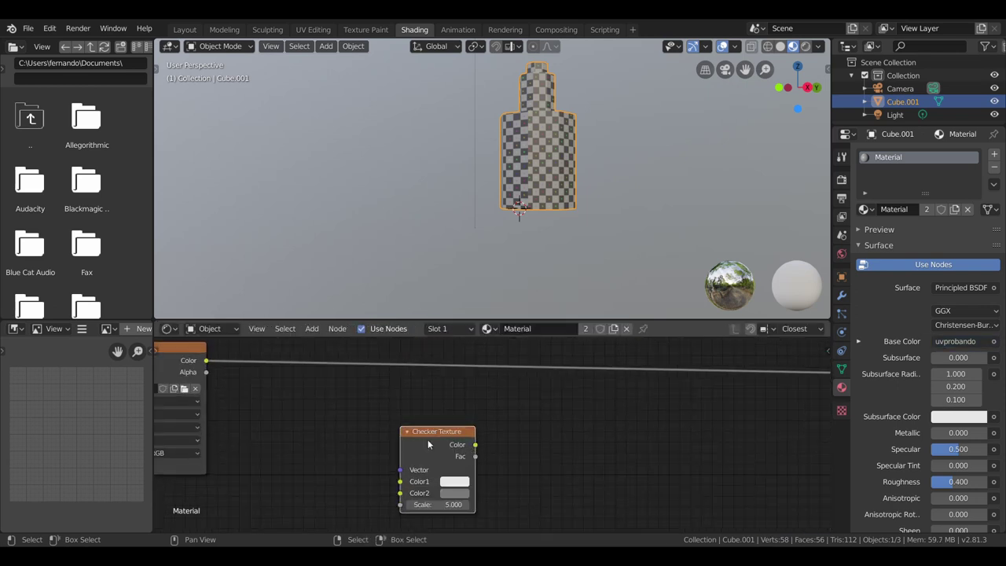
middle_click_drag(539, 470, 555, 432)
left_click(472, 456)
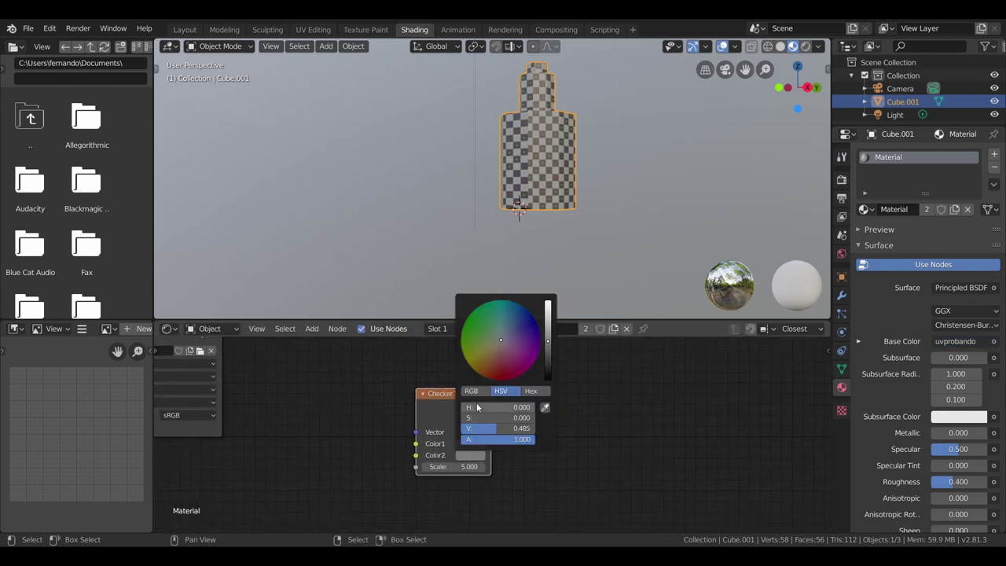
left_click_drag(547, 340, 548, 377)
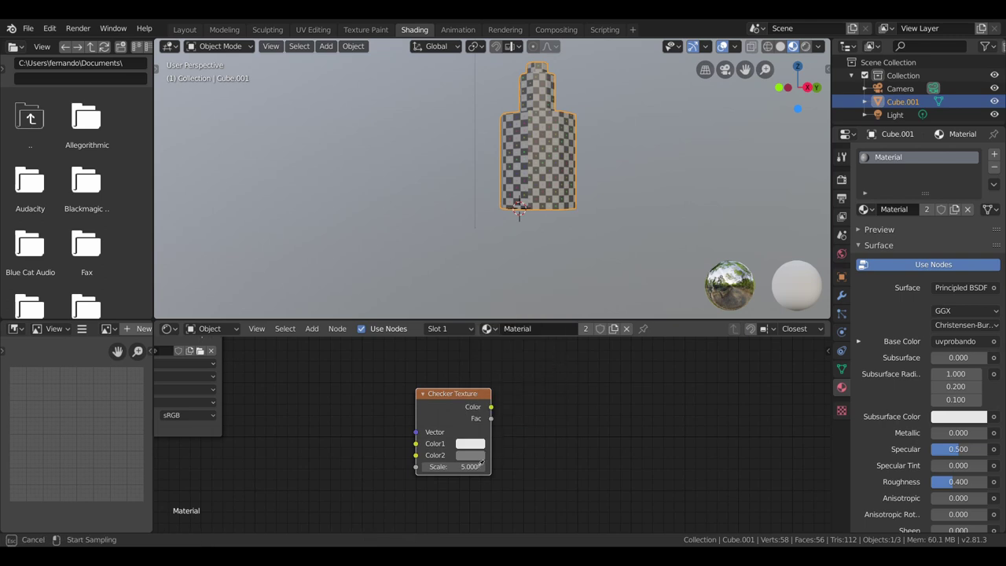
left_click(470, 443)
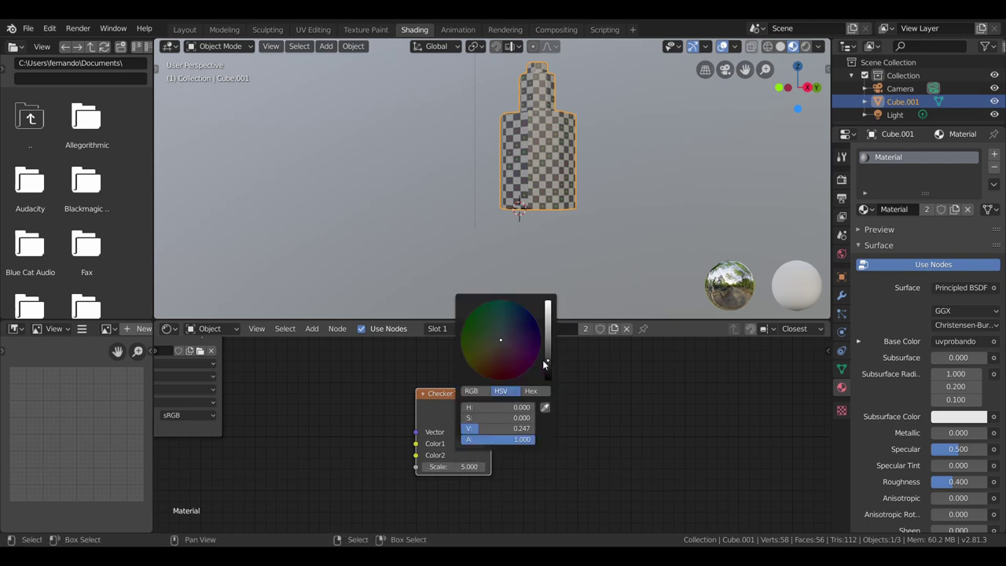
left_click_drag(547, 366, 548, 377)
Insert a Mix node on the Base Color link and feed the checker colour into its Color2
key("Home")
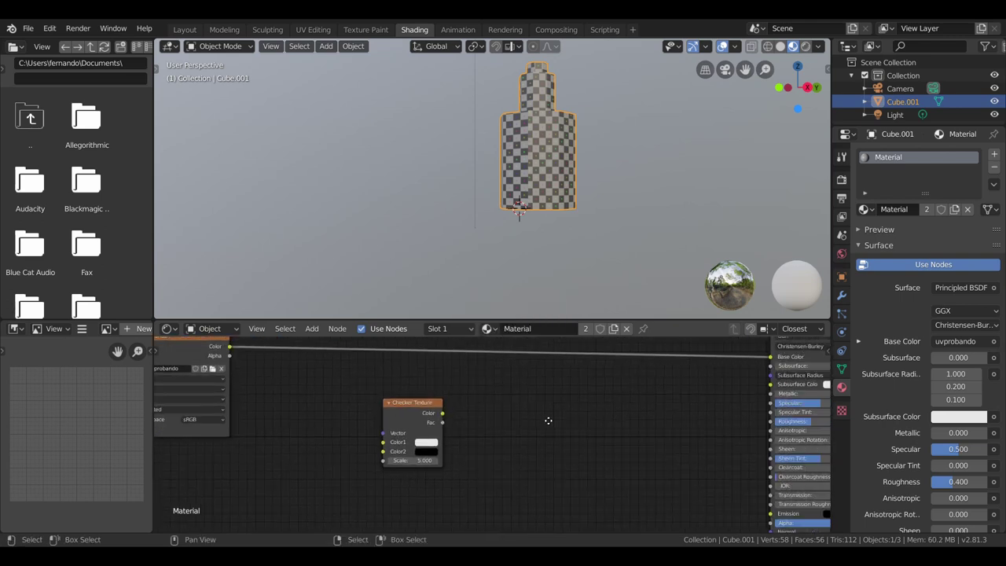
key("shift+a")
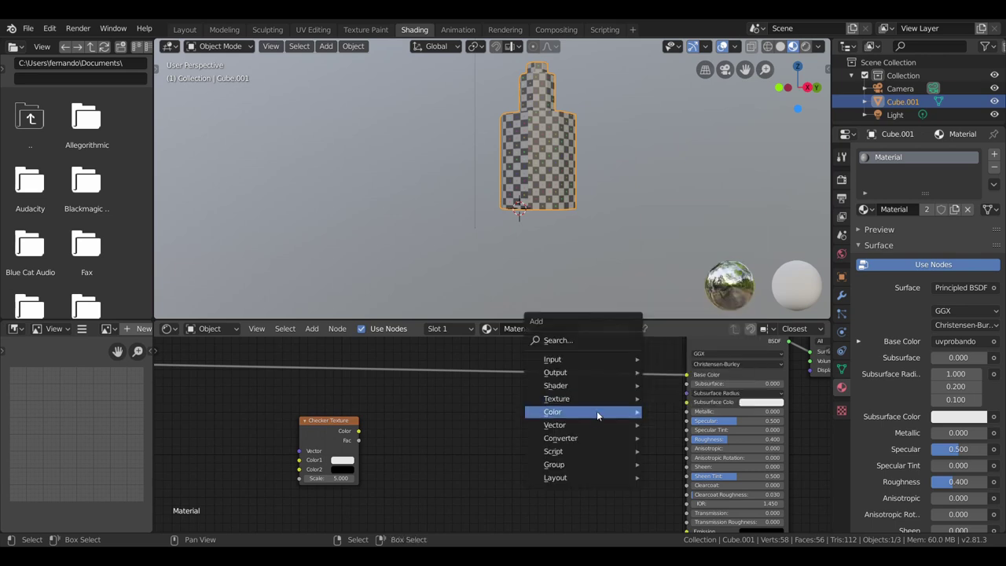
mouse_move(553, 412)
left_click(688, 481)
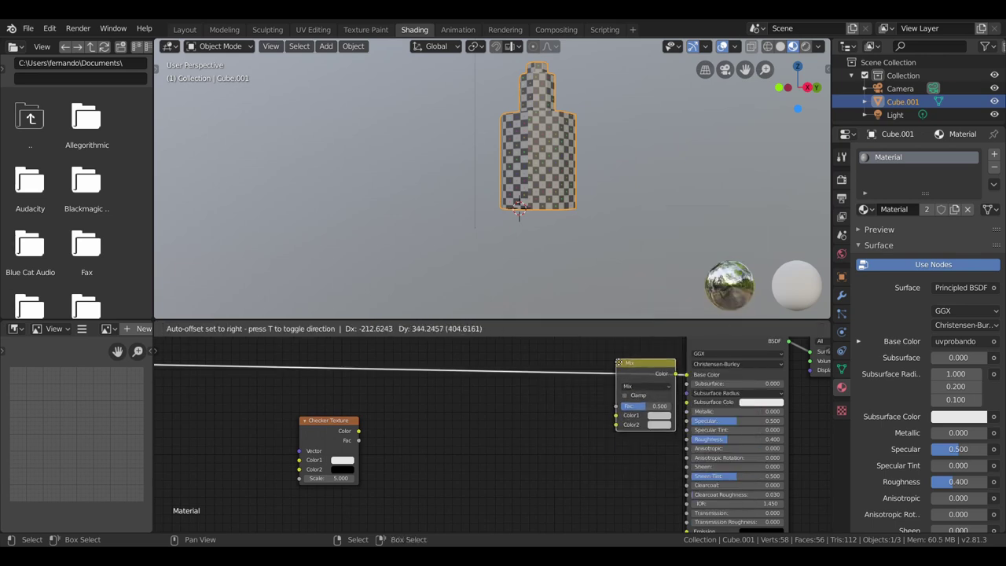
left_click(600, 520)
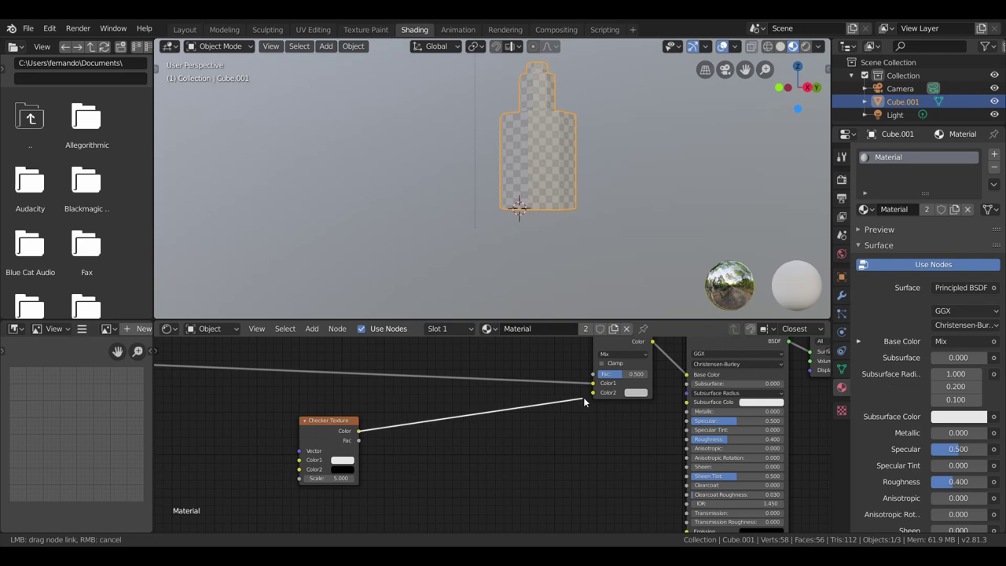
left_click_drag(375, 431, 589, 394)
scroll(487, 436, "down", 2)
middle_click_drag(461, 445, 521, 420)
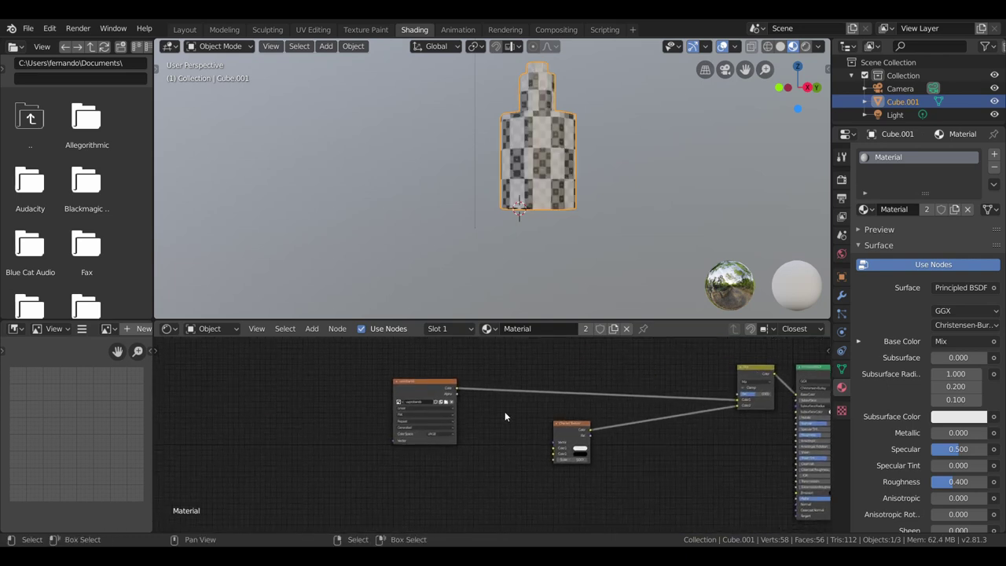
left_click_drag(428, 382, 581, 352)
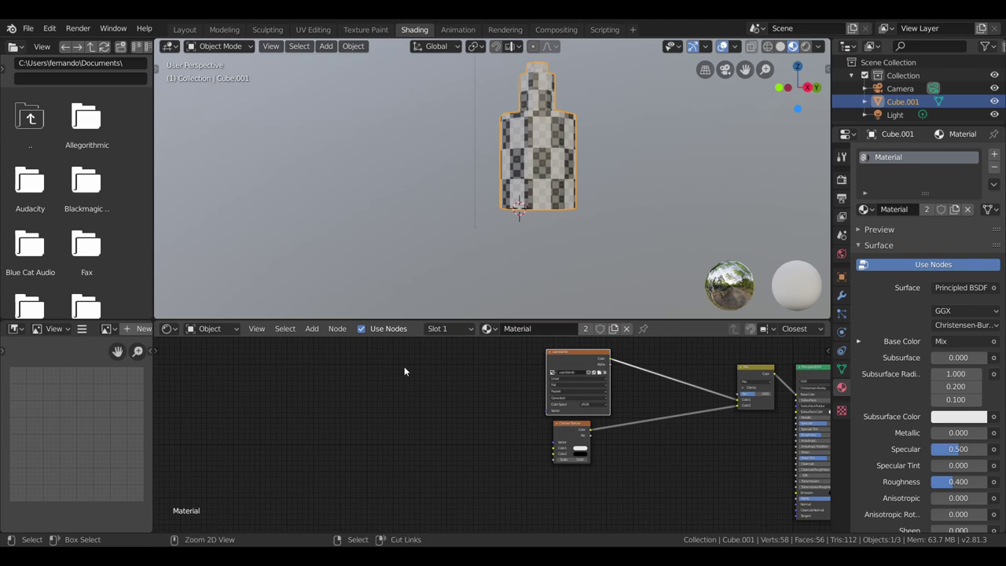
key("shift+a")
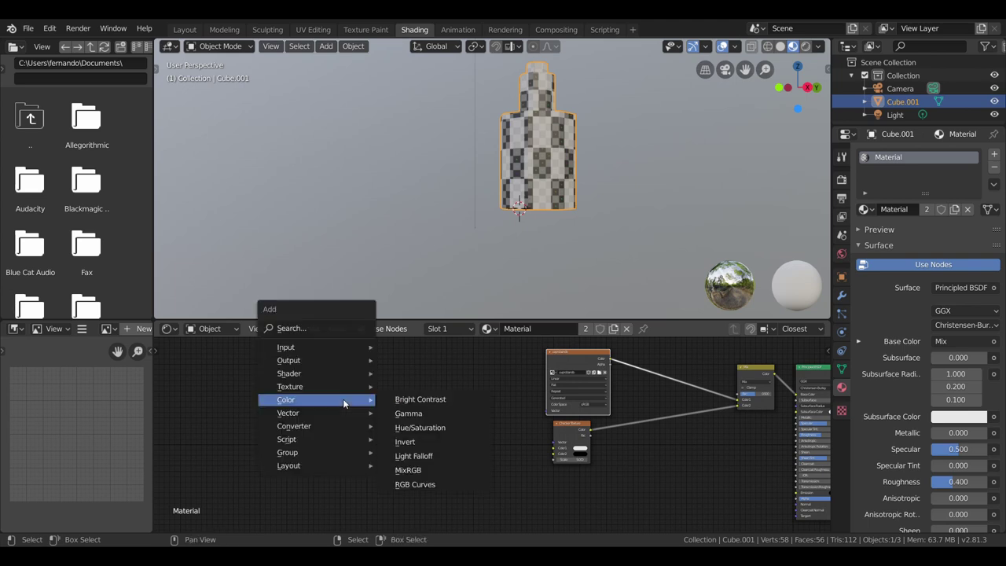
mouse_move(314, 347)
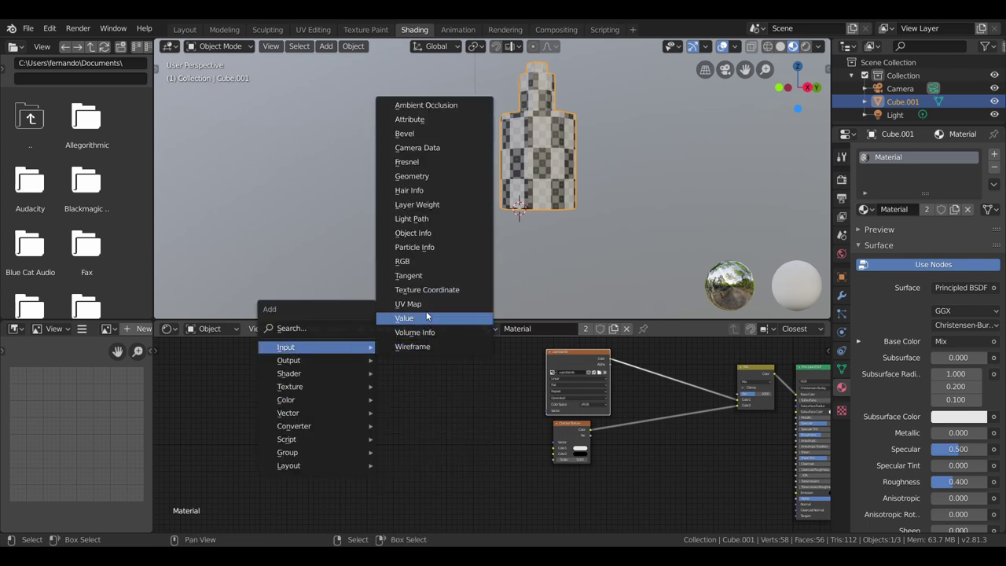
Add Texture Coordinate and Mapping nodes to the left of the textures
left_click(431, 290)
left_click(357, 385)
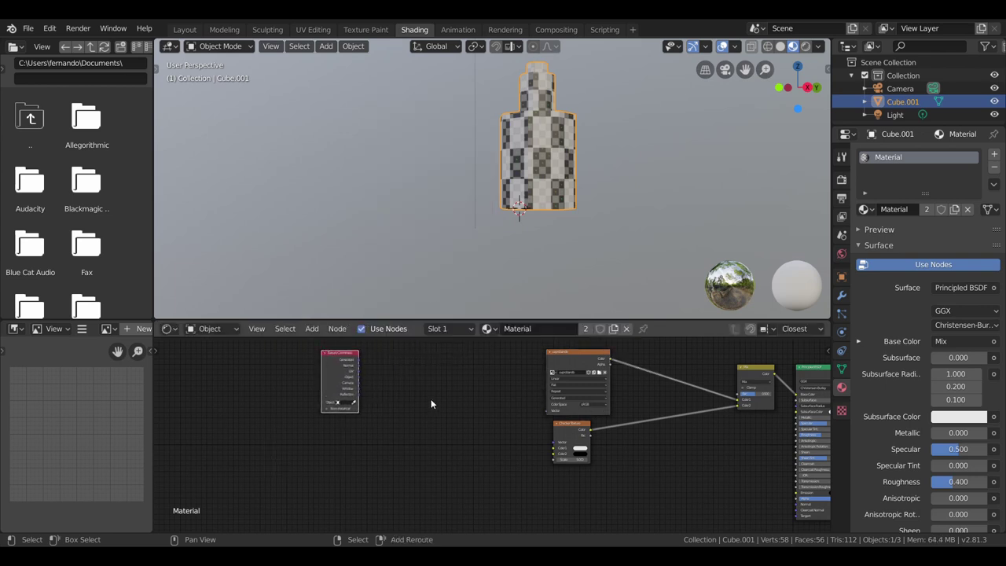
key("shift+a")
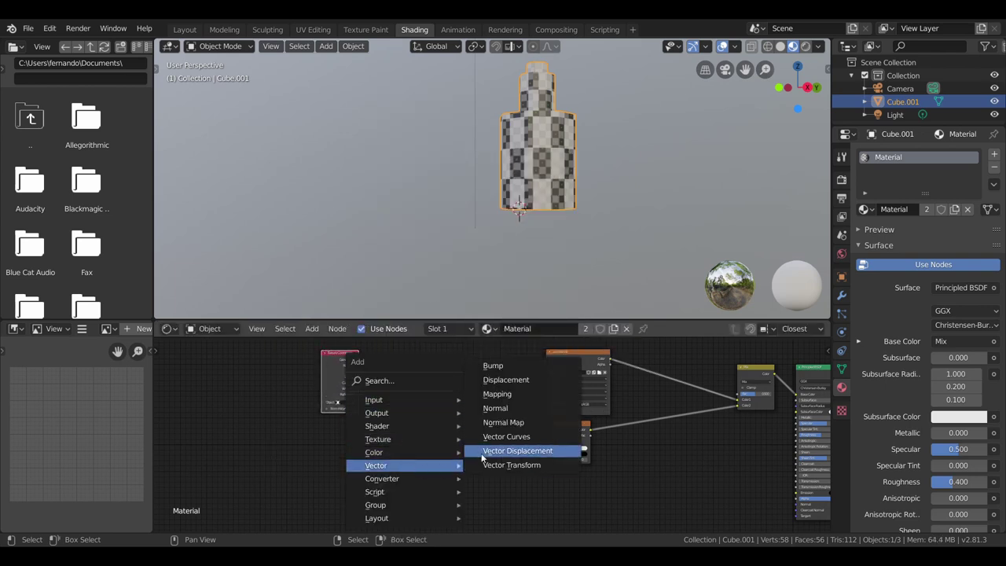
mouse_move(375, 465)
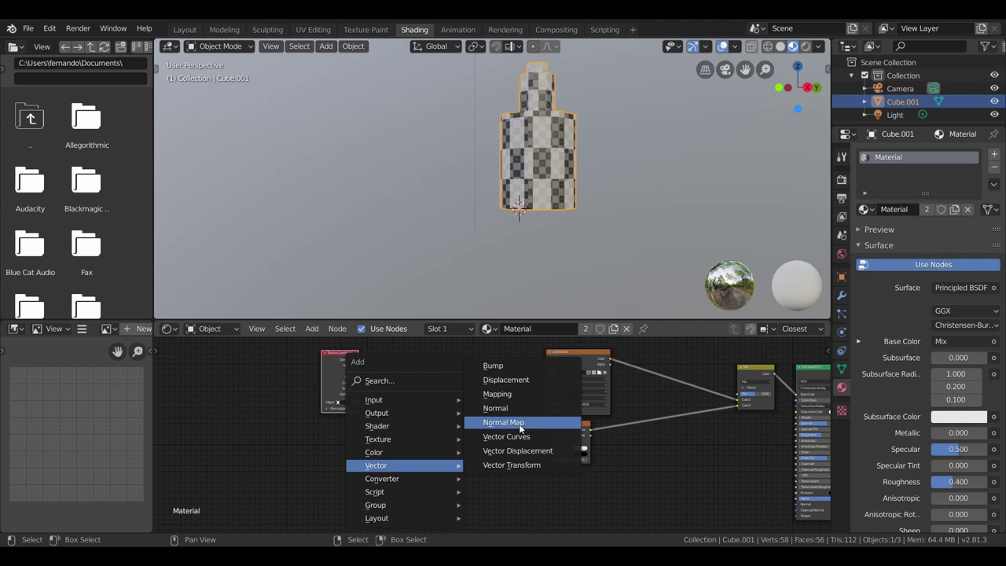
left_click(524, 395)
left_click(381, 345)
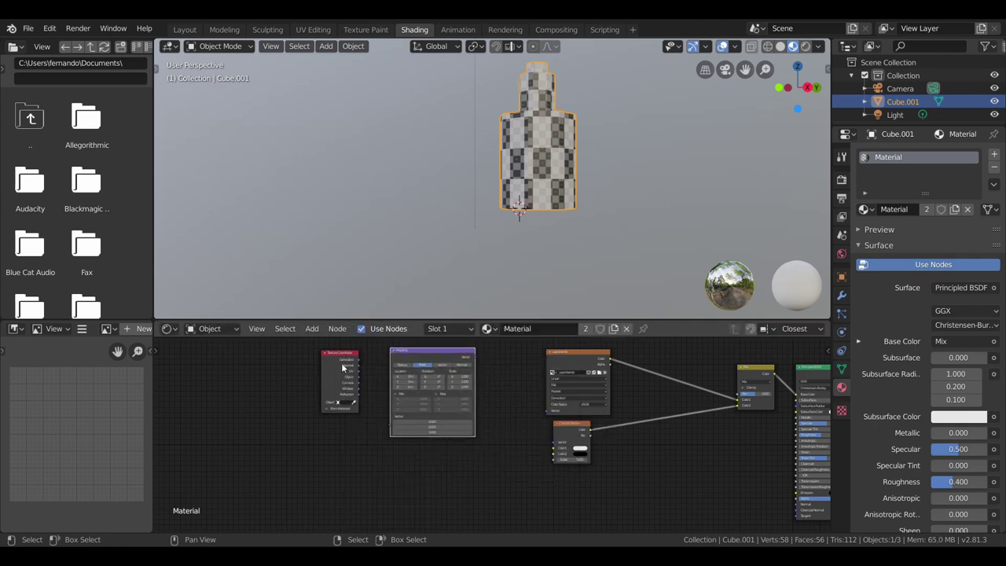
scroll(416, 385, "up", 2)
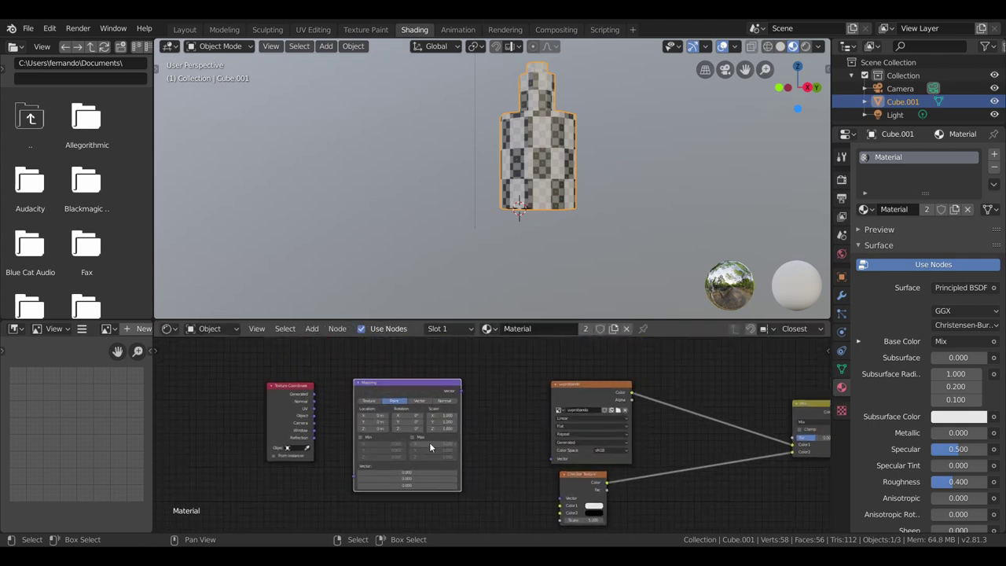
scroll(484, 410, "up", 1)
Route UV coordinates through Mapping into both the image and checker textures' Vector inputs
left_click_drag(453, 378, 567, 464)
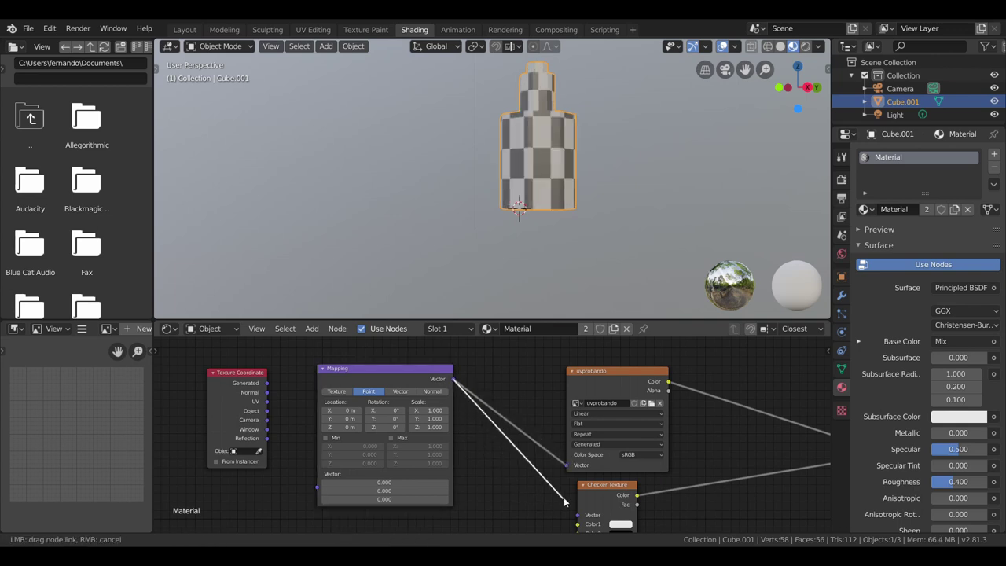
left_click_drag(453, 382, 577, 514)
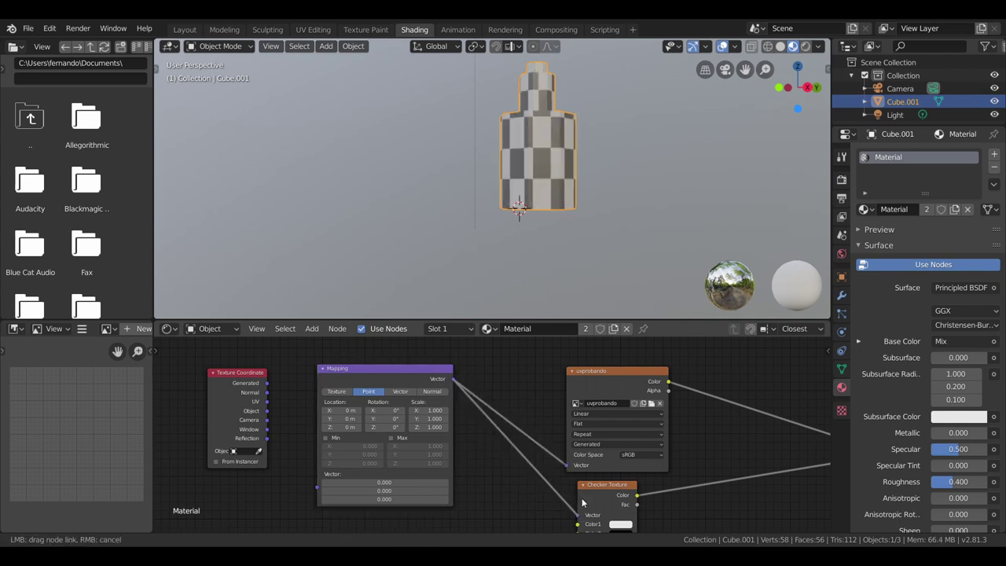
left_click(266, 409)
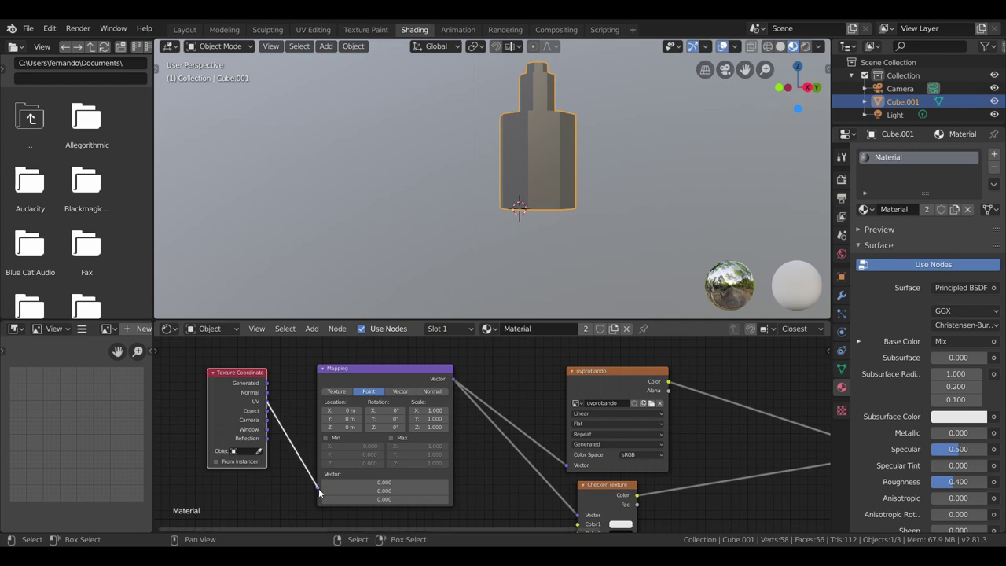
left_click_drag(267, 401, 317, 486)
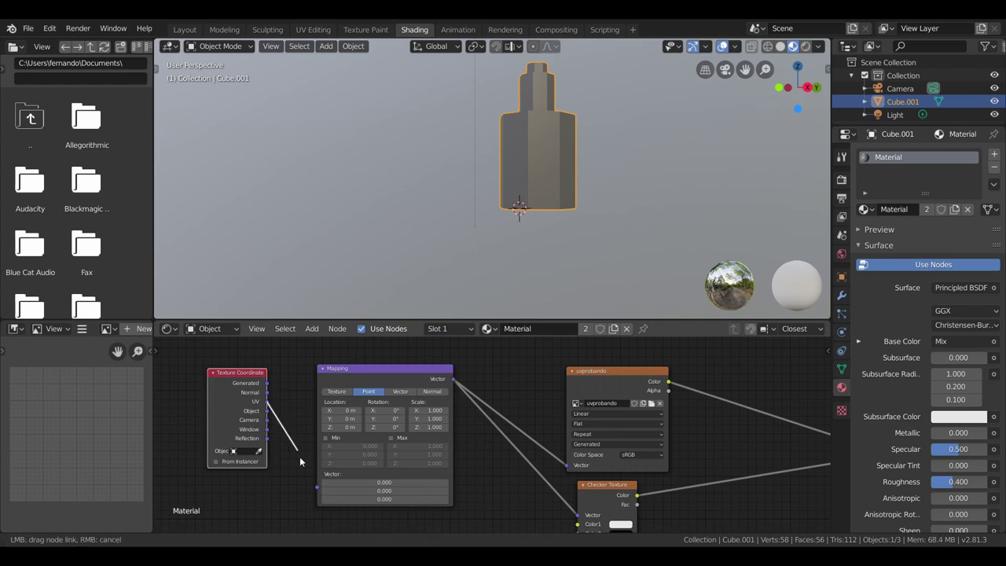
Set the Mix factor to 1.000 so only the checker shows
scroll(487, 424, "down", 2)
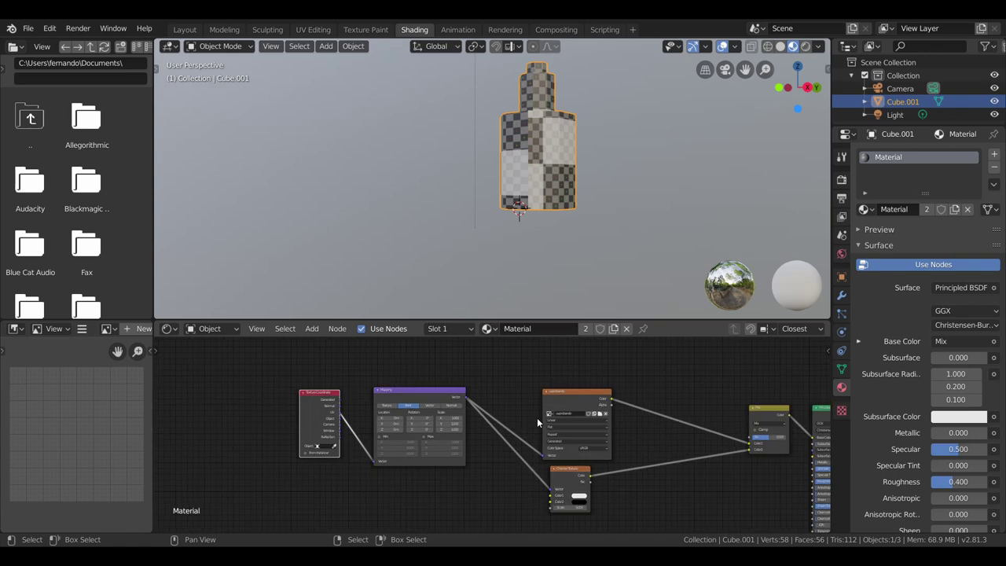
scroll(536, 417, "down", 1)
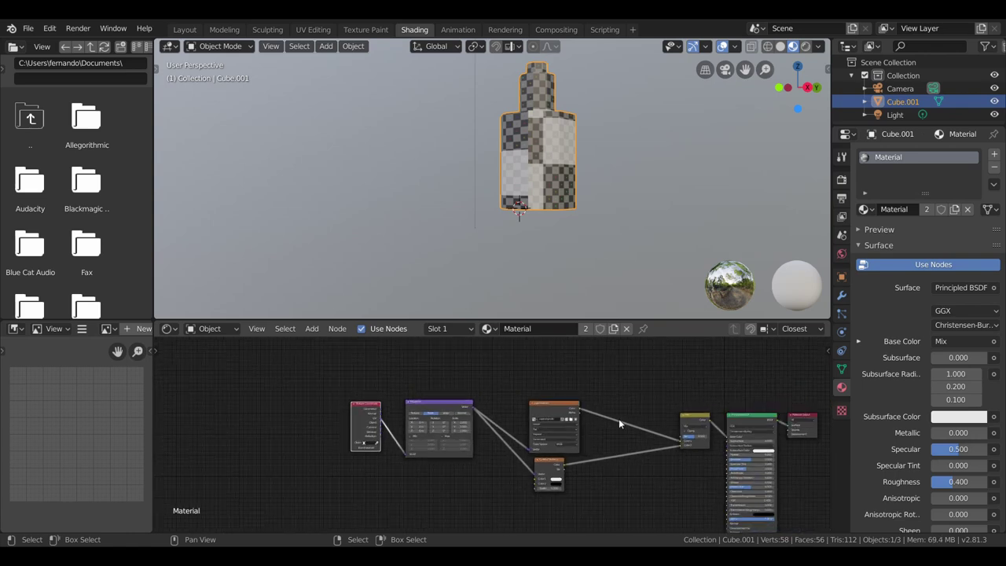
scroll(534, 260, "up", 2)
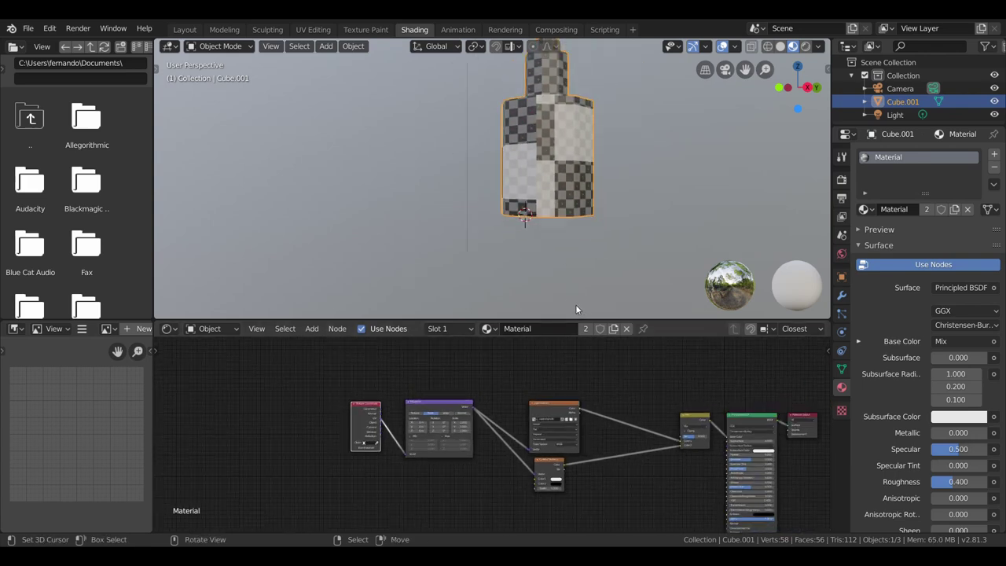
scroll(354, 406, "up", 2)
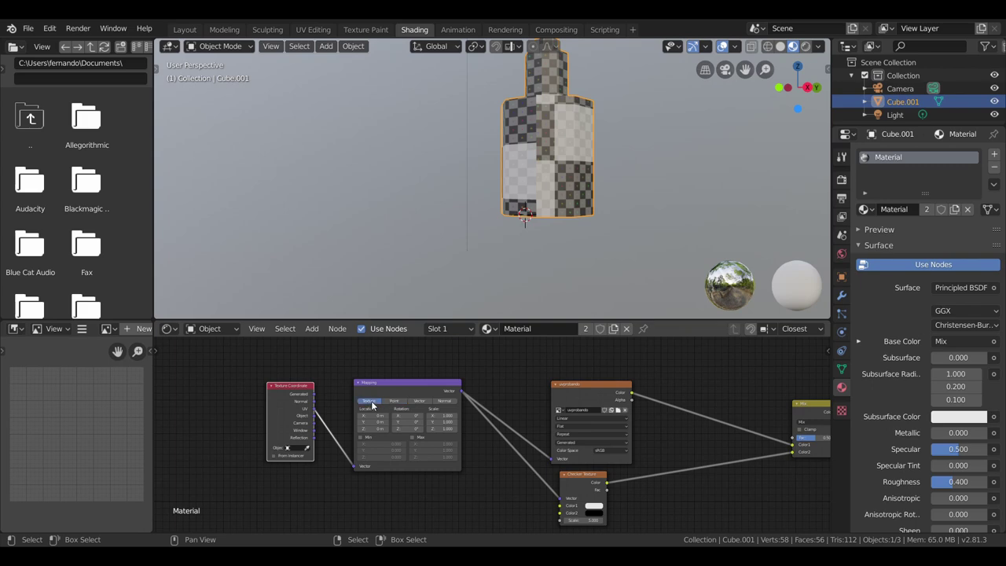
scroll(642, 396, "up", 2)
middle_click_drag(707, 421, 324, 427)
mouse_move(550, 438)
left_mouse_down()
mouse_move(581, 437)
mouse_move(526, 438)
mouse_move(582, 437)
left_mouse_up()
Raise the Checker Texture scale to about 33.3 for a finer pattern
middle_click_drag(270, 526, 424, 447)
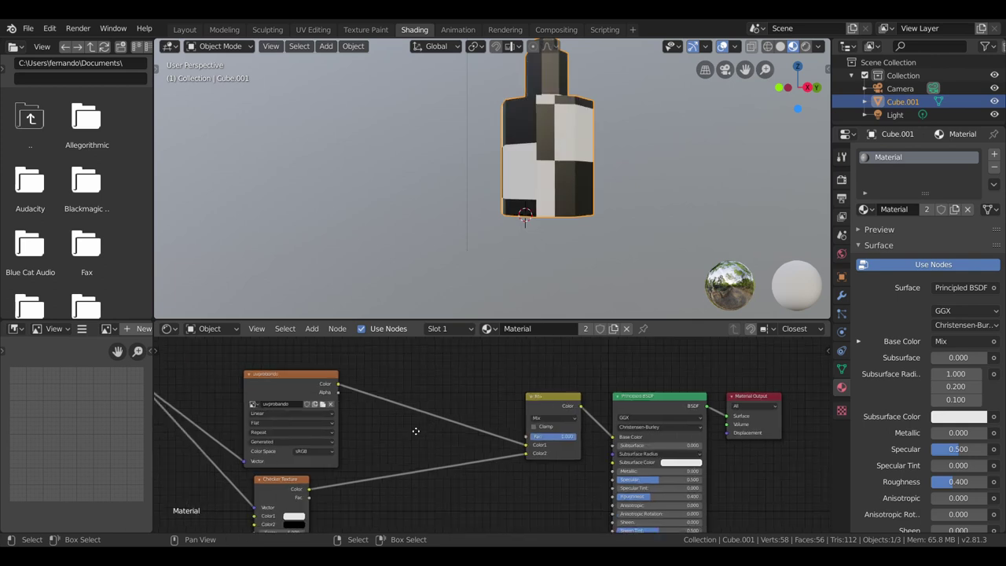
left_click_drag(388, 468, 514, 467)
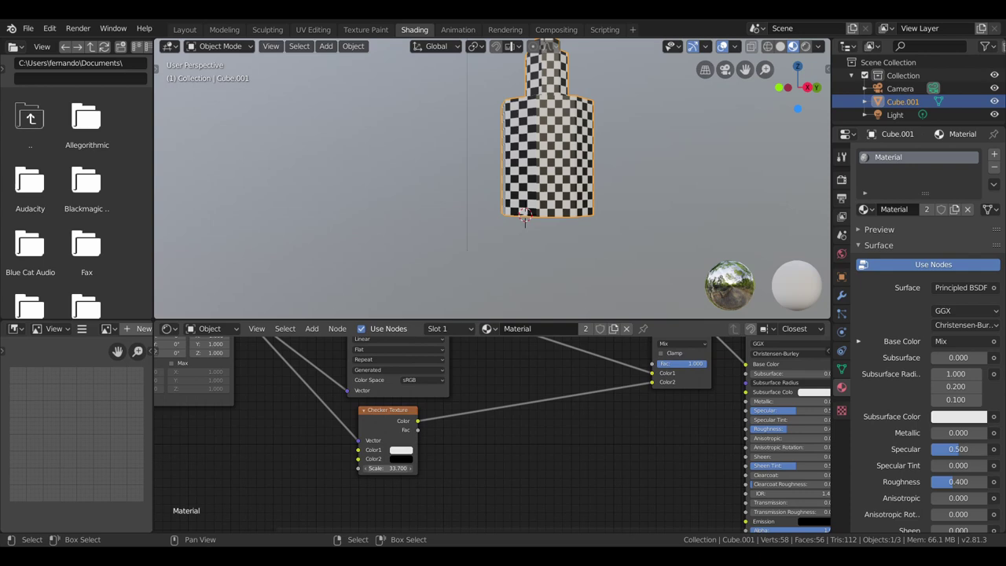
left_click_drag(515, 468, 524, 467)
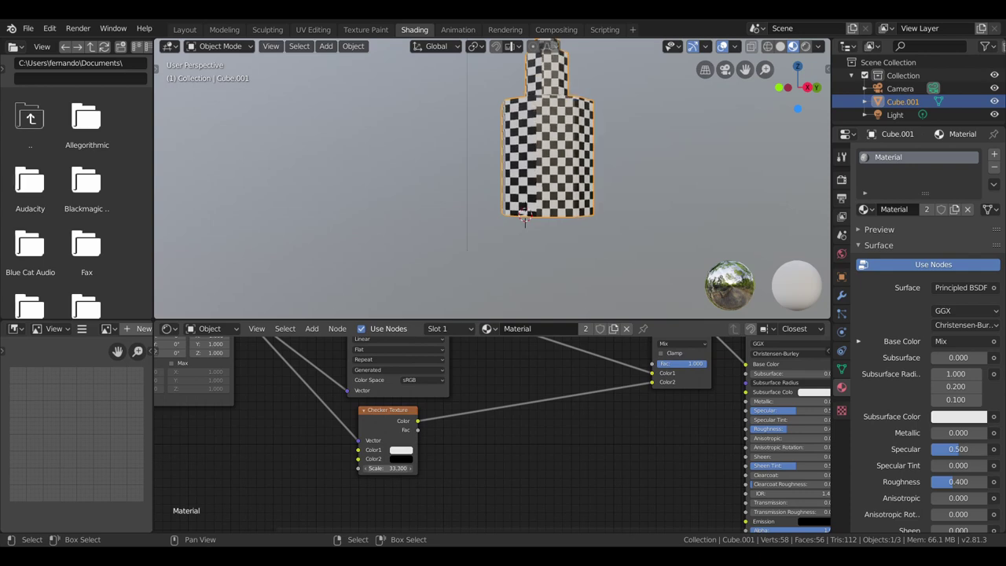
scroll(550, 157, "up", 3)
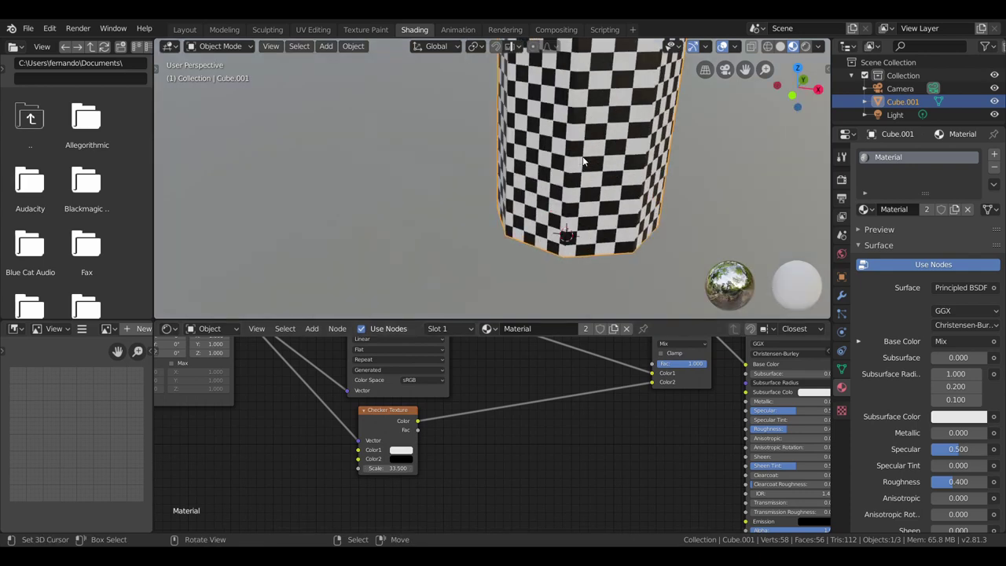
scroll(594, 125, "down", 3)
middle_click_drag(593, 125, 568, 126)
scroll(567, 122, "up", 3)
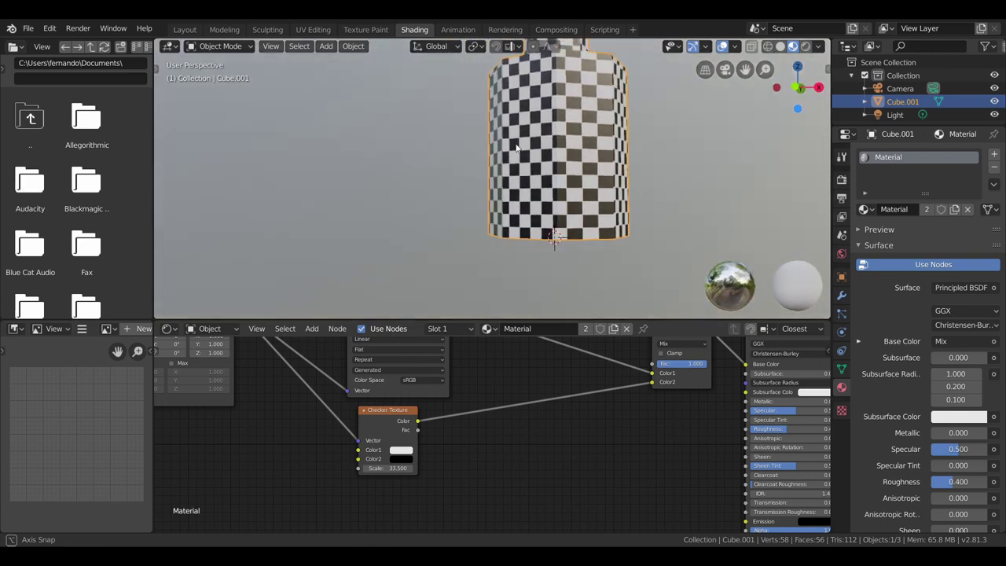
scroll(478, 167, "down", 2)
middle_click_drag(478, 168, 550, 139)
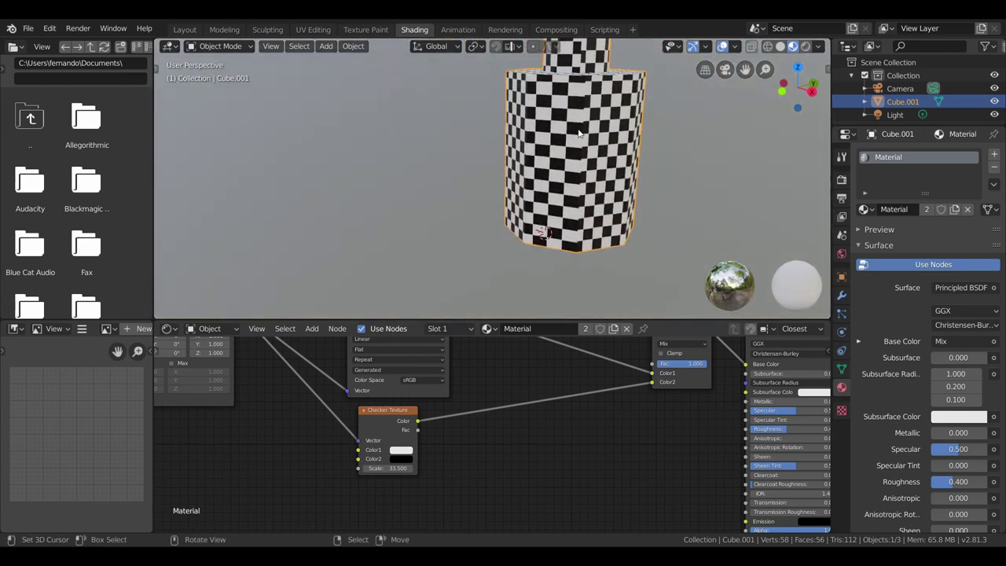
scroll(551, 140, "down", 4)
mouse_move(487, 157)
middle_mouse_down()
mouse_move(464, 167)
mouse_move(522, 198)
mouse_move(479, 130)
mouse_move(484, 122)
middle_mouse_up()
scroll(463, 167, "up", 3)
scroll(511, 152, "down", 2)
scroll(522, 198, "up", 3)
scroll(476, 139, "down", 2)
scroll(518, 200, "down", 2)
scroll(519, 200, "up", 3)
mouse_move(519, 201)
middle_mouse_down()
mouse_move(500, 311)
mouse_move(498, 202)
middle_mouse_up()
scroll(507, 243, "down", 3)
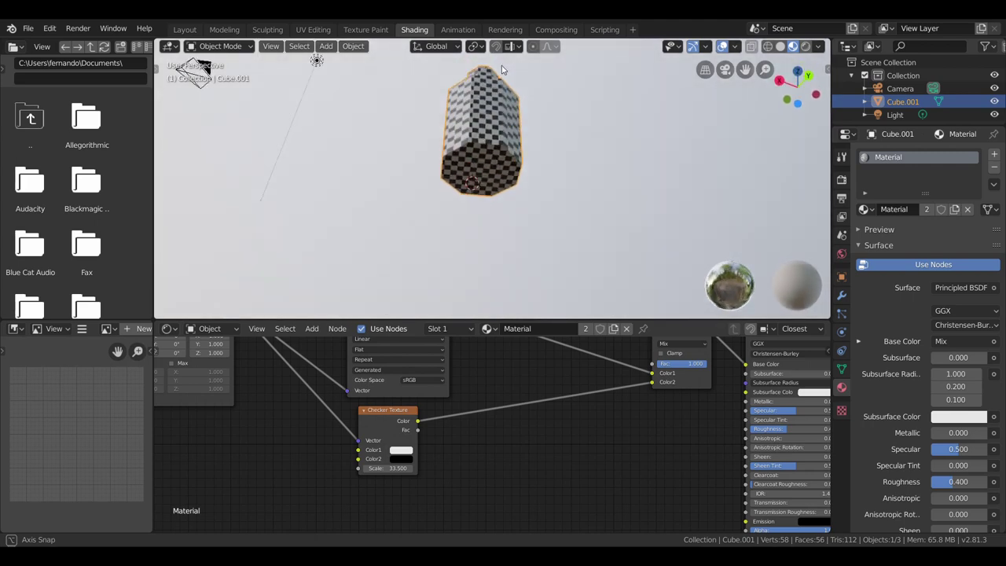
scroll(498, 203, "up", 3)
scroll(498, 203, "down", 2)
scroll(498, 203, "down", 1)
scroll(498, 203, "up", 1)
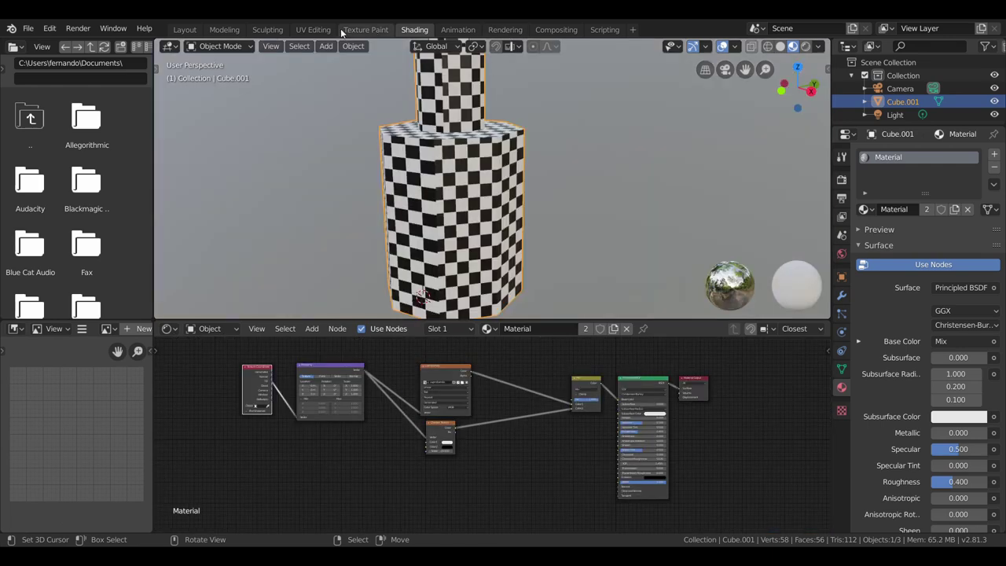
left_click(312, 29)
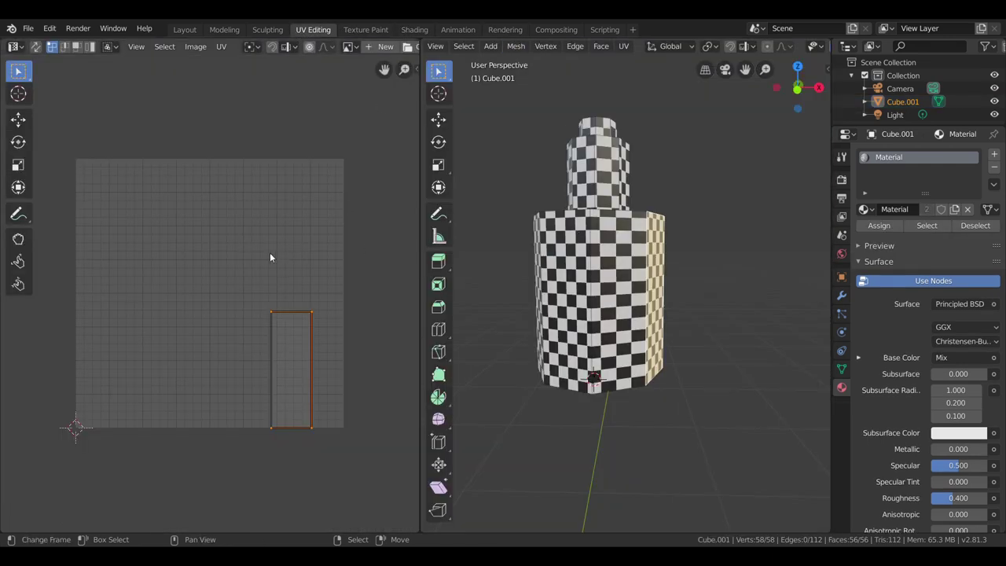
Select the entire bottle mesh and orbit and zoom to view it beside its UV layout
key("a")
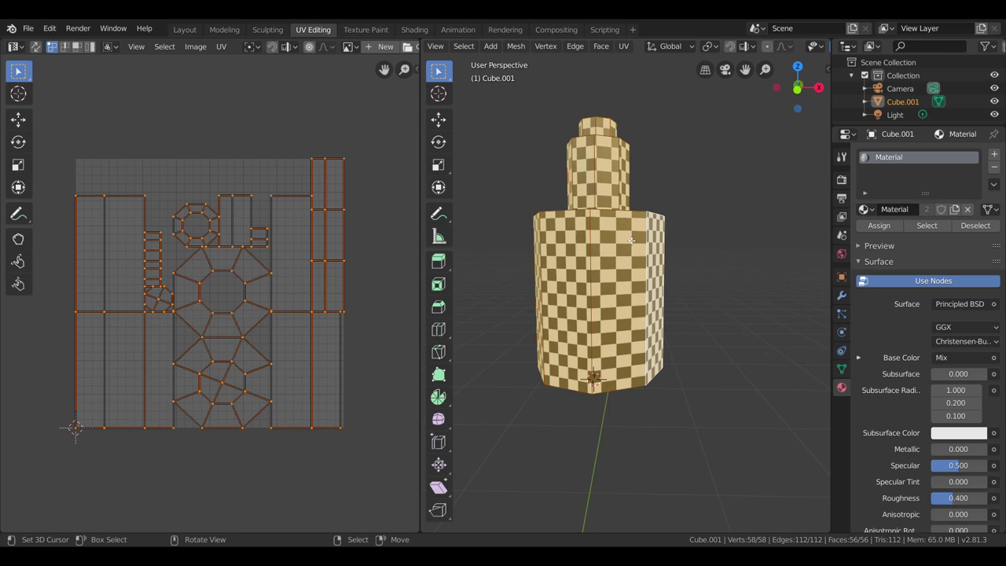
middle_click_drag(605, 259, 628, 289)
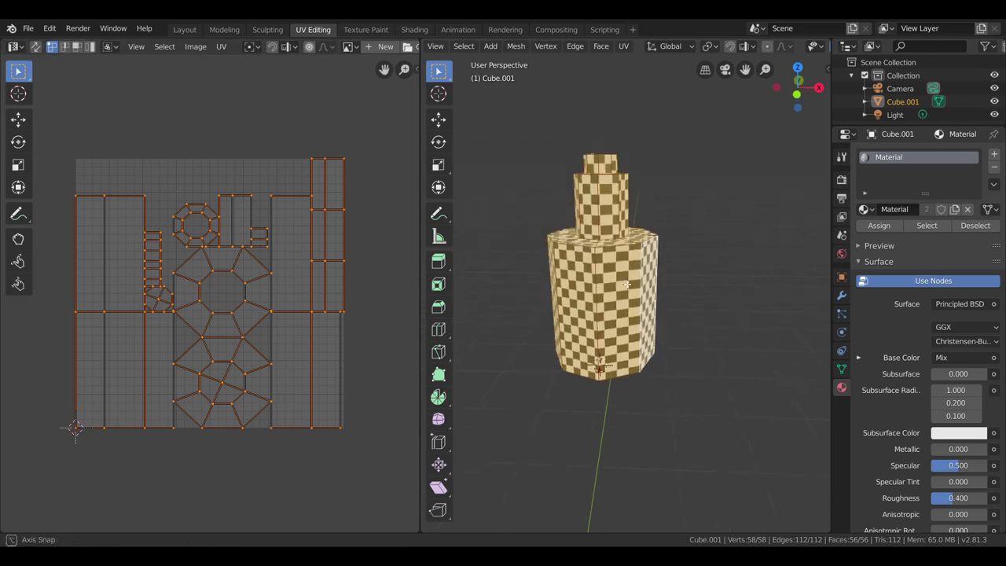
scroll(628, 289, "up", 2)
scroll(628, 289, "up", 3)
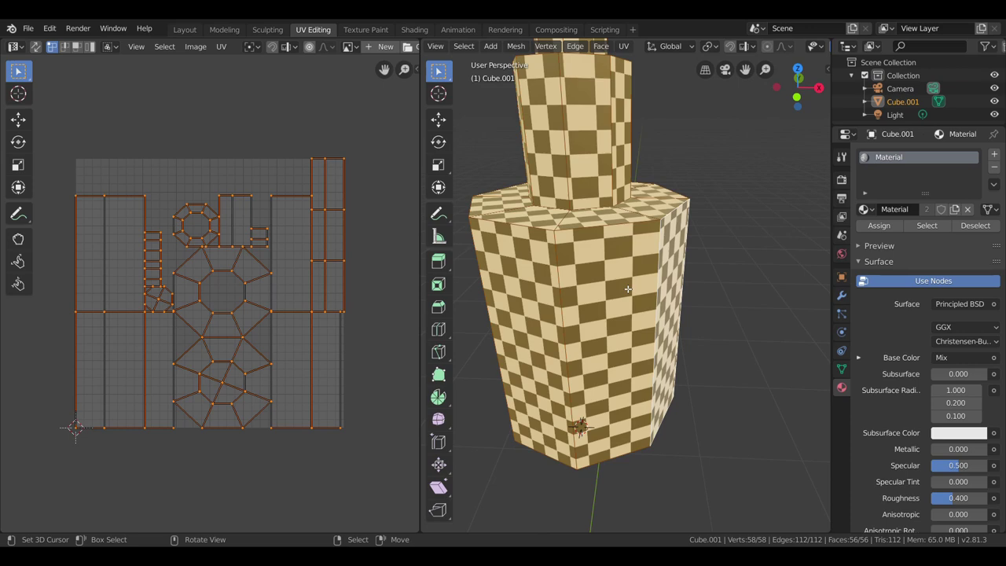
scroll(633, 346, "up", 3)
scroll(633, 362, "down", 5)
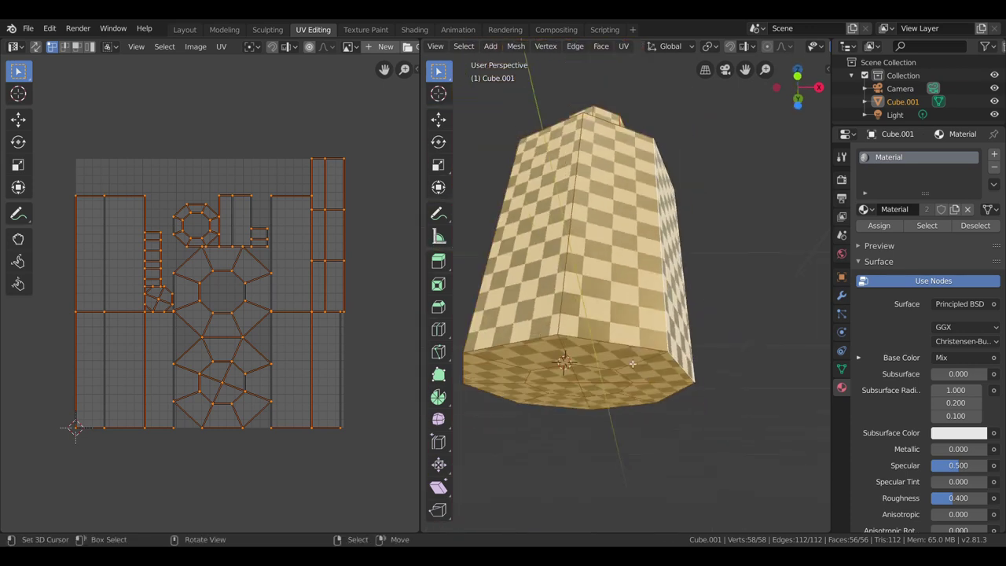
scroll(608, 216, "down", 3)
middle_click_drag(608, 216, 560, 240)
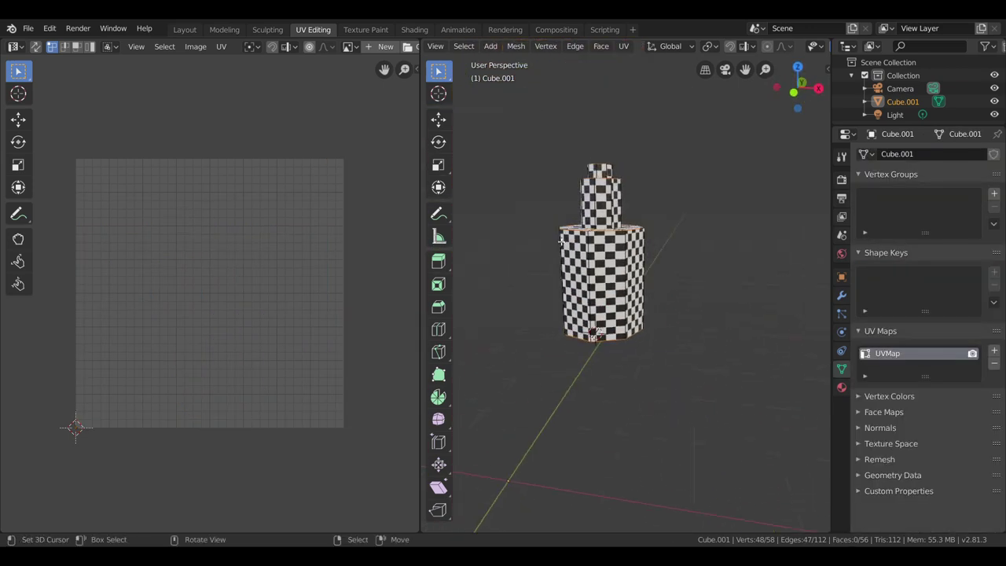
scroll(575, 261, "up", 3)
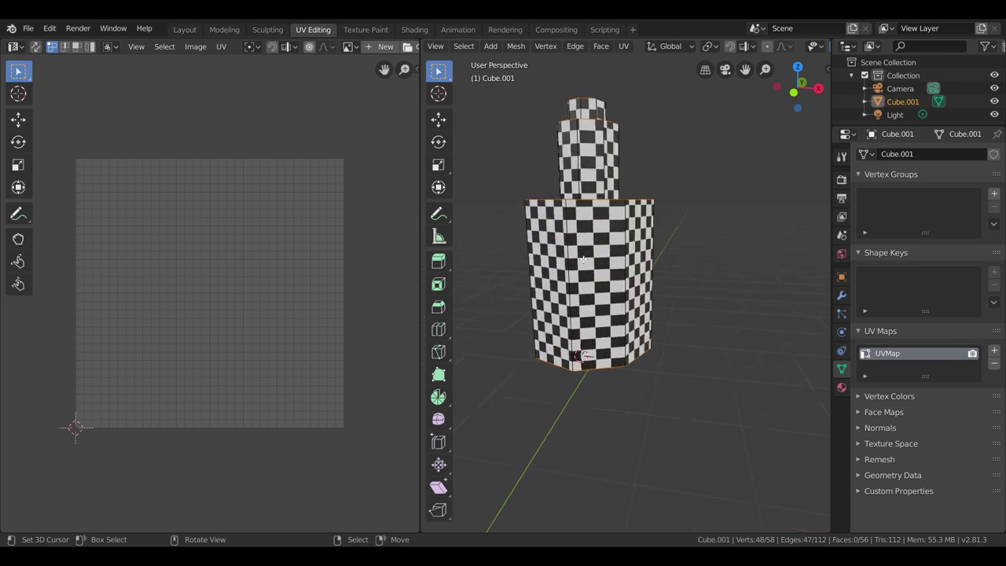
middle_click_drag(575, 261, 616, 249)
Unwrap the selected part of the bottle and mark the selected edges as seams
key("u")
left_click(617, 244)
key("u")
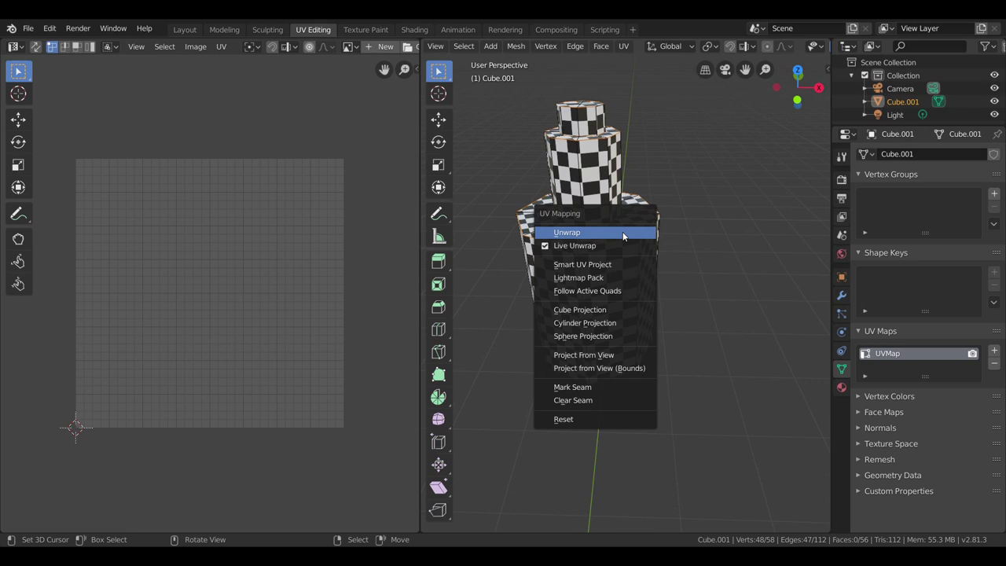
left_click(570, 394)
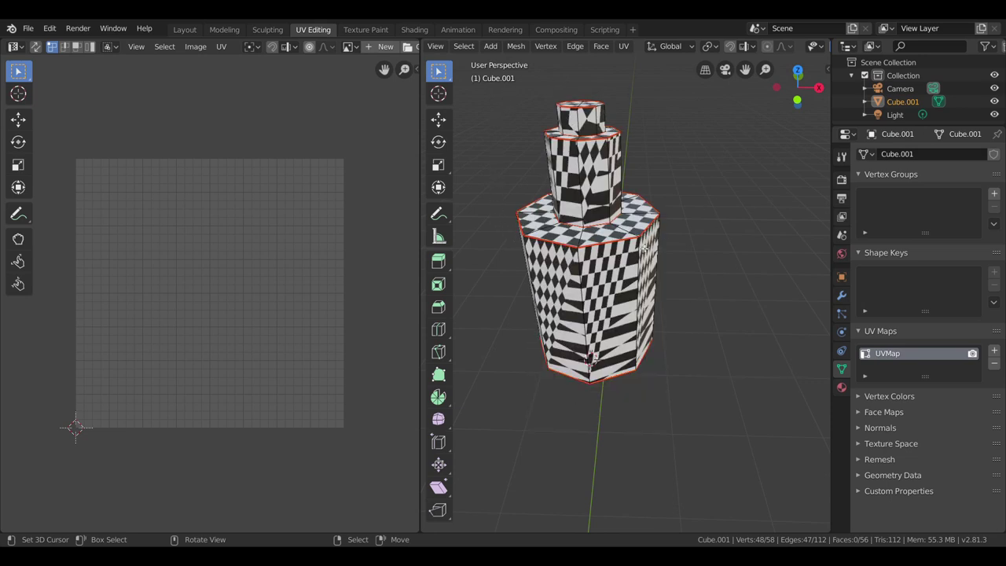
Orbit around the seamed bottle and go back to Shading to check the checker
key("u")
key("u")
middle_click_drag(590, 359, 638, 354)
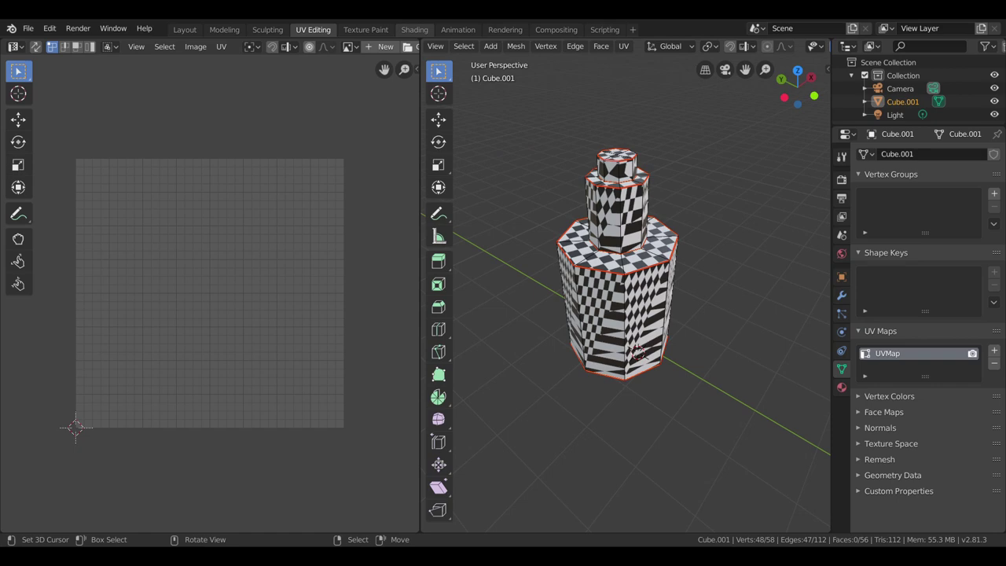
left_click(413, 30)
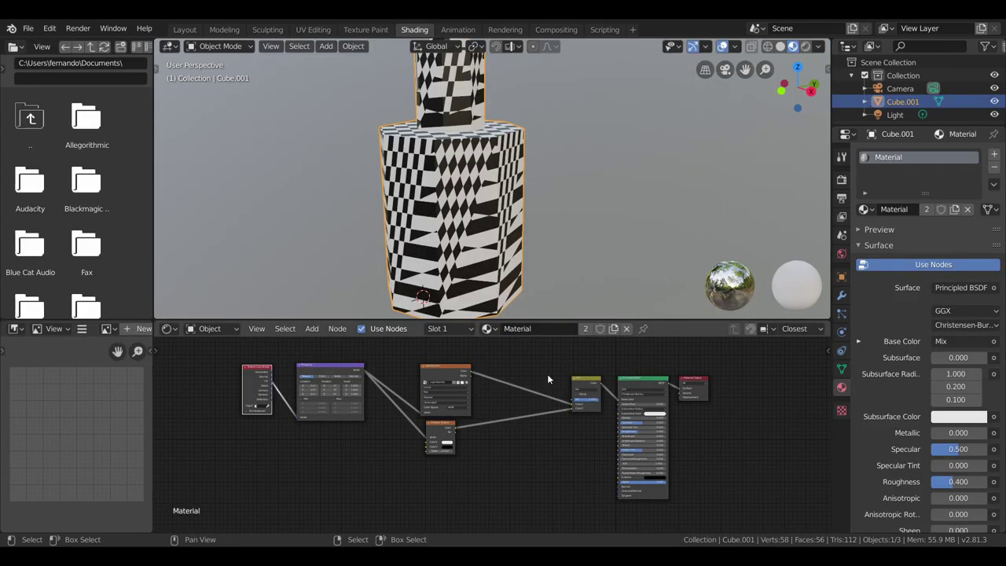
Look over the bottle in Shading, then return to the UV Editing workspace
mouse_move(597, 405)
left_mouse_down()
mouse_move(629, 405)
mouse_move(553, 400)
left_mouse_up()
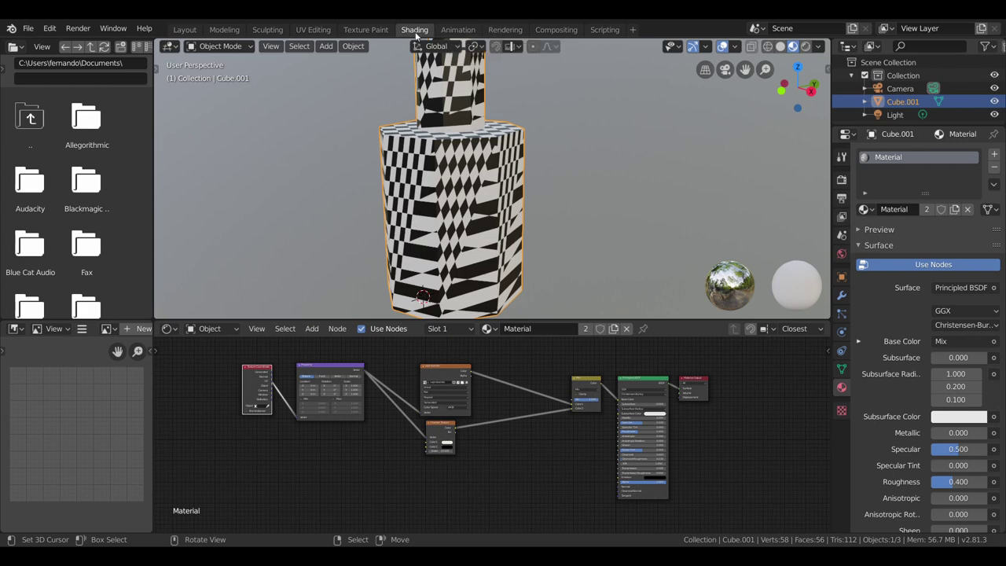
left_click(313, 29)
scroll(530, 239, "up", 2)
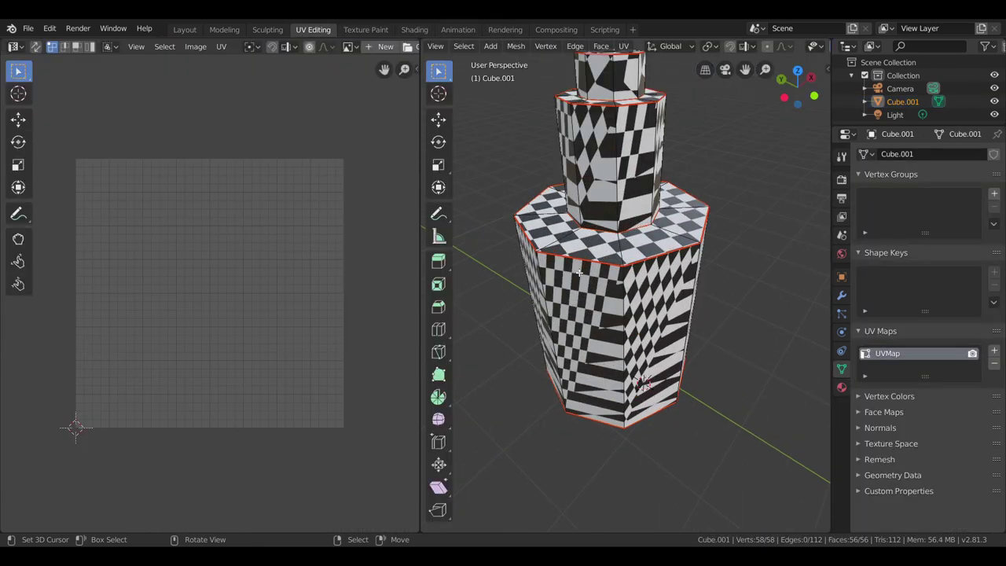
Select UV vertices and edges on the islands, trying and undoing a corner vertex move
scroll(531, 240, "up", 2)
key("a")
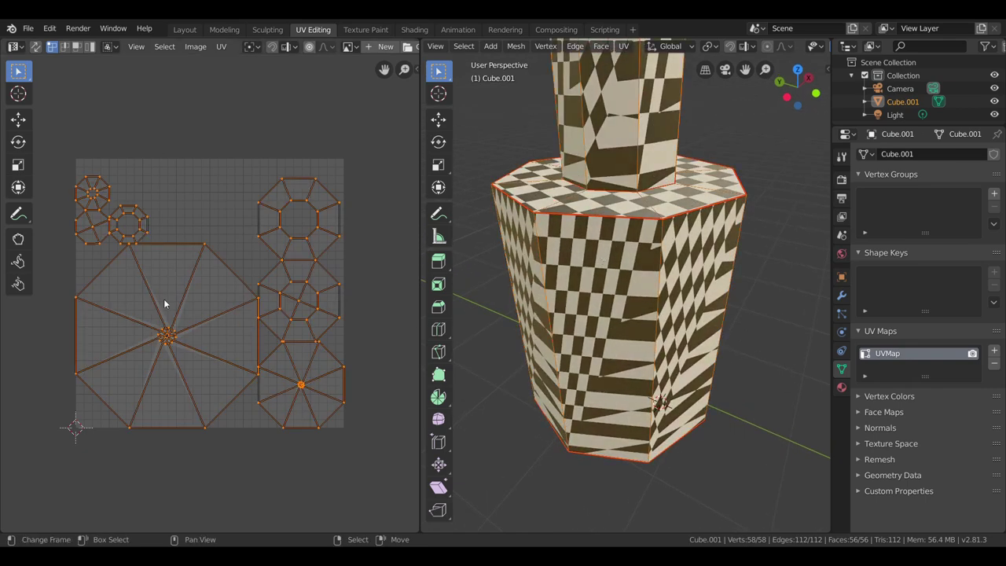
scroll(169, 300, "up", 2)
scroll(176, 315, "down", 1)
left_click(163, 354)
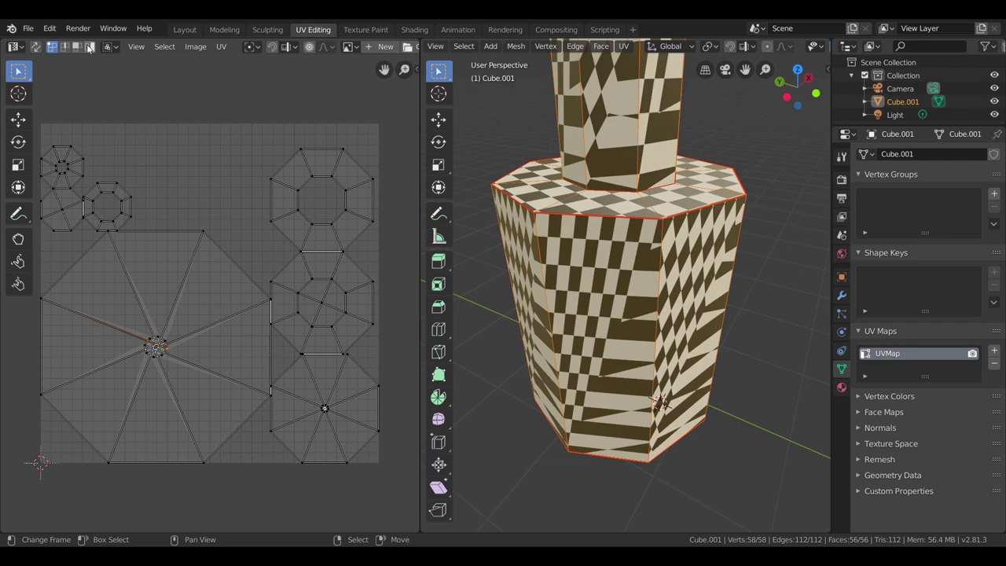
scroll(181, 189, "down", 2)
left_click(114, 218)
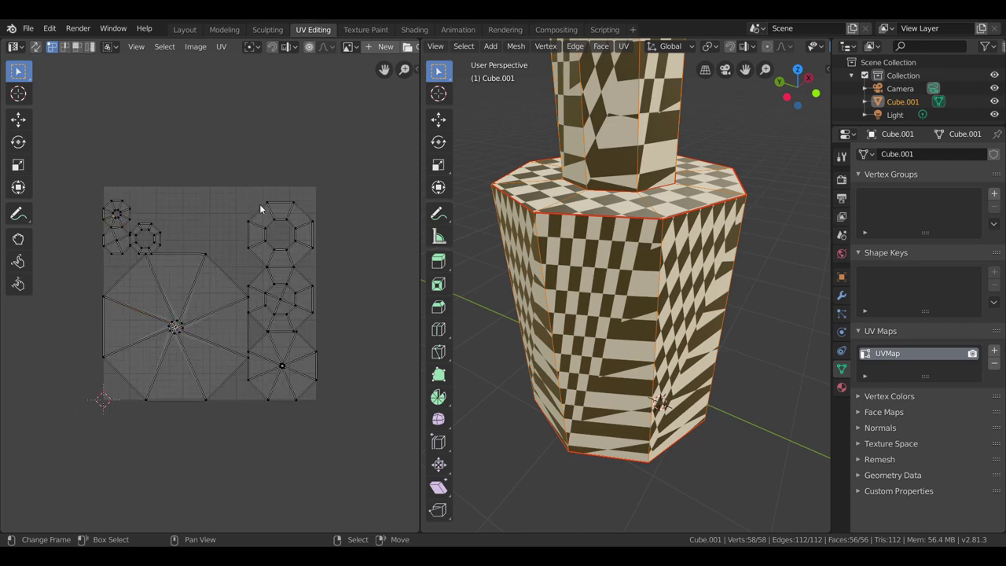
left_click(288, 208)
left_click(268, 201)
left_click_drag(268, 201, 245, 204)
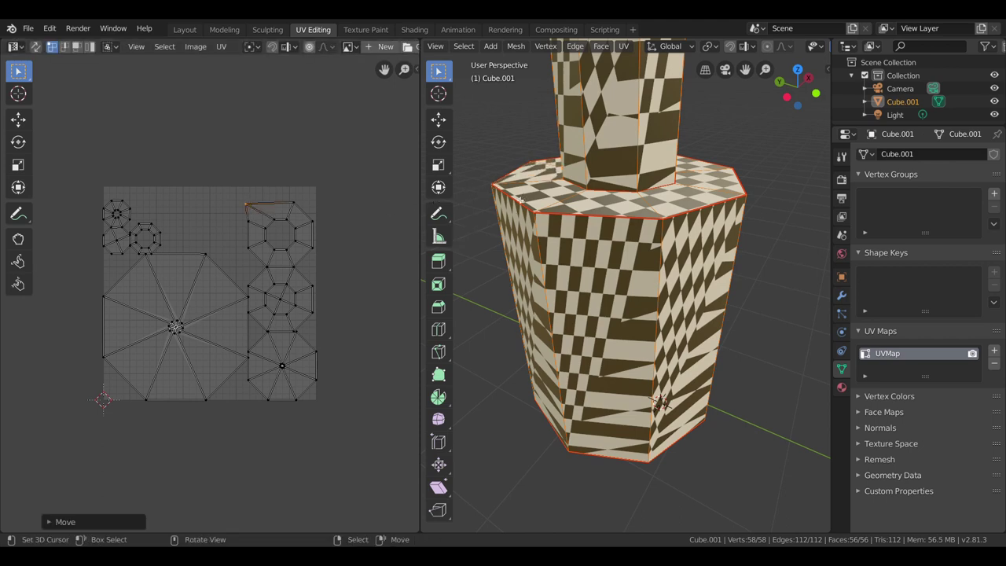
key("ctrl+z")
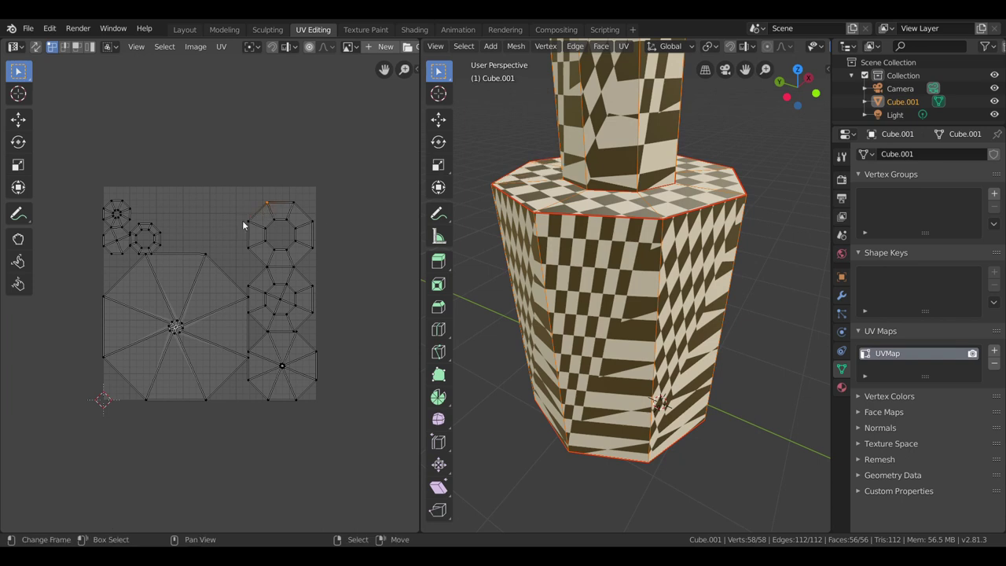
In island select mode, move and rescale the large octagon UV island
left_click(90, 47)
left_click(184, 316)
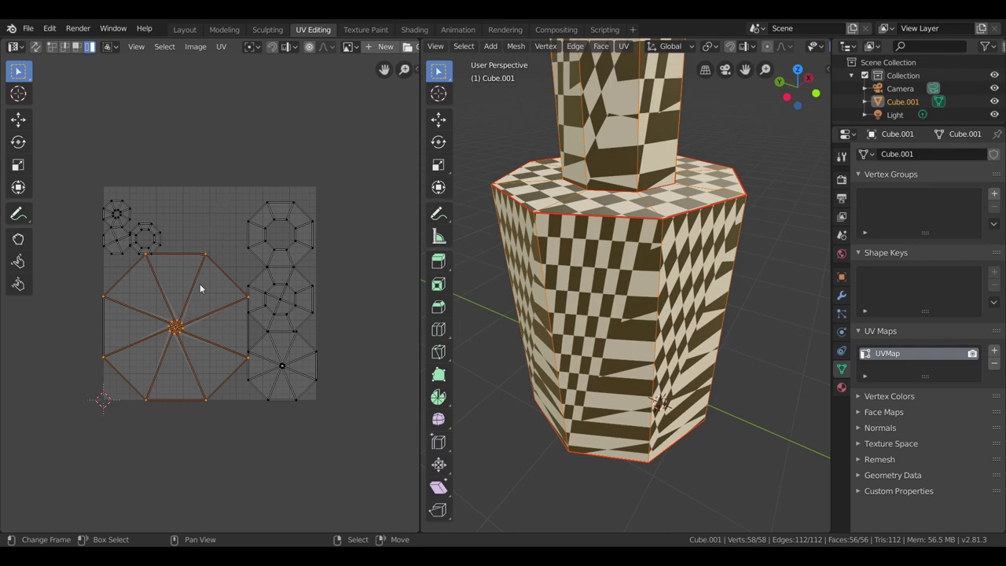
key("g")
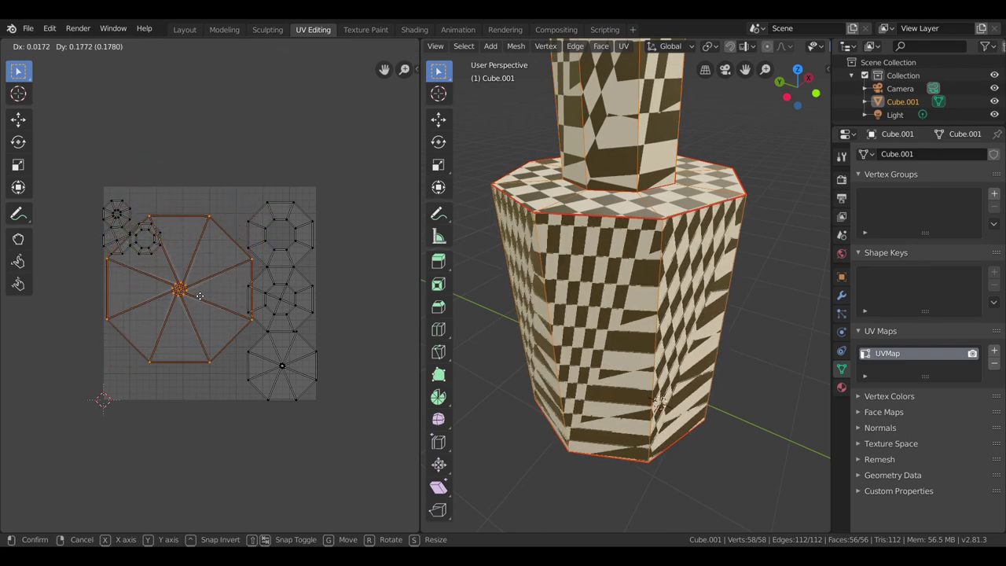
left_click(216, 392)
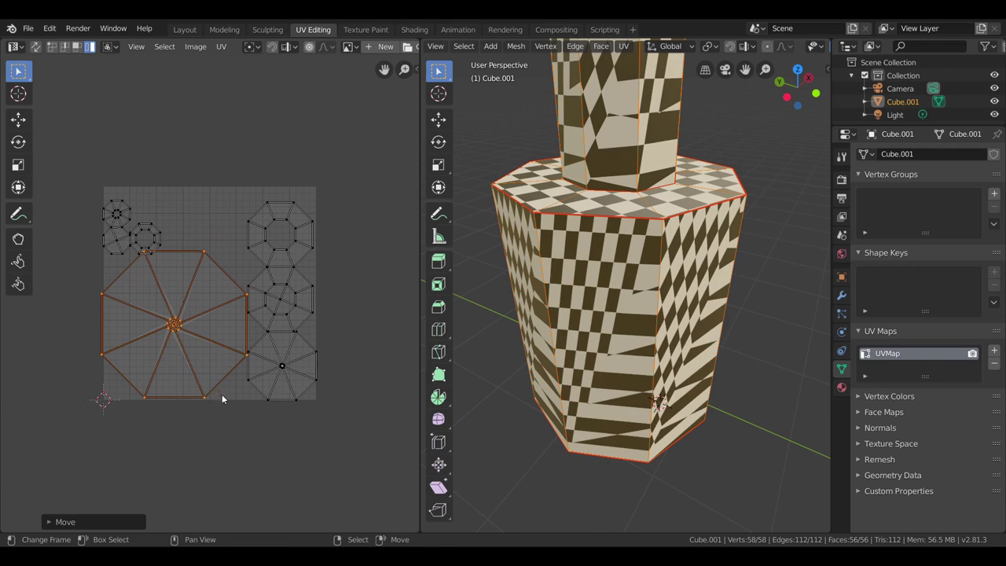
key("s")
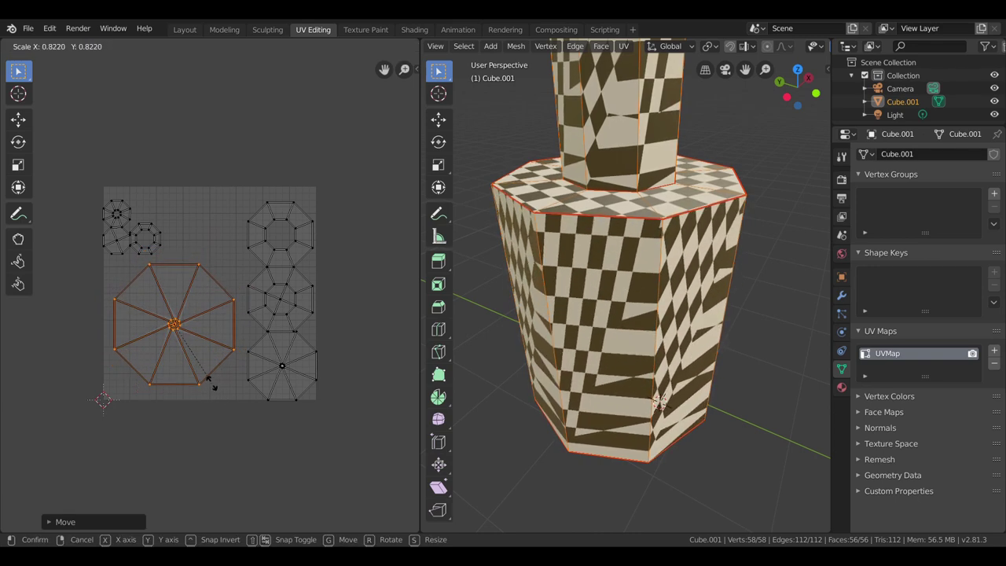
left_click(211, 386)
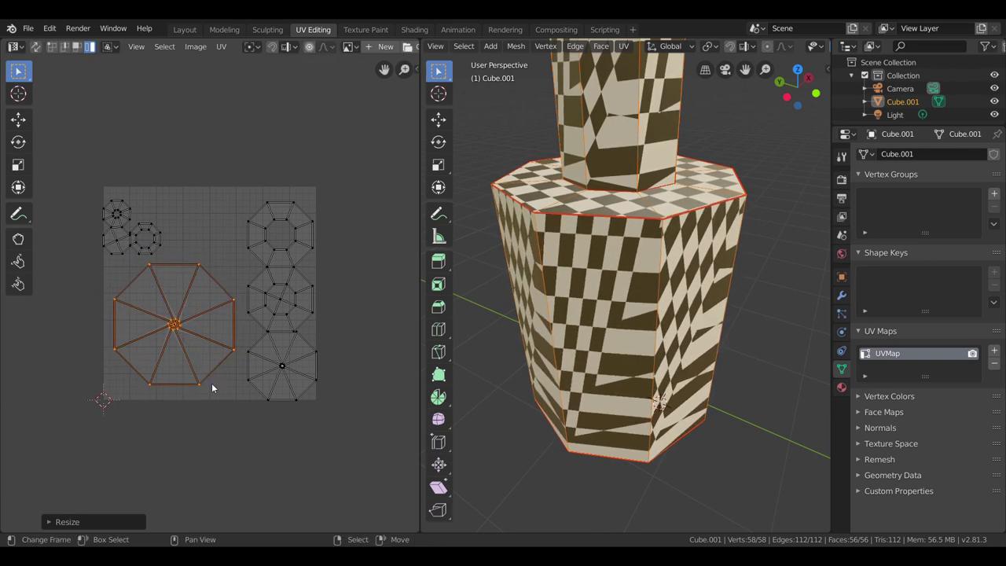
Orbit and snap to the right side view to inspect the checker, then select a mesh edge
scroll(211, 384, "up", 2)
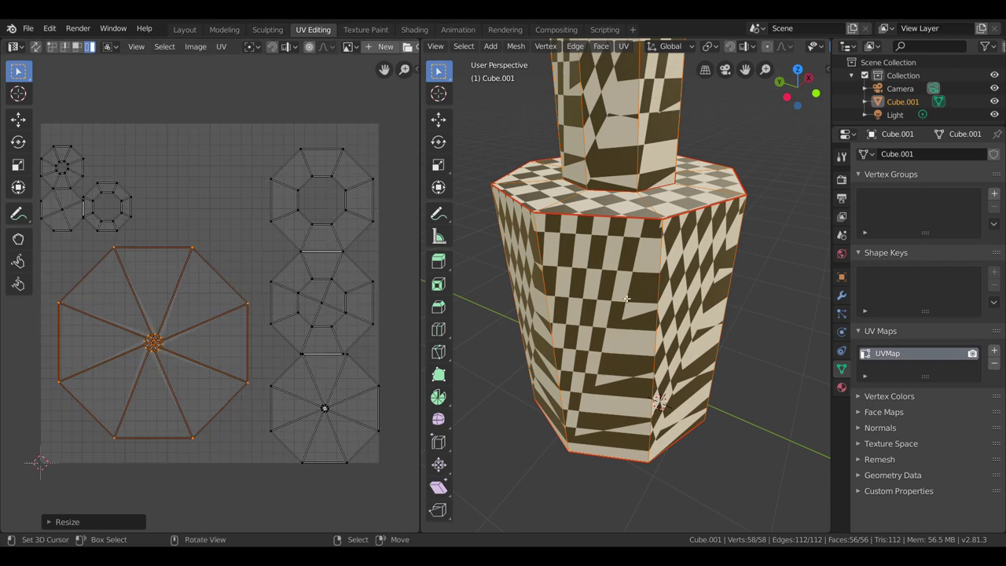
mouse_move(625, 299)
middle_mouse_down()
mouse_move(566, 233)
mouse_move(606, 270)
mouse_move(661, 270)
mouse_move(474, 276)
middle_mouse_up()
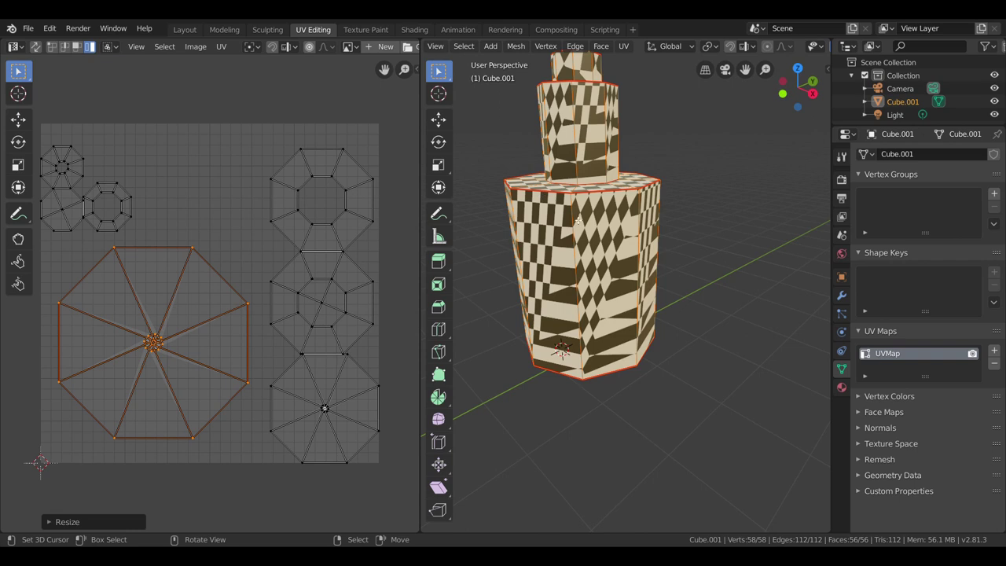
key("KP_3")
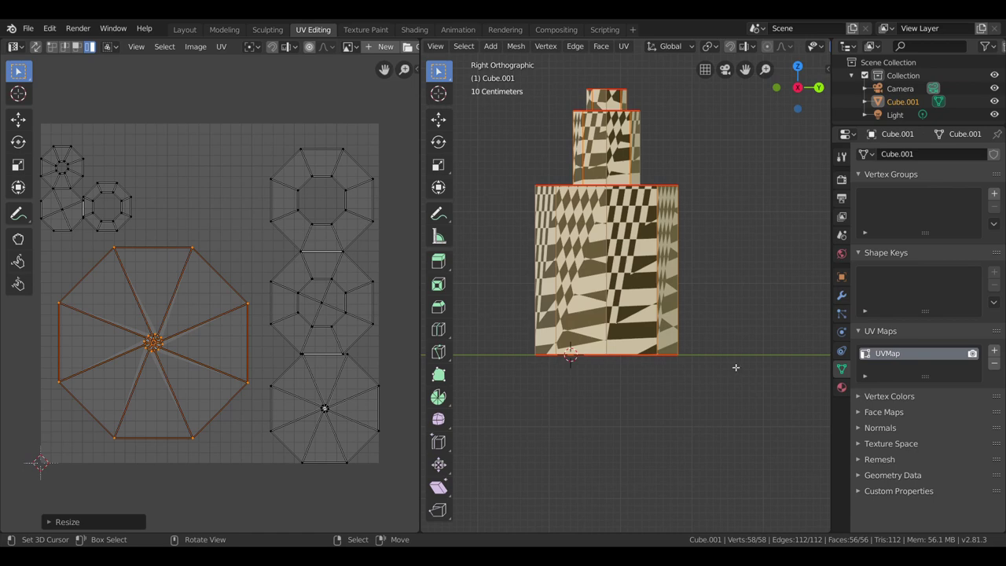
mouse_move(615, 435)
middle_mouse_down()
mouse_move(737, 293)
mouse_move(806, 303)
middle_mouse_up()
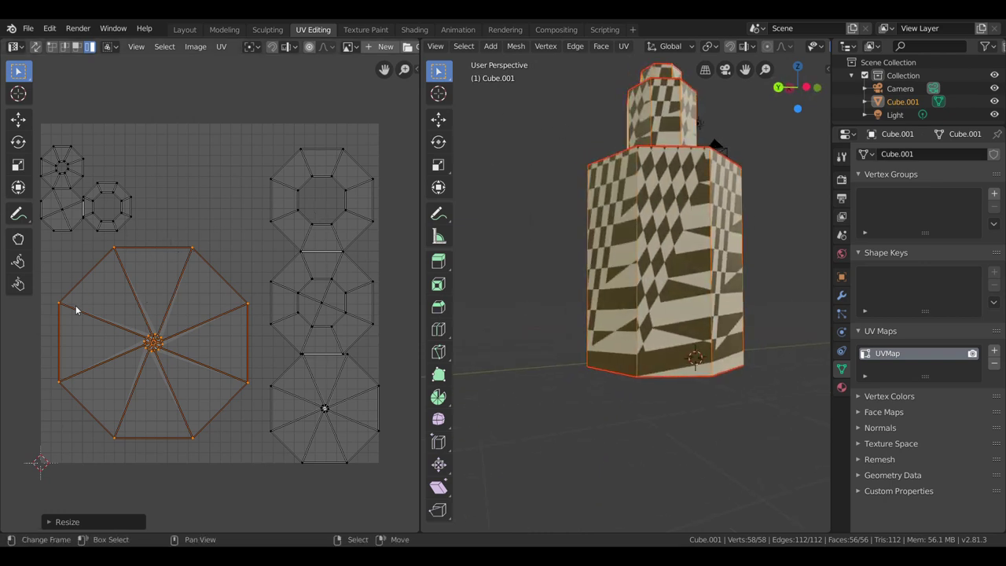
middle_click_drag(613, 259, 663, 255)
left_click(664, 255)
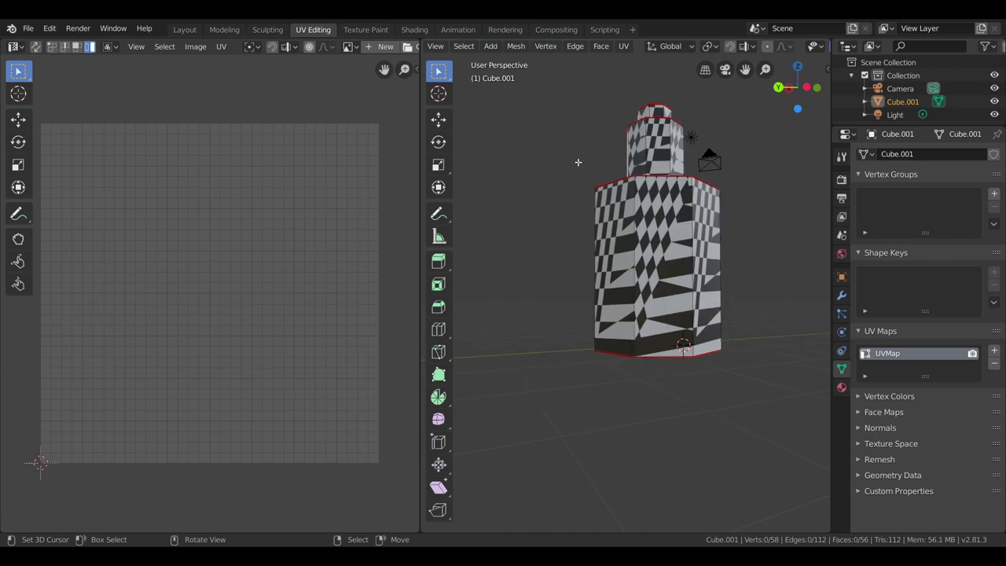
Orbit around the bottle and loop-select a vertical edge down the lower body's side
left_click(644, 270, "alt")
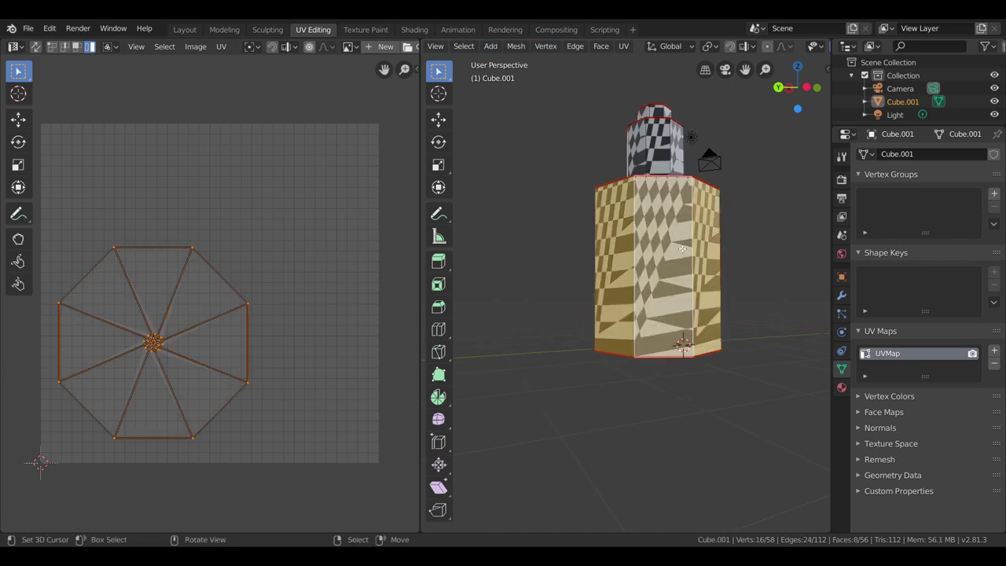
middle_click_drag(659, 248, 597, 260)
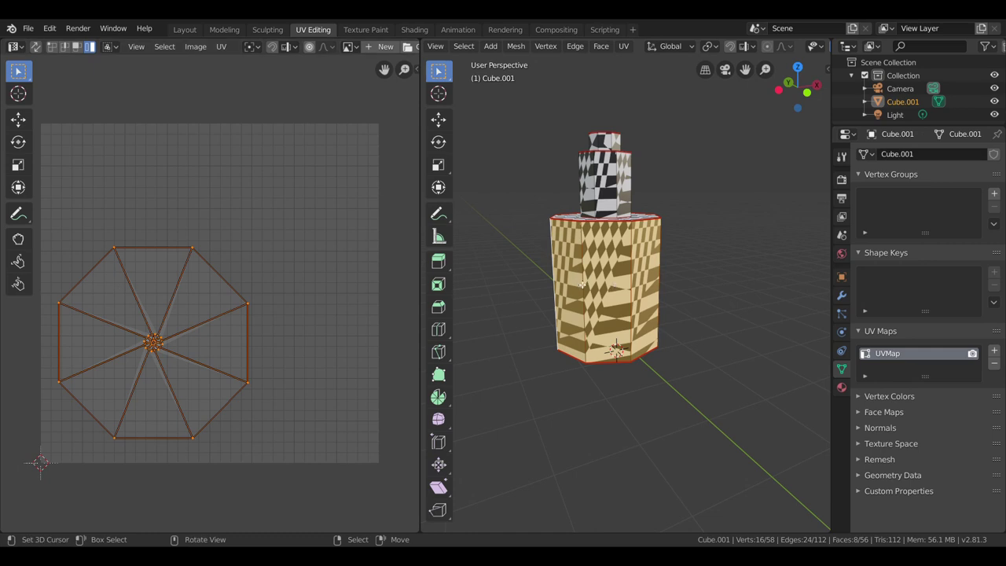
mouse_move(582, 283)
middle_mouse_down()
mouse_move(531, 274)
mouse_move(552, 273)
middle_mouse_up()
key("KP_0")
mouse_move(651, 260)
middle_mouse_down()
mouse_move(591, 268)
mouse_move(624, 329)
middle_mouse_up()
scroll(624, 330, "up", 3)
left_click(624, 329)
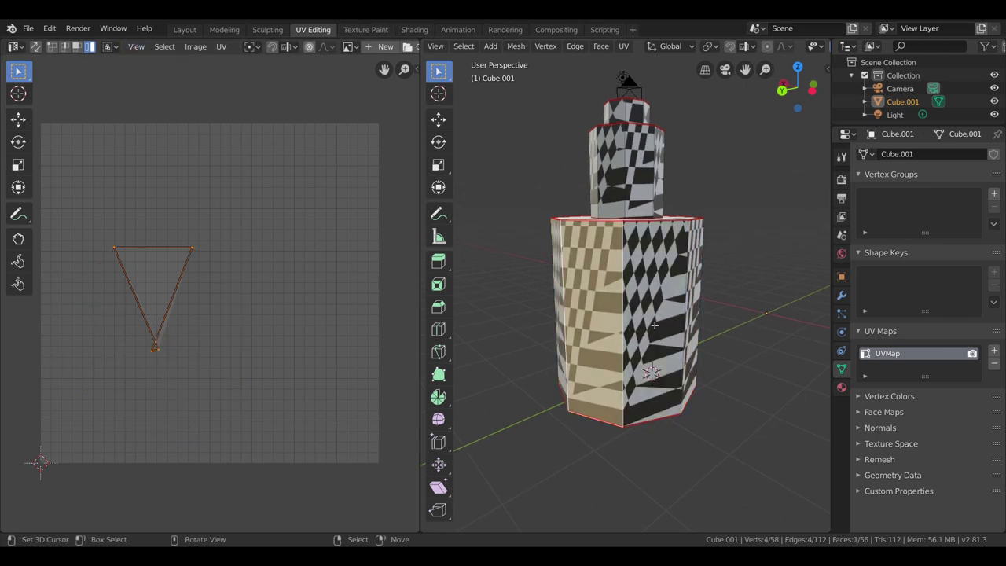
left_click(628, 297)
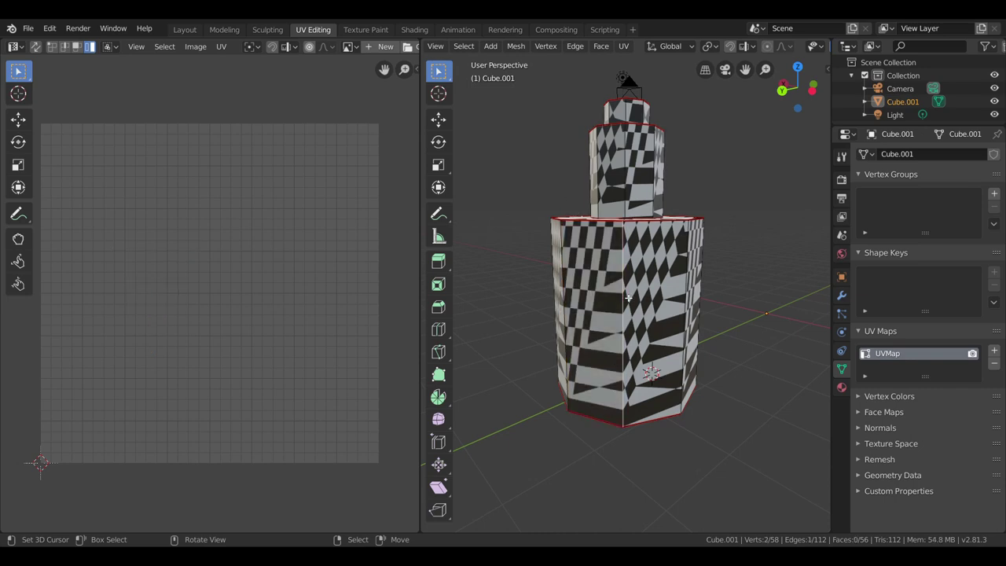
left_click(626, 180, "alt")
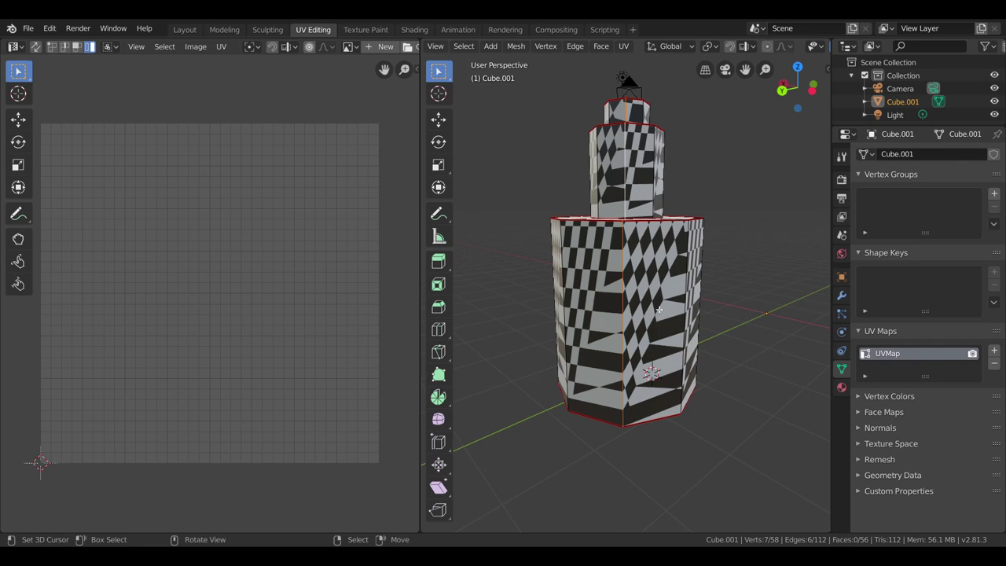
Mark the vertical edge loop as a seam and orbit to inspect the re-unwrapped checker
key("u")
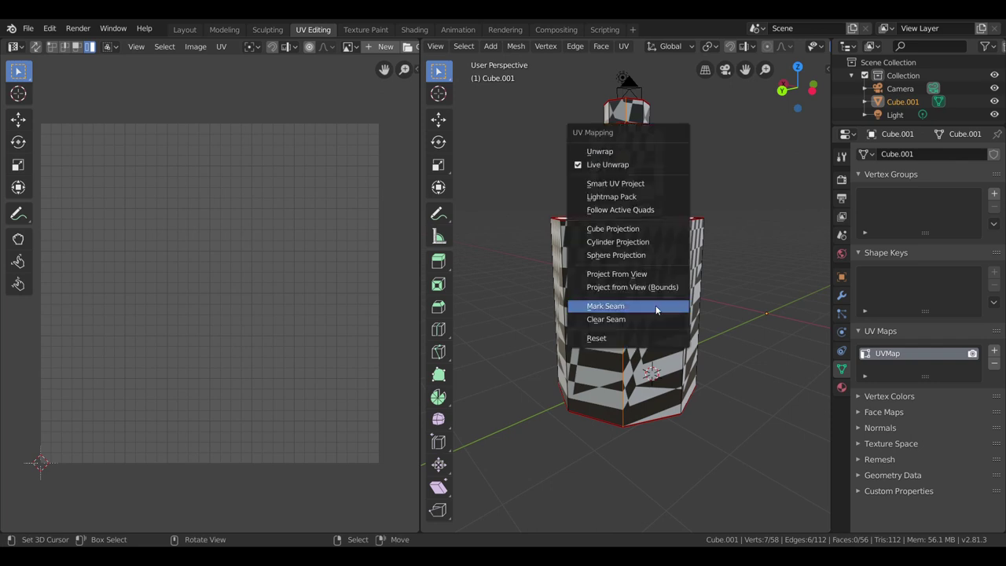
left_click(656, 310)
scroll(656, 310, "down", 3)
mouse_move(727, 322)
middle_mouse_down()
mouse_move(779, 324)
mouse_move(611, 308)
middle_mouse_up()
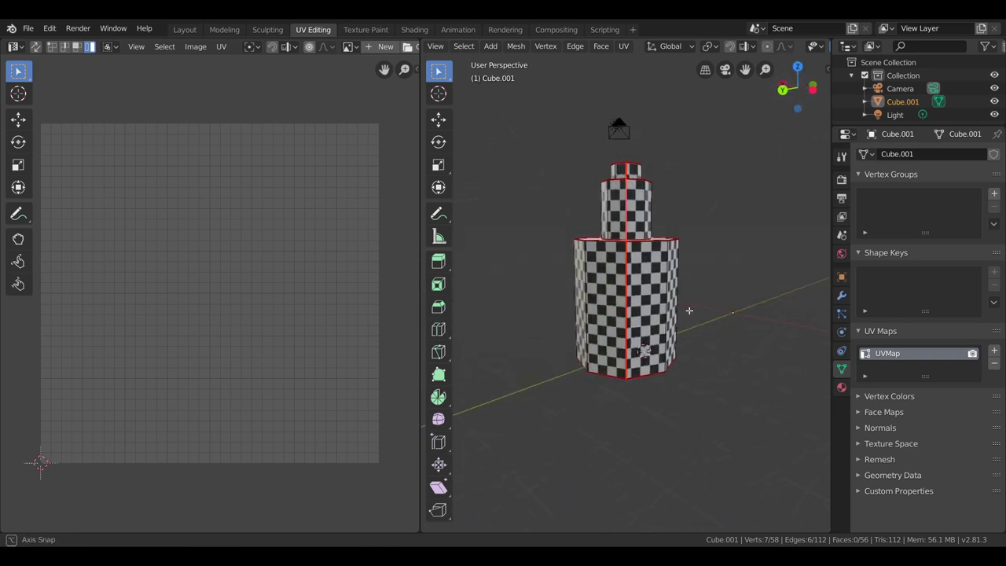
scroll(649, 327, "up", 3)
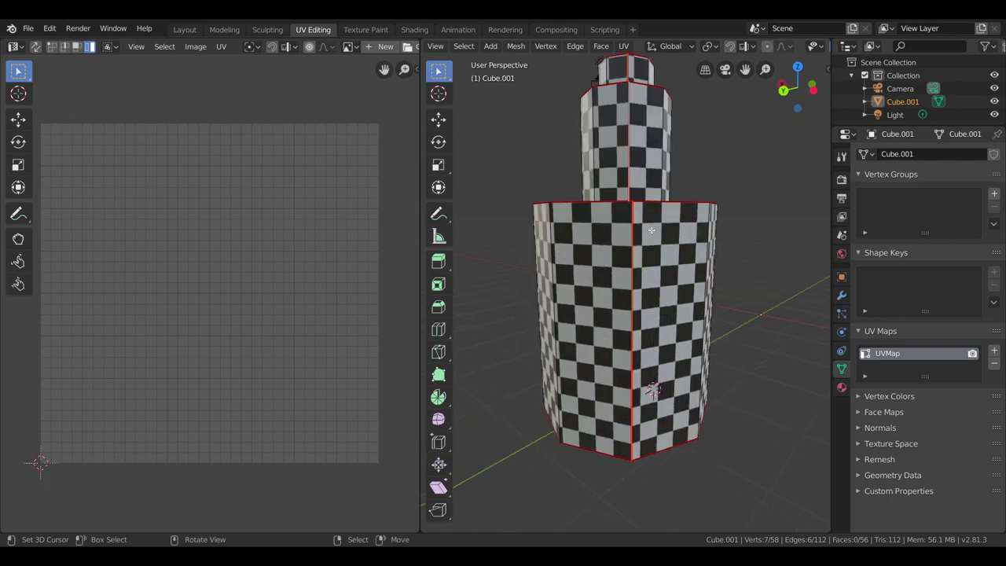
mouse_move(606, 239)
middle_mouse_down()
mouse_move(673, 328)
mouse_move(819, 291)
middle_mouse_up()
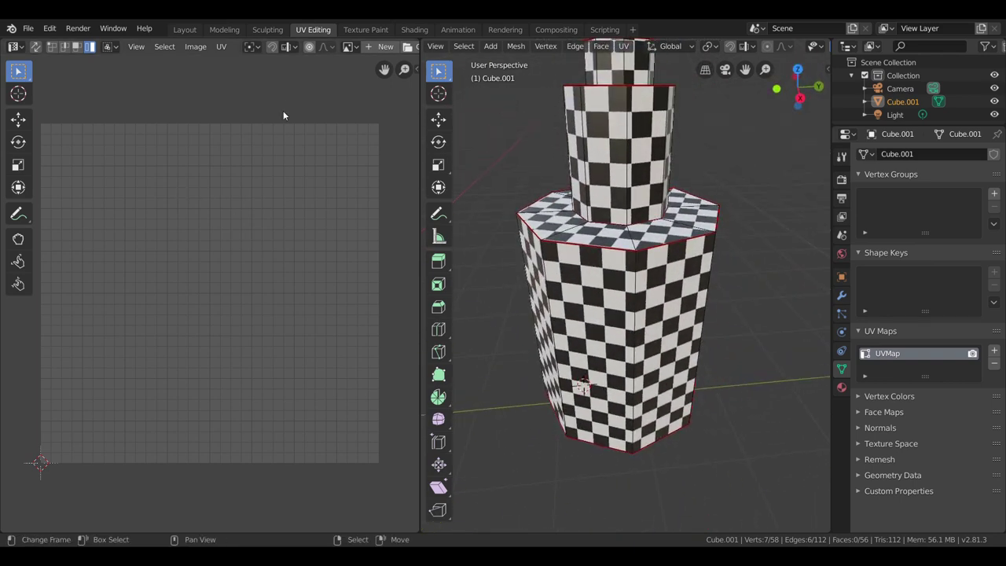
Select the lower body's eight side faces to review their UV strip, then switch to Rendering
key("a")
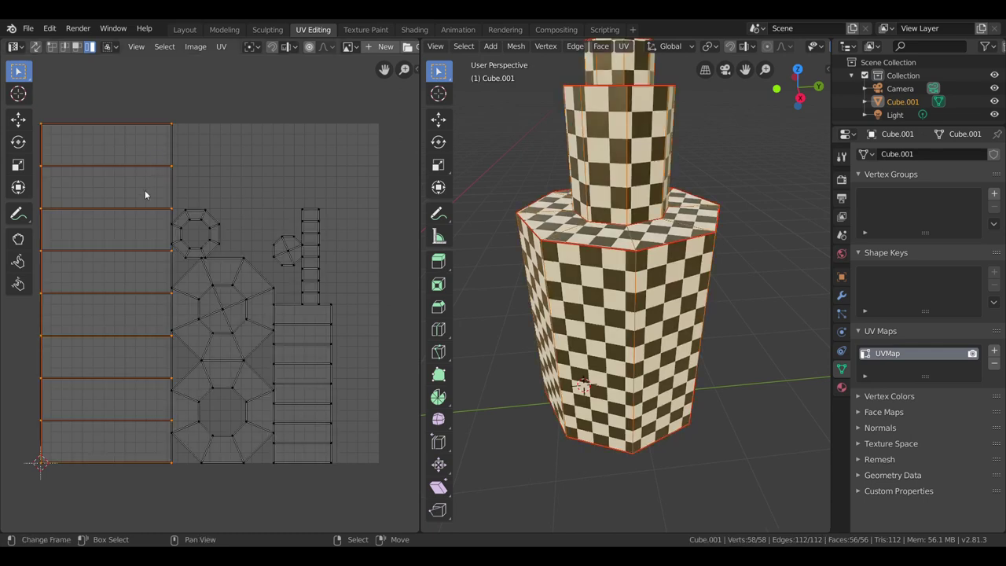
left_click(658, 305)
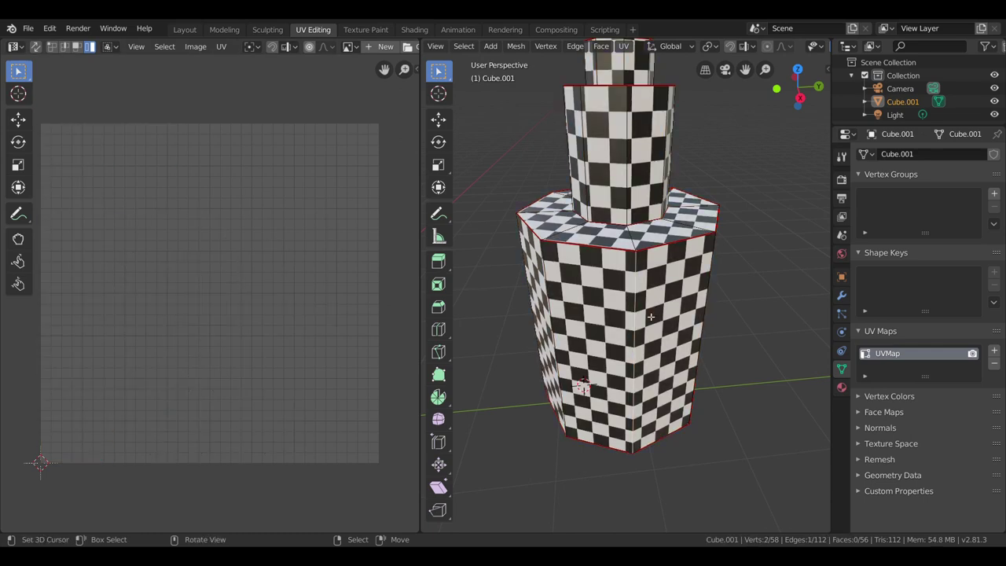
key("alt+a")
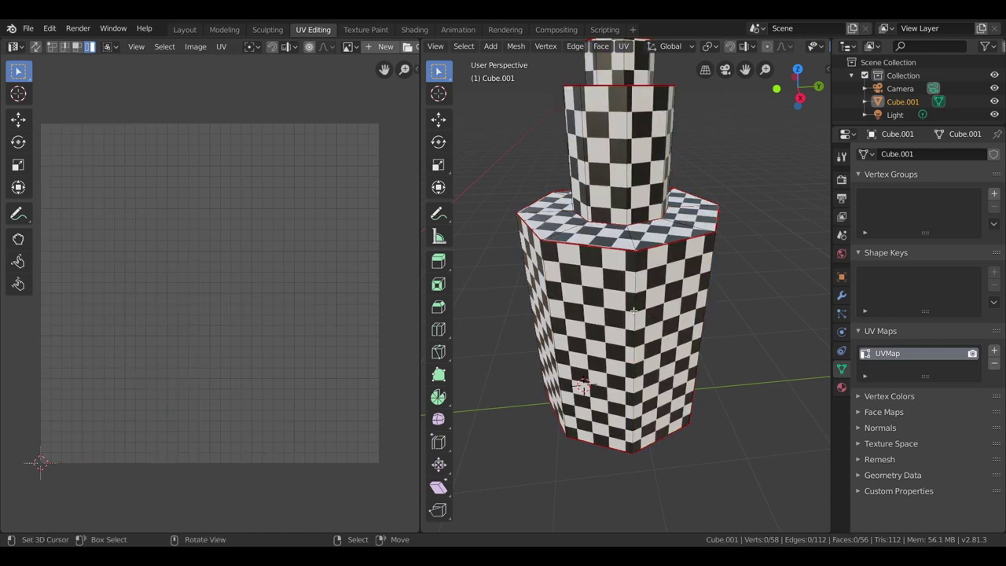
left_click(635, 311, "alt")
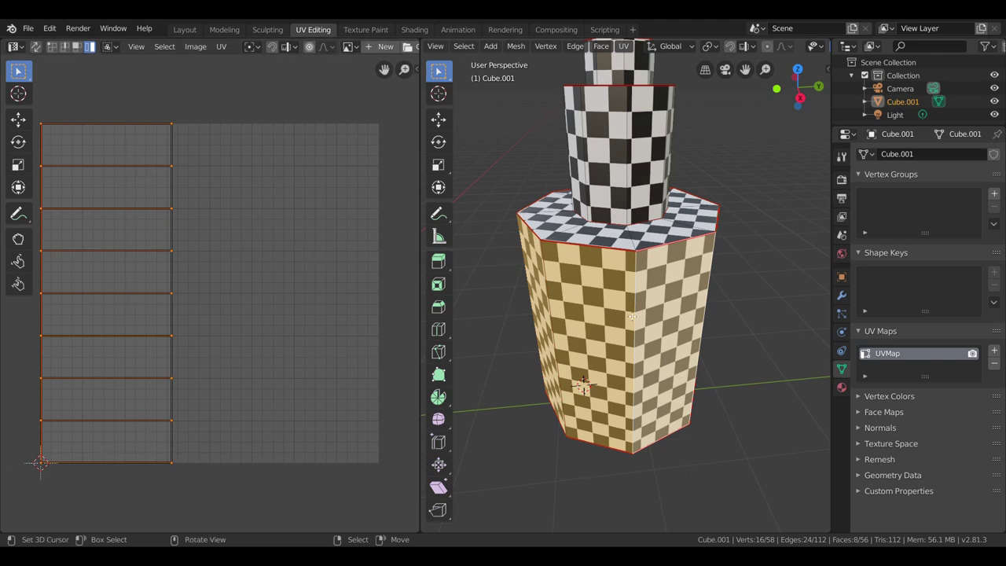
scroll(618, 296, "down", 2)
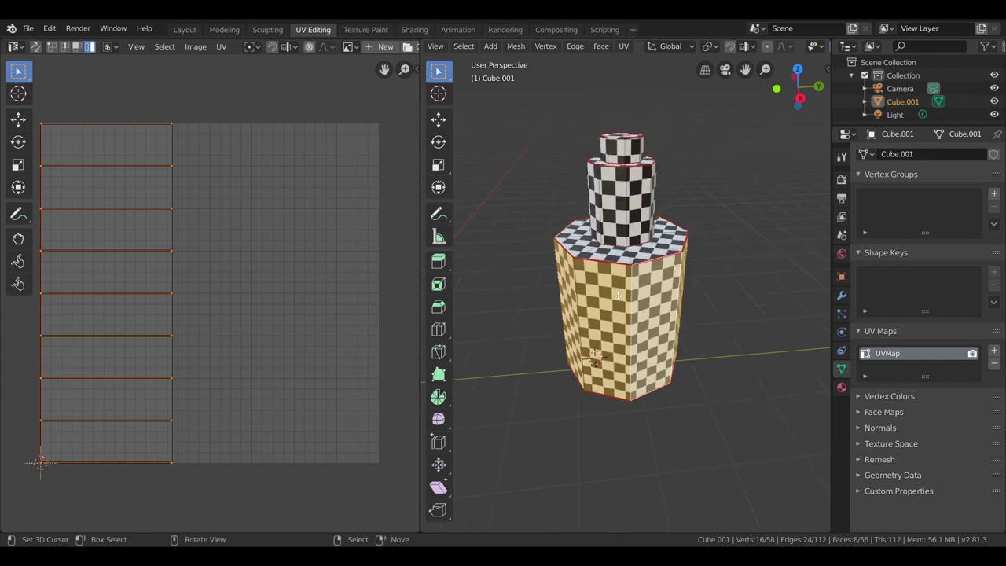
left_click(491, 29)
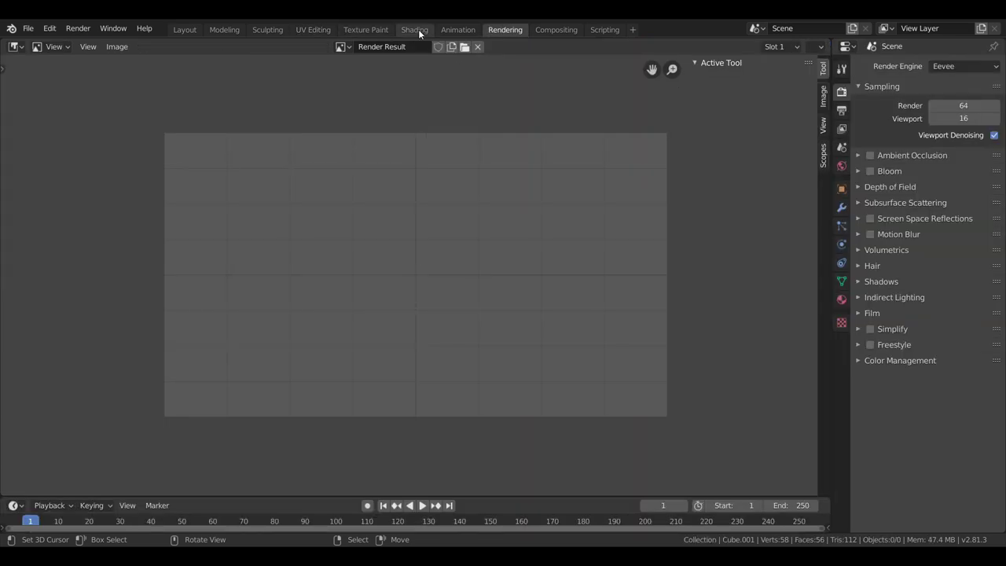
Load the brick wall image from the D: drive into the material's image texture node
left_click(416, 29)
scroll(606, 354, "up", 2)
scroll(589, 418, "up", 2)
scroll(589, 424, "up", 2)
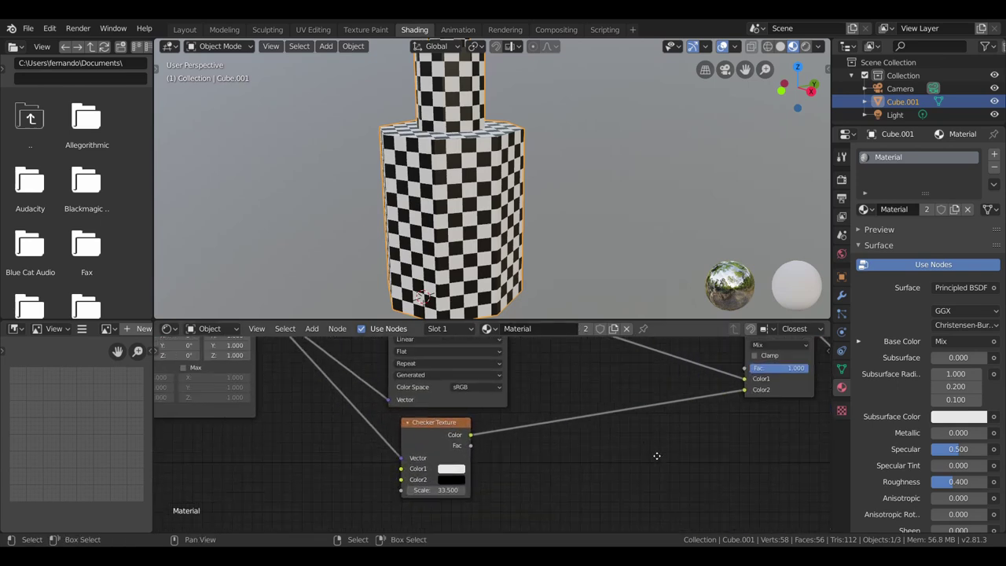
middle_click_drag(600, 435, 714, 513)
left_click(569, 394)
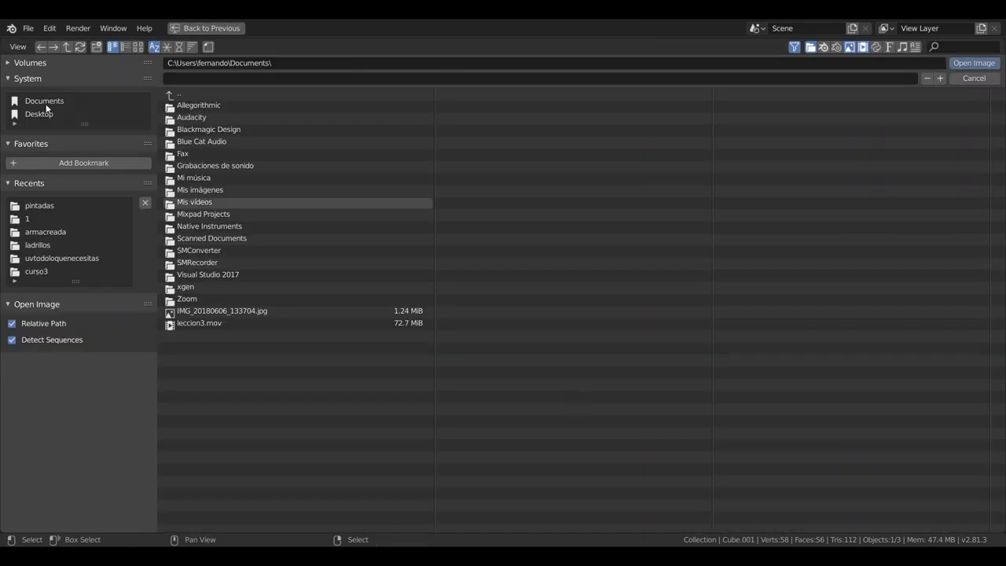
left_click(37, 70)
left_click(50, 97)
double_click(462, 127)
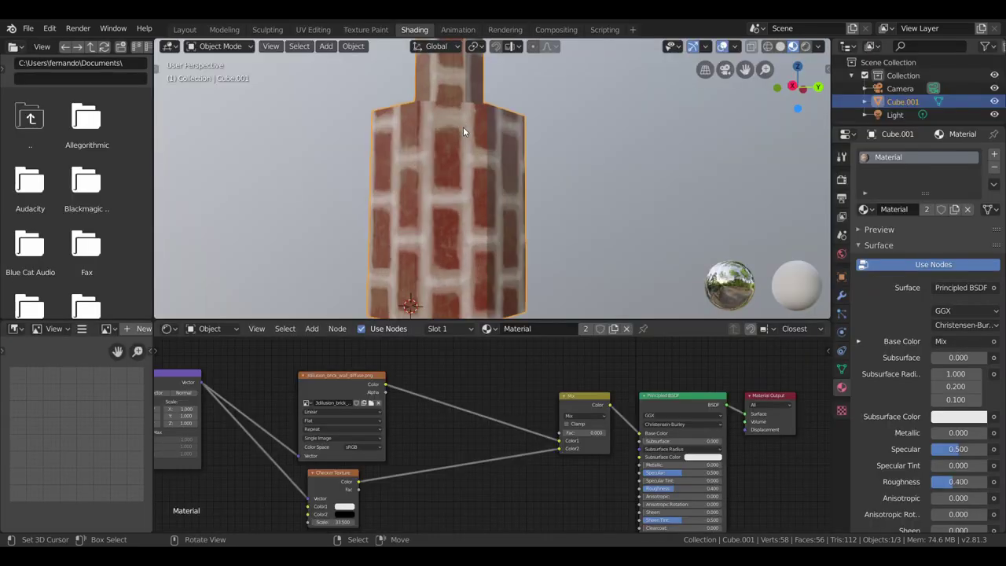
Orbit the brick-textured model, enter Edit Mode with all selected, and inspect a face in UV Editing
mouse_move(451, 163)
middle_mouse_down()
mouse_move(427, 213)
mouse_move(416, 153)
middle_mouse_up()
scroll(426, 213, "up", 2)
scroll(416, 154, "down", 3)
mouse_move(392, 195)
middle_mouse_down()
mouse_move(400, 202)
mouse_move(214, 198)
mouse_move(440, 216)
mouse_move(480, 242)
middle_mouse_up()
key("Tab")
key("a")
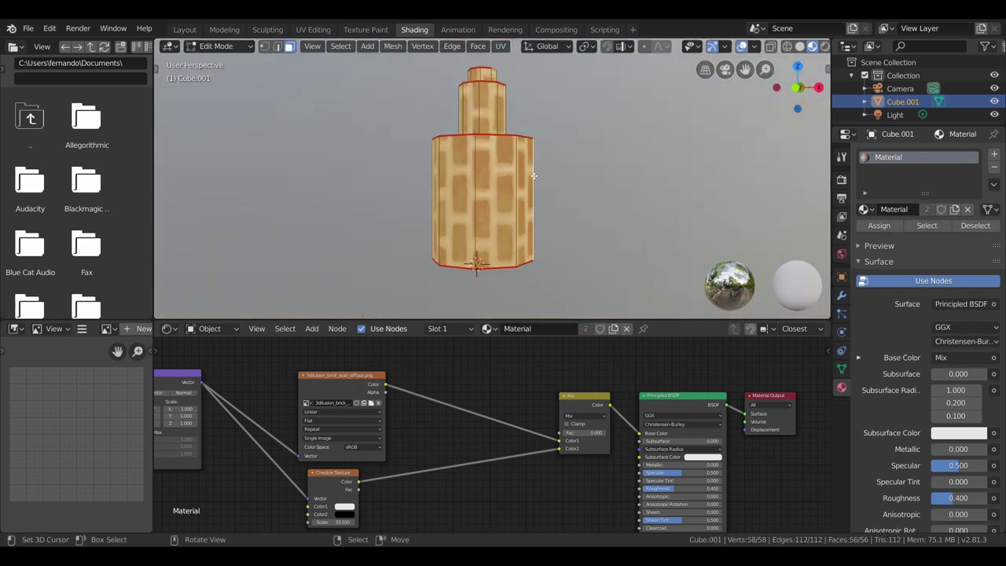
left_click(314, 30)
mouse_move(701, 277)
middle_mouse_down()
mouse_move(692, 292)
mouse_move(726, 321)
mouse_move(638, 314)
middle_mouse_up()
left_click(634, 309)
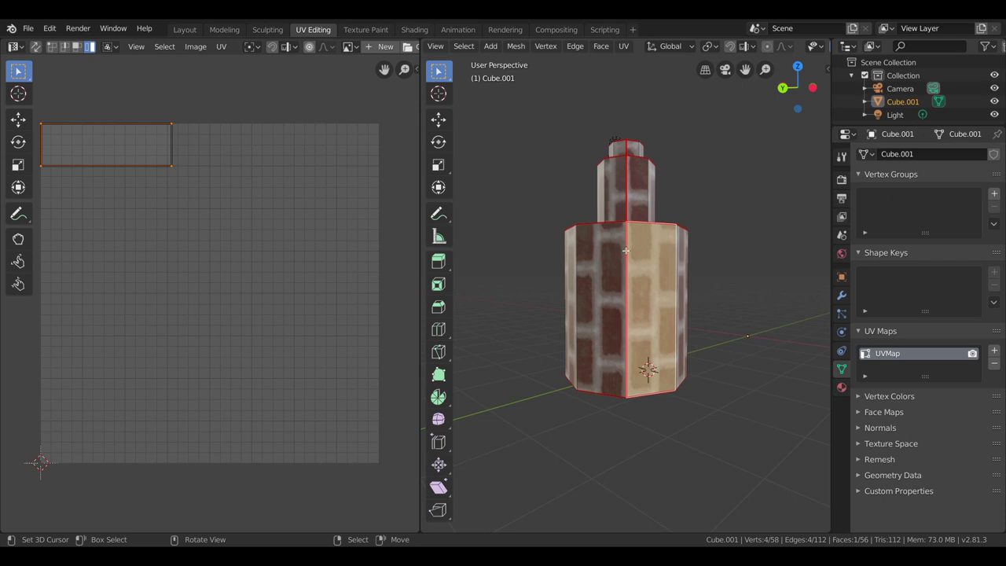
Return to Object Mode and zoom and orbit around the brick-textured object
key("Tab")
scroll(634, 283, "up", 2)
scroll(634, 283, "up", 2)
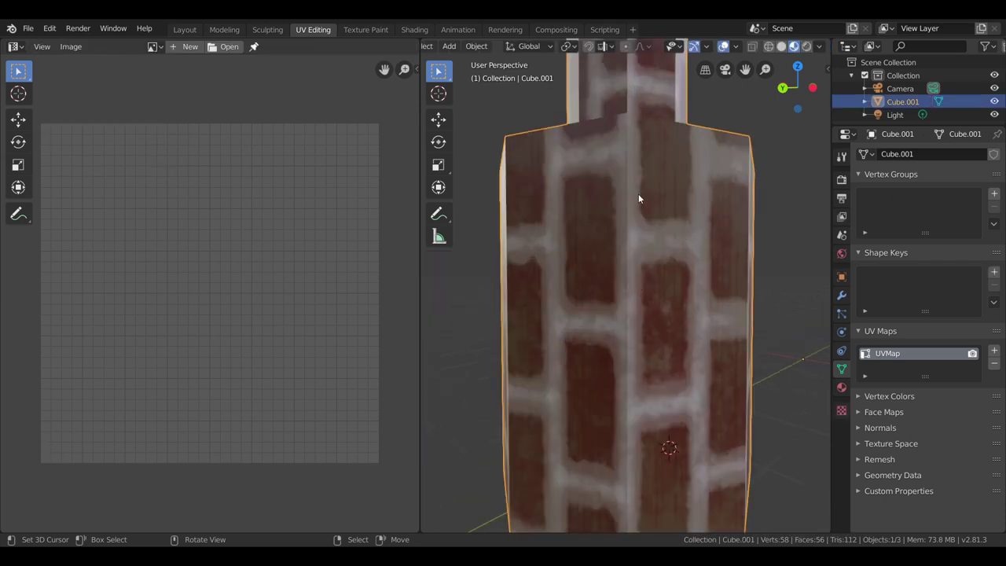
scroll(640, 452, "down", 3)
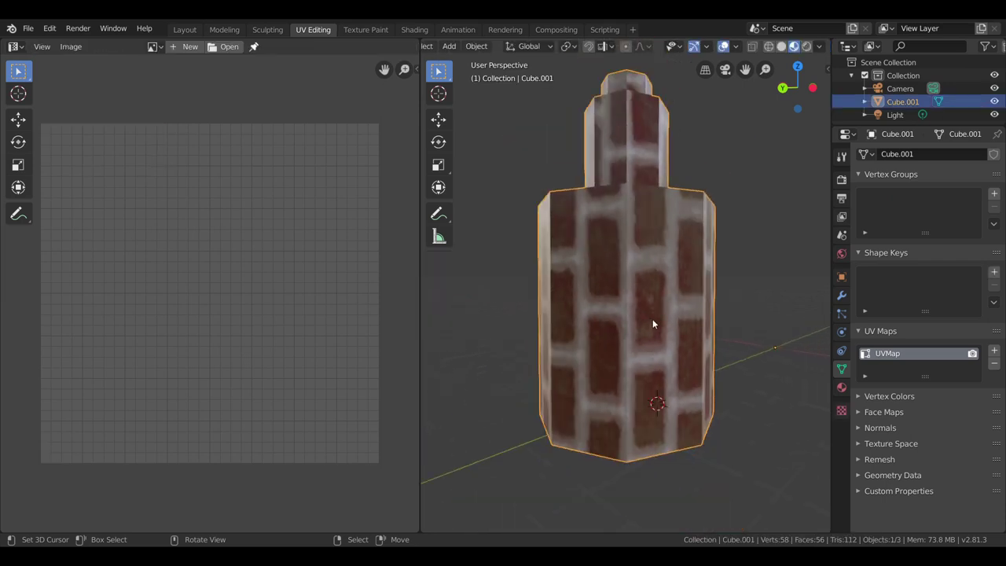
scroll(652, 318, "down", 2)
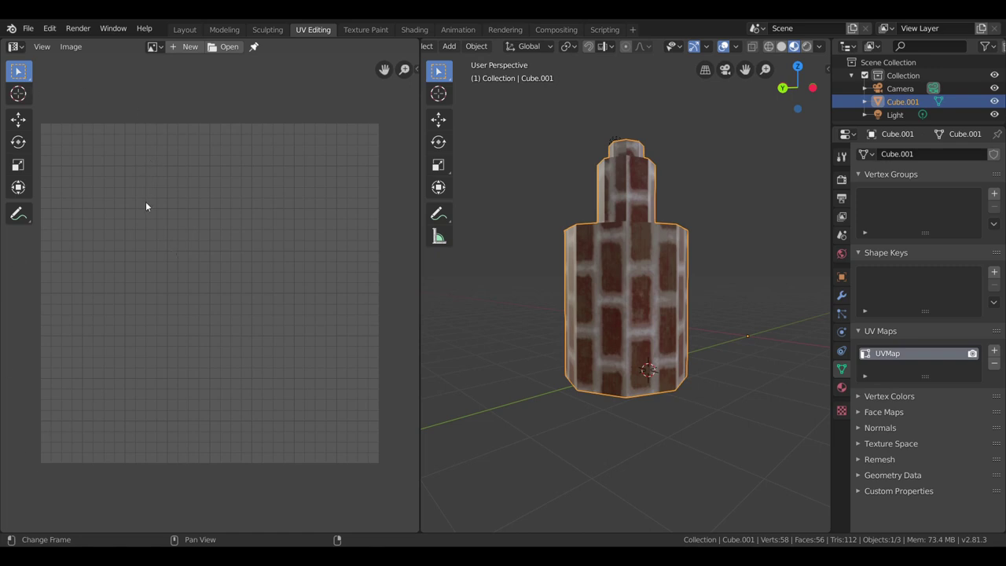
scroll(631, 149, "up", 3)
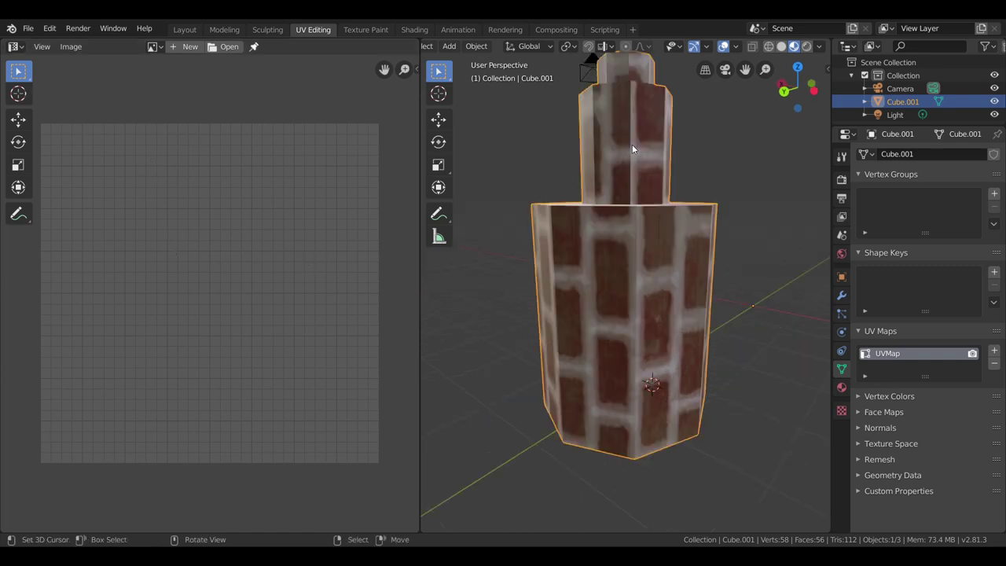
mouse_move(628, 142)
middle_mouse_down()
mouse_move(644, 158)
mouse_move(626, 169)
middle_mouse_up()
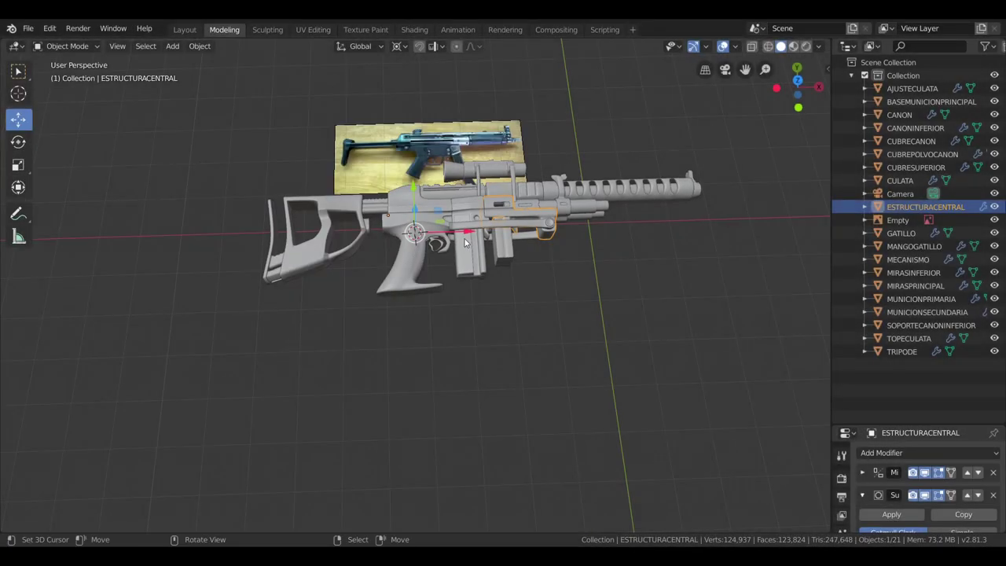
From the top orthographic view, select the CULATA stock and isolate it in local view
key("KP_7")
left_click(306, 166)
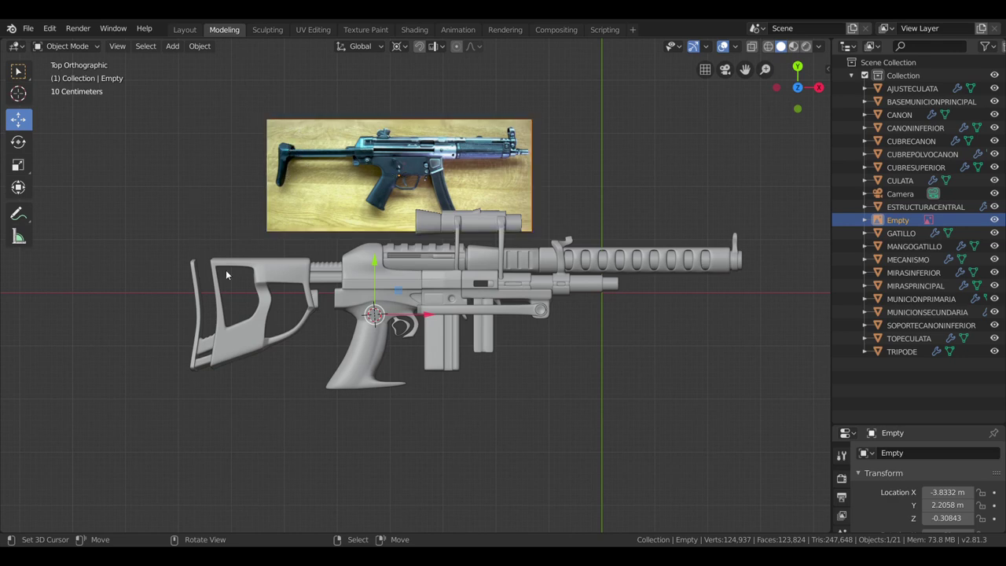
left_click(269, 278)
key("KP_Divide")
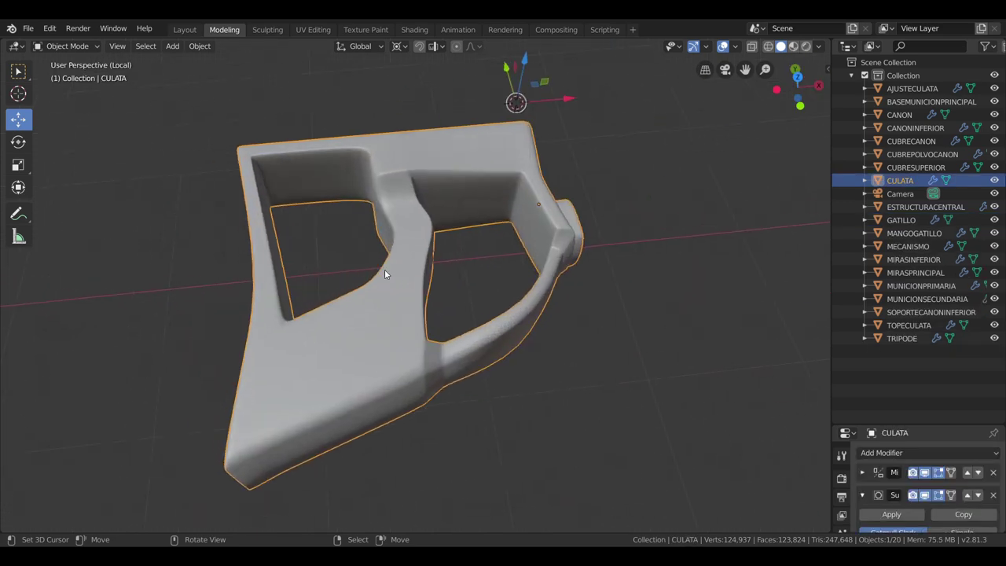
middle_click_drag(384, 269, 389, 271)
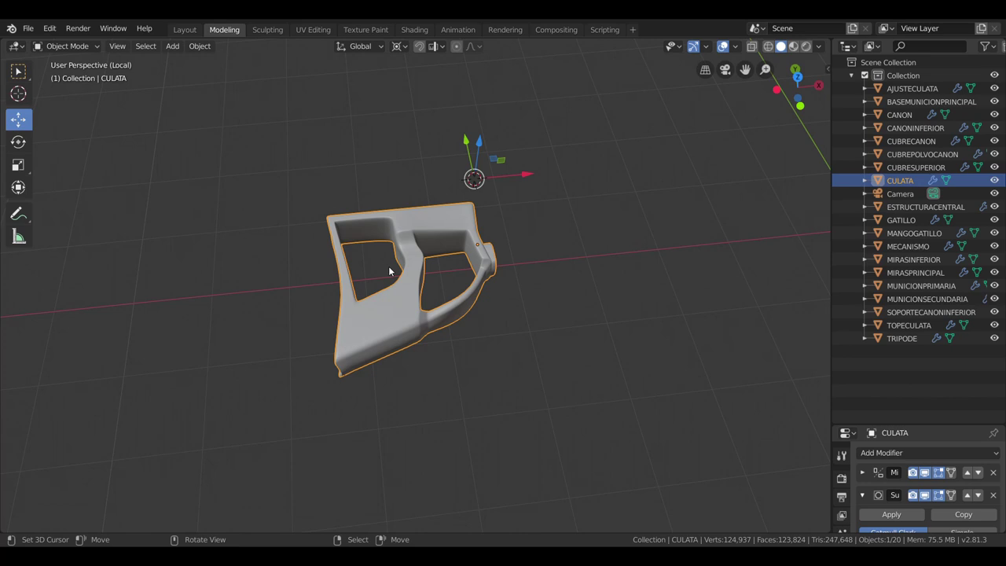
Re-centre the stock and move to the UV Editing workspace
scroll(390, 275, "up", 2)
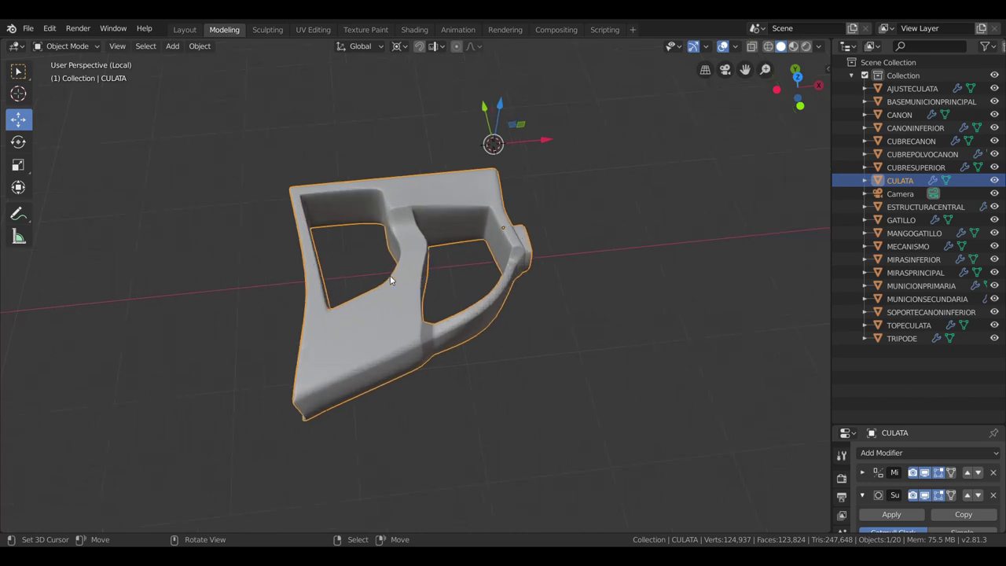
middle_click_drag(383, 297, 459, 269, "shift")
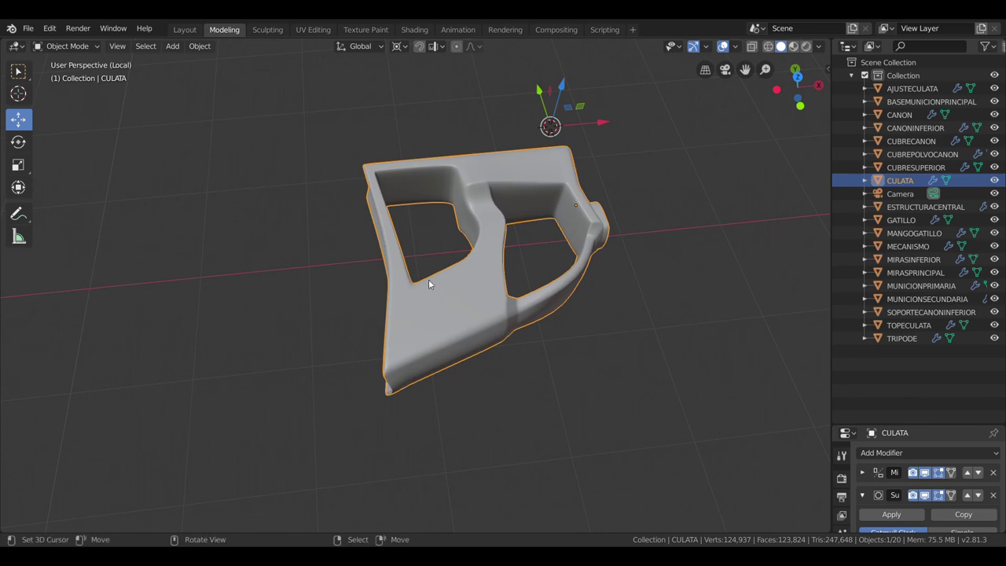
key("ctrl+Page_Down")
middle_click_drag(629, 272, 634, 275)
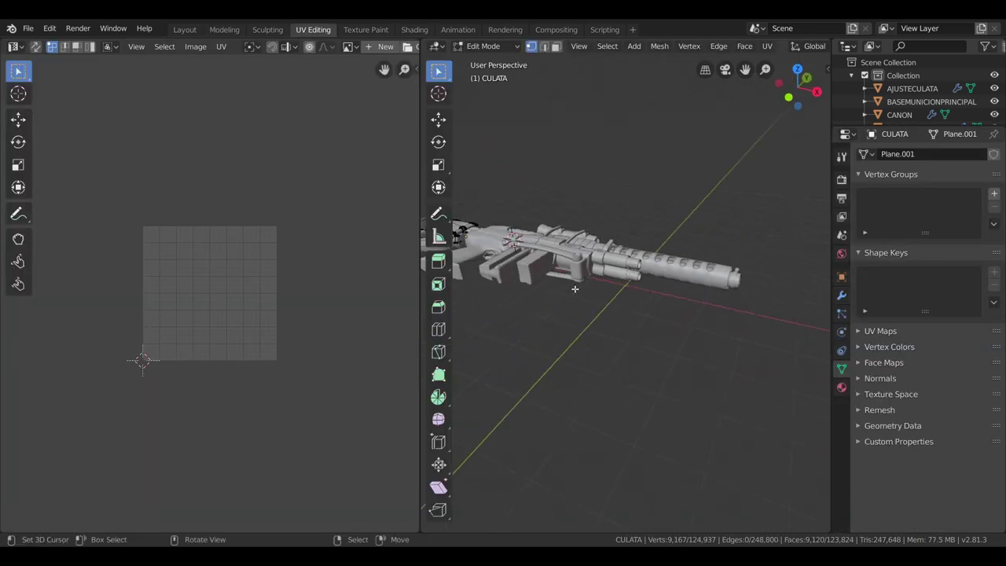
Isolate CULATA, select its whole mesh, and show its modifier stack
key("KP_Divide")
scroll(585, 281, "up", 1)
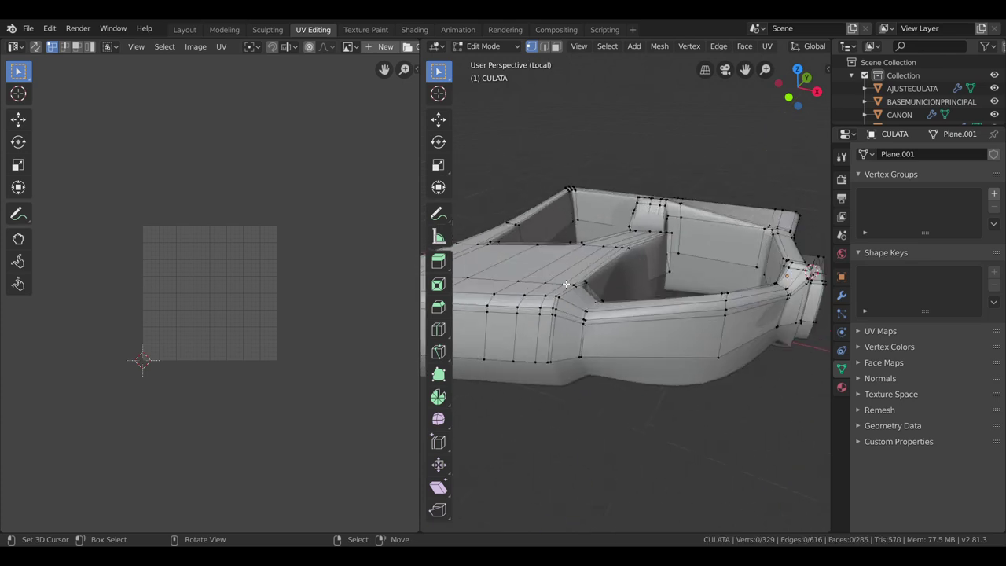
scroll(605, 281, "down", 3)
key("a")
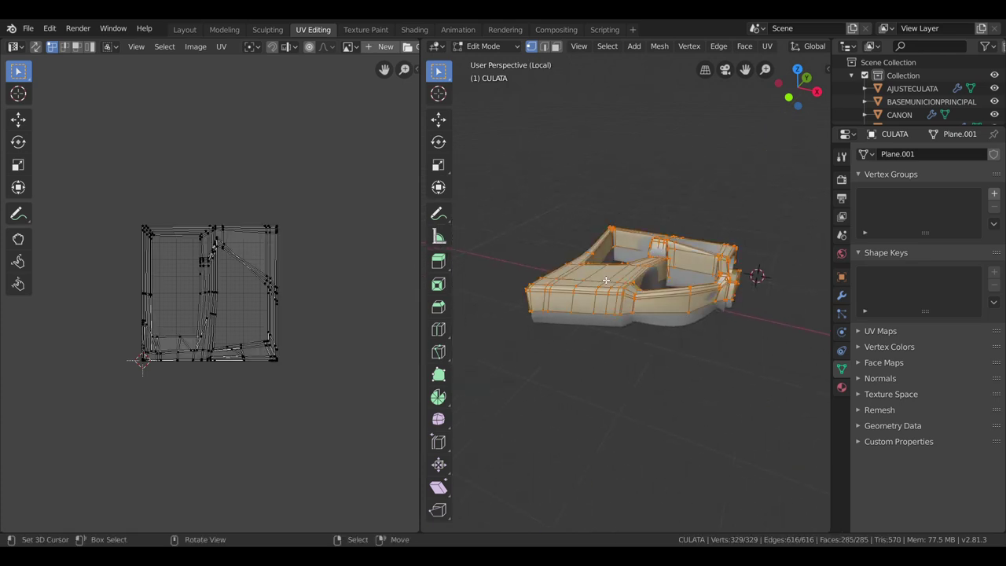
left_click(840, 156)
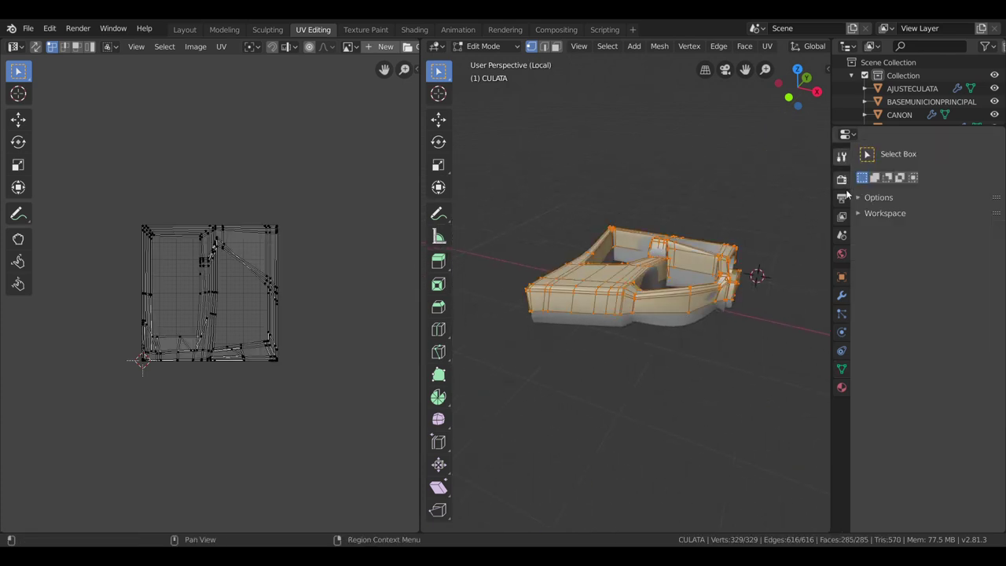
left_click(841, 295)
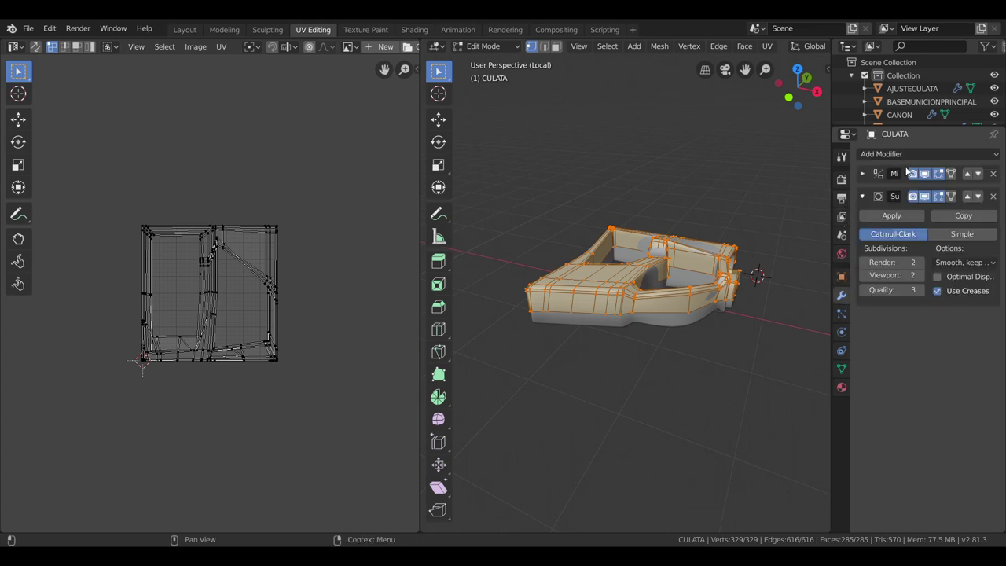
Apply CULATA's Mirror modifier in Object Mode for a whole 578-vertex mesh, then open Shading
key("Tab")
left_click(862, 172)
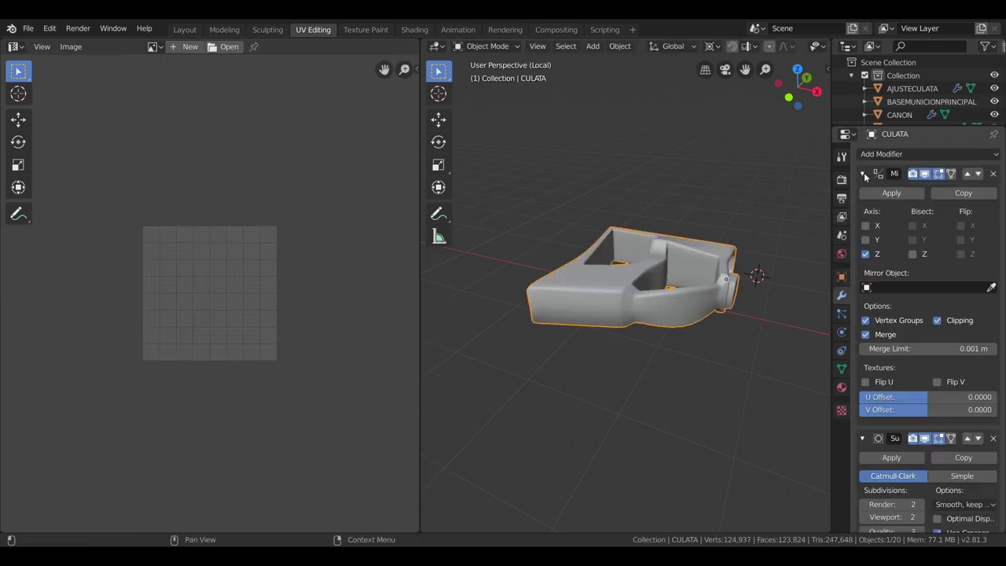
left_click(882, 195)
key("Tab")
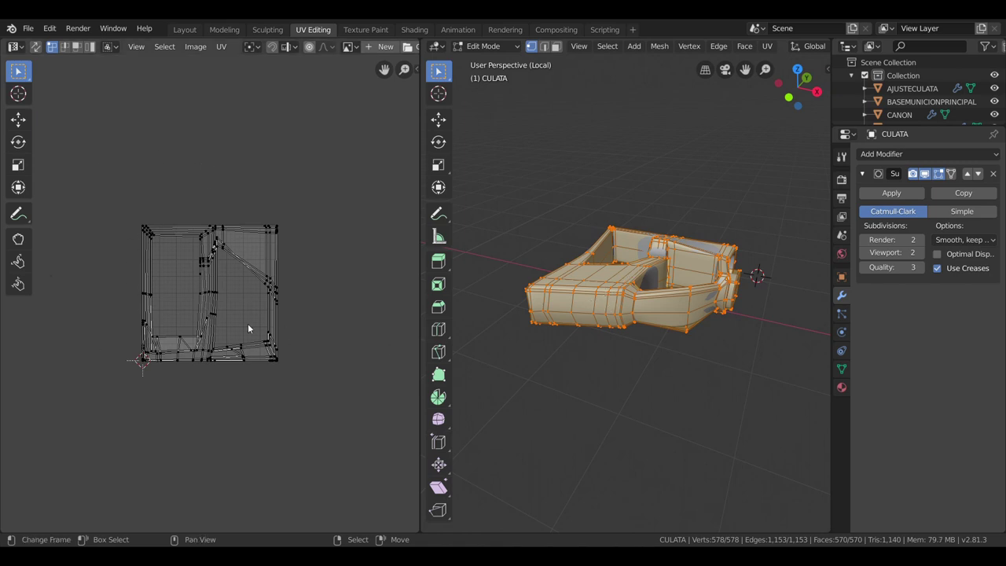
middle_click_drag(607, 346, 683, 318)
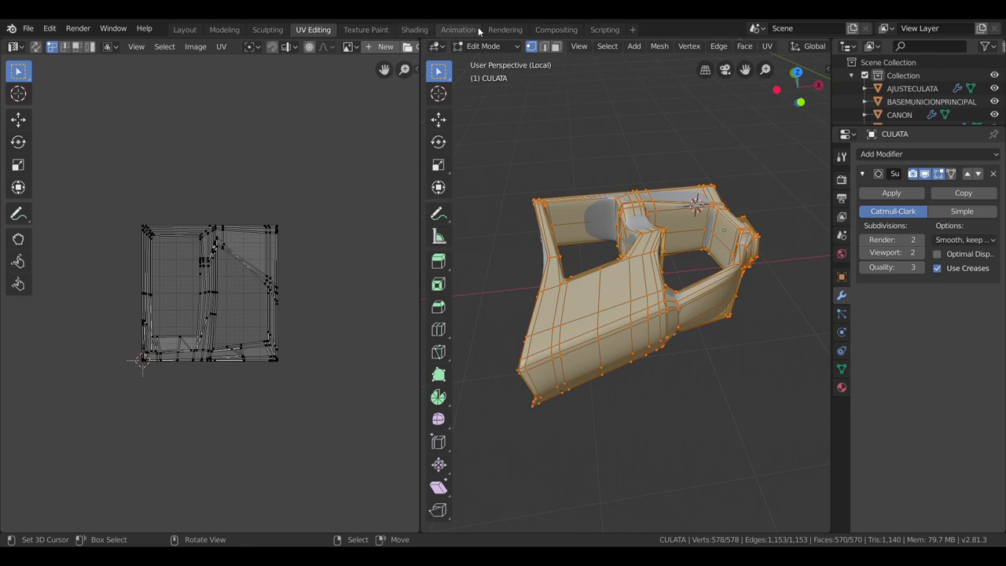
left_click(415, 30)
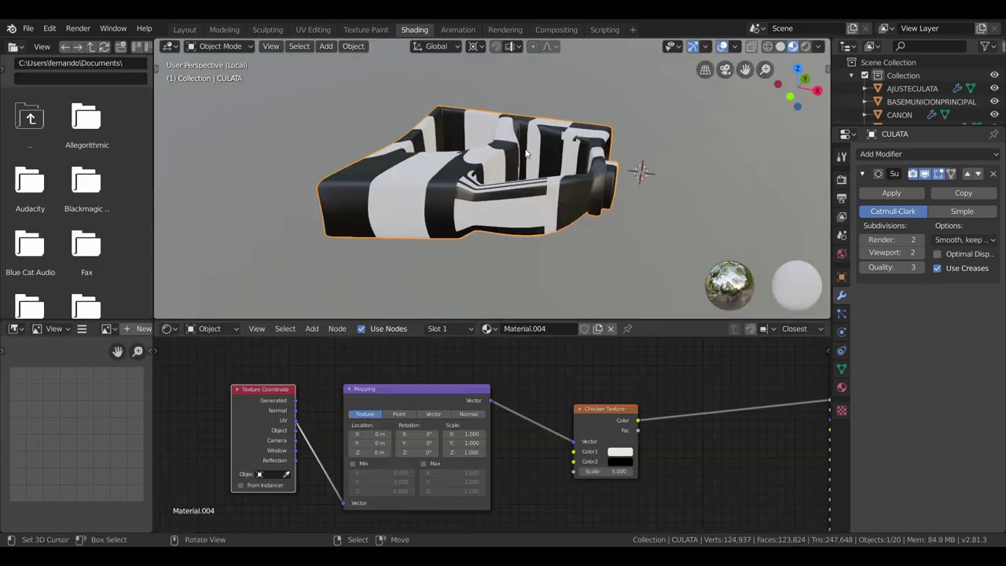
Look over the textured stock, then raise the Mix node's Fac to 1.000
mouse_move(487, 236)
middle_mouse_down()
mouse_move(532, 228)
mouse_move(181, 140)
middle_mouse_up()
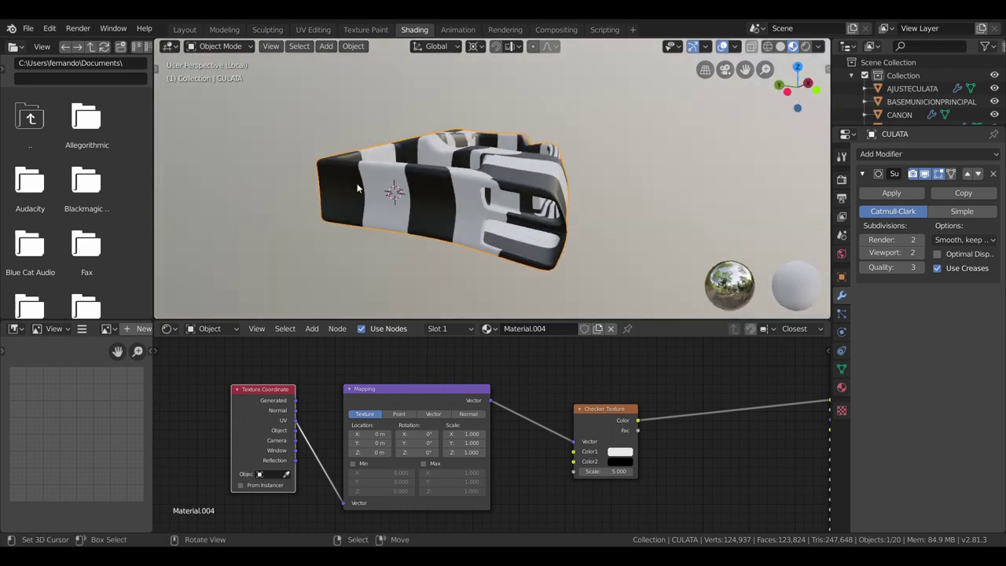
middle_click_drag(429, 202, 452, 222)
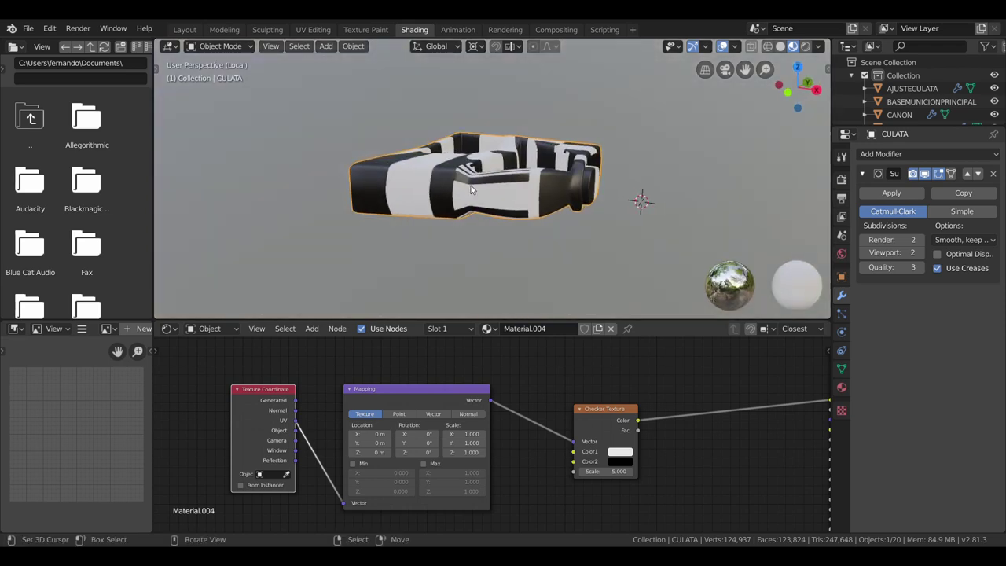
mouse_move(575, 196)
middle_mouse_down()
mouse_move(560, 238)
mouse_move(580, 39)
mouse_move(527, 305)
mouse_move(407, 234)
middle_mouse_up()
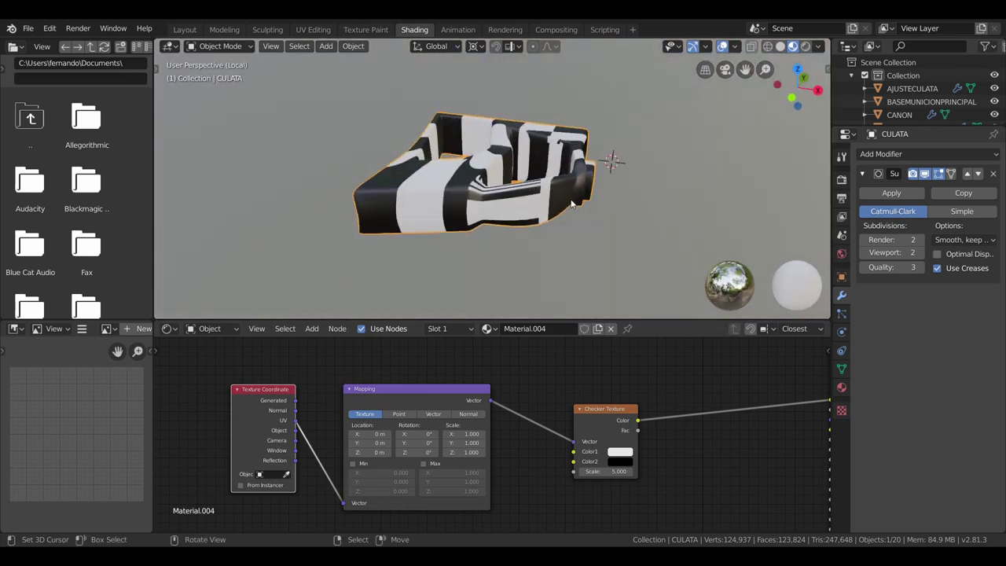
scroll(409, 414, "down", 3)
scroll(408, 414, "down", 2)
scroll(471, 354, "up", 3)
mouse_move(409, 414)
middle_mouse_down()
mouse_move(471, 354)
mouse_move(478, 533)
middle_mouse_up()
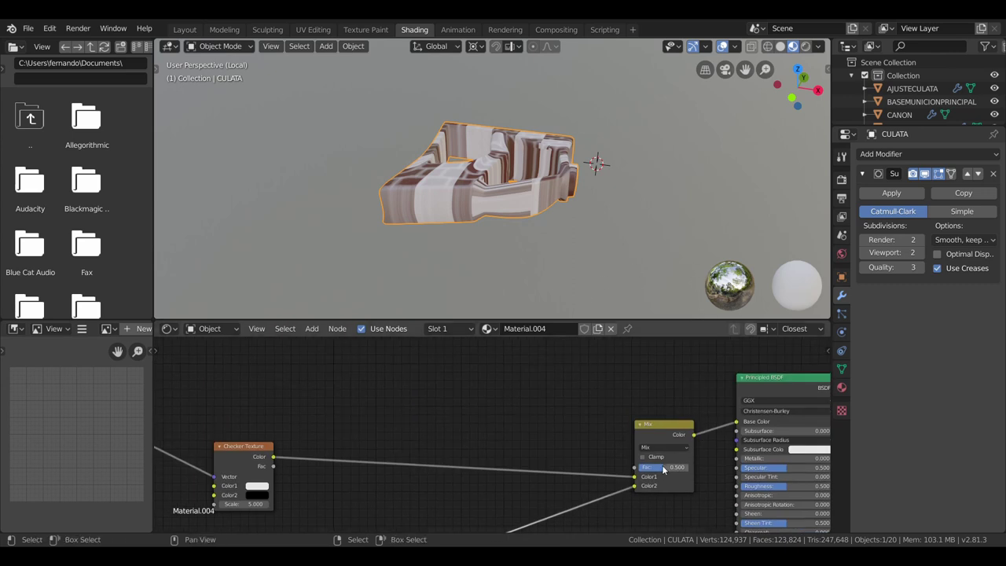
left_click_drag(662, 469, 691, 469)
Compare the Mix factor at 0.000 and 1.000, leaving it at 1.000
mouse_move(572, 208)
middle_mouse_down()
mouse_move(537, 190)
mouse_move(528, 251)
middle_mouse_up()
mouse_move(608, 223)
middle_mouse_down()
mouse_move(521, 123)
mouse_move(395, 99)
mouse_move(182, 134)
mouse_move(302, 257)
middle_mouse_up()
mouse_move(682, 469)
left_mouse_down()
mouse_move(624, 469)
mouse_move(677, 468)
left_mouse_up()
mouse_move(518, 232)
middle_mouse_down()
mouse_move(456, 259)
mouse_move(450, 282)
middle_mouse_up()
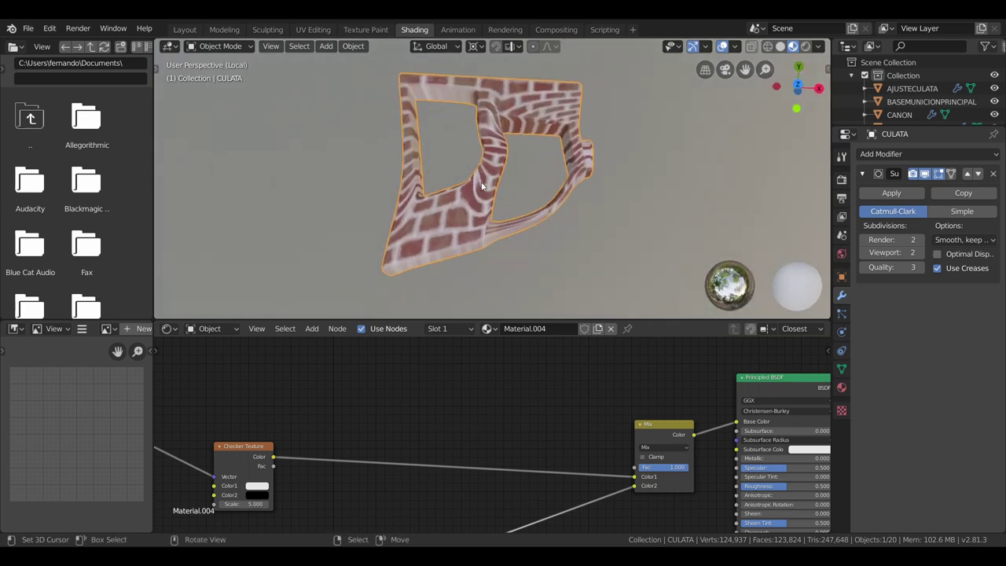
Inspect the brick texture from several angles, then return to UV Editing
scroll(478, 187, "up", 2)
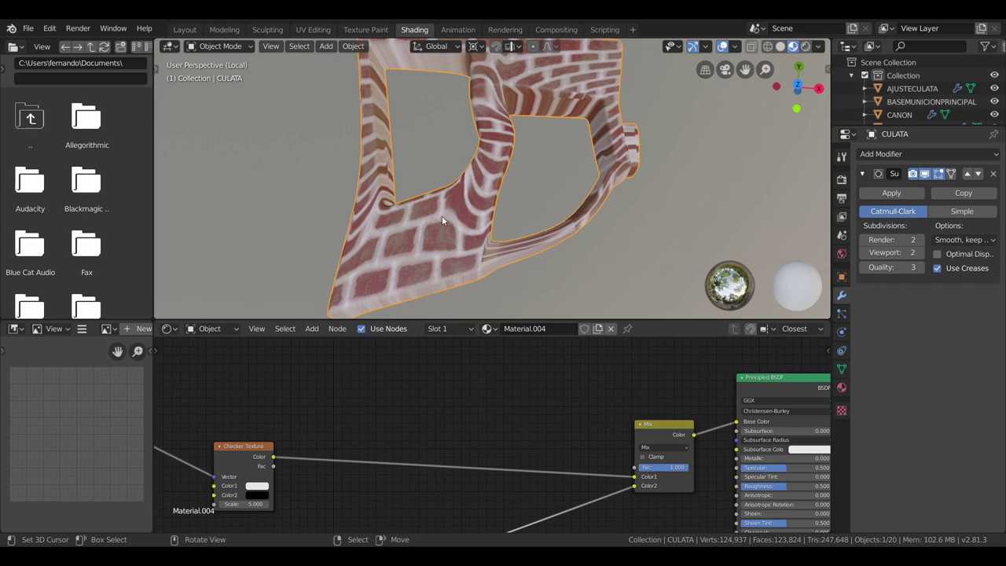
scroll(442, 215, "down", 2)
middle_click_drag(518, 220, 312, 181)
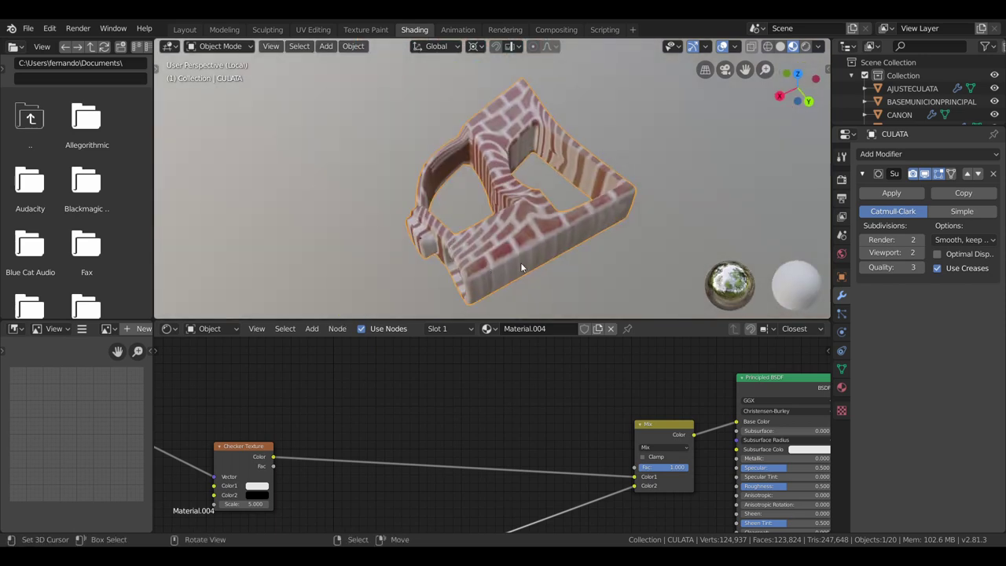
mouse_move(521, 268)
middle_mouse_down()
mouse_move(482, 206)
mouse_move(417, 221)
middle_mouse_up()
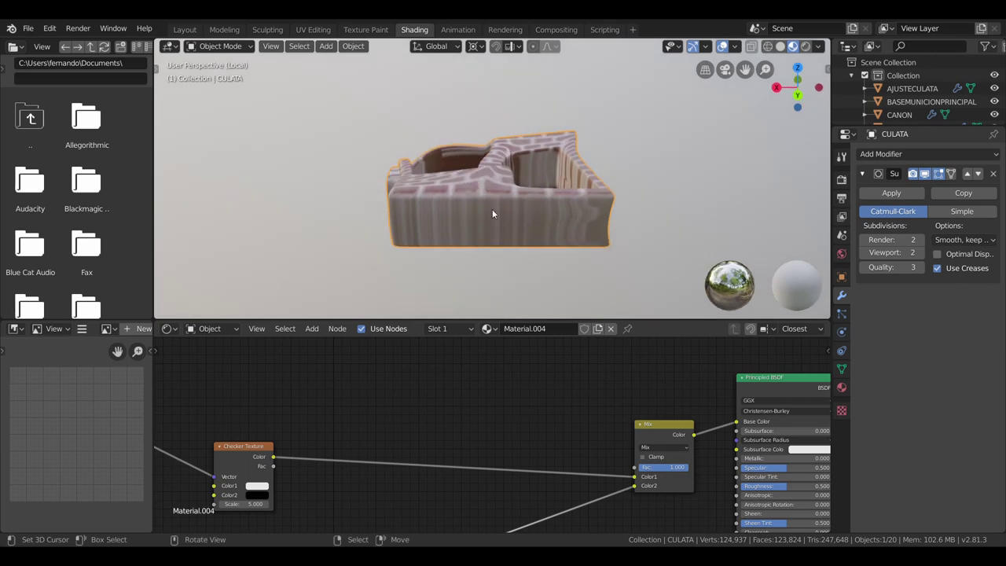
mouse_move(578, 228)
middle_mouse_down()
mouse_move(411, 188)
mouse_move(443, 198)
mouse_move(461, 179)
mouse_move(421, 250)
mouse_move(460, 300)
middle_mouse_up()
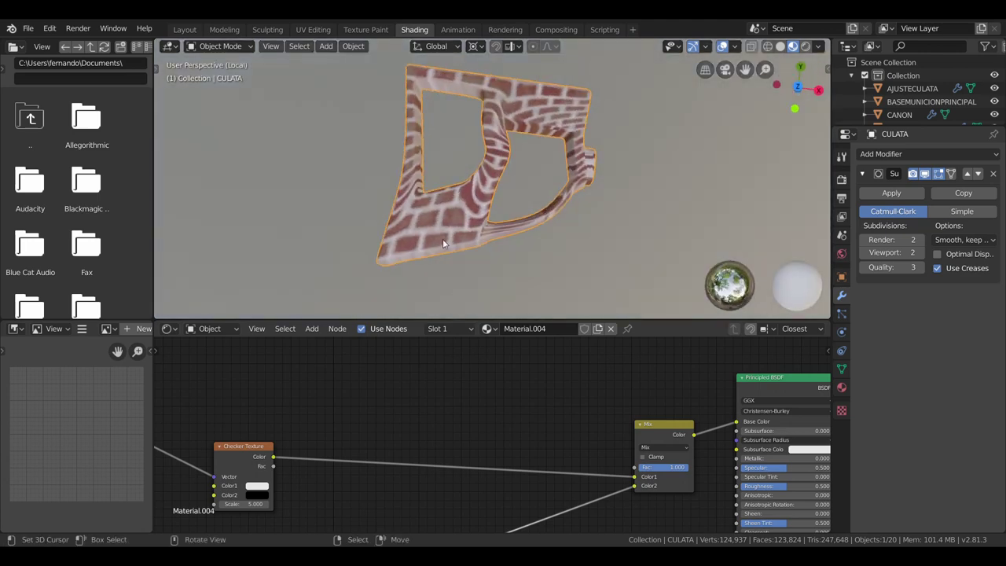
scroll(450, 208, "down", 3)
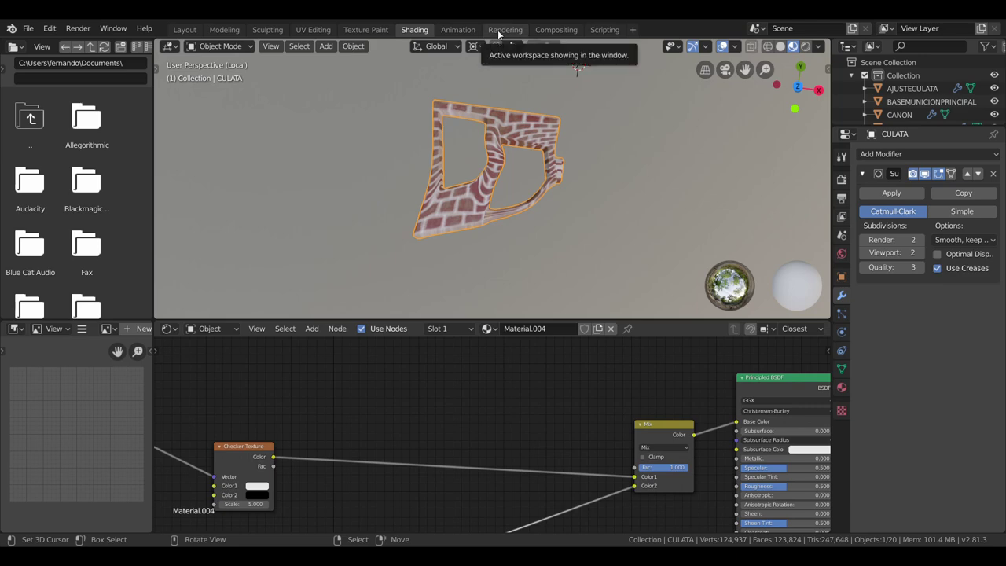
left_click(312, 29)
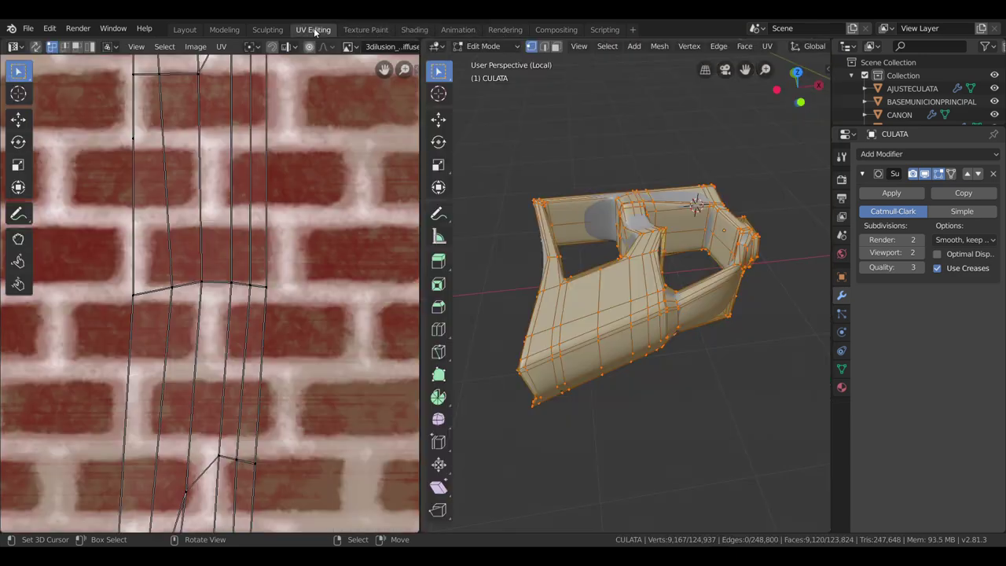
Re-unwrap CULATA with Smart UV Project at angle limit 66.00 and inspect the new brick layout
scroll(669, 234, "down", 2)
scroll(97, 296, "down", 3)
scroll(113, 288, "down", 3)
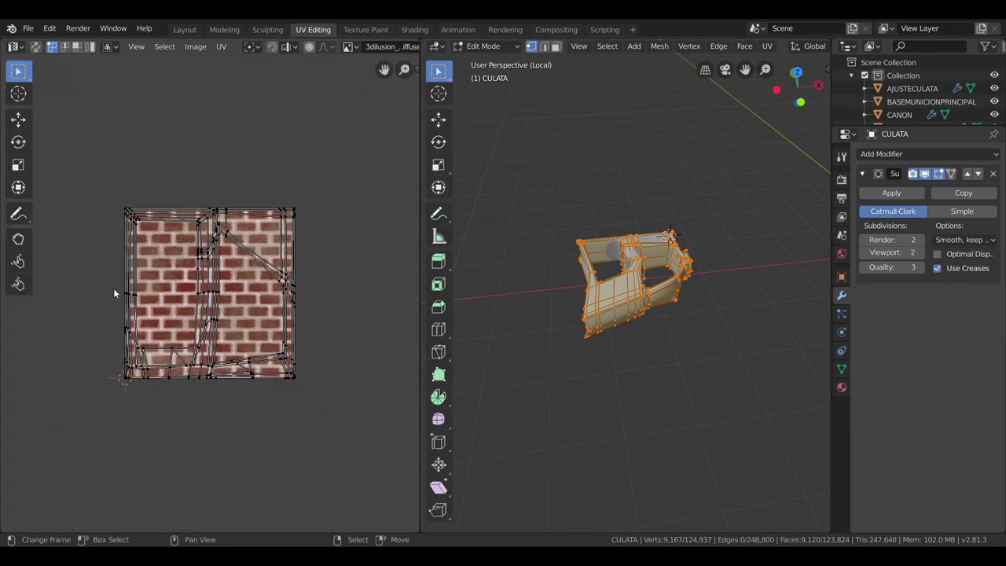
key("u")
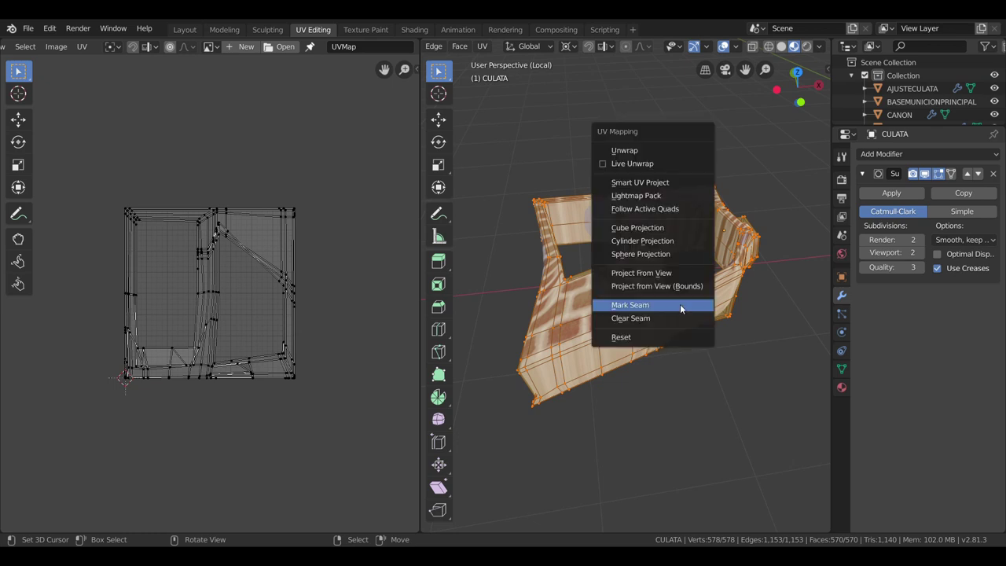
left_click(613, 183)
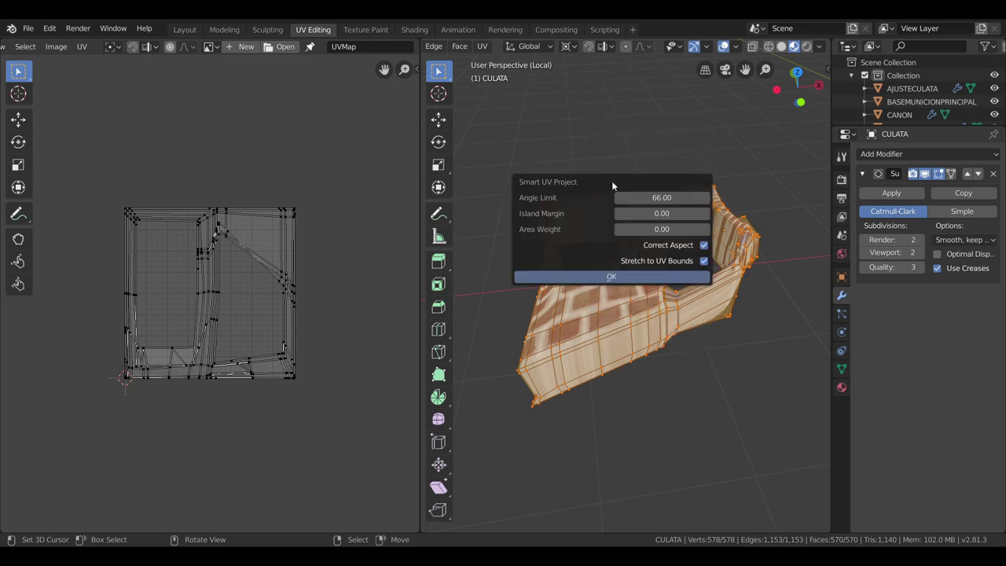
left_click(595, 277)
middle_click_drag(624, 345, 483, 275)
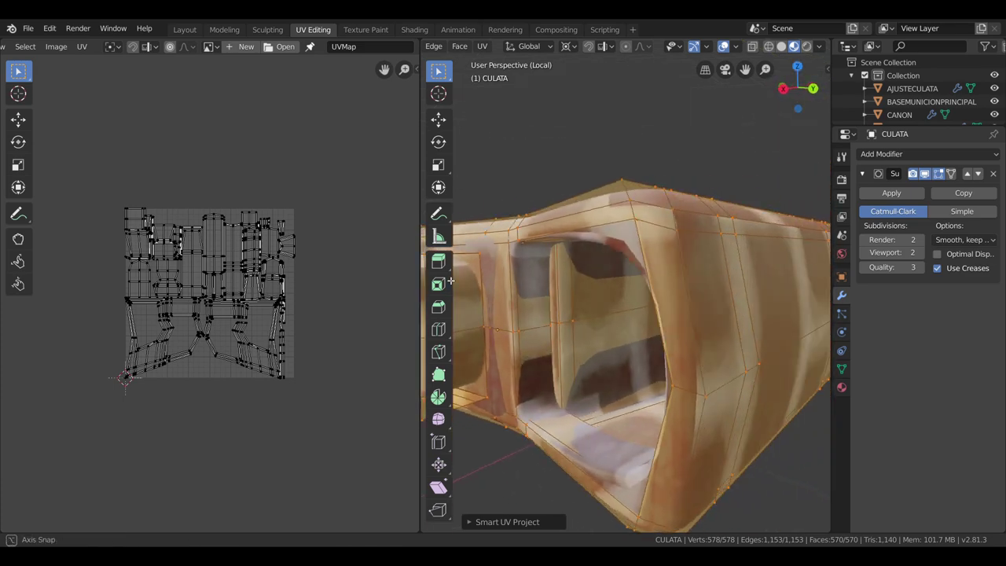
middle_click_drag(482, 276, 452, 306)
mouse_move(565, 326)
middle_mouse_down()
mouse_move(575, 383)
mouse_move(609, 388)
middle_mouse_up()
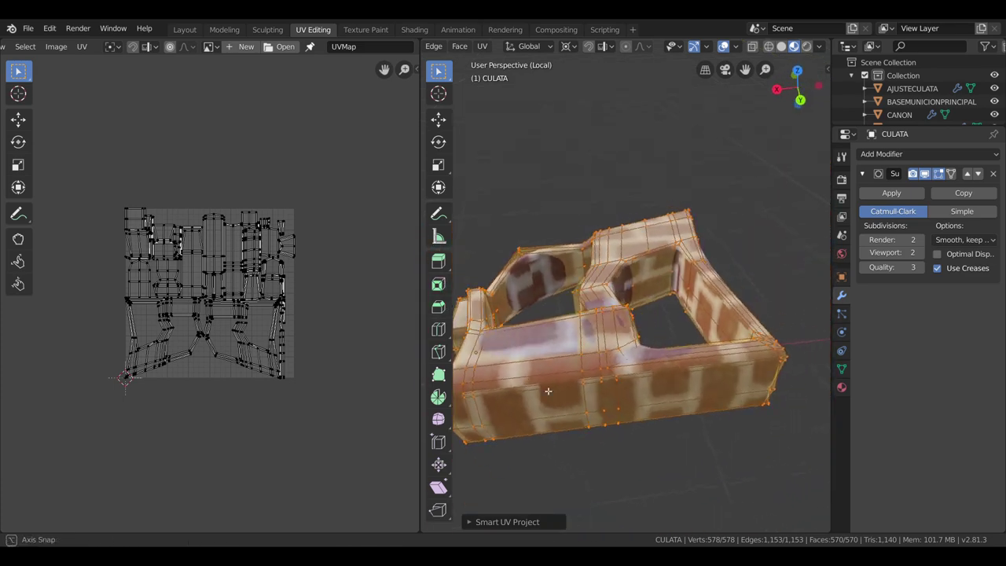
In Object Mode, orbit around the isolated brick-textured CULATA stock, then return to Edit Mode
key("Tab")
scroll(661, 414, "up", 2)
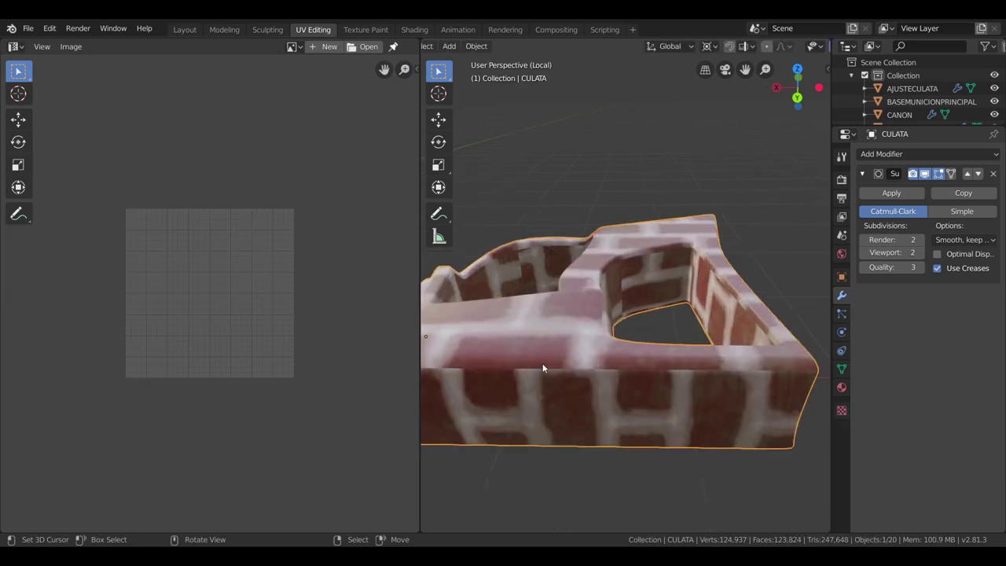
scroll(580, 366, "down", 3)
mouse_move(569, 363)
middle_mouse_down()
mouse_move(655, 369)
mouse_move(614, 354)
mouse_move(593, 362)
mouse_move(795, 362)
mouse_move(431, 364)
mouse_move(799, 364)
mouse_move(482, 366)
mouse_move(499, 296)
middle_mouse_up()
mouse_move(554, 328)
middle_mouse_down()
mouse_move(645, 359)
mouse_move(647, 391)
mouse_move(631, 372)
middle_mouse_up()
scroll(656, 341, "up", 6)
scroll(699, 181, "up", 3)
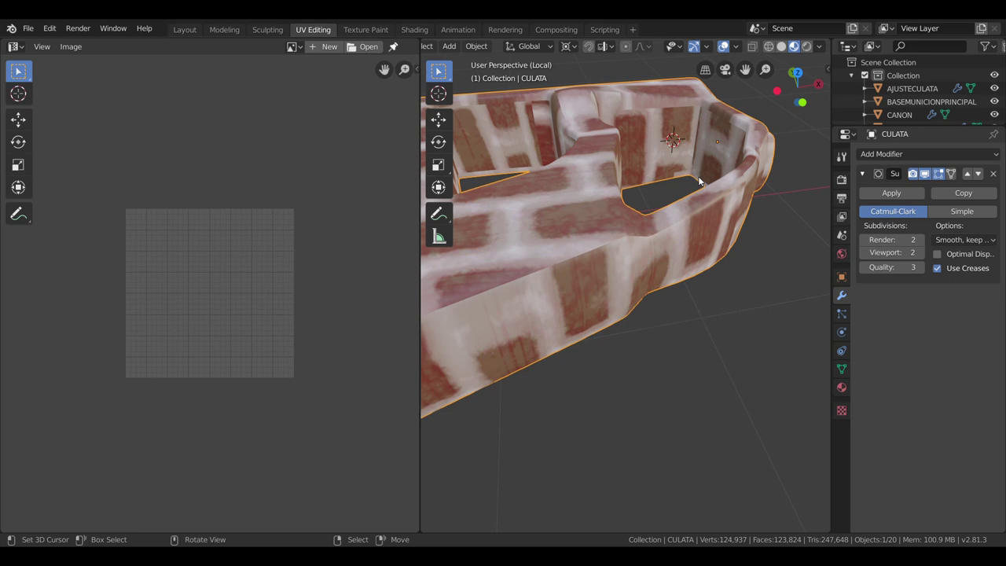
scroll(655, 241, "down", 3)
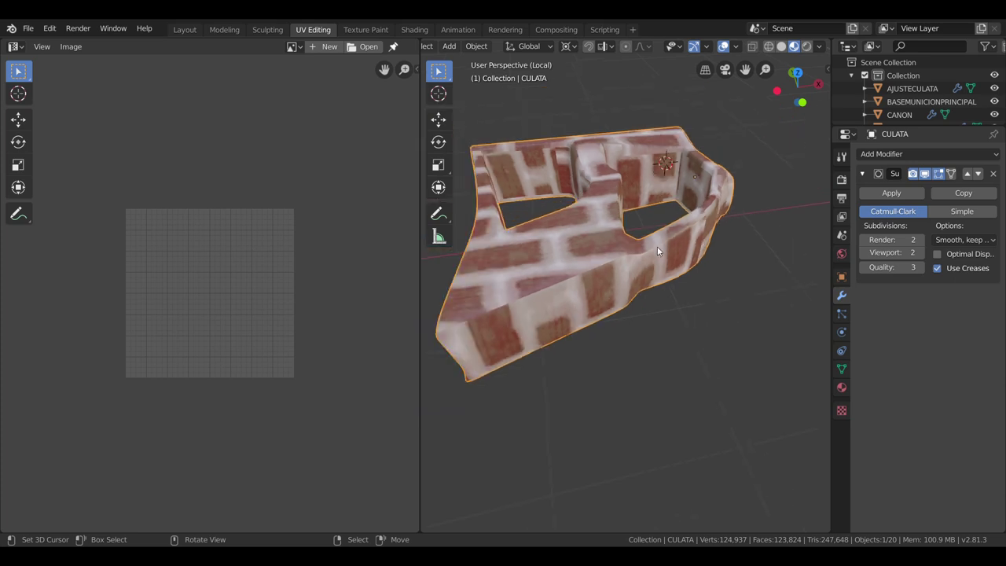
middle_click_drag(657, 245, 658, 251)
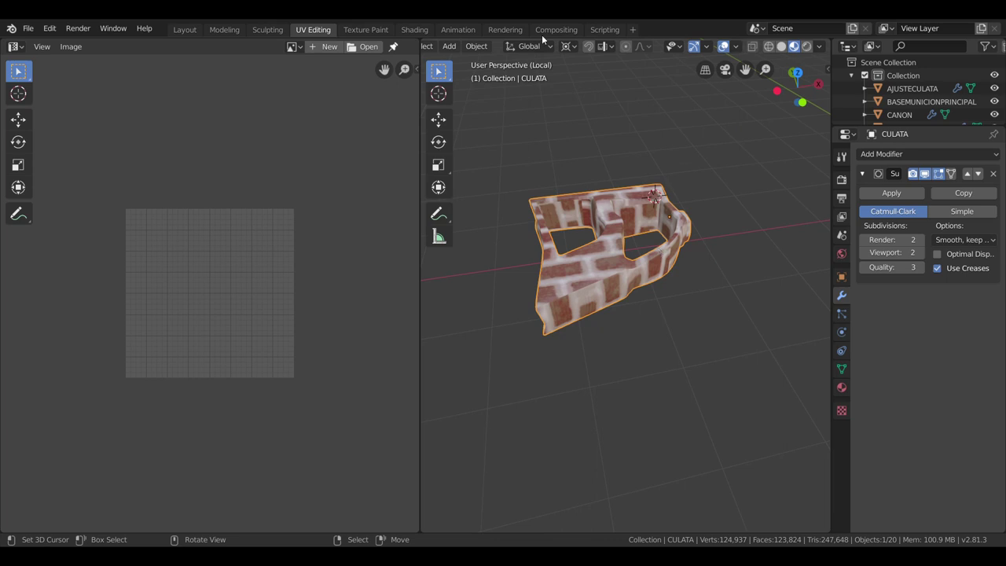
middle_click_drag(658, 251, 525, 265)
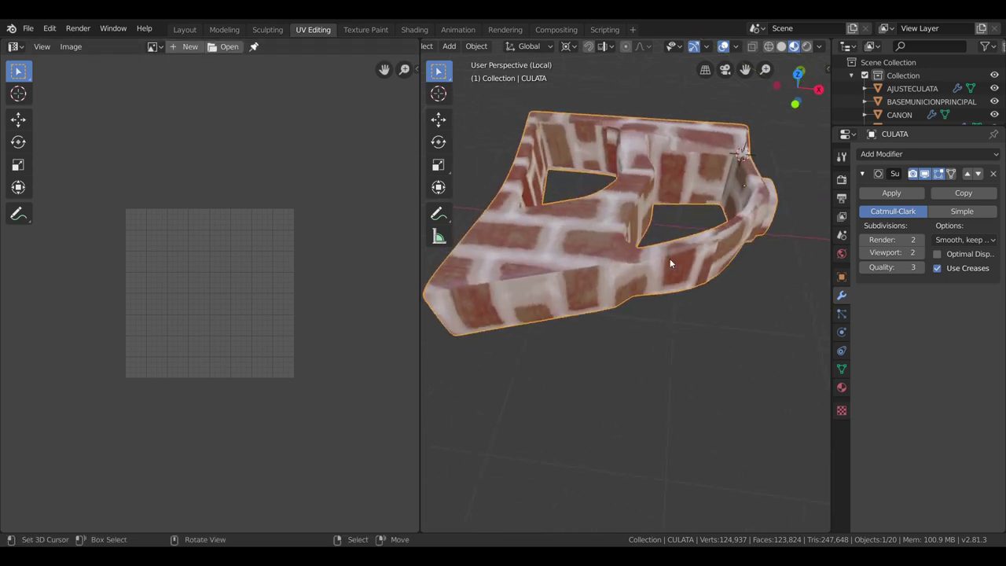
key("Tab")
Select two edge loops around the CULATA stock as future seams
scroll(651, 295, "down", 1)
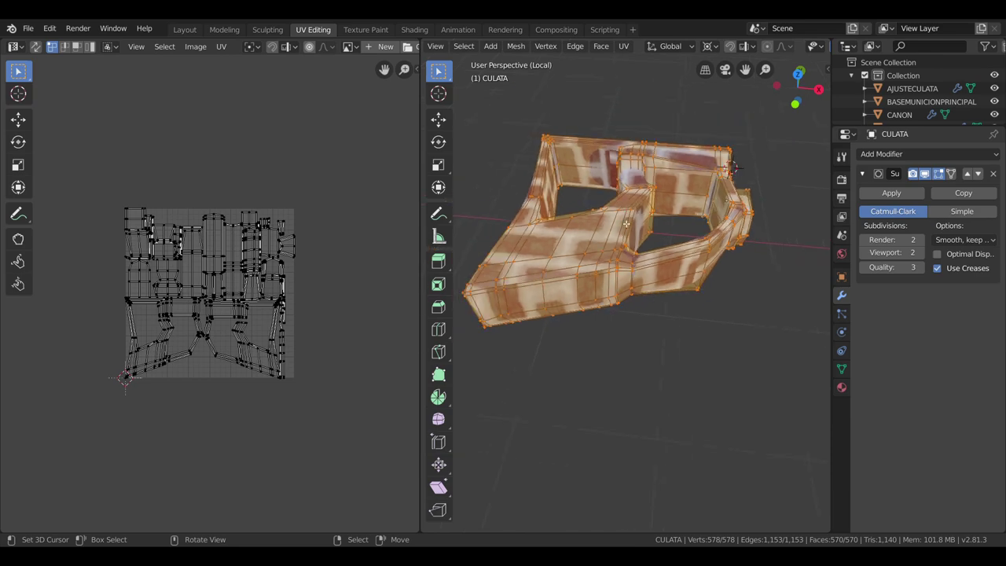
scroll(636, 191, "up", 2)
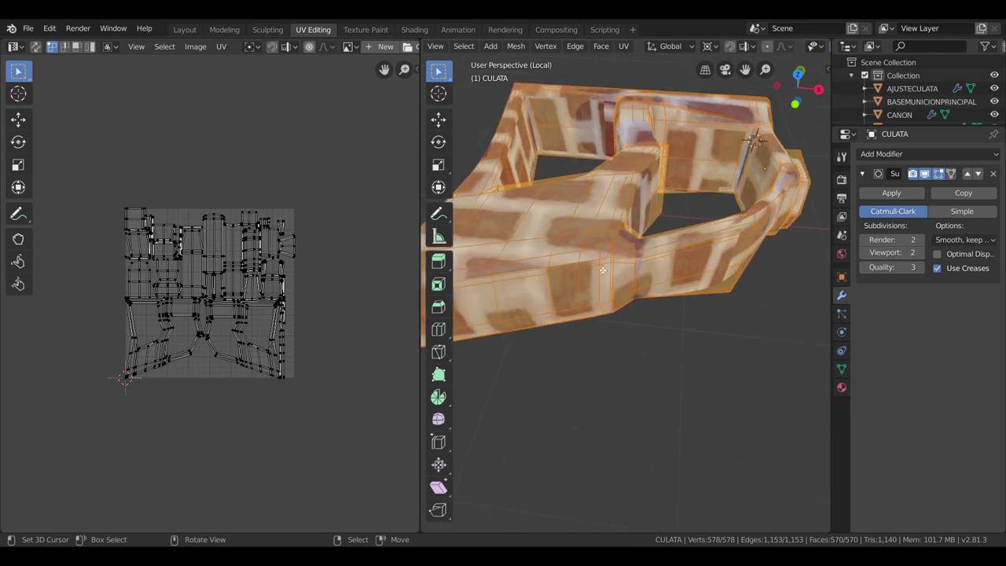
left_click(601, 268)
middle_click_drag(600, 268, 555, 257)
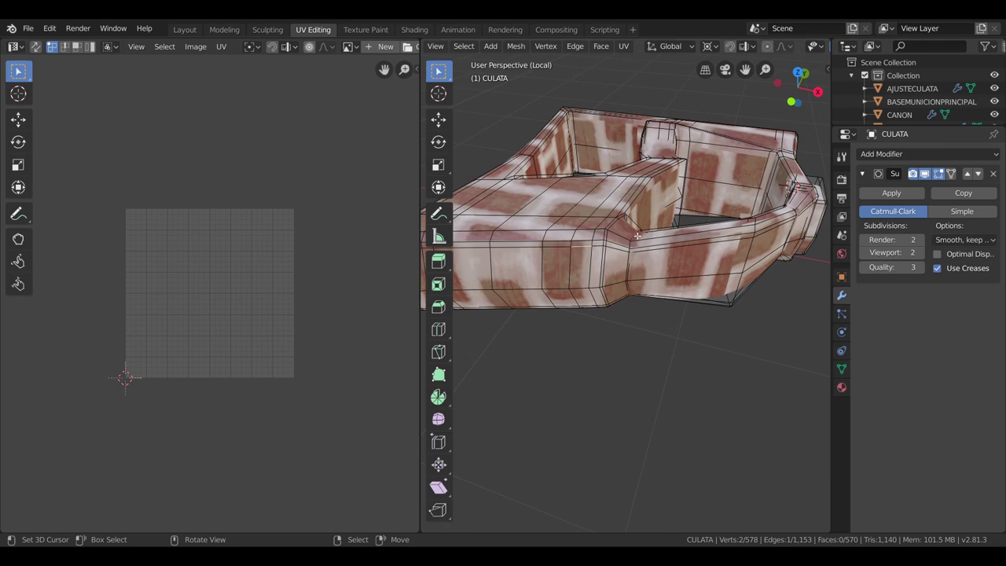
middle_click_drag(637, 236, 601, 170)
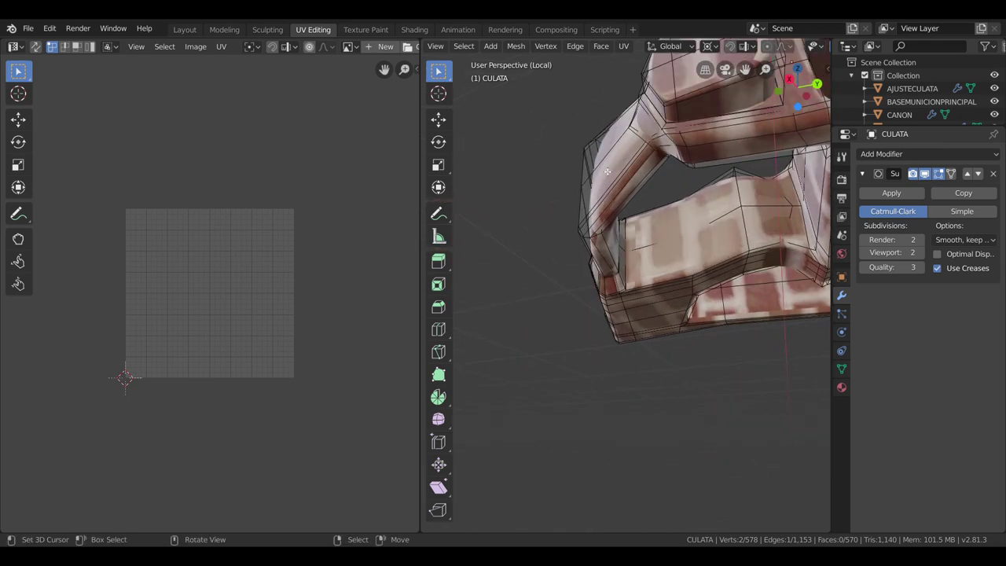
left_click(705, 223, "alt")
mouse_move(705, 223)
middle_mouse_down()
mouse_move(769, 335)
mouse_move(707, 236)
middle_mouse_up()
left_click(652, 165, "alt+shift")
middle_click_drag(652, 165, 746, 126)
Enable Live Unwrap in the UV Mapping menu
key("u")
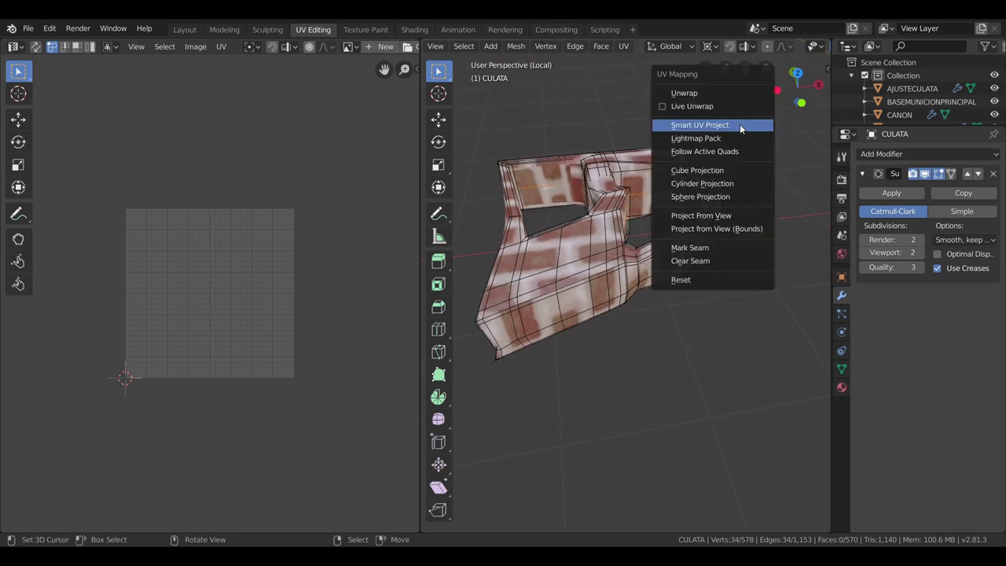
left_click(706, 110)
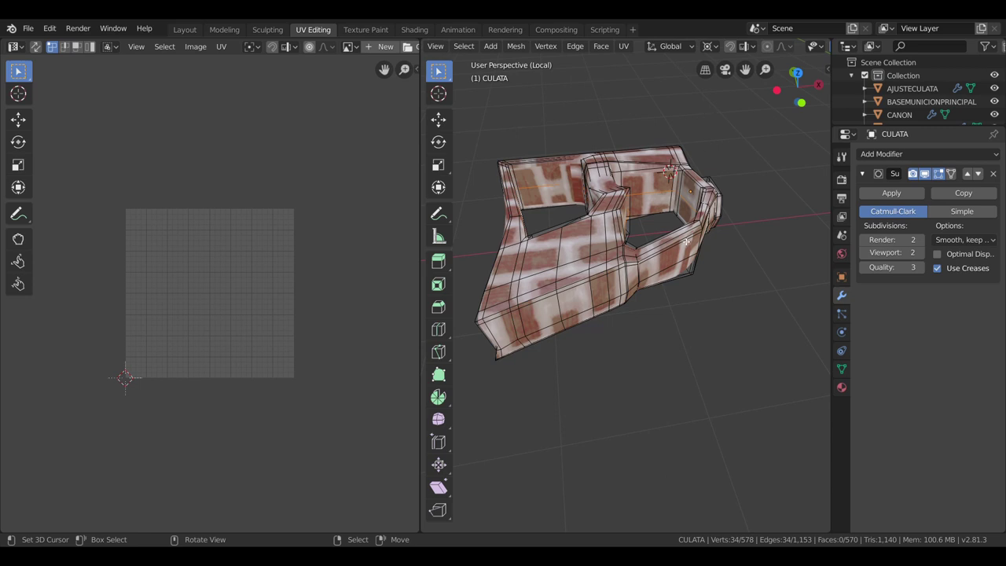
middle_click_drag(680, 229, 679, 158)
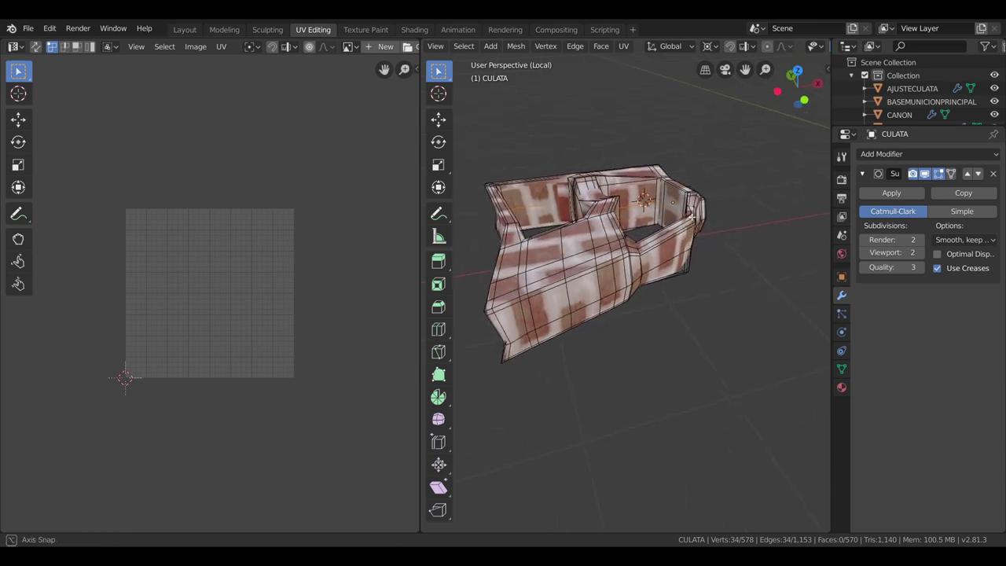
Mark the two selected edge loops as seams
key("u")
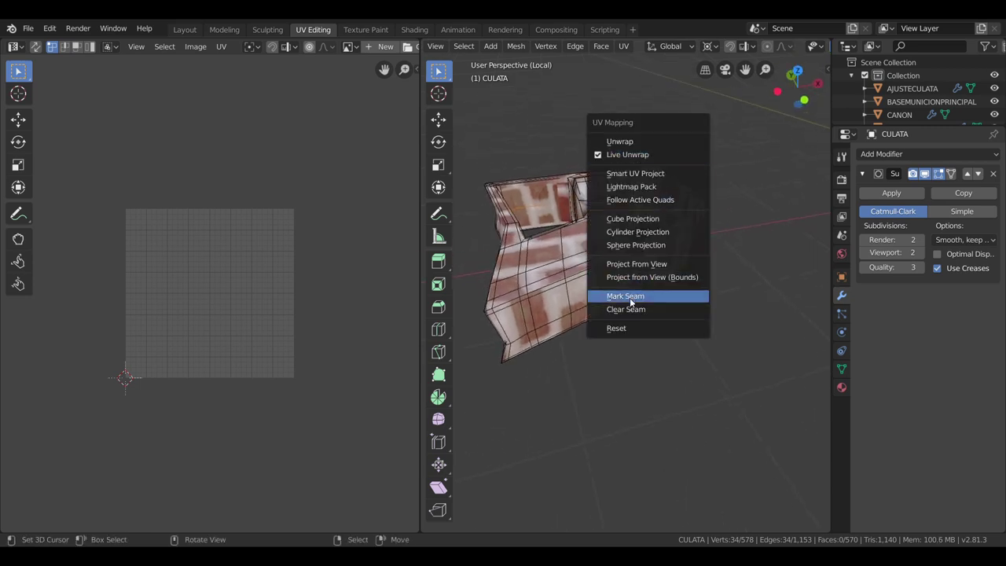
left_click(629, 295)
scroll(677, 263, "up", 5)
Select two other edge loops and clear their seams
key("alt+a")
left_click(606, 229, "alt")
scroll(605, 230, "down", 4)
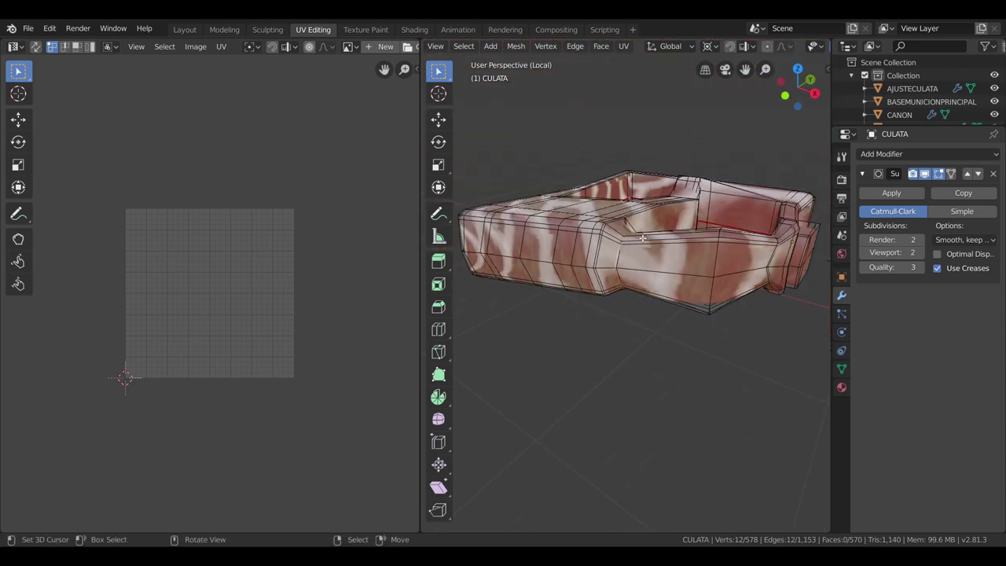
middle_click_drag(606, 229, 775, 291)
left_click(768, 289, "alt+shift")
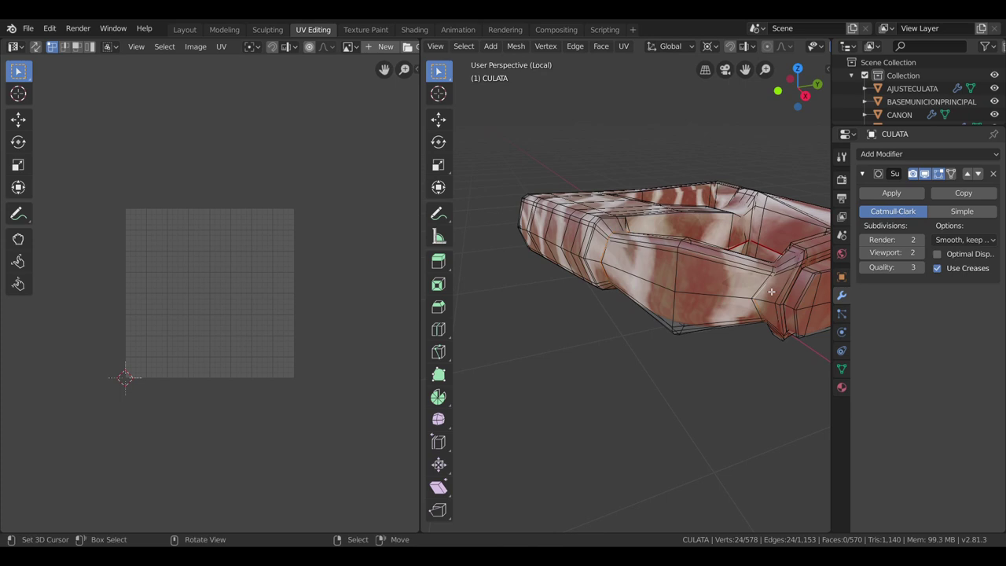
key("x")
key("u")
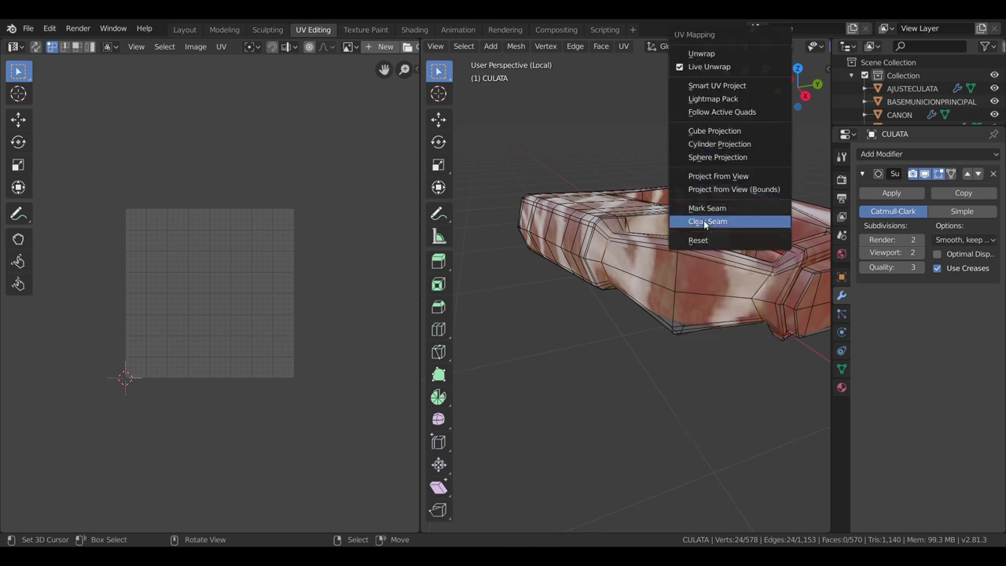
left_click(703, 211)
mouse_move(695, 298)
middle_mouse_down()
mouse_move(733, 269)
mouse_move(725, 317)
mouse_move(736, 338)
mouse_move(761, 279)
mouse_move(661, 205)
mouse_move(598, 242)
mouse_move(651, 264)
mouse_move(672, 299)
mouse_move(632, 297)
mouse_move(594, 316)
middle_mouse_up()
scroll(597, 241, "down", 3)
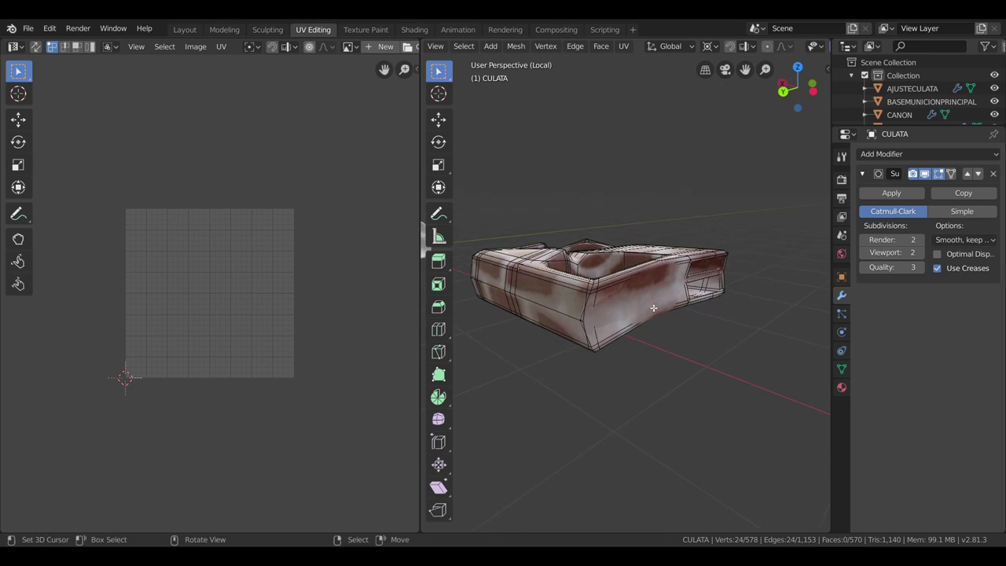
Select a chain of edges along the stock's lower rim toward its open end
scroll(584, 322, "up", 4)
middle_click_drag(526, 314, 570, 308)
left_click(570, 308)
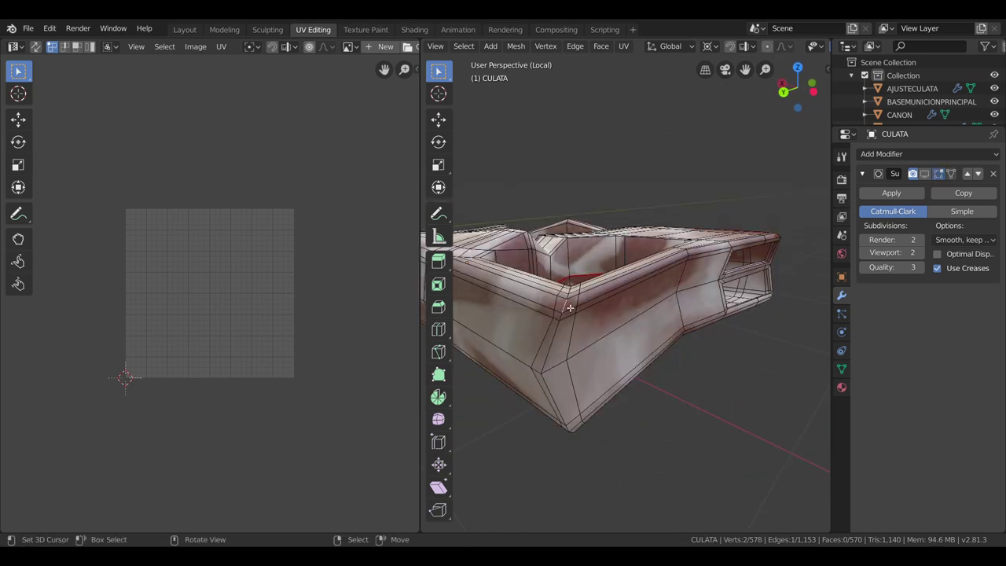
left_click(558, 352, "shift")
left_click(558, 395, "shift")
left_click(573, 429, "shift")
middle_click_drag(573, 429, 599, 386)
left_click(524, 280, "shift")
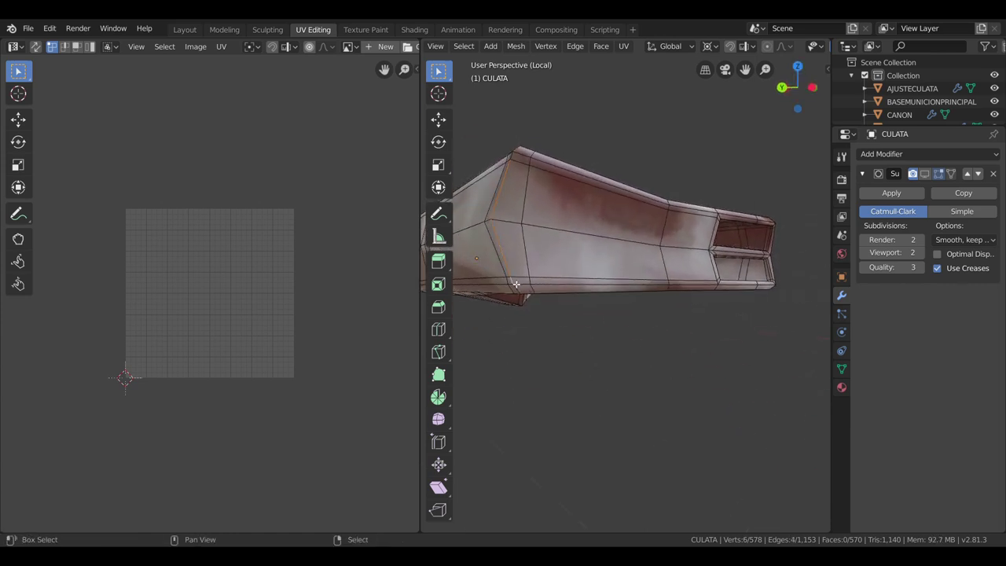
left_click(554, 294, "alt+shift")
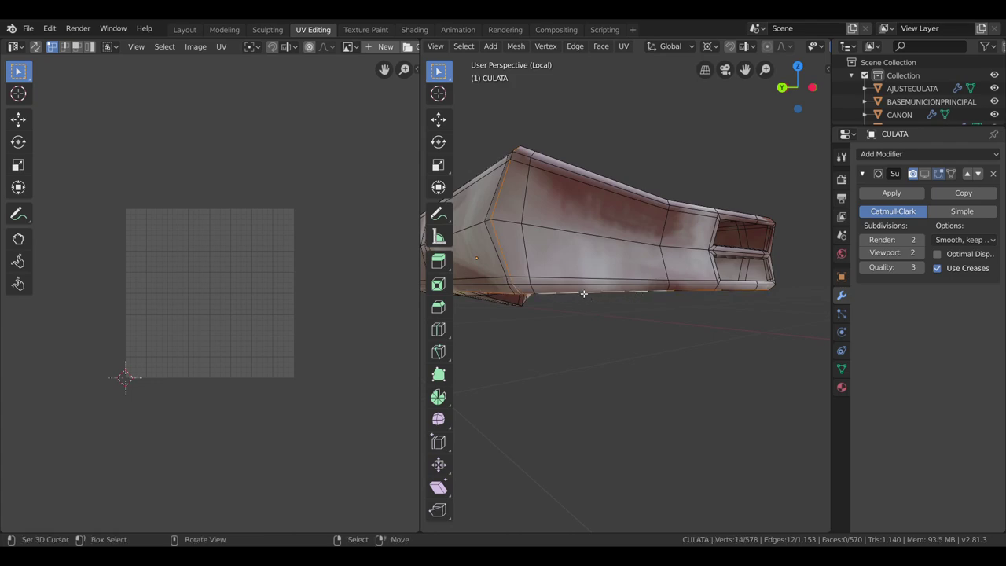
middle_click_drag(583, 295, 614, 282)
left_click(614, 282, "ctrl")
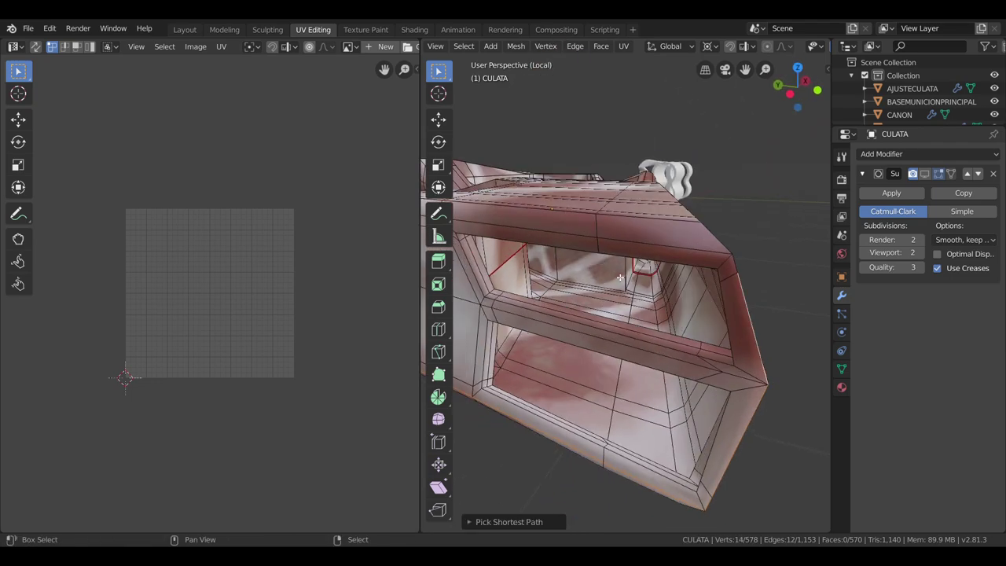
Add the top-rim edges near the corner and mark the whole chain as a seam
left_click(729, 267, "shift")
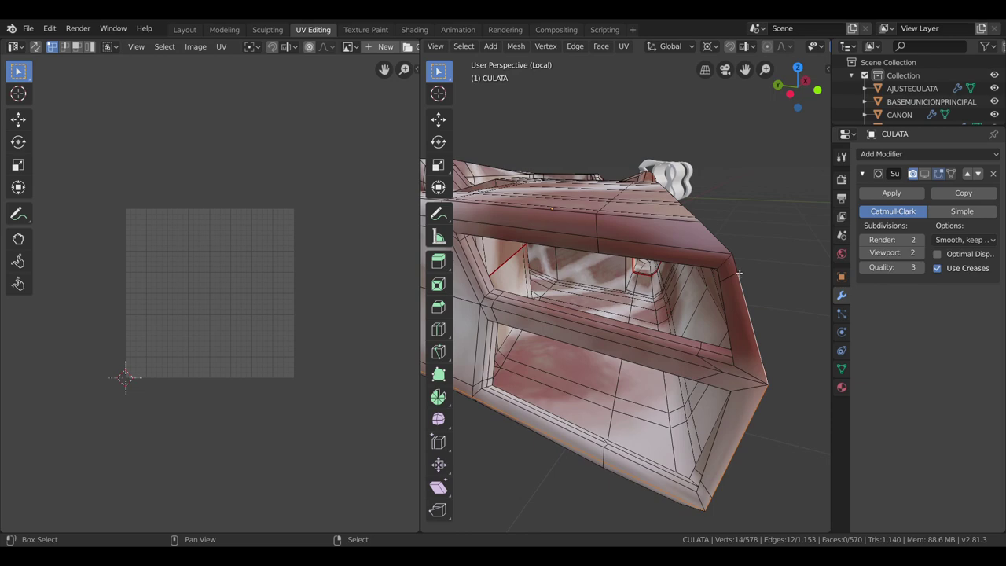
left_click(715, 261, "shift")
mouse_move(714, 261)
middle_mouse_down()
mouse_move(606, 262)
mouse_move(565, 292)
middle_mouse_up()
left_click(670, 258, "shift")
left_click(597, 264, "shift")
left_click(560, 298, "shift")
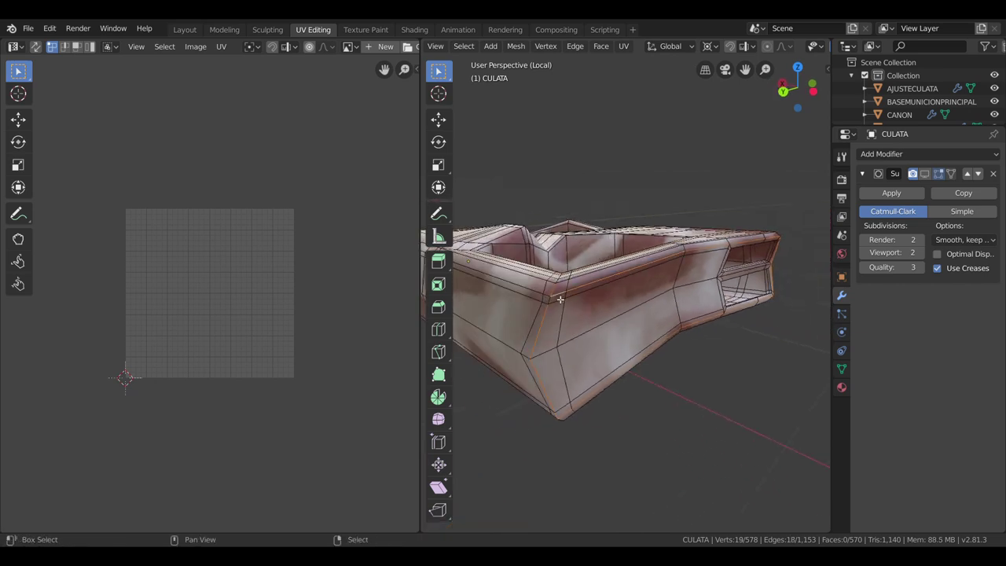
left_click(554, 292, "shift")
middle_click_drag(554, 292, 581, 278)
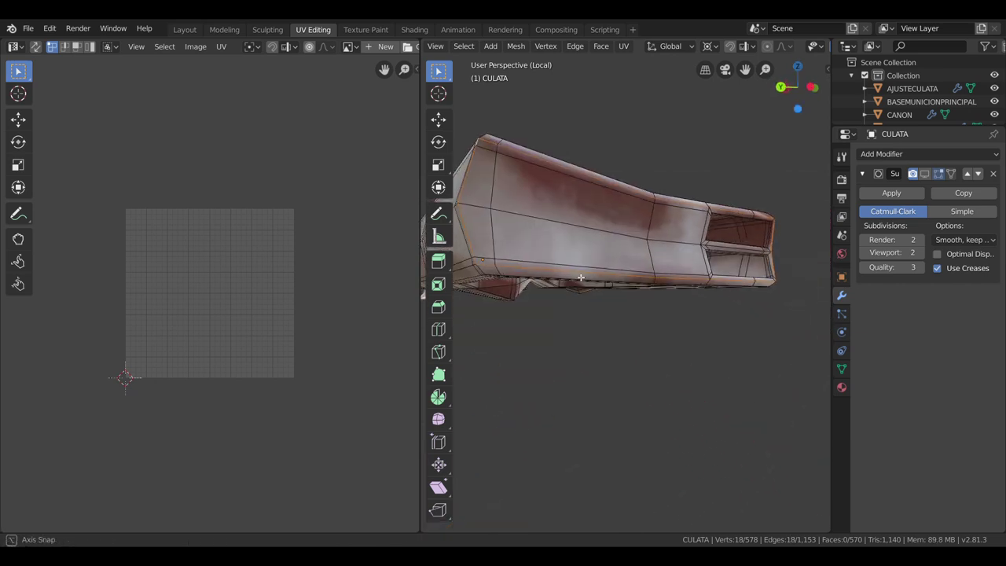
key("u")
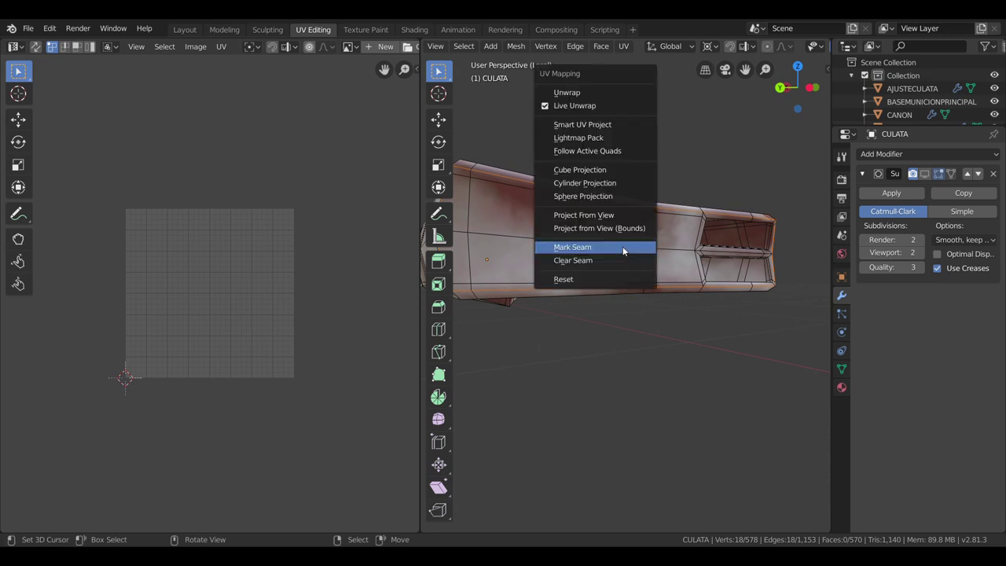
left_click(622, 246)
scroll(645, 307, "down", 2)
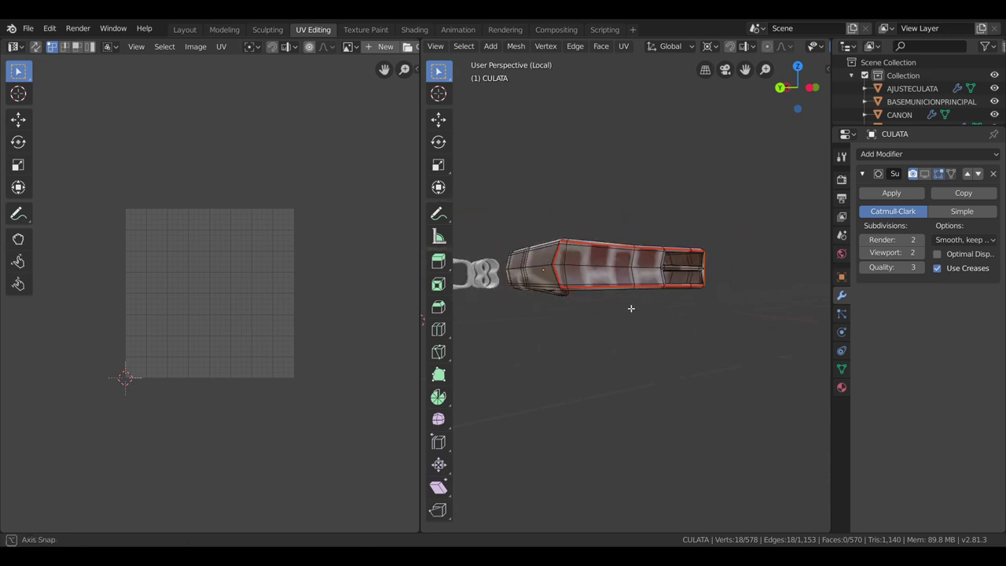
Zoom in on the stock's opening and pick edges on its inner walls
middle_click_drag(644, 307, 536, 280)
mouse_move(627, 300)
middle_mouse_down()
mouse_move(520, 410)
mouse_move(591, 279)
middle_mouse_up()
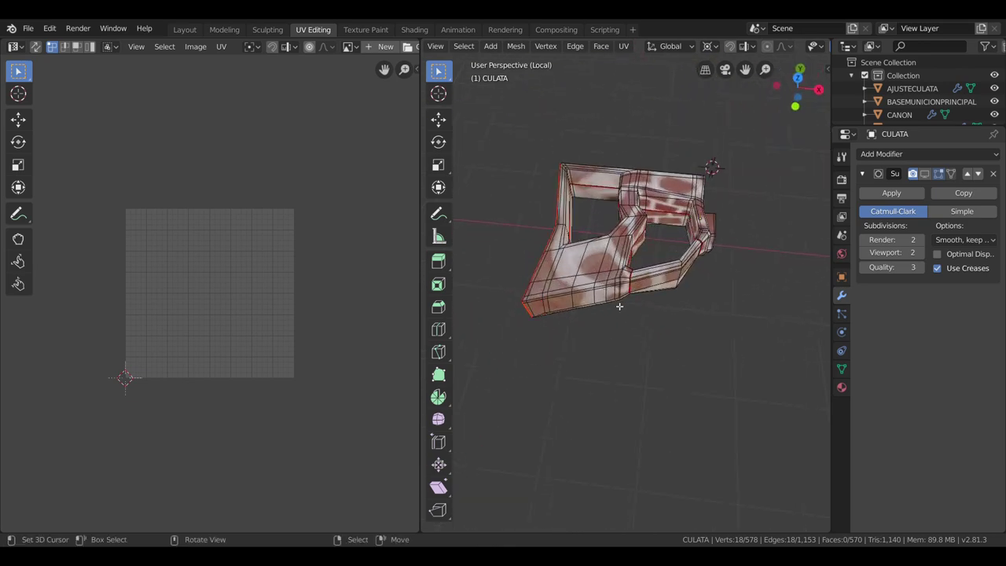
scroll(601, 289, "up", 5)
mouse_move(601, 289)
middle_mouse_down()
mouse_move(600, 274)
mouse_move(646, 334)
mouse_move(592, 379)
middle_mouse_up()
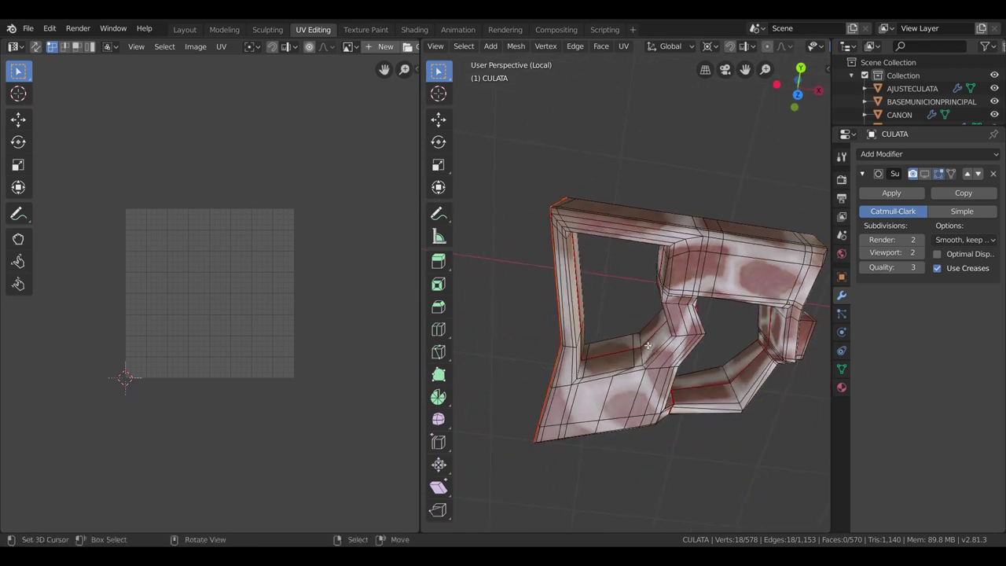
left_click(642, 329)
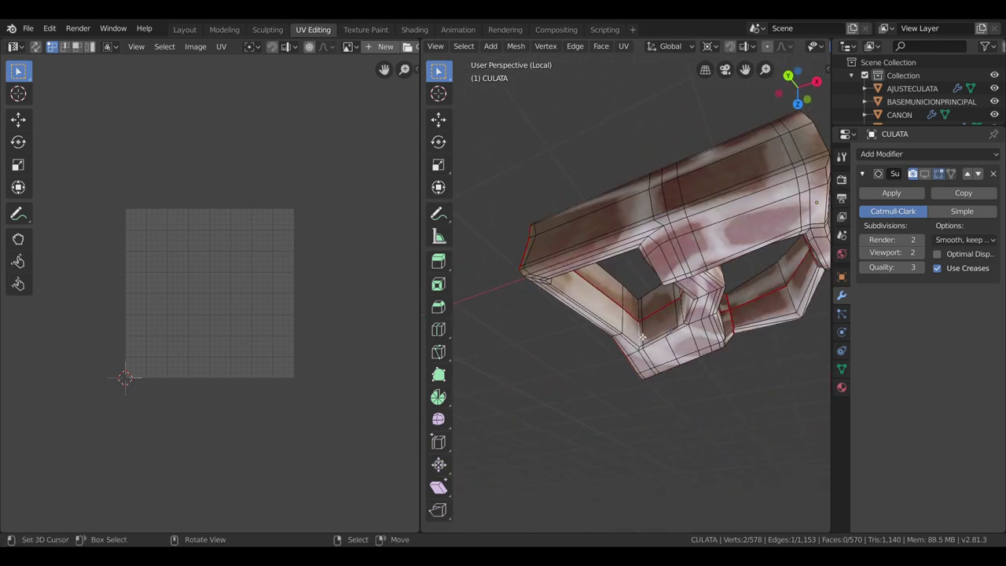
left_click(643, 307, "shift")
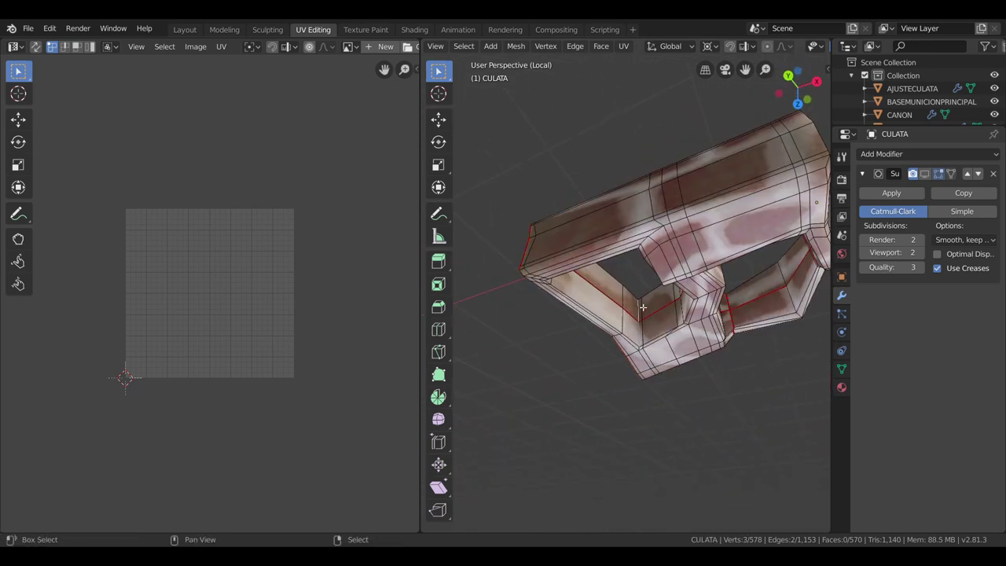
middle_click_drag(642, 307, 628, 286)
Select two edge loops inside the opening and mark them as seams
left_click(621, 347, "alt")
middle_click_drag(621, 348, 603, 236)
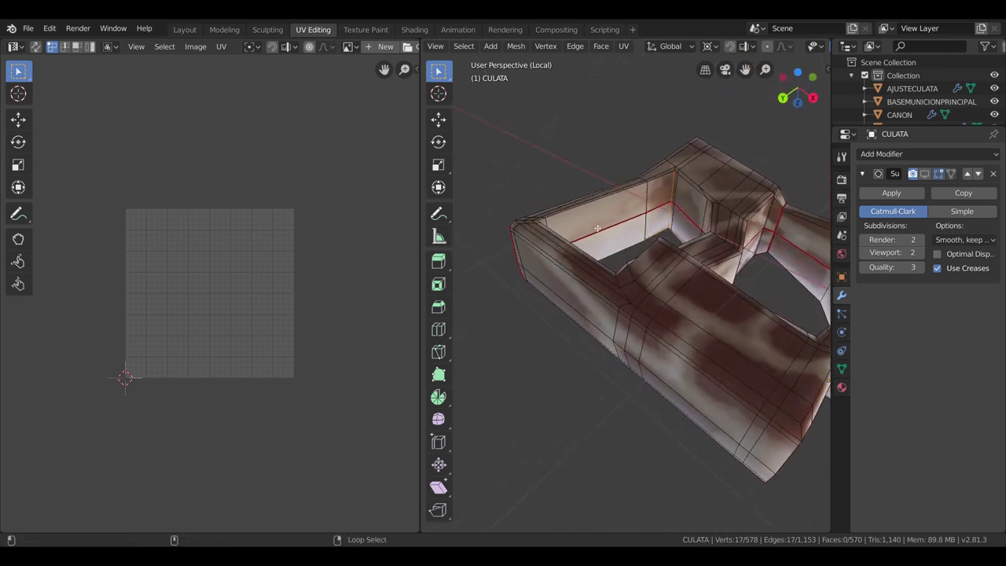
left_click(584, 215, "alt+shift")
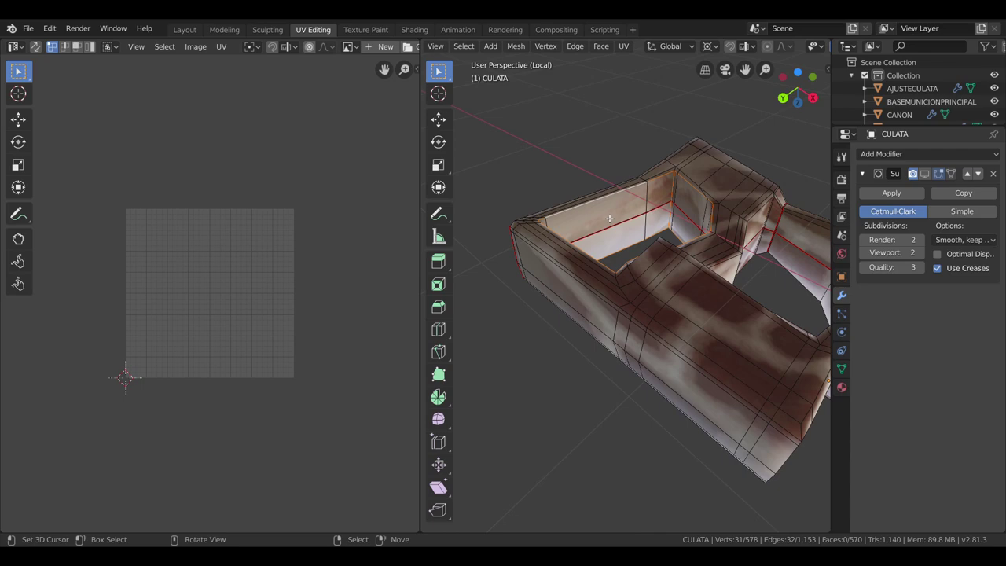
key("u")
left_click(606, 215)
mouse_move(606, 218)
middle_mouse_down()
mouse_move(671, 95)
mouse_move(556, 286)
middle_mouse_up()
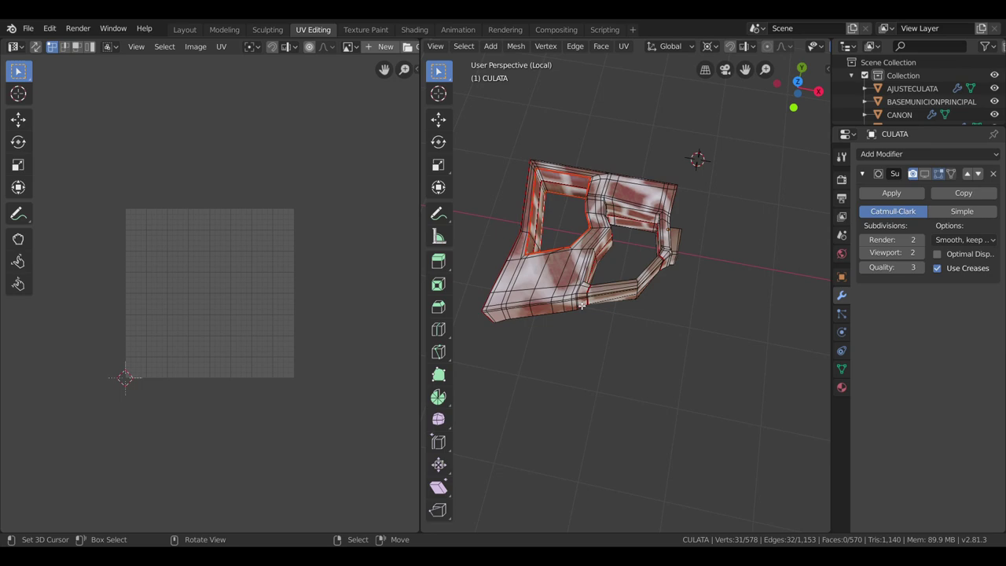
Select three edge loops around the stock and mark them as seams
scroll(593, 304, "up", 4)
scroll(590, 341, "up", 2)
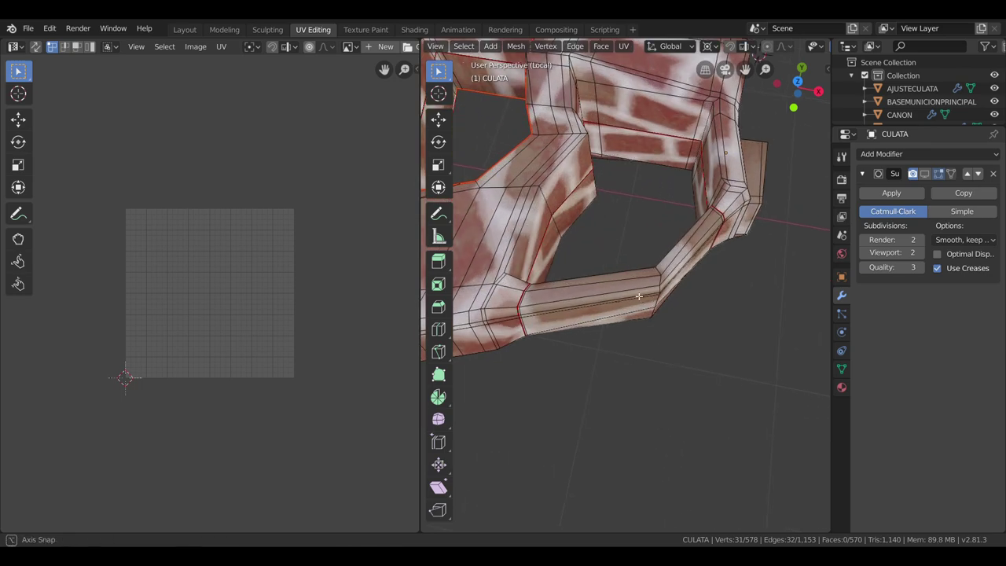
middle_click_drag(590, 341, 623, 287)
middle_click_drag(708, 184, 693, 147)
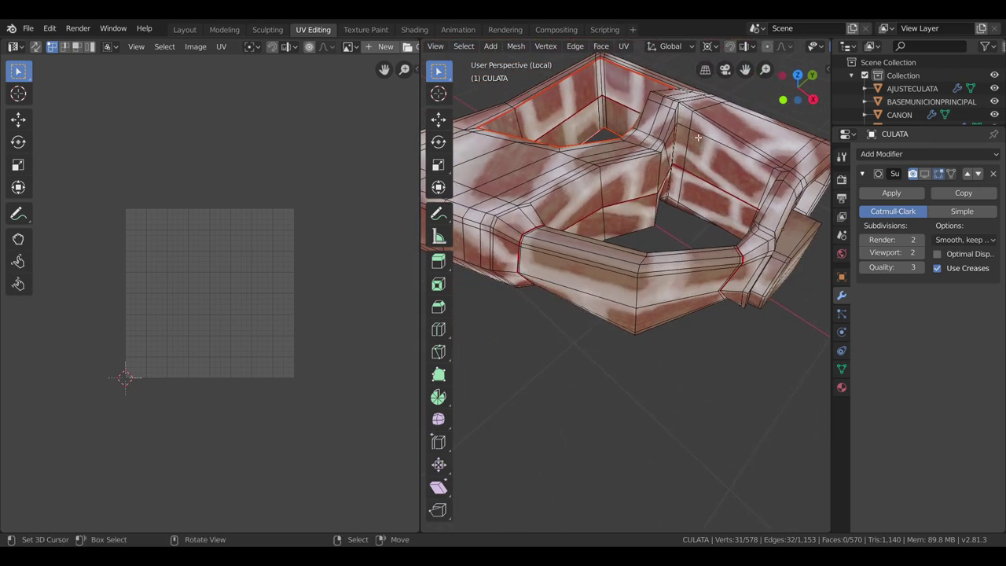
left_click(685, 110, "alt")
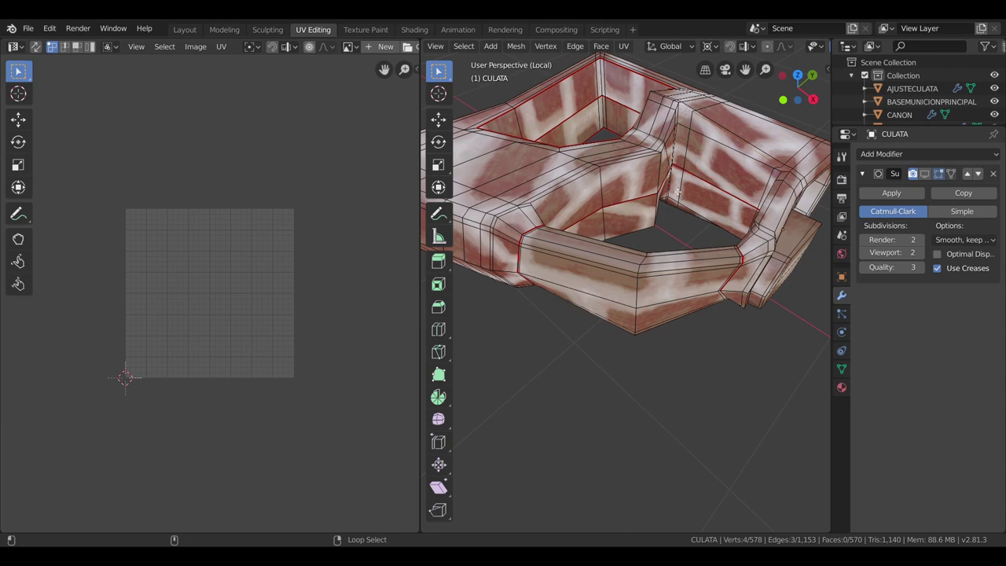
left_click(590, 196, "alt")
middle_click_drag(590, 197, 619, 161)
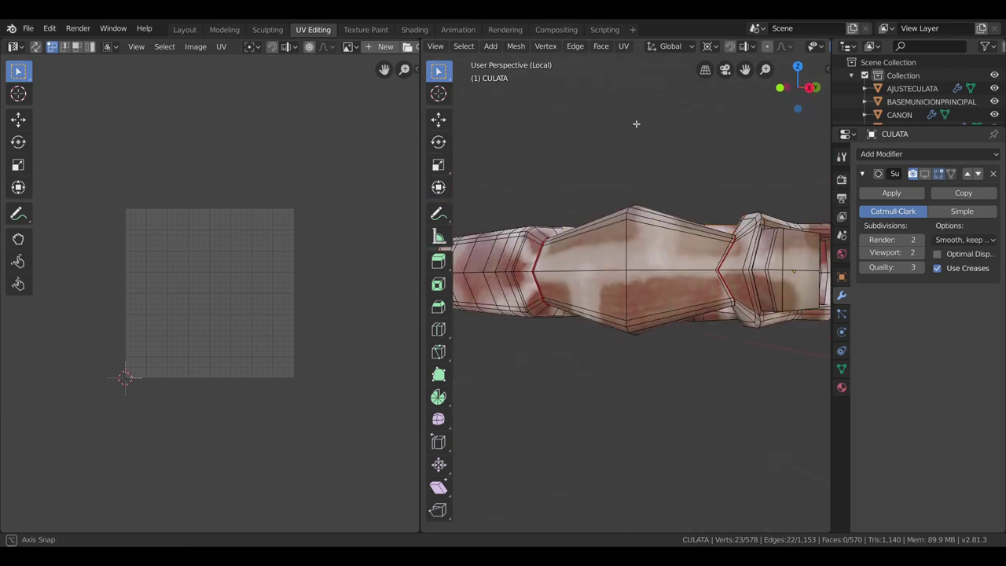
mouse_move(614, 340)
middle_mouse_down()
mouse_move(596, 382)
mouse_move(606, 451)
mouse_move(590, 359)
mouse_move(593, 369)
middle_mouse_up()
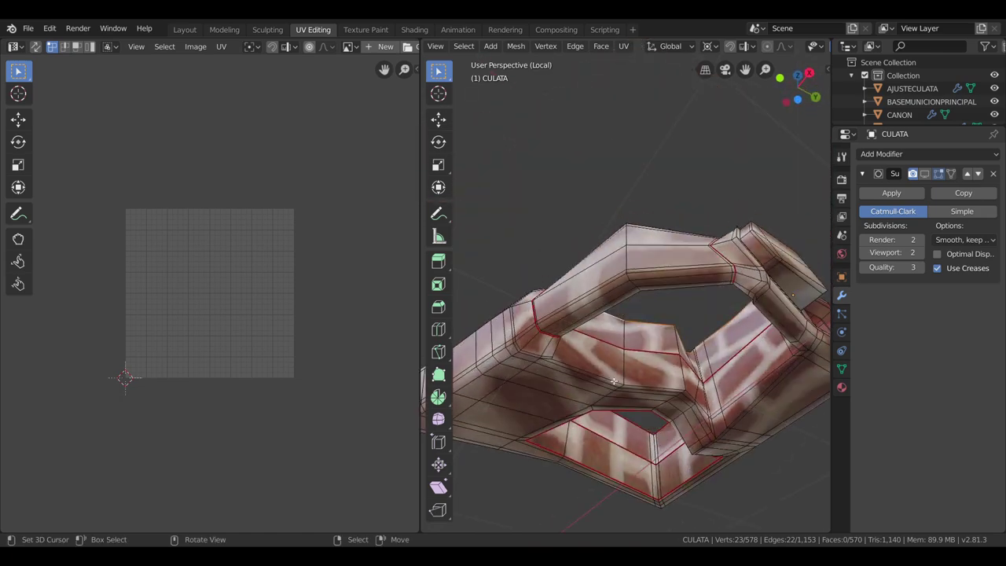
left_click(593, 368, "alt+shift")
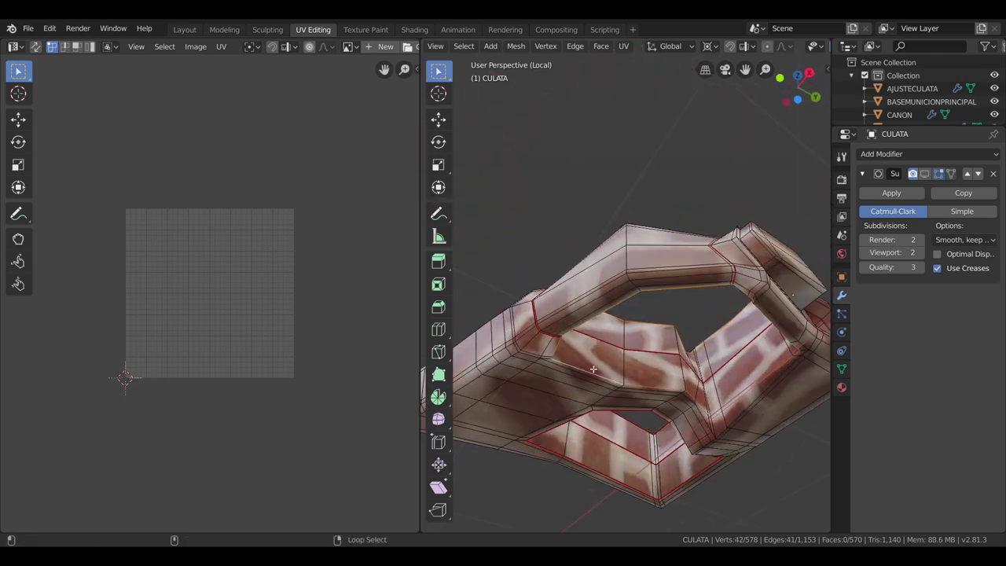
key("u")
left_click(651, 336)
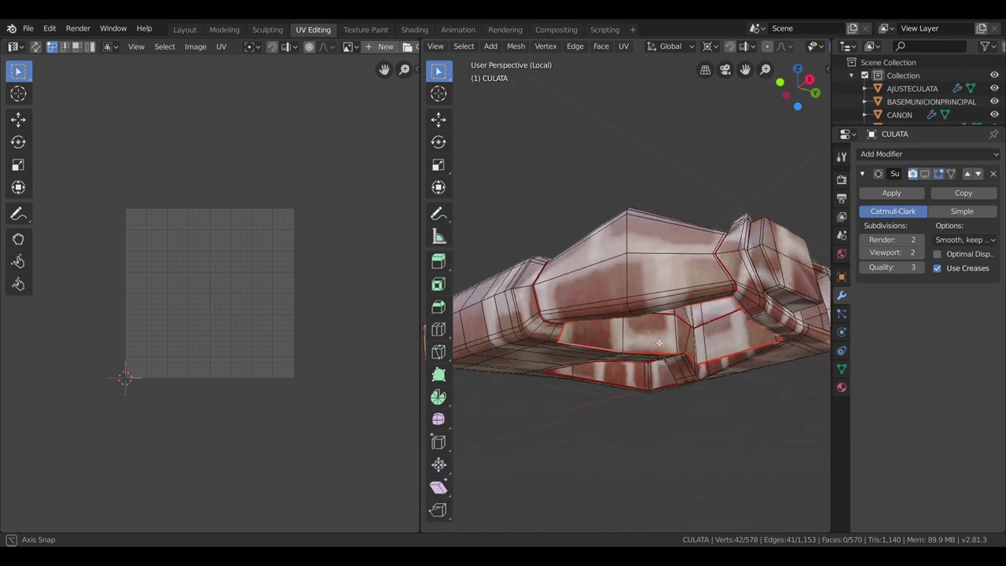
Mark another edge loop on the top of the stock as a seam
middle_click_drag(650, 336, 651, 404)
scroll(596, 259, "up", 3)
mouse_move(596, 258)
middle_mouse_down()
mouse_move(601, 268)
mouse_move(616, 168)
middle_mouse_up()
left_click(604, 268, "alt")
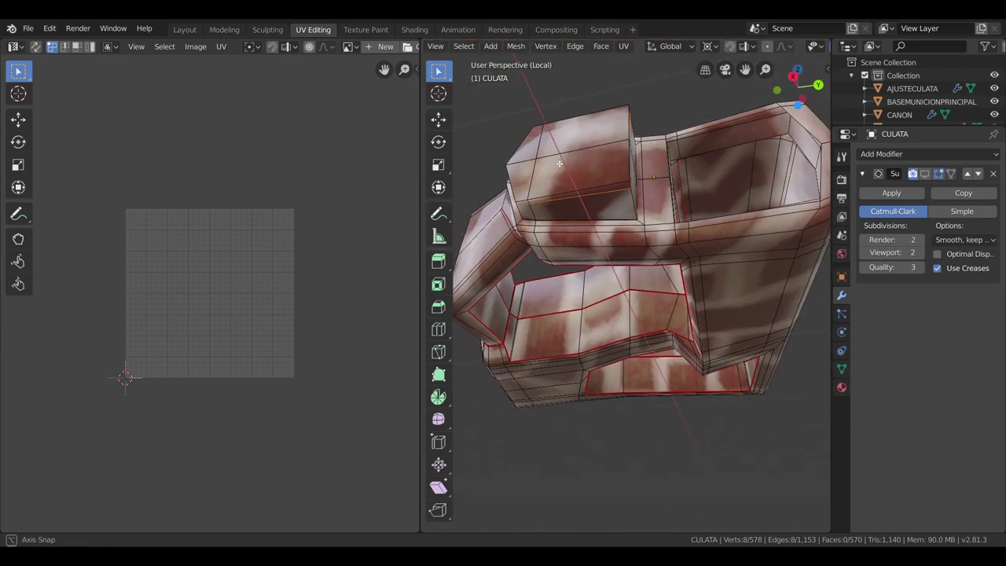
key("u")
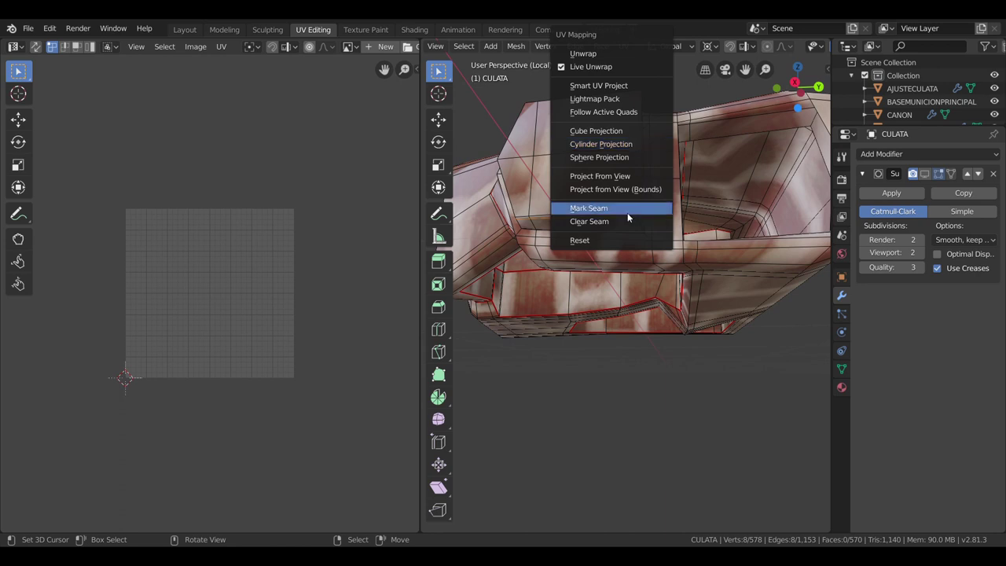
left_click(626, 208)
View the stock from a lower angle and clear the current edge selection
mouse_move(627, 214)
middle_mouse_down()
mouse_move(715, 333)
mouse_move(680, 252)
middle_mouse_up()
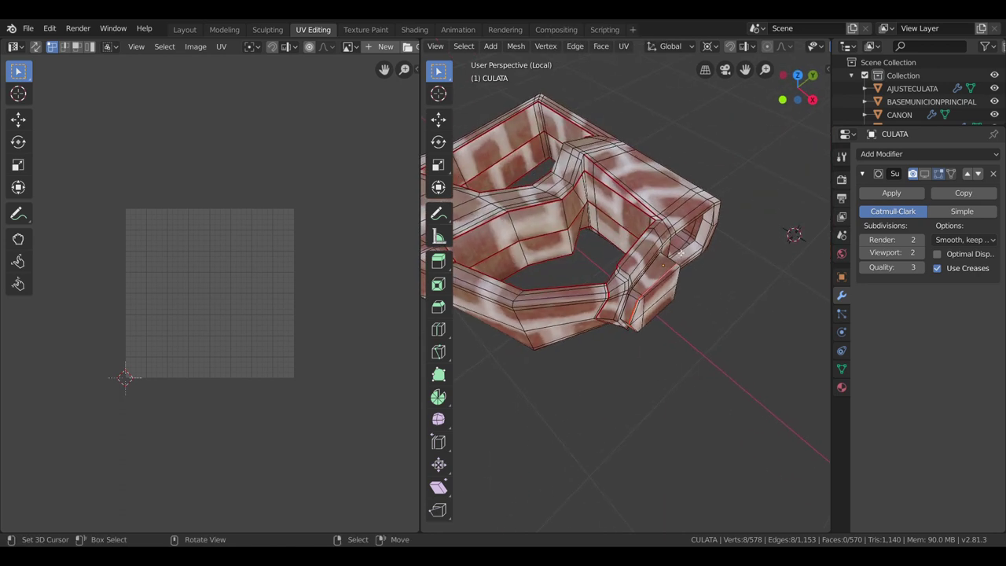
middle_click_drag(716, 283, 689, 240)
scroll(689, 241, "up", 2)
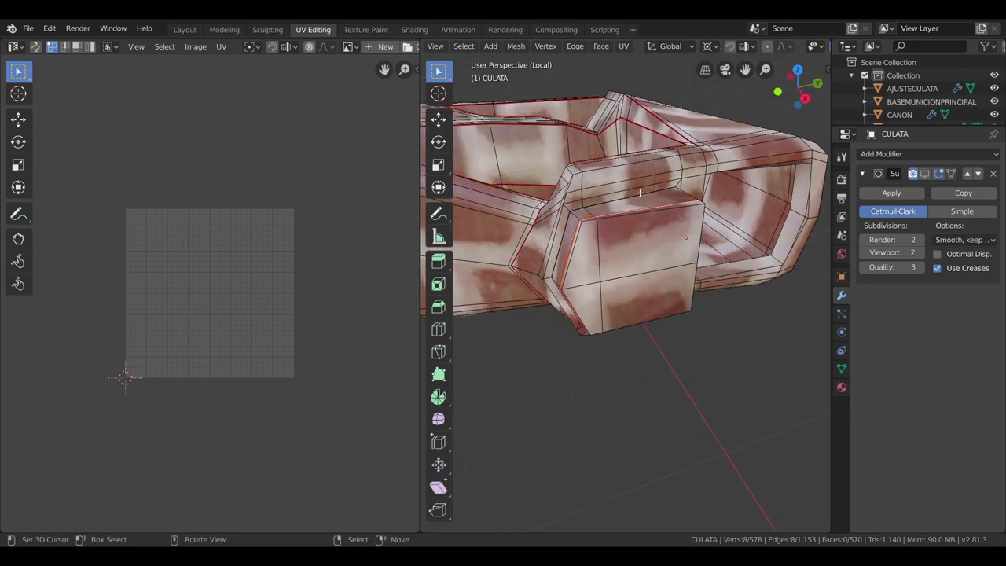
scroll(586, 201, "down", 5)
middle_click_drag(714, 296, 728, 312)
scroll(628, 234, "up", 4)
mouse_move(622, 240)
middle_mouse_down()
mouse_move(603, 214)
mouse_move(603, 237)
middle_mouse_up()
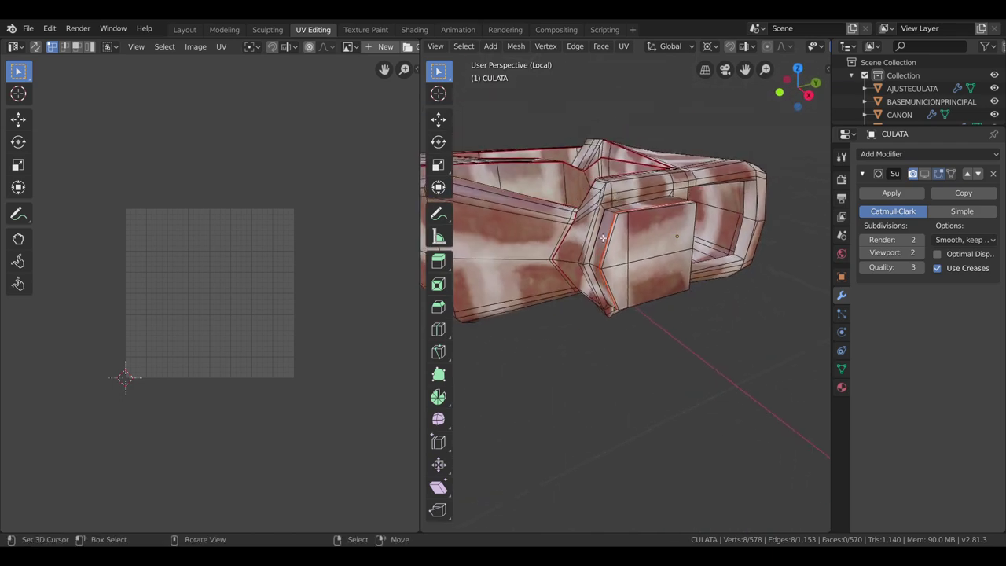
left_click(621, 185, "alt")
left_click(627, 181, "alt+shift")
Select edges along the stock's side and inner cavity and mark them as seams
left_click(612, 184, "shift")
scroll(575, 224, "up", 2)
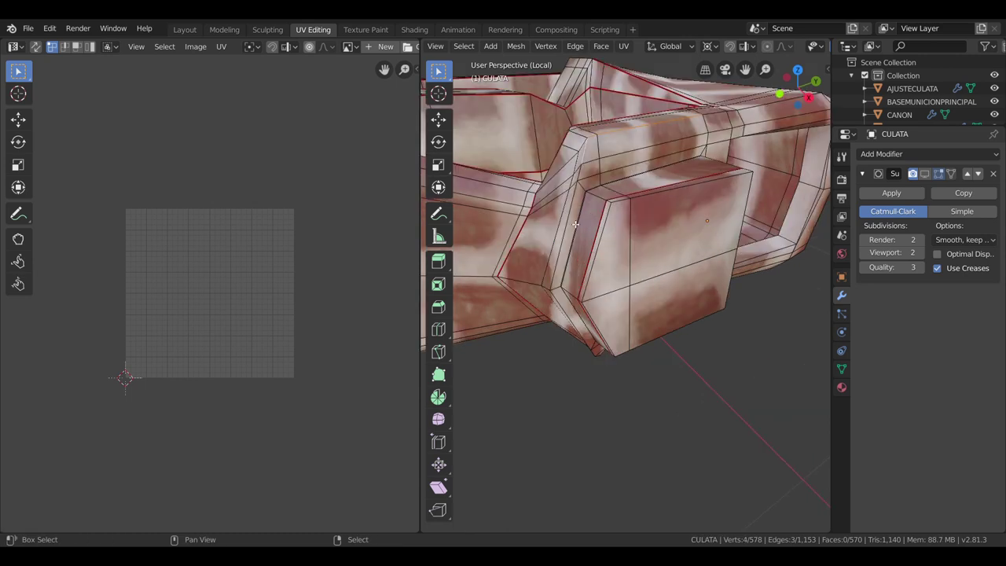
mouse_move(576, 294)
middle_mouse_down()
mouse_move(565, 242)
mouse_move(540, 248)
middle_mouse_up()
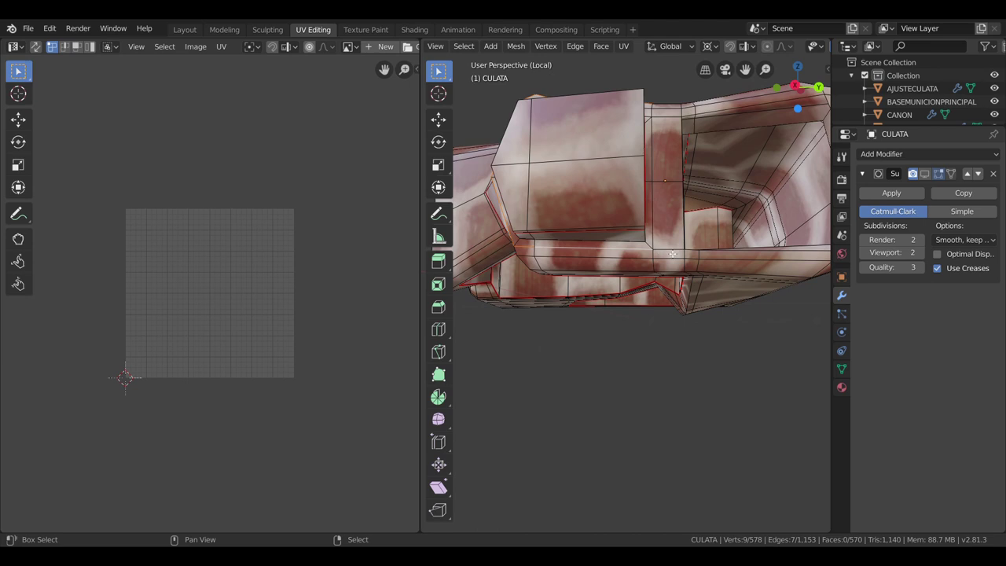
middle_click_drag(673, 253, 688, 279)
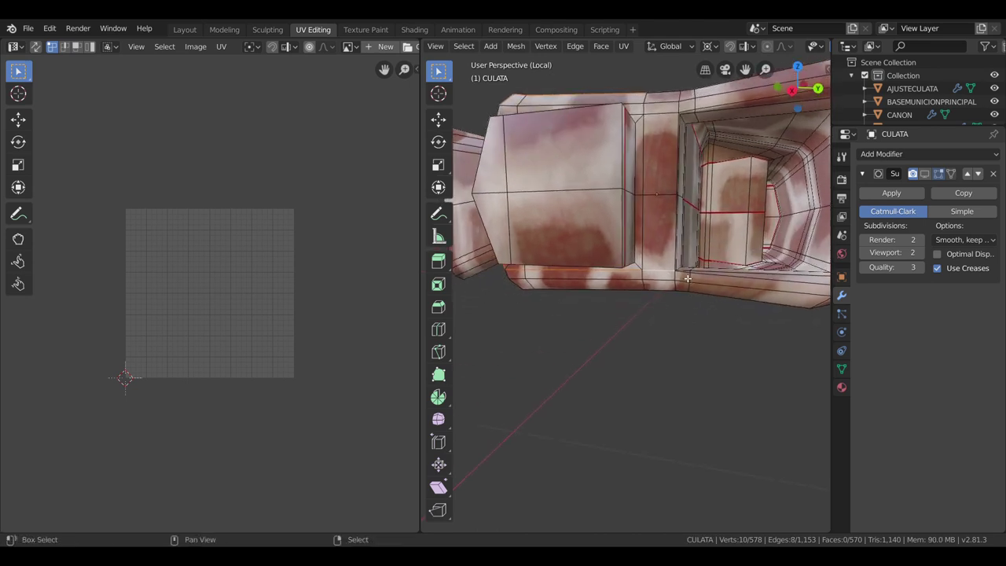
left_click(719, 278, "shift")
scroll(731, 275, "down", 4)
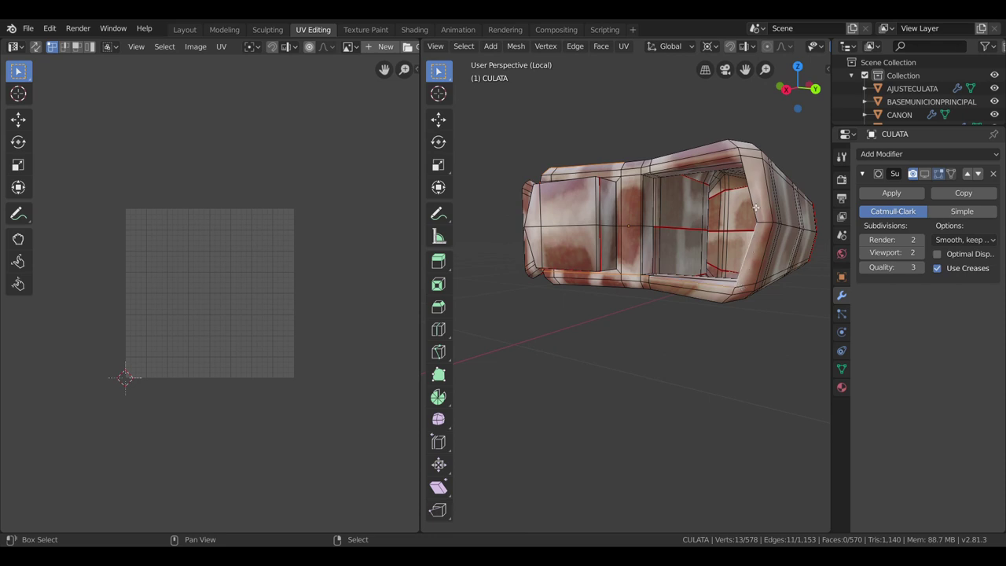
middle_click_drag(757, 198, 759, 193)
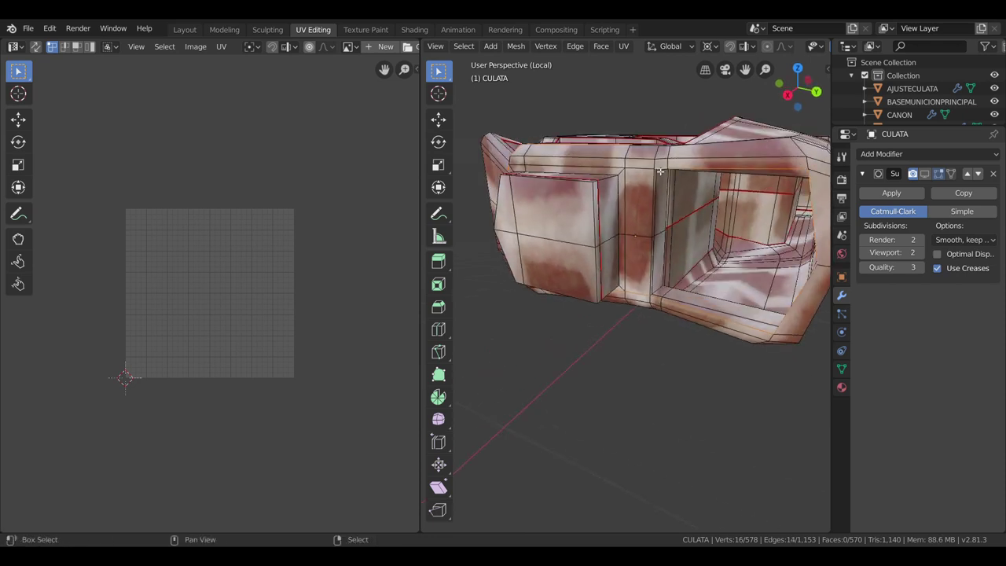
mouse_move(567, 176)
middle_mouse_down()
mouse_move(583, 183)
mouse_move(571, 200)
middle_mouse_up()
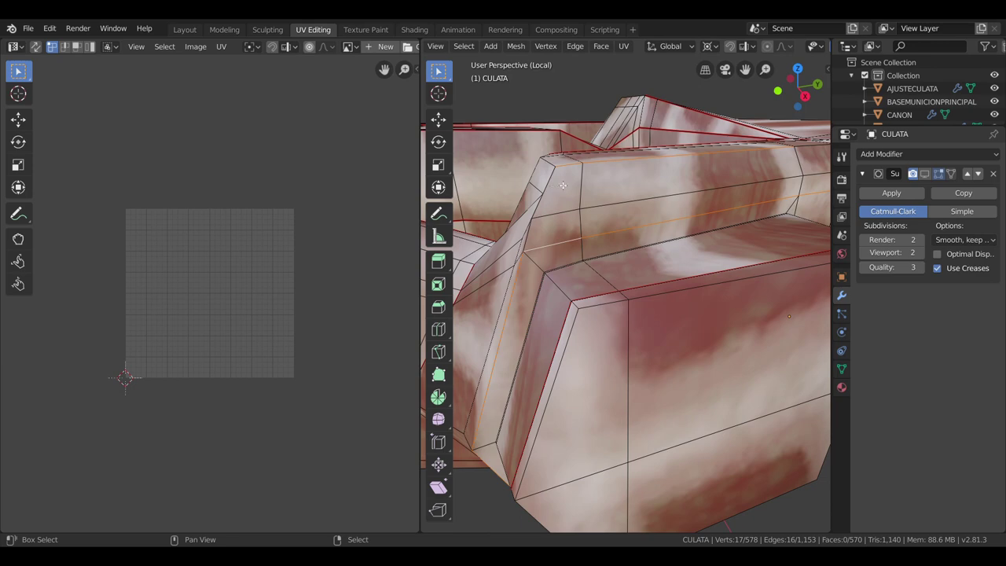
scroll(639, 170, "down", 3)
scroll(647, 176, "down", 2)
mouse_move(648, 176)
middle_mouse_down()
mouse_move(708, 256)
mouse_move(728, 197)
mouse_move(765, 209)
middle_mouse_up()
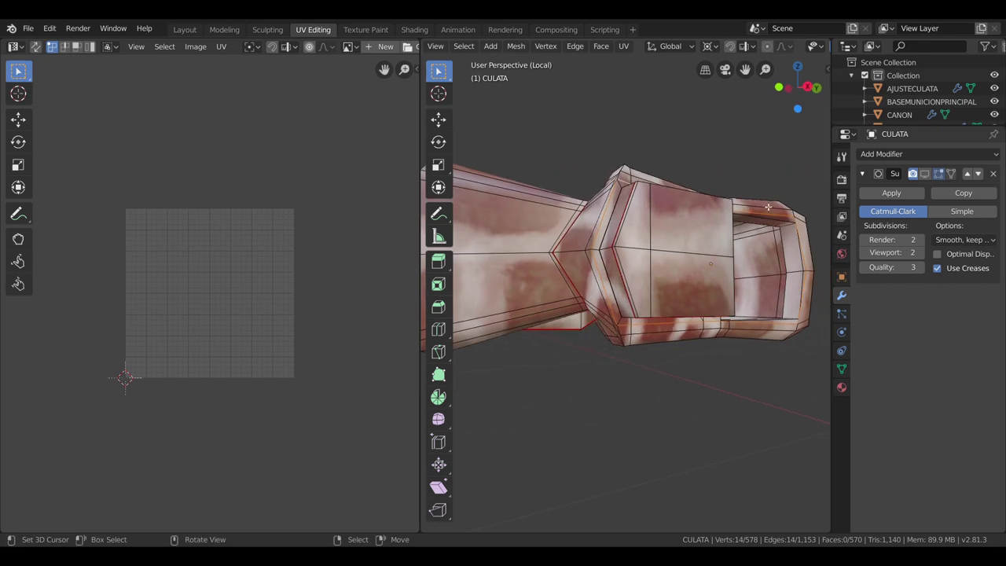
key("u")
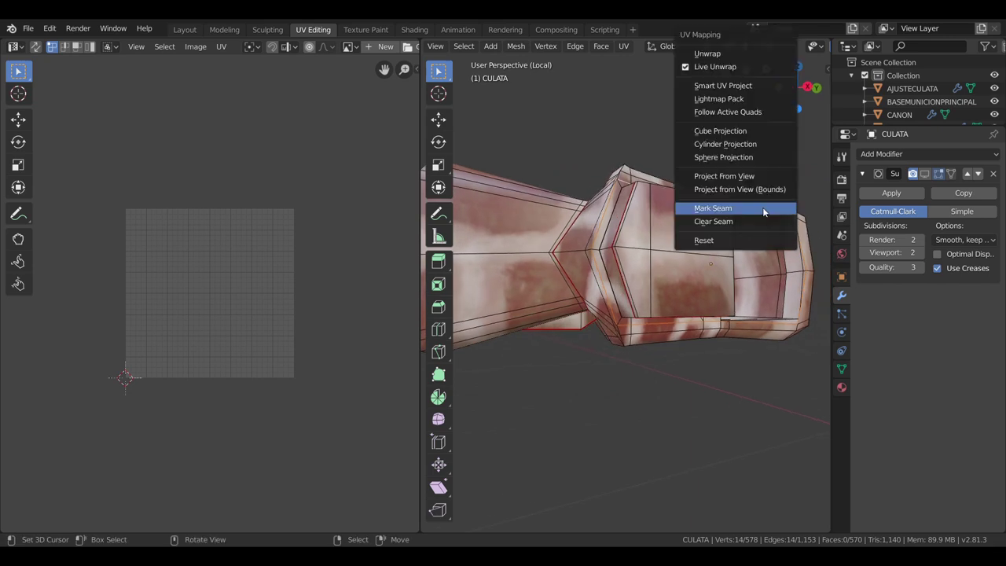
left_click(762, 207)
mouse_move(762, 206)
middle_mouse_down()
mouse_move(703, 337)
mouse_move(730, 377)
mouse_move(752, 386)
mouse_move(698, 176)
mouse_move(578, 256)
middle_mouse_up()
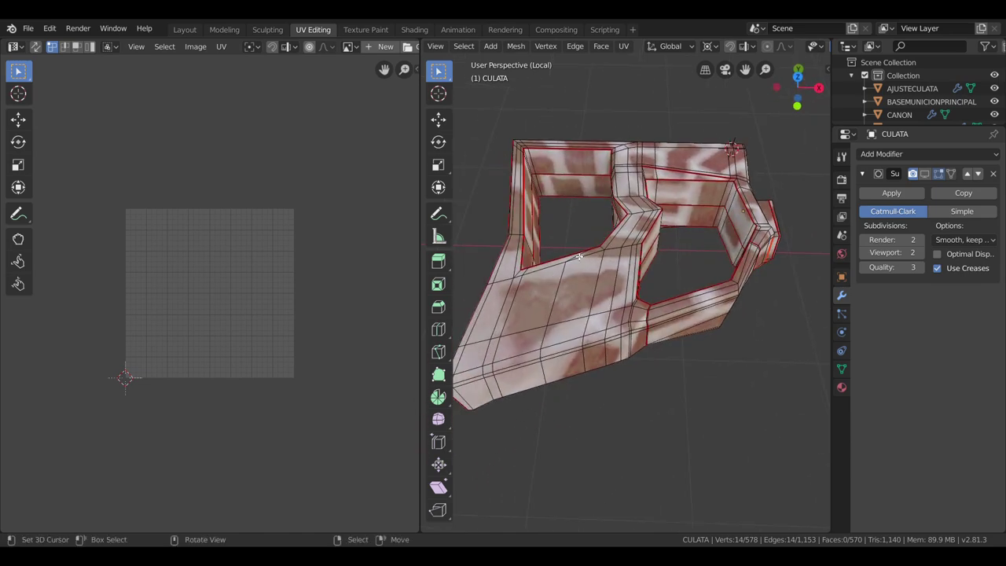
Mark seams on the selected edges along the long side of the stock
mouse_move(570, 346)
middle_mouse_down()
mouse_move(564, 267)
mouse_move(631, 308)
mouse_move(592, 322)
mouse_move(589, 275)
mouse_move(606, 234)
middle_mouse_up()
key("alt+a")
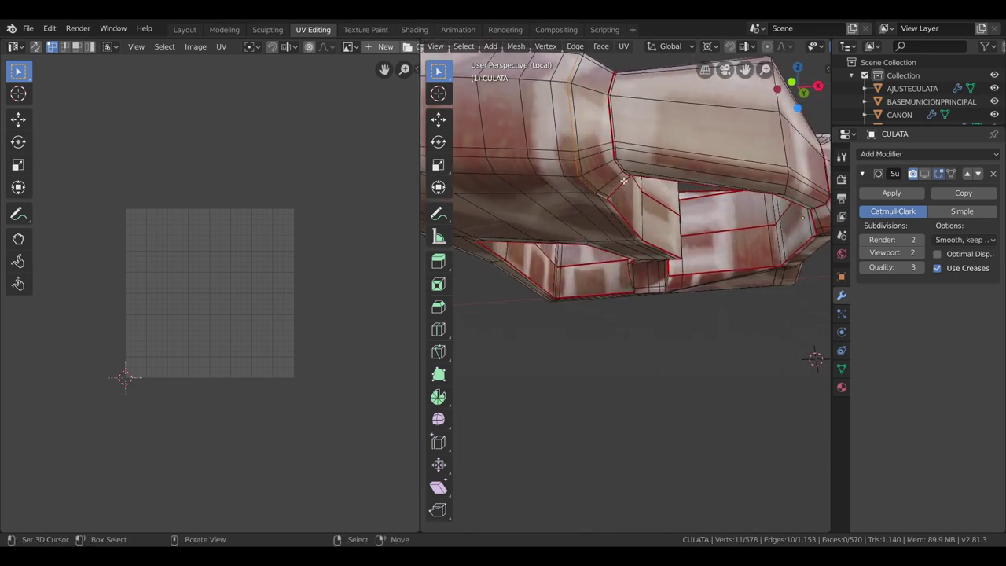
middle_click_drag(605, 198, 603, 115)
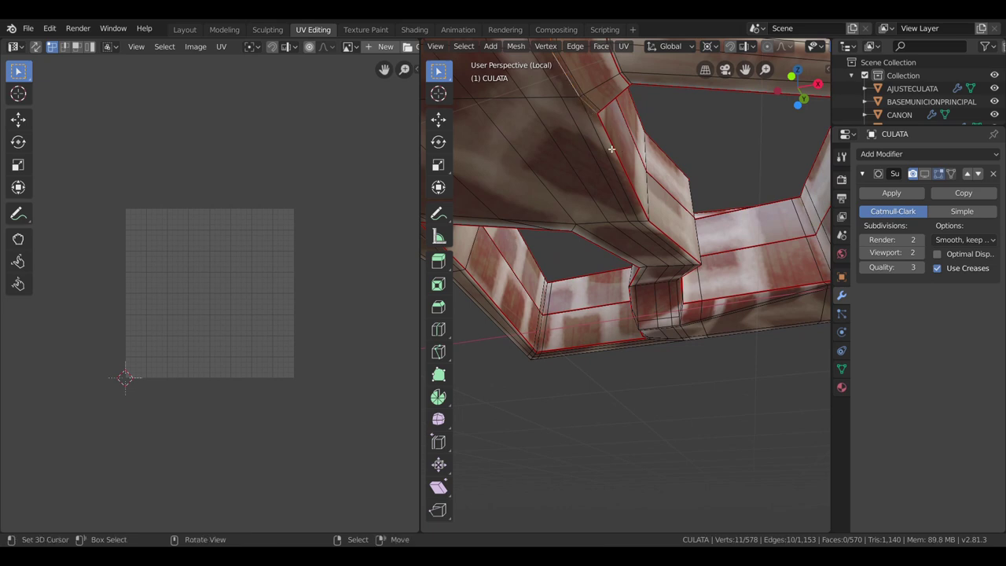
middle_click_drag(582, 97, 630, 194)
key("u")
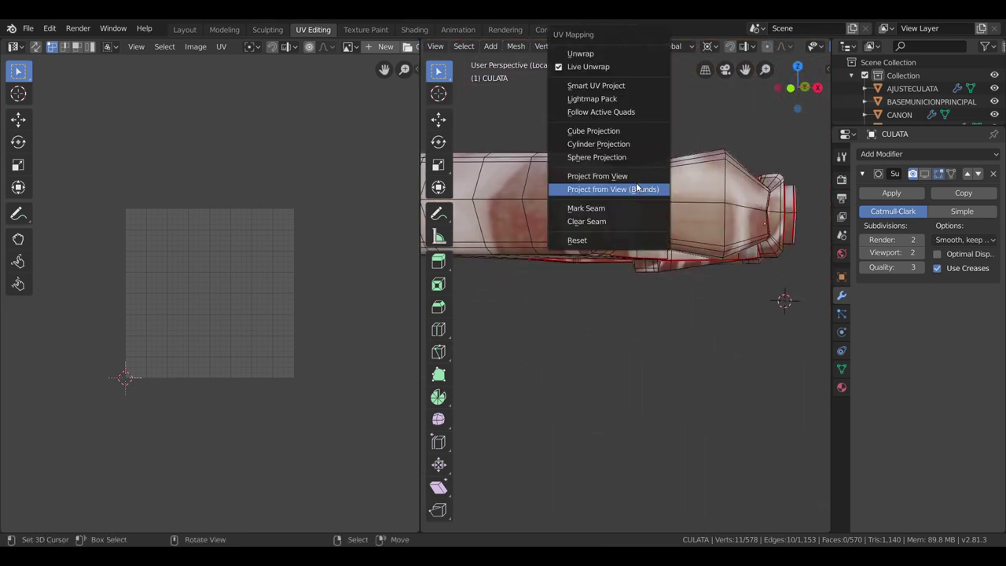
left_click(628, 211)
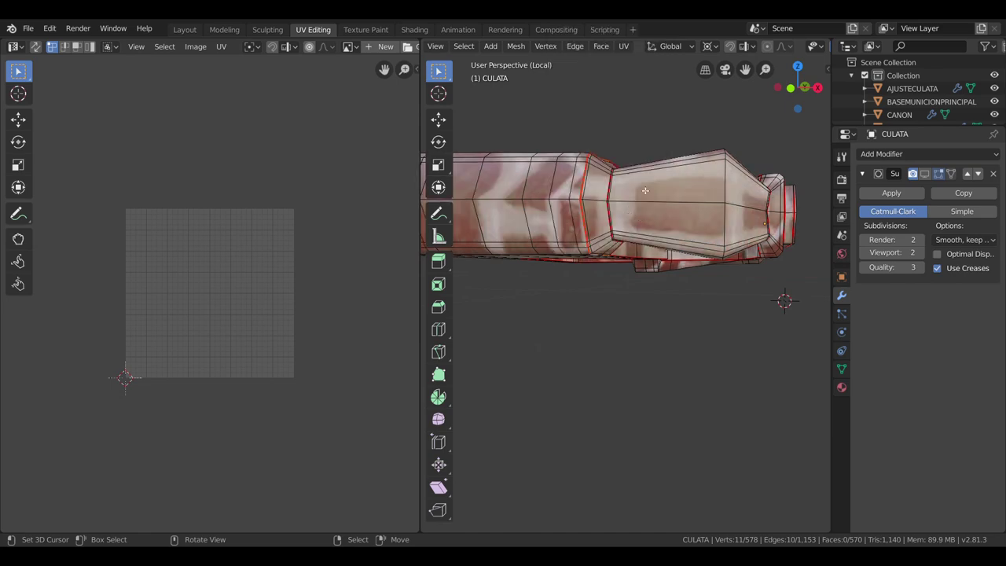
Mark seams along shortest edge paths across a frame opening
middle_click_drag(645, 190, 726, 312)
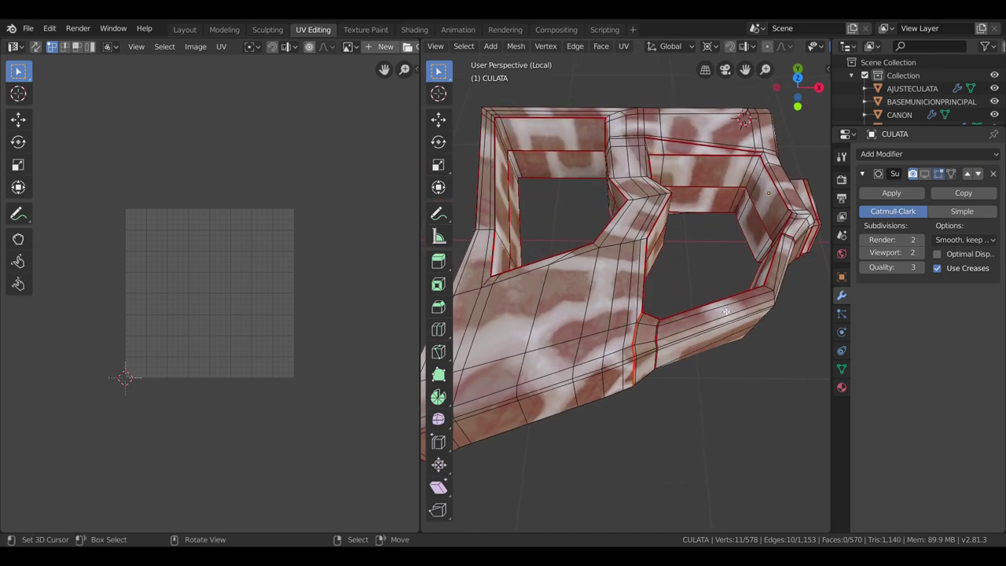
mouse_move(726, 307)
middle_mouse_down()
mouse_move(725, 416)
mouse_move(528, 330)
mouse_move(621, 327)
middle_mouse_up()
left_click(527, 330)
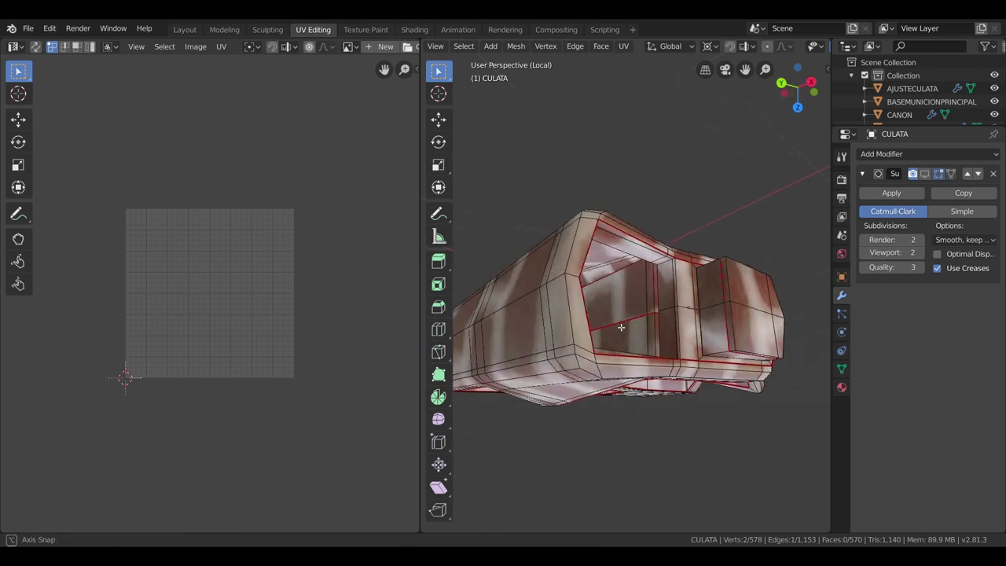
left_click(694, 314, "ctrl")
left_click(674, 312)
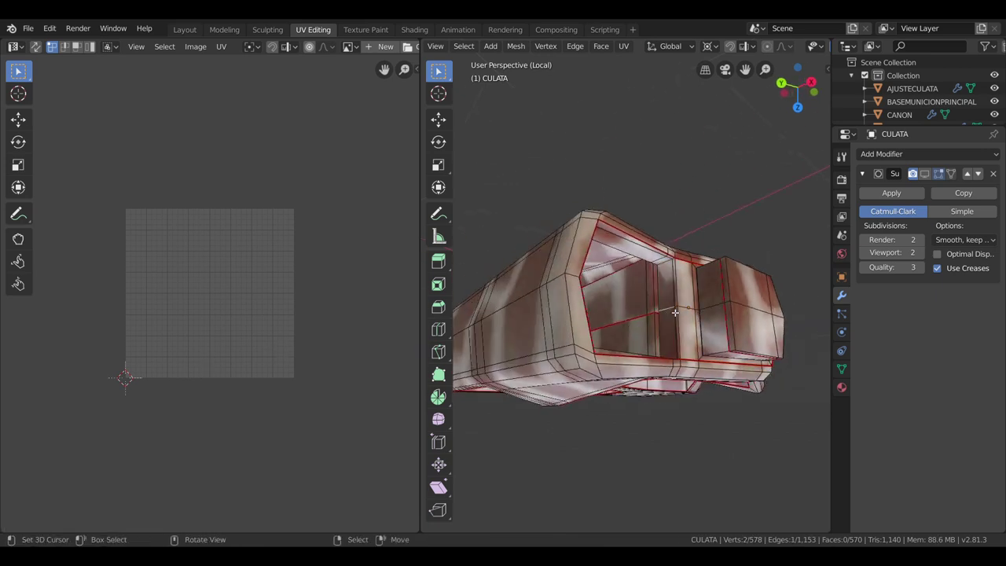
left_click(742, 307, "ctrl")
middle_click_drag(742, 306, 670, 304)
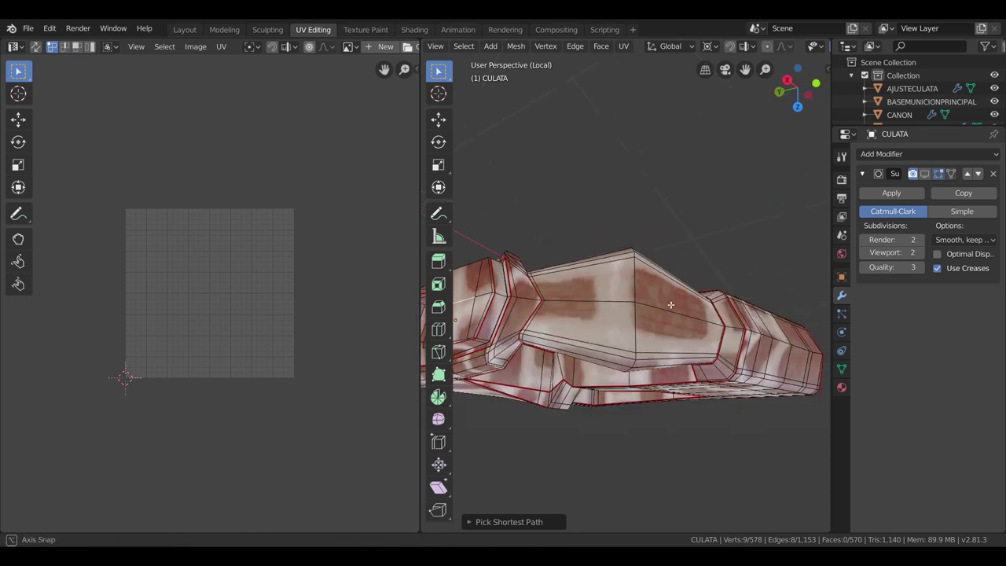
key("u")
left_click(526, 297)
mouse_move(527, 297)
middle_mouse_down()
mouse_move(636, 304)
mouse_move(491, 165)
mouse_move(696, 220)
middle_mouse_up()
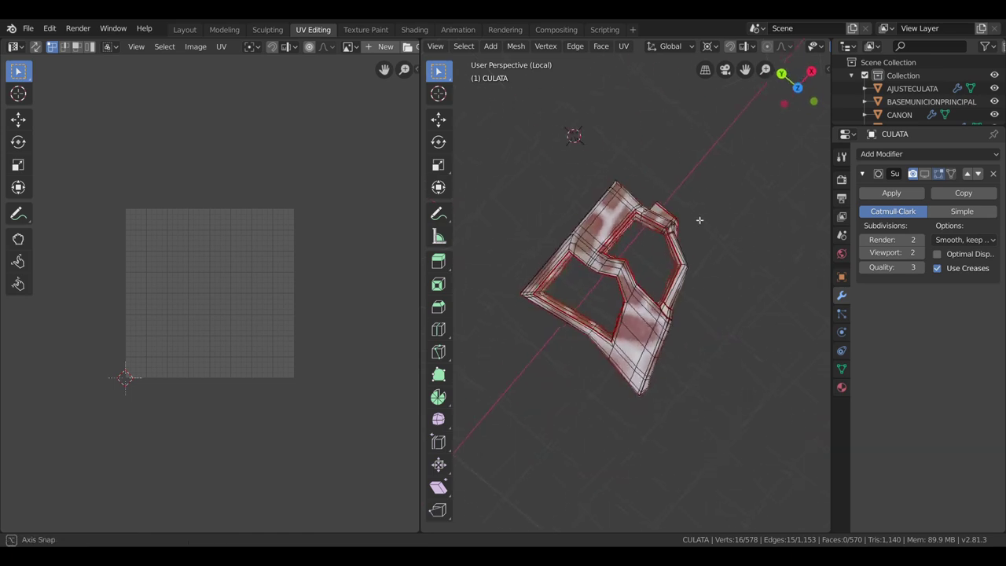
Mark a seam along the edge path at one inner corner of the stock
scroll(684, 353, "up", 5)
scroll(621, 182, "up", 3)
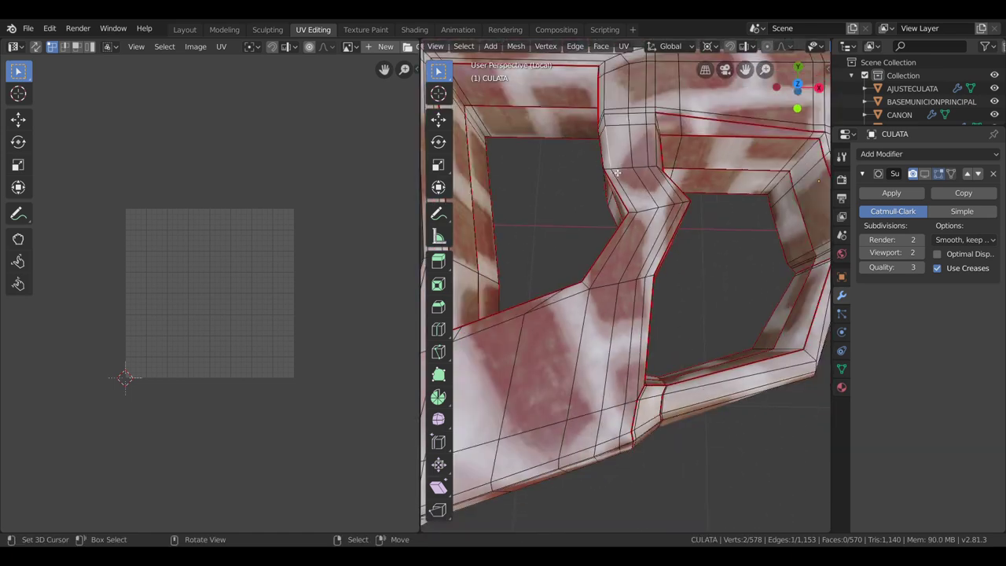
left_click(660, 166, "ctrl")
key("KP_Decimal")
mouse_move(664, 167)
middle_mouse_down()
mouse_move(631, 315)
mouse_move(602, 308)
middle_mouse_up()
left_click(628, 321)
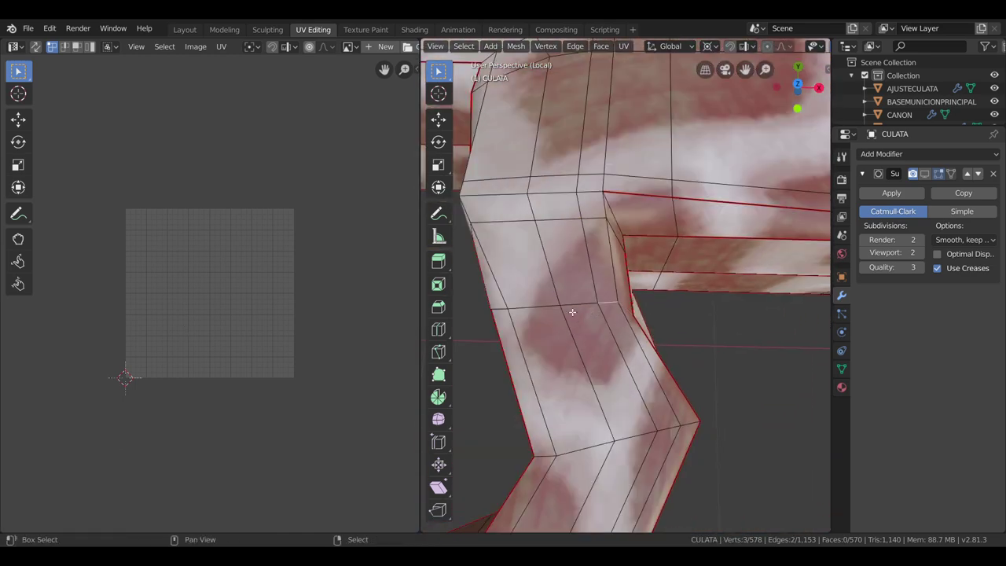
left_click(582, 311, "ctrl")
scroll(563, 319, "down", 3)
key("u")
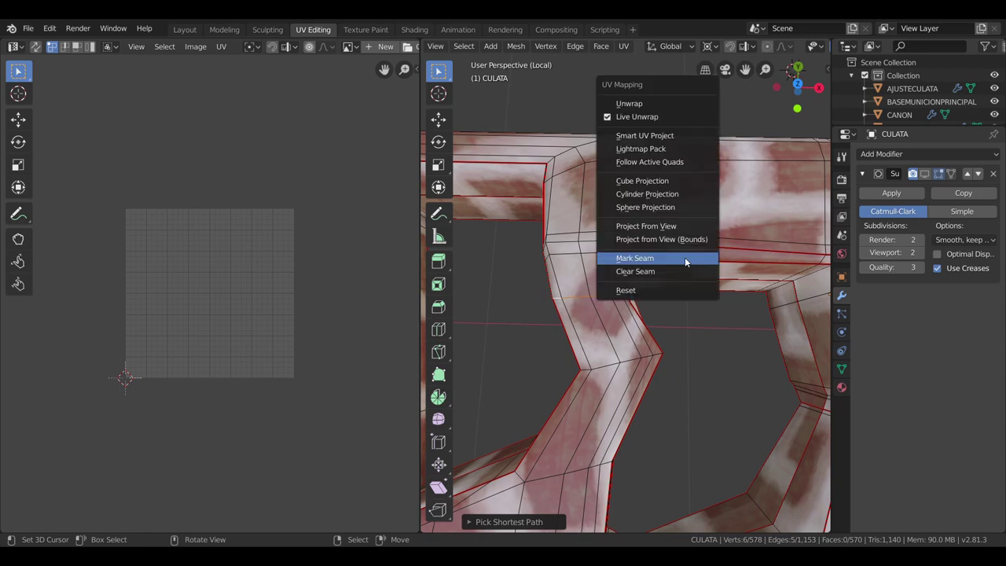
left_click(685, 258)
mouse_move(680, 336)
middle_mouse_down()
mouse_move(673, 370)
mouse_move(682, 353)
mouse_move(762, 422)
middle_mouse_up()
Mark a seam along the edge path at the next inner corner
scroll(763, 422, "up", 5)
left_click(612, 217)
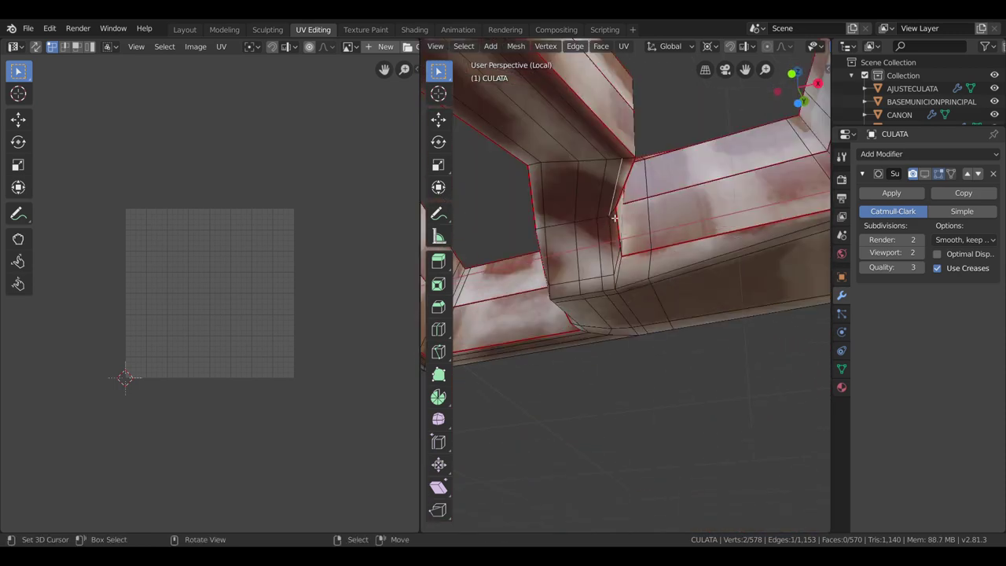
left_click(543, 231, "ctrl")
left_click(546, 231)
left_click(613, 217, "ctrl")
key("u")
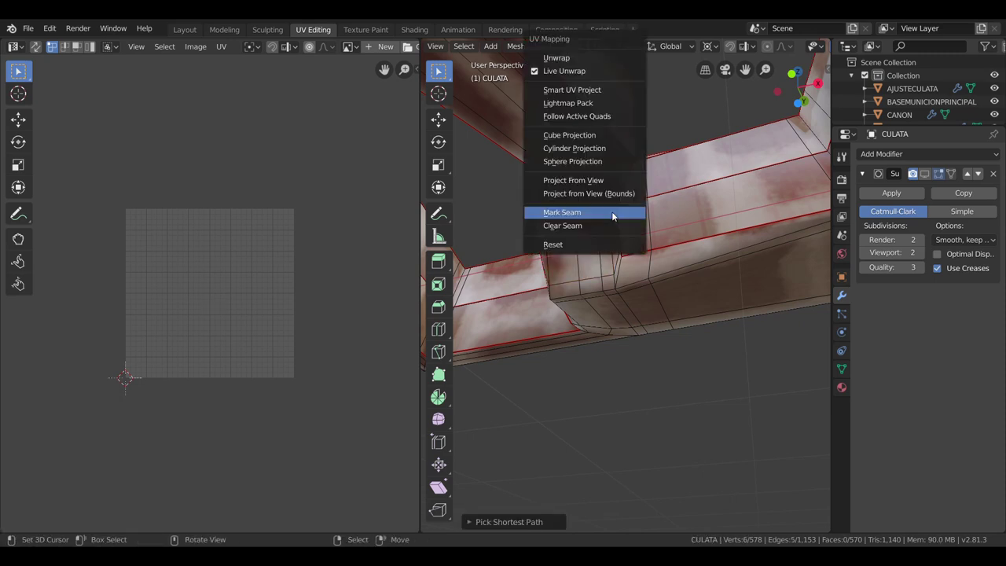
left_click(613, 212)
scroll(602, 292, "down", 5)
mouse_move(730, 354)
middle_mouse_down()
mouse_move(631, 362)
mouse_move(624, 429)
mouse_move(626, 362)
middle_mouse_up()
scroll(635, 393, "down", 3)
Select the whole mesh and all UV islands, then scale the islands down slightly
key("a")
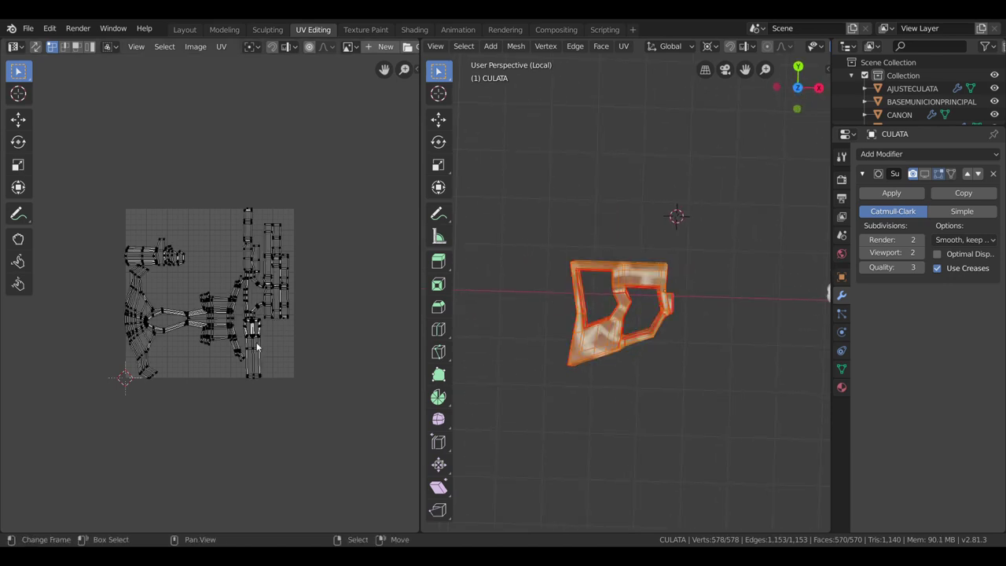
scroll(257, 345, "up", 1)
key("a")
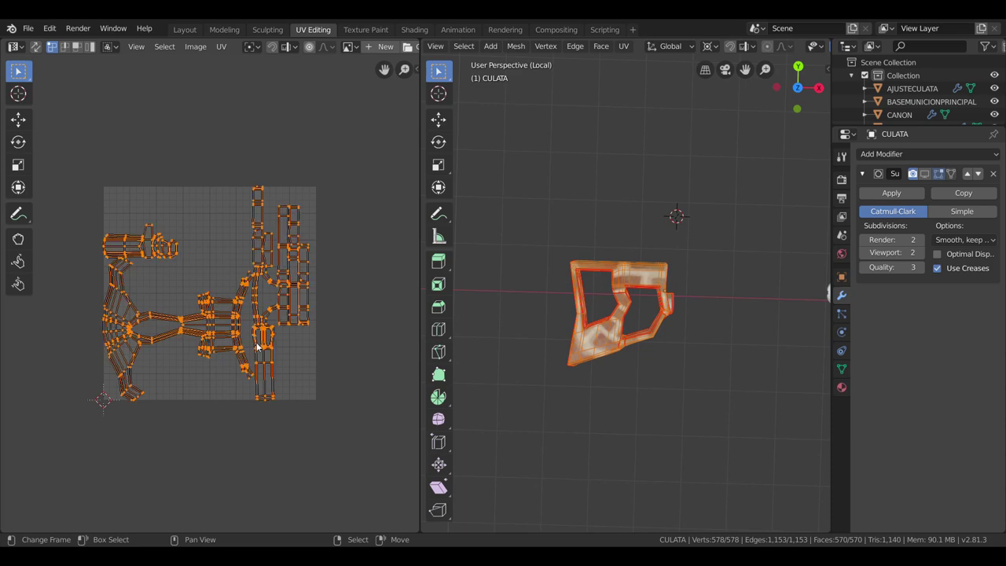
key("s")
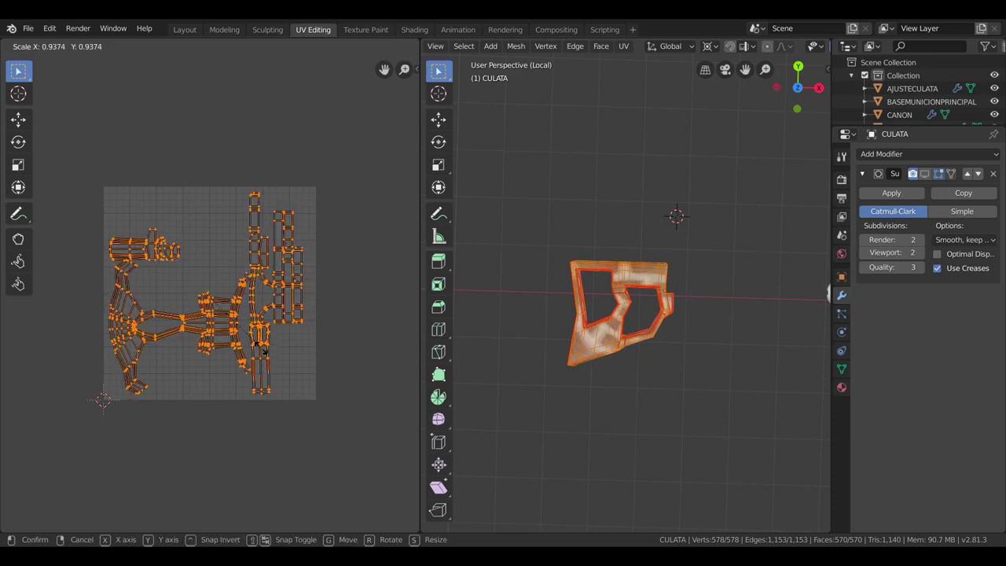
left_click(281, 349)
scroll(281, 349, "up", 2)
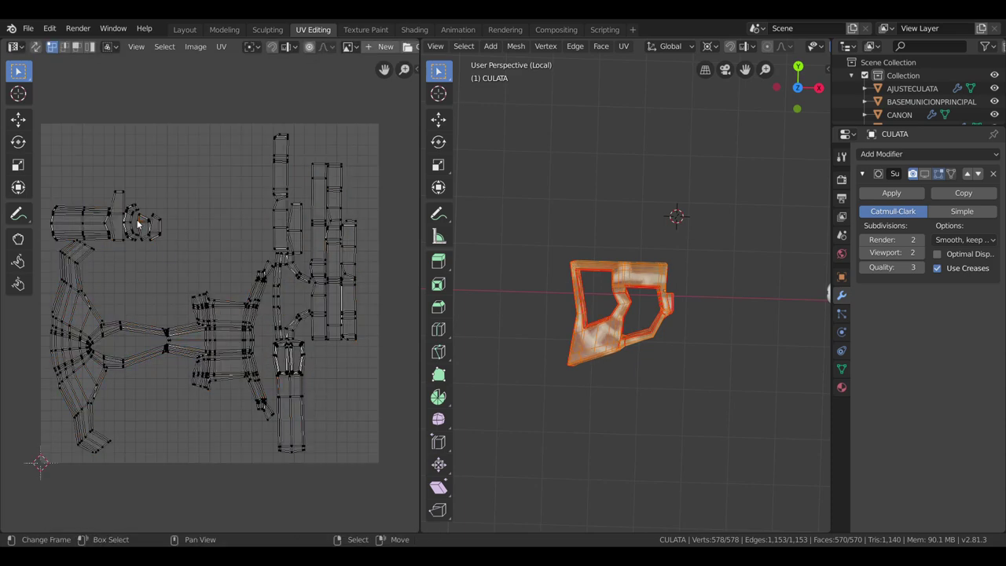
Select a portion of faces and orbit around the stock to inspect the unwrap
mouse_move(572, 298)
middle_mouse_down()
mouse_move(576, 352)
mouse_move(667, 262)
mouse_move(644, 187)
middle_mouse_up()
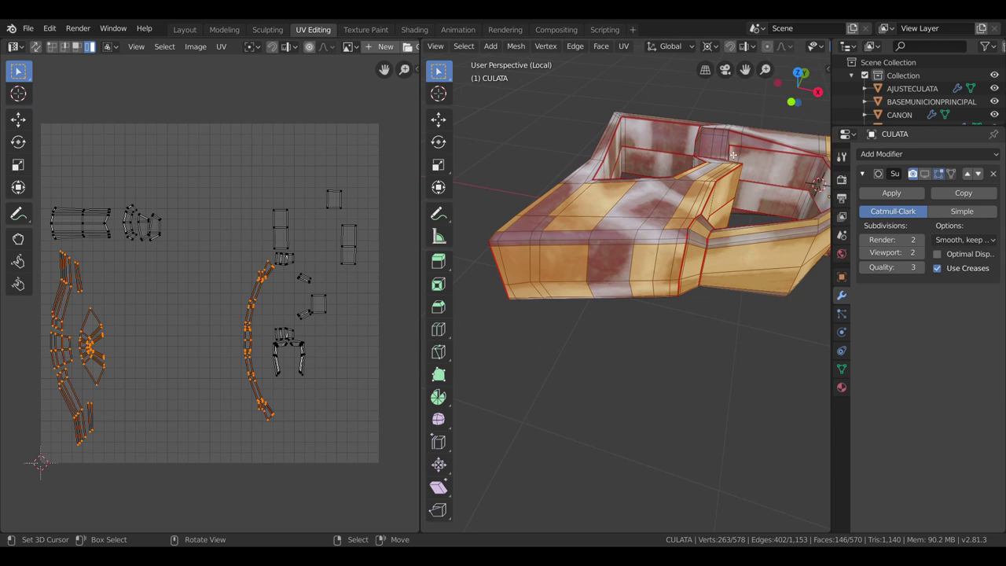
middle_click_drag(640, 248, 721, 289)
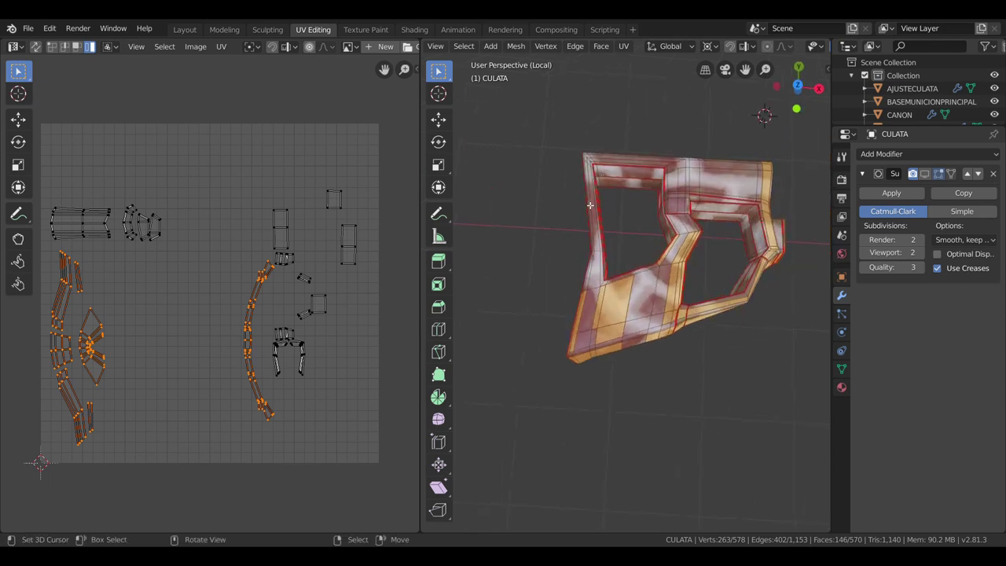
middle_click_drag(700, 339, 662, 154)
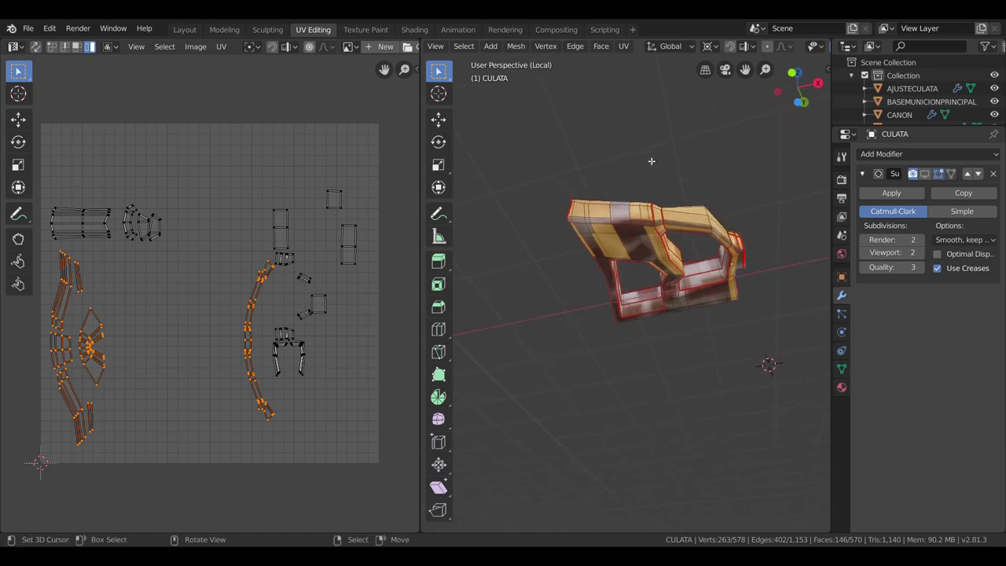
scroll(713, 291, "up", 2)
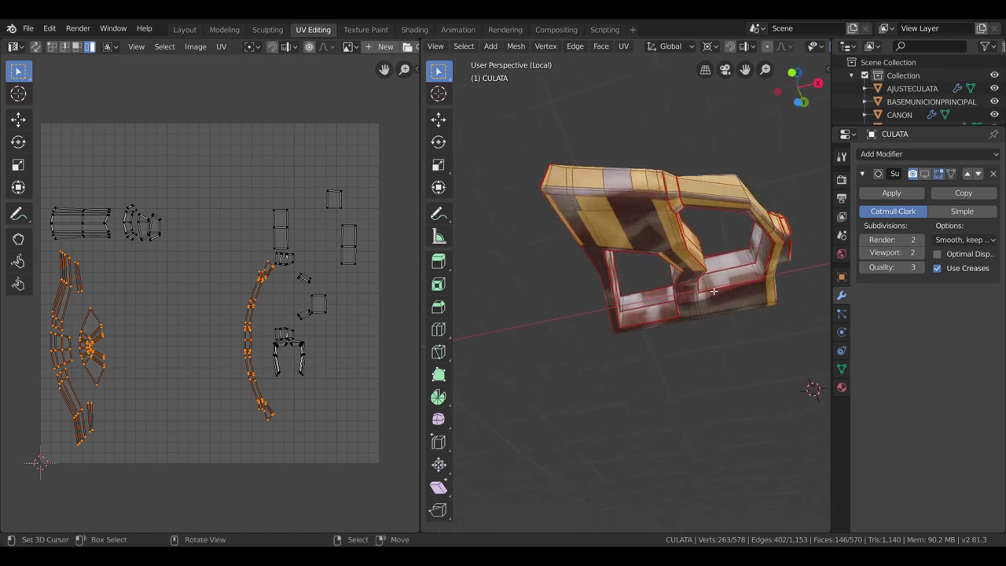
scroll(713, 291, "up", 3)
scroll(714, 291, "up", 3)
middle_click_drag(714, 291, 689, 354)
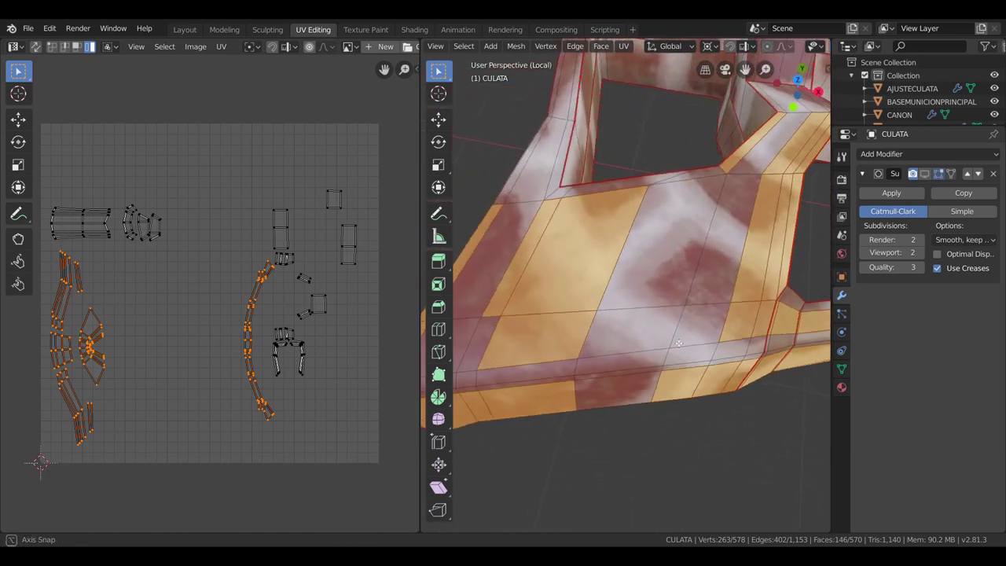
scroll(689, 353, "up", 2)
scroll(684, 332, "down", 3)
scroll(673, 370, "down", 3)
Clear the selection and pick a top face, an edge loop, then a single top edge
key("alt+a")
left_click(674, 178)
left_click(588, 232, "alt")
mouse_move(499, 60)
middle_mouse_down()
mouse_move(588, 232)
mouse_move(558, 266)
mouse_move(568, 263)
middle_mouse_up()
left_click(572, 229)
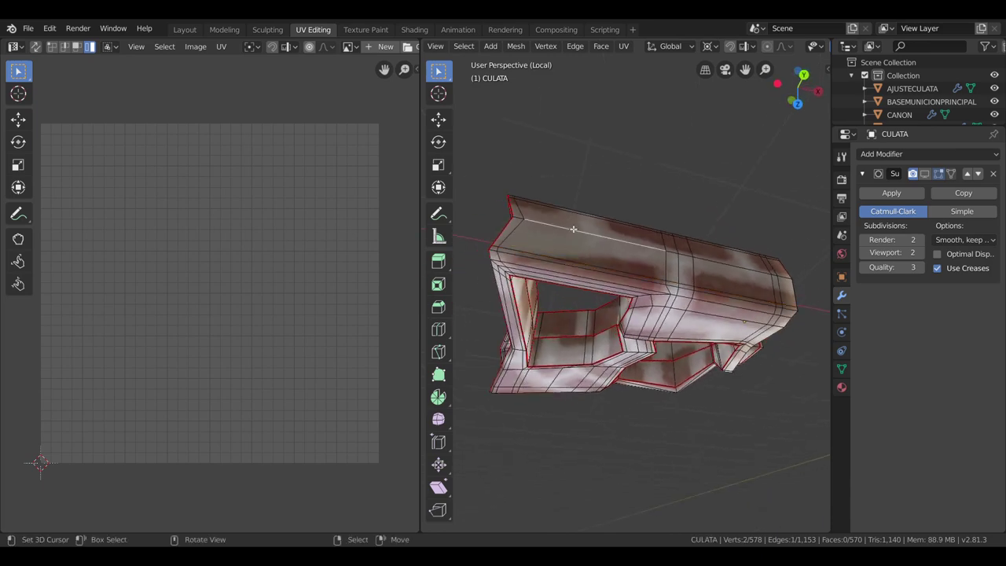
Mark a seam along the stock's top edge run and switch to the Shading workspace
left_click(573, 229, "alt")
middle_click_drag(573, 228, 652, 146)
key("u")
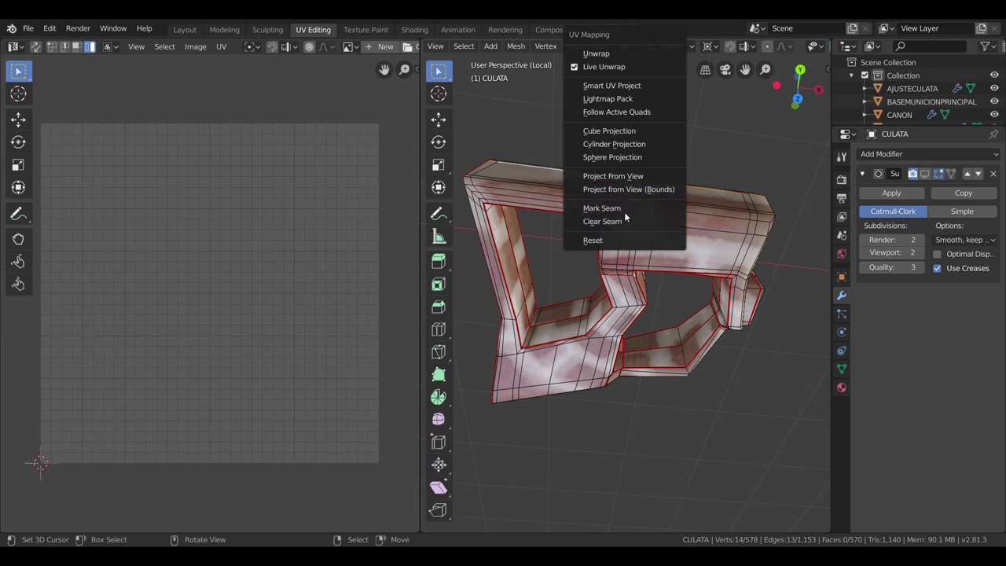
left_click(601, 208)
mouse_move(600, 207)
middle_mouse_down()
mouse_move(675, 301)
mouse_move(620, 273)
mouse_move(599, 275)
mouse_move(523, 59)
middle_mouse_up()
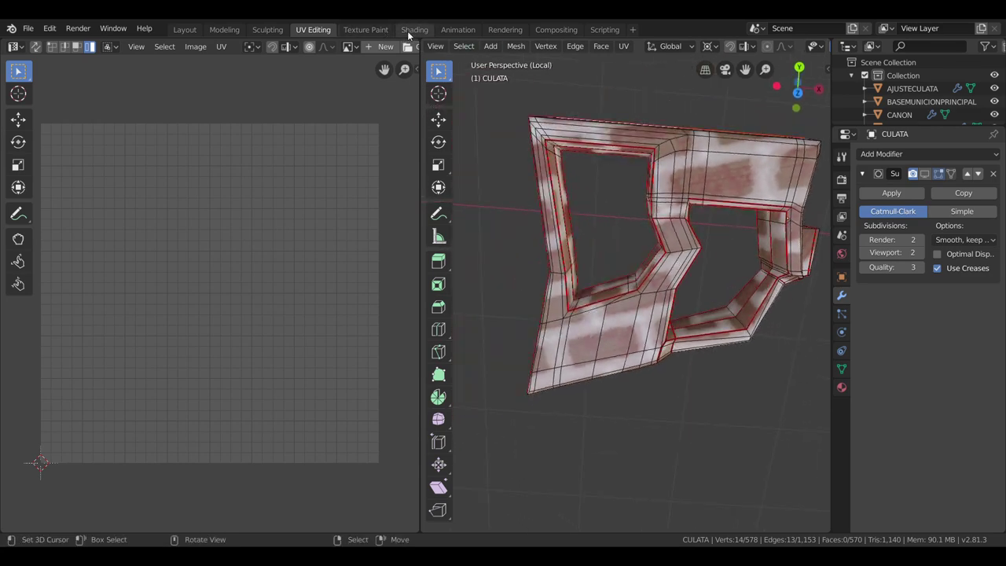
left_click(410, 30)
Set the Mix node Fac to 0 and raise the Checker Texture Scale to 29.2
left_click_drag(669, 470, 628, 469)
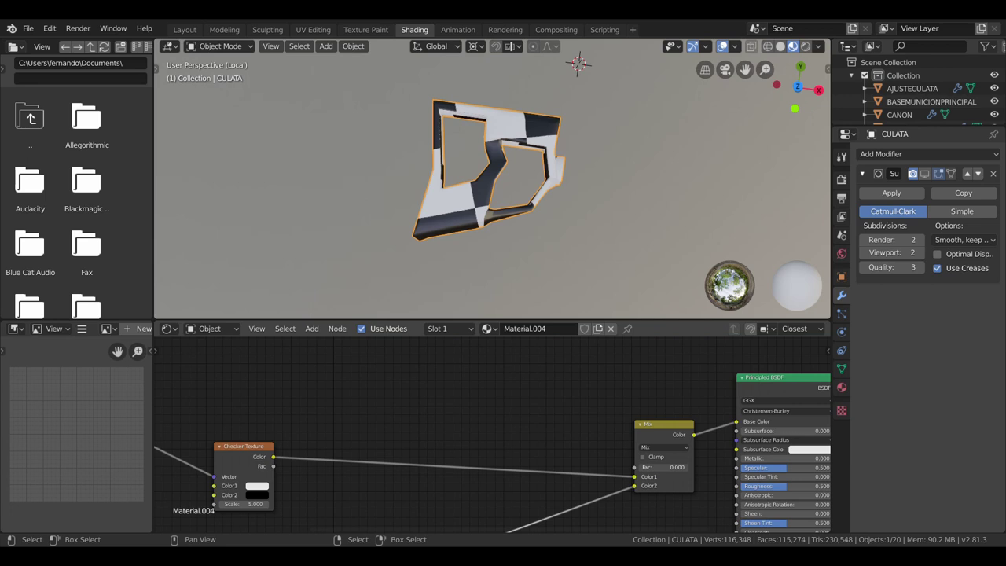
scroll(564, 268, "down", 2)
left_click_drag(246, 503, 249, 504)
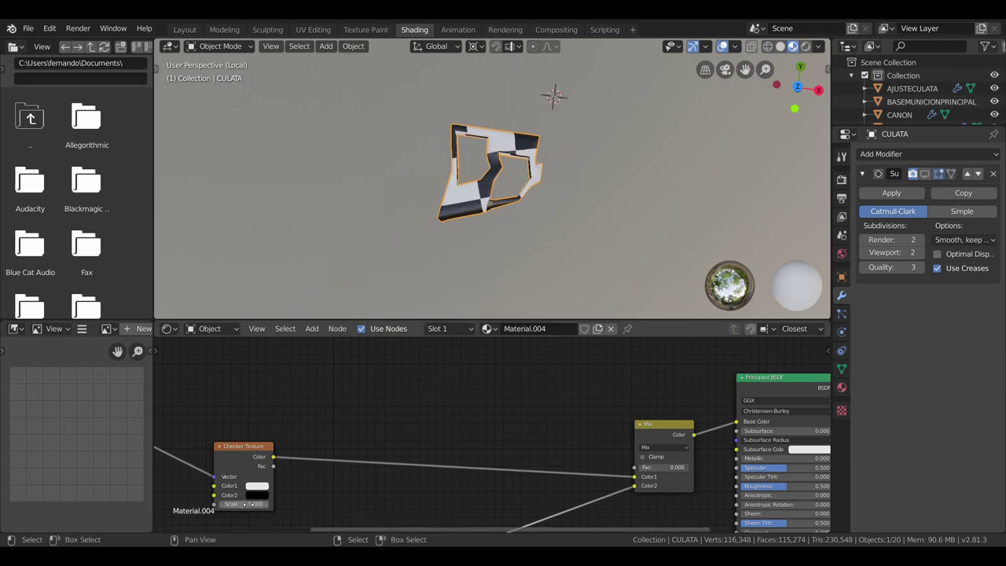
mouse_move(472, 259)
middle_mouse_down()
mouse_move(467, 124)
mouse_move(534, 176)
middle_mouse_up()
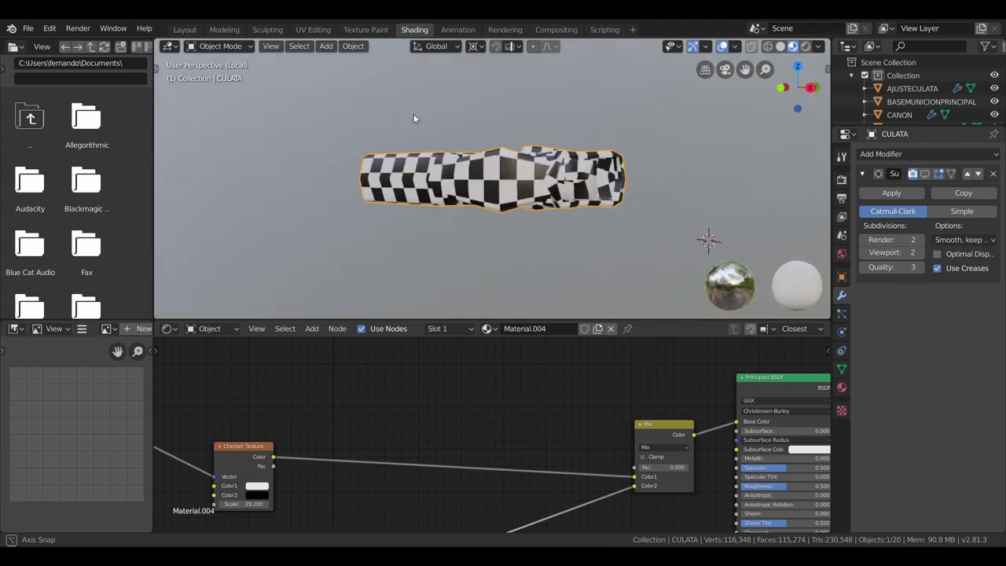
scroll(534, 176, "up", 3)
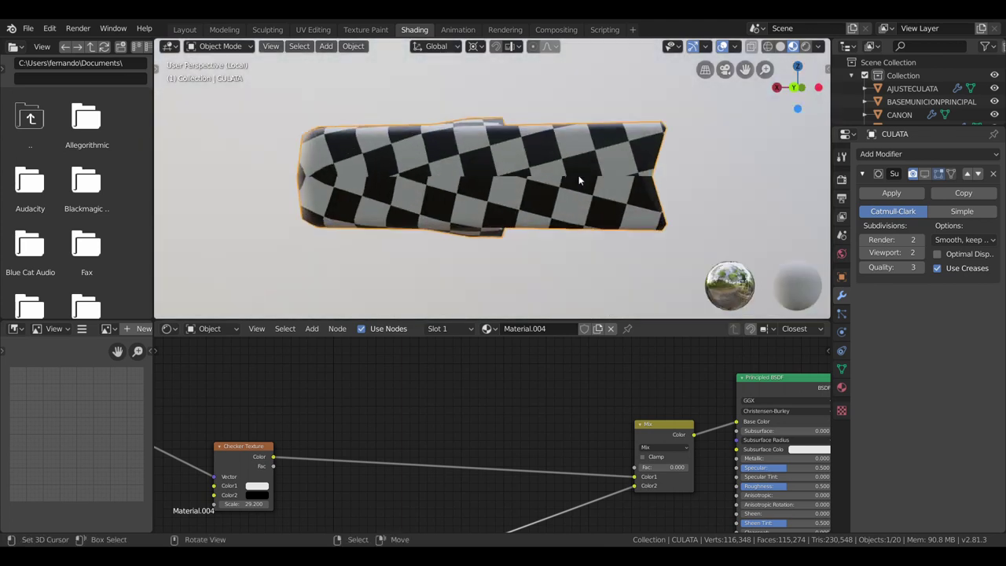
mouse_move(655, 467)
left_mouse_down()
mouse_move(687, 466)
mouse_move(640, 467)
left_mouse_up()
Return to UV Editing, inspect the checkered stock and select an edge on its side
left_click(313, 29)
scroll(606, 240, "up", 3)
mouse_move(606, 241)
middle_mouse_down()
mouse_move(687, 341)
mouse_move(667, 363)
mouse_move(616, 355)
mouse_move(672, 345)
middle_mouse_up()
scroll(686, 345, "down", 4)
left_click(583, 363)
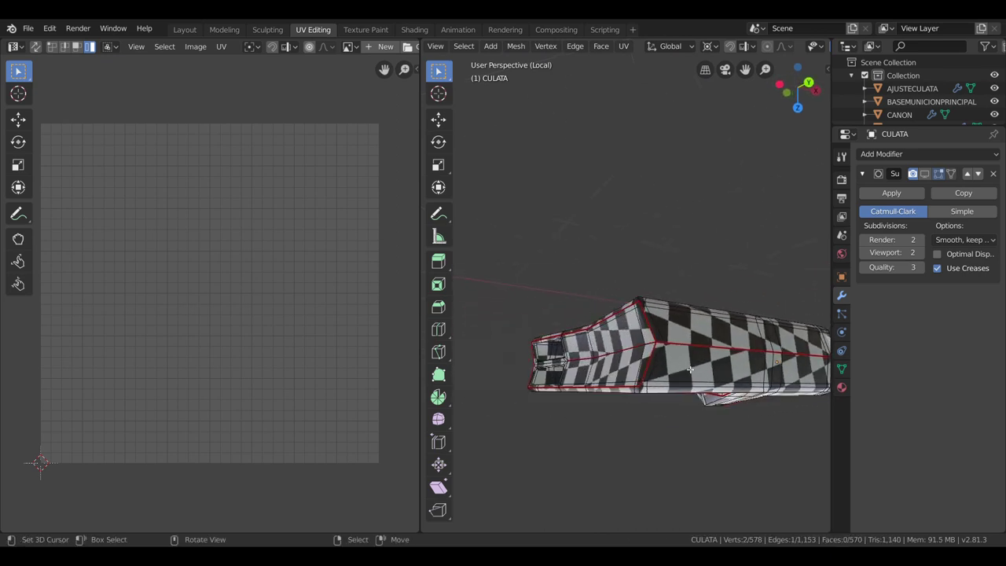
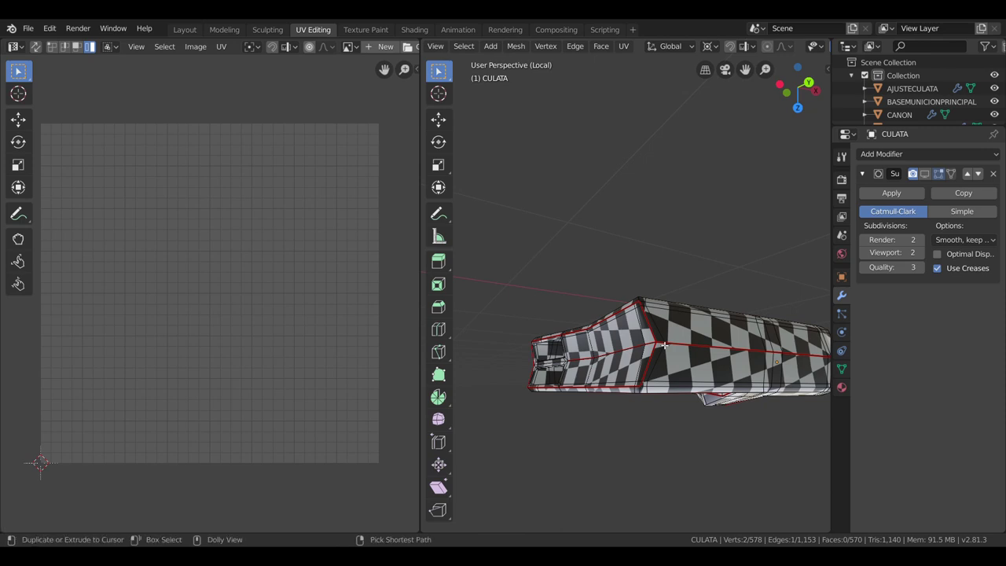
Mark a seam along an edge path on the CULATA stock
left_click(664, 345, "ctrl")
key("u")
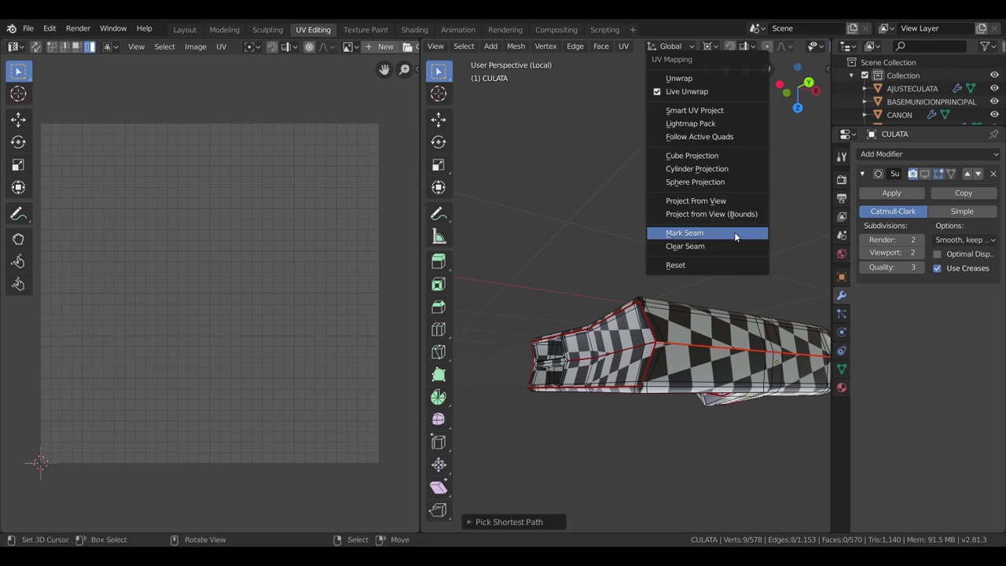
left_click(734, 232)
scroll(732, 340, "down", 2)
middle_click_drag(732, 341, 704, 320)
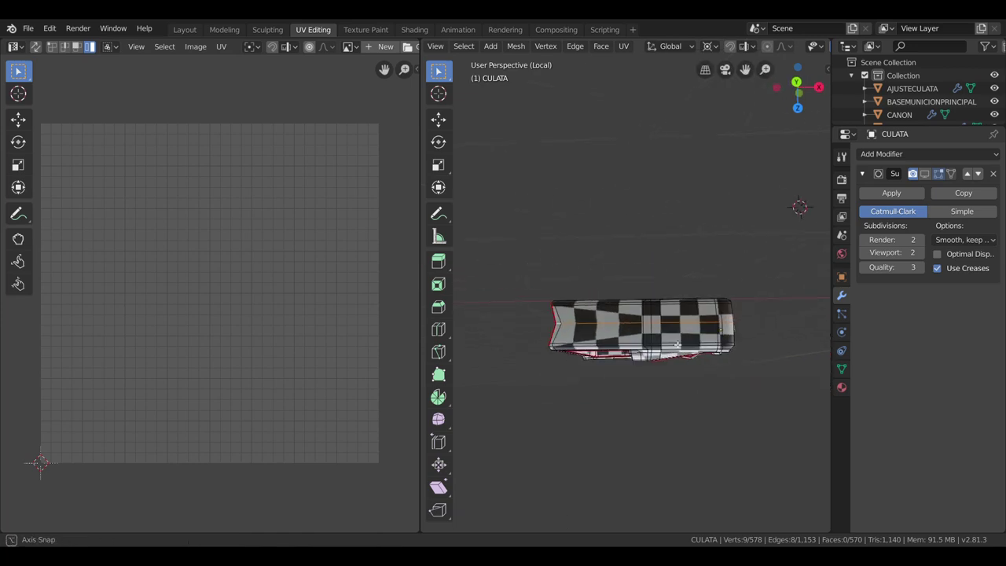
middle_click_drag(703, 320, 554, 291)
mouse_move(673, 299)
middle_mouse_down()
mouse_move(658, 260)
mouse_move(687, 141)
middle_mouse_up()
scroll(687, 141, "up", 4)
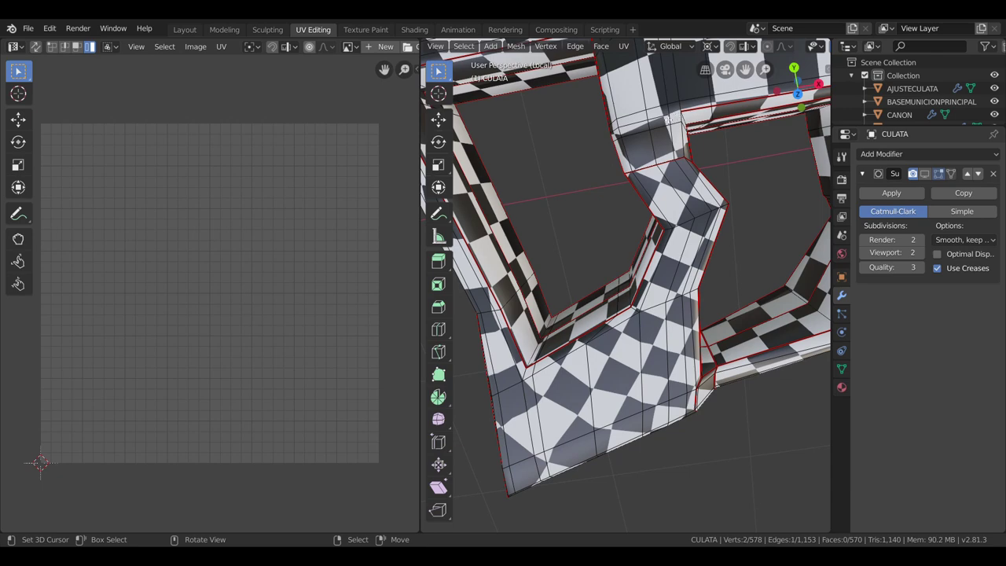
Clear the seam from an edge path on the stock's inner rim
left_click(617, 135, "ctrl")
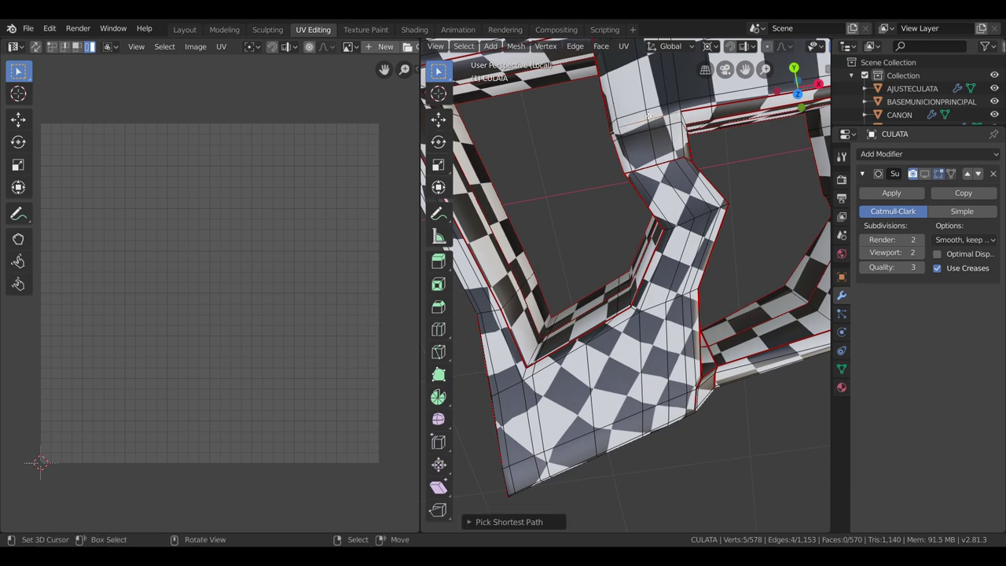
key("u")
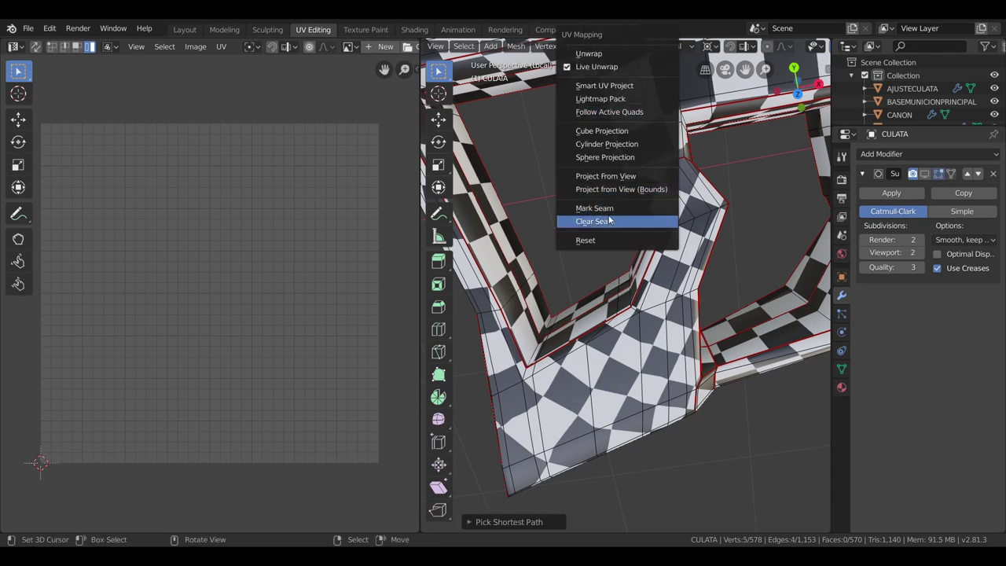
left_click(610, 221)
scroll(617, 213, "down", 5)
mouse_move(617, 213)
middle_mouse_down()
mouse_move(592, 338)
mouse_move(739, 278)
middle_mouse_up()
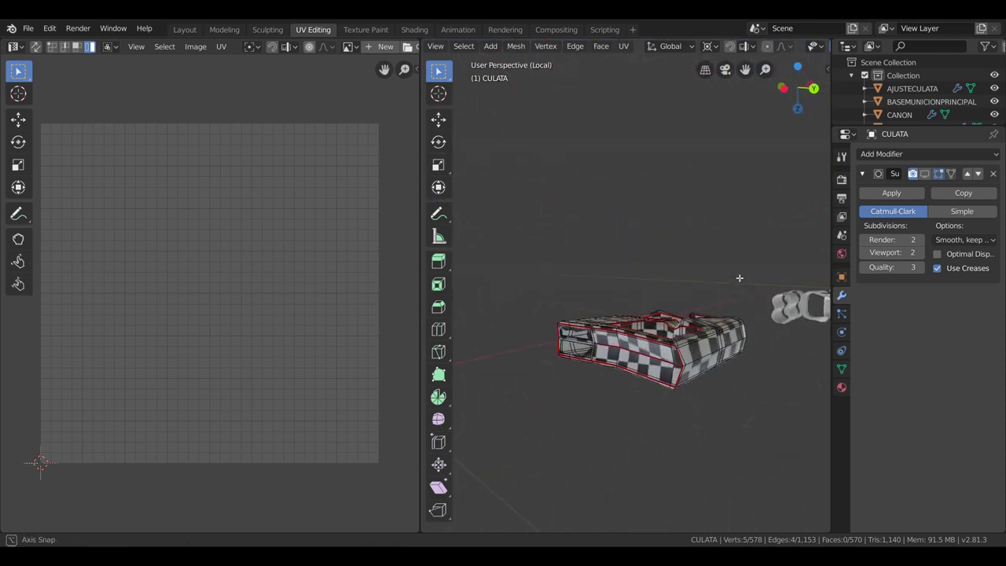
middle_click_drag(739, 277, 492, 337)
scroll(454, 236, "up", 5)
Mark the current edge selection as a seam and inspect the whole stock
middle_click_drag(455, 236, 731, 247)
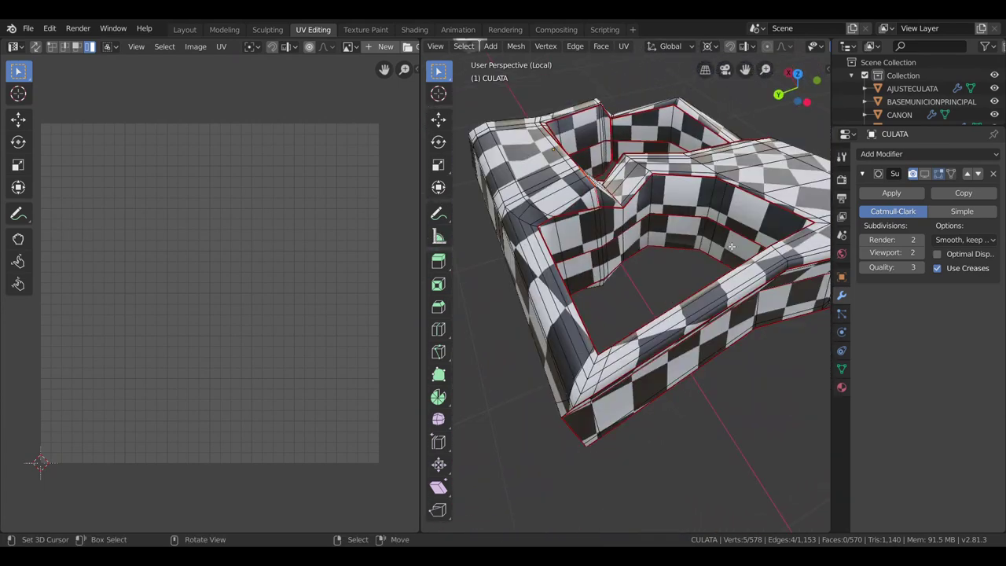
key("u")
left_click(714, 204)
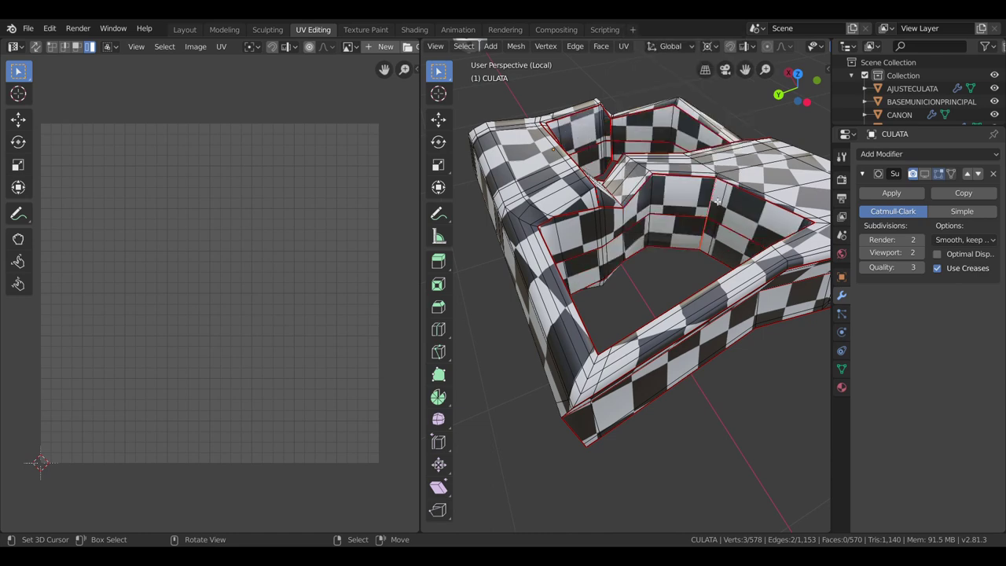
scroll(714, 204, "down", 4)
mouse_move(714, 205)
middle_mouse_down()
mouse_move(699, 233)
mouse_move(525, 242)
middle_mouse_up()
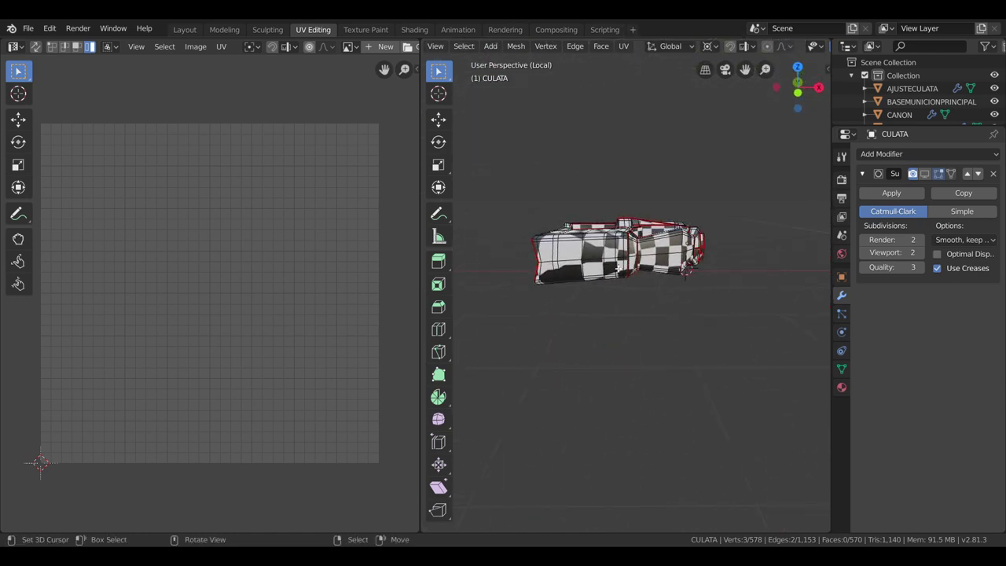
scroll(684, 270, "up", 5)
mouse_move(684, 271)
middle_mouse_down()
mouse_move(635, 274)
mouse_move(643, 251)
middle_mouse_up()
mouse_move(575, 250)
middle_mouse_down()
mouse_move(600, 265)
mouse_move(593, 289)
middle_mouse_up()
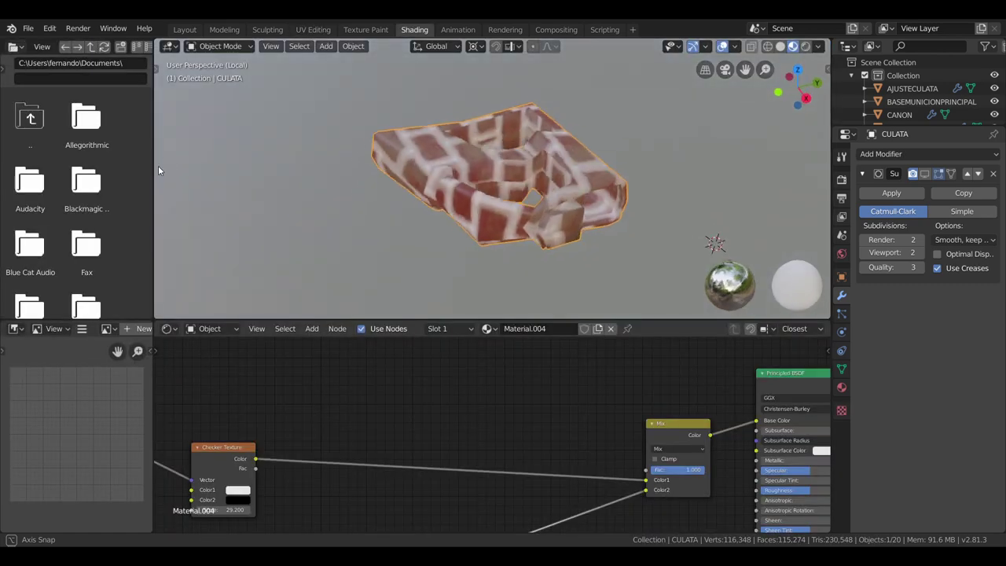
Preview the brick-textured stock in Shading, then return to the UV Editing workspace
middle_click_drag(200, 127, 201, 172)
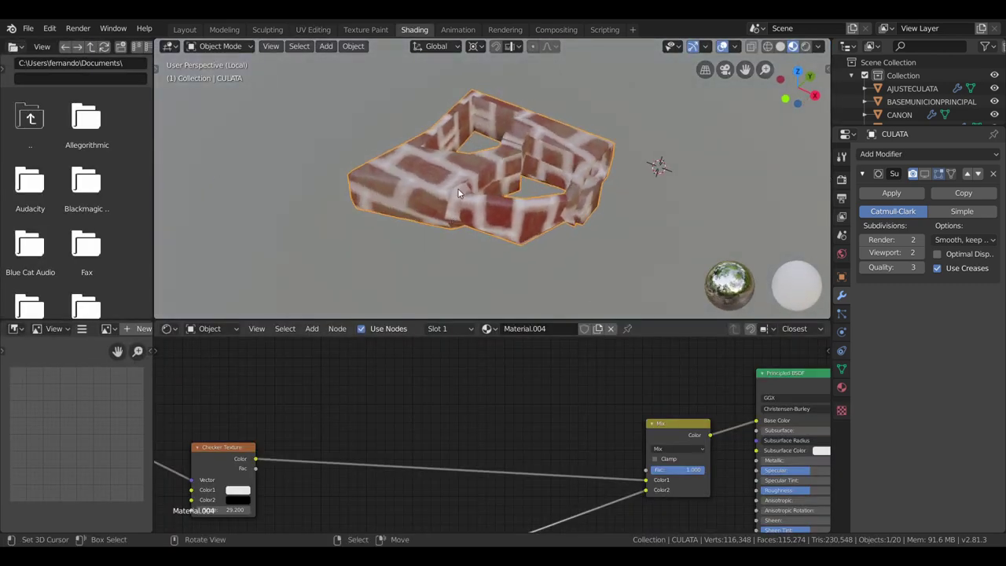
left_click(361, 30)
left_click(312, 29)
mouse_move(633, 243)
middle_mouse_down()
mouse_move(615, 187)
mouse_move(604, 212)
mouse_move(618, 296)
middle_mouse_up()
Clear the seam from a single selected edge of the stock
left_click(623, 306)
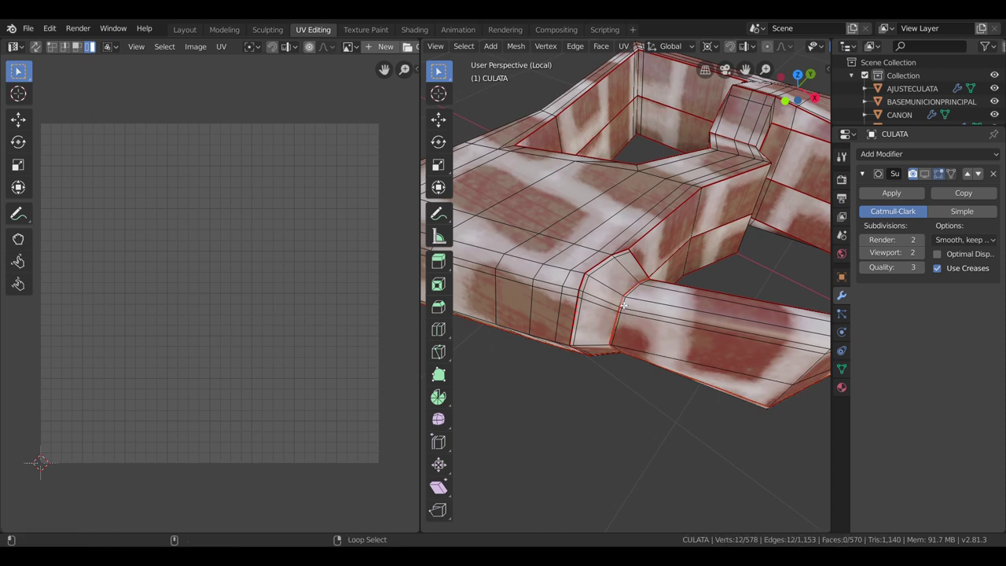
key("x")
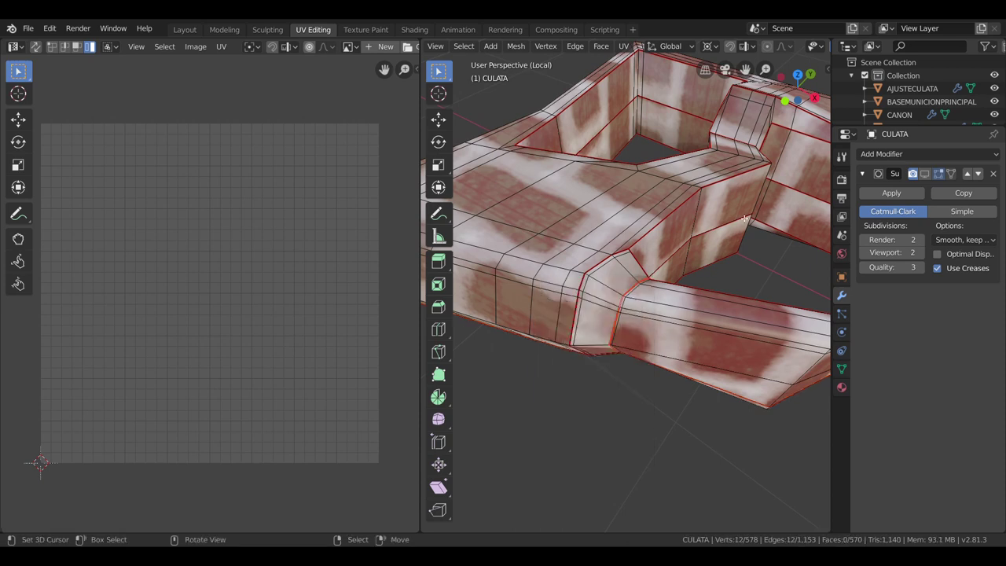
key("u")
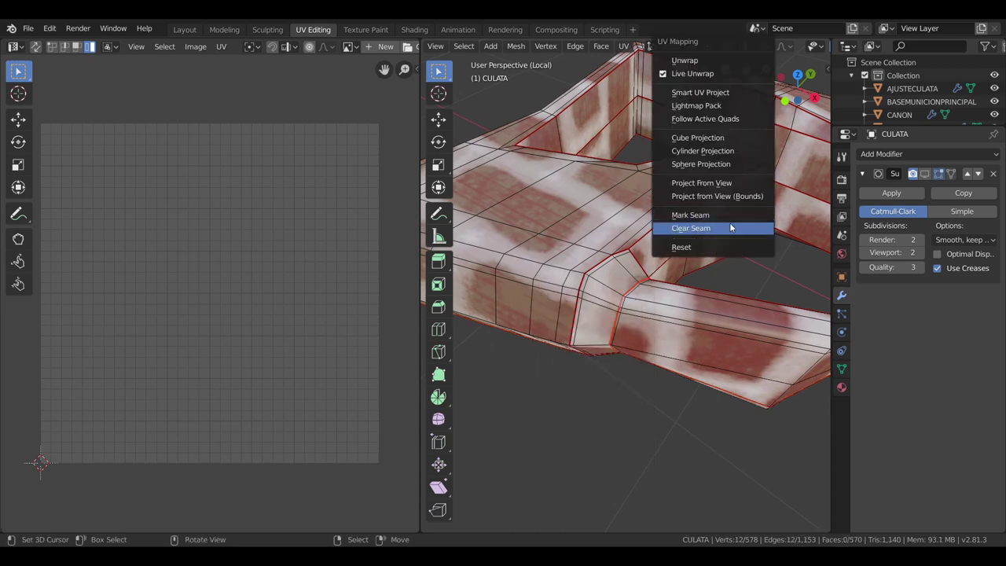
left_click(730, 227)
mouse_move(716, 257)
middle_mouse_down()
mouse_move(611, 251)
mouse_move(675, 230)
middle_mouse_up()
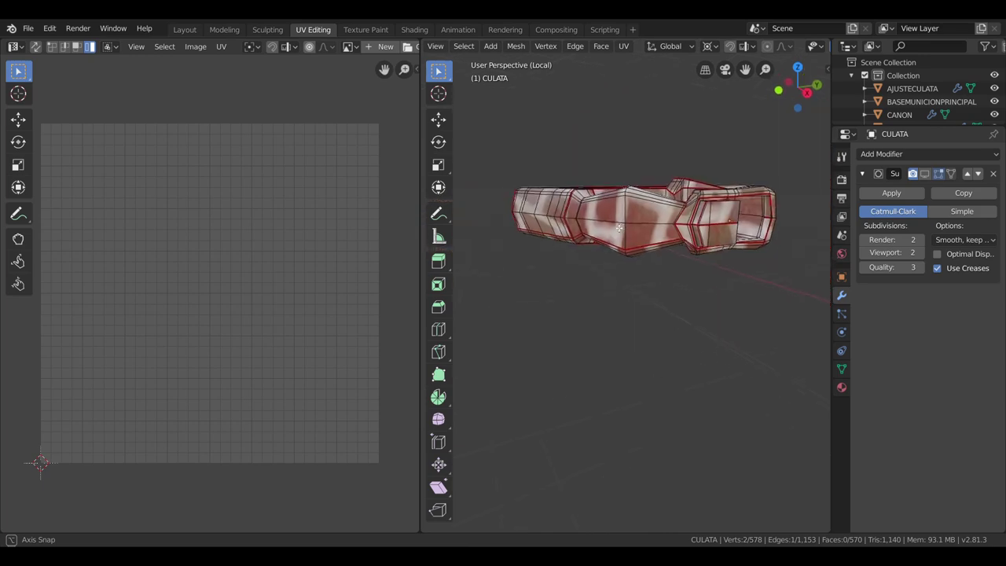
mouse_move(676, 230)
middle_mouse_down()
mouse_move(726, 180)
mouse_move(680, 165)
mouse_move(759, 298)
middle_mouse_up()
scroll(726, 180, "up", 5)
scroll(762, 286, "up", 3)
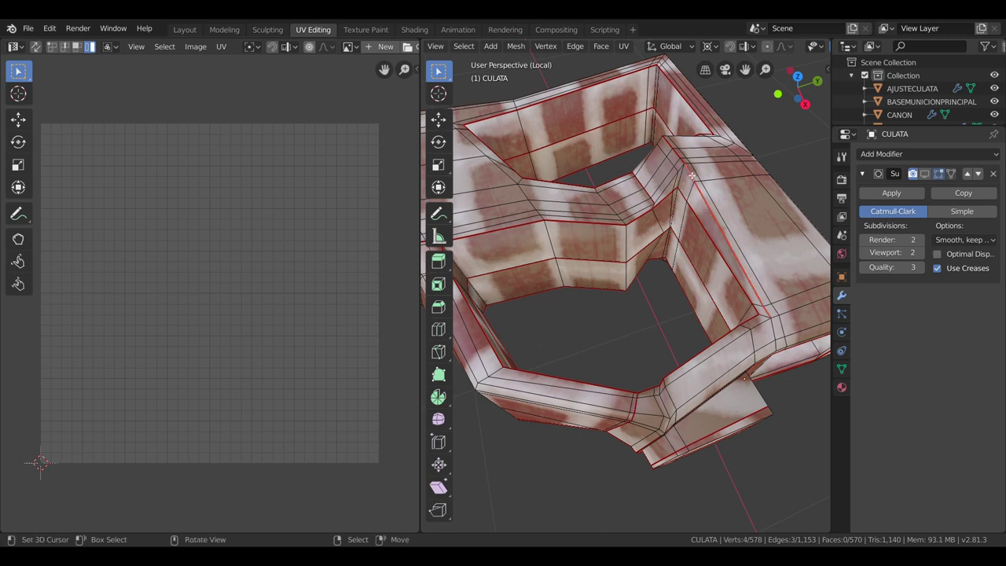
Apply Project From View to the selection, then mark the edge as a seam
key("u")
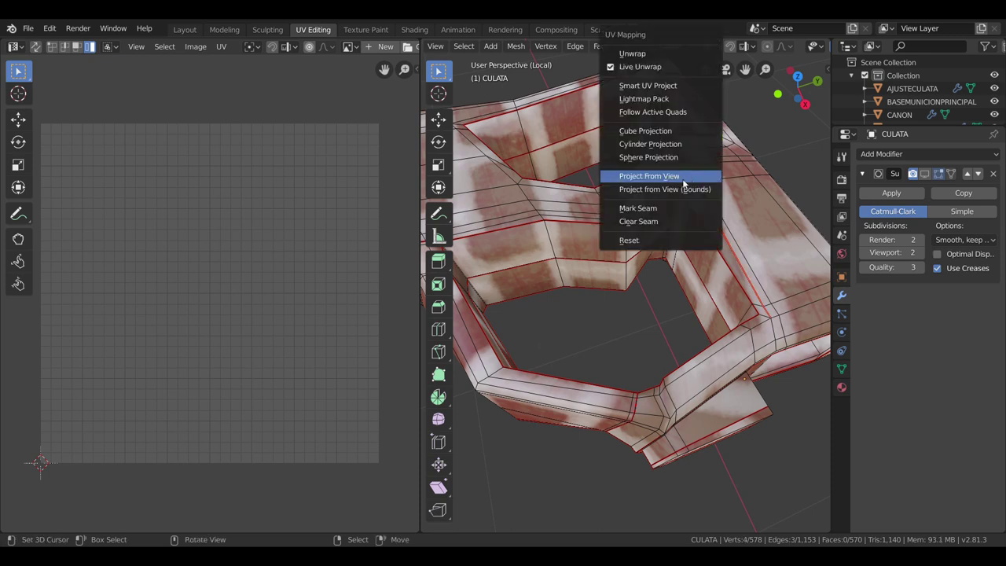
left_click(670, 217)
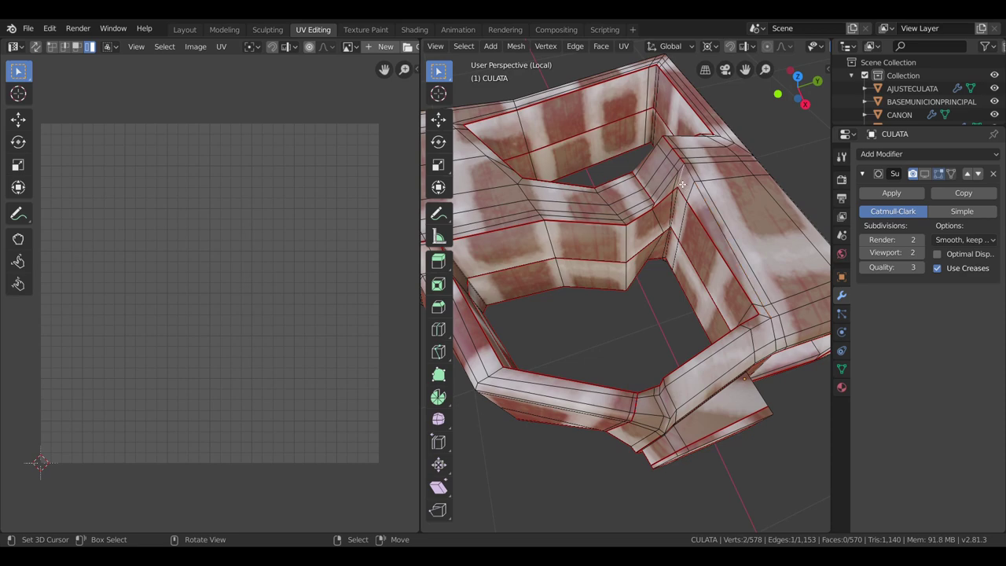
key("u")
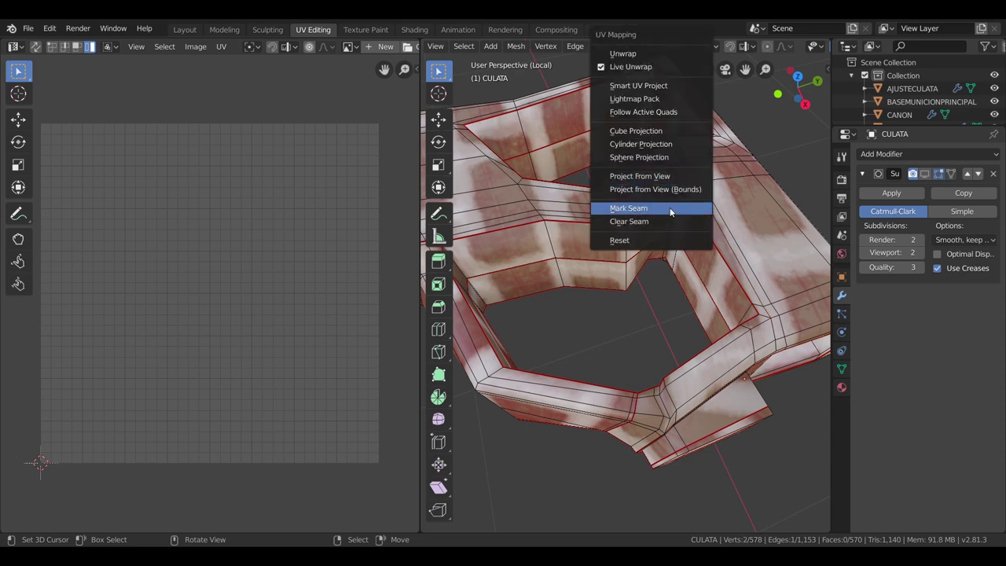
left_click(669, 215)
middle_click_drag(669, 215, 758, 211)
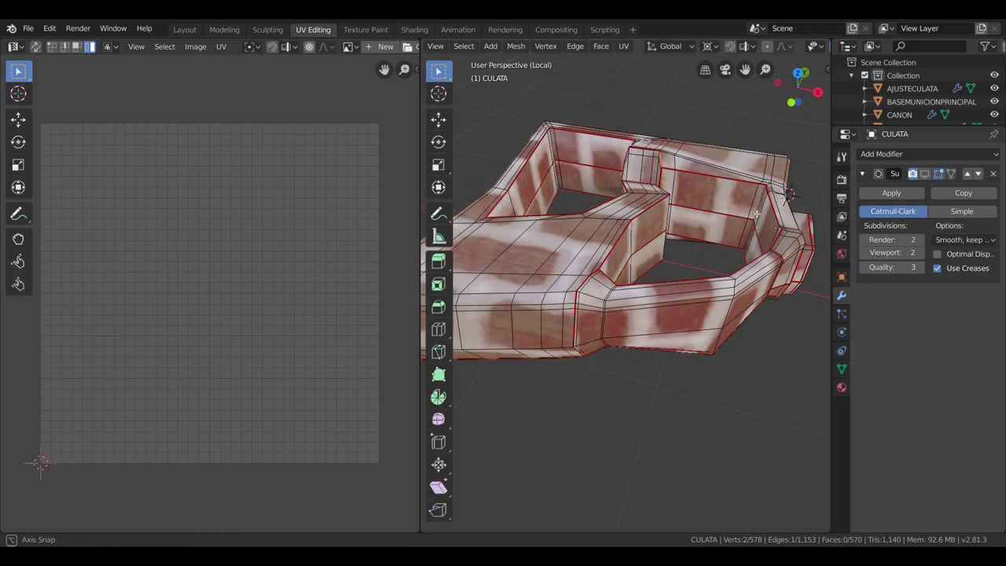
mouse_move(723, 206)
middle_mouse_down()
mouse_move(636, 234)
mouse_move(620, 227)
mouse_move(659, 216)
mouse_move(668, 134)
middle_mouse_up()
In Shading, enable the Subdivision modifier's viewport display and inspect the brick-wrapped stock
left_click(414, 29)
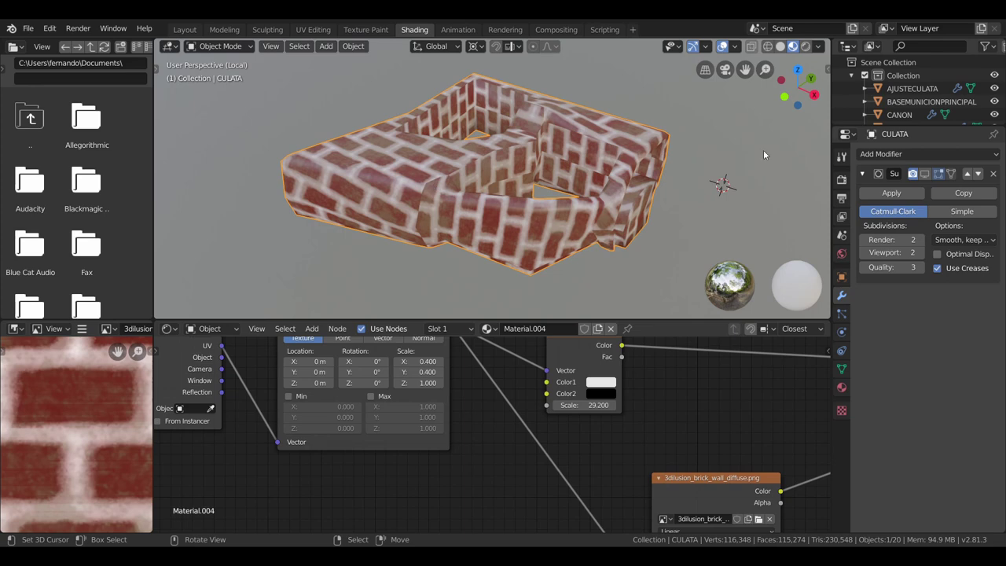
left_click(924, 174)
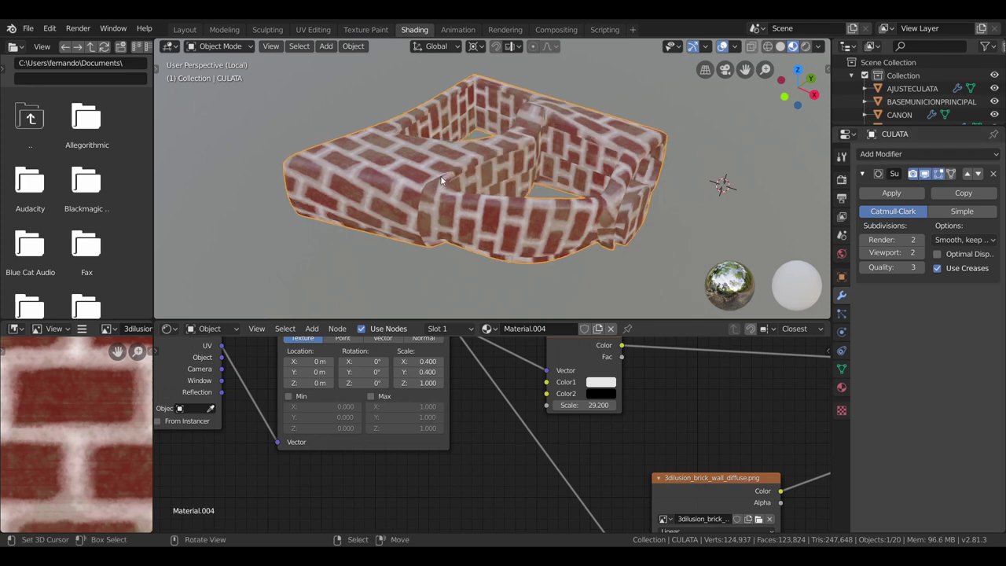
middle_click_drag(425, 225, 537, 119)
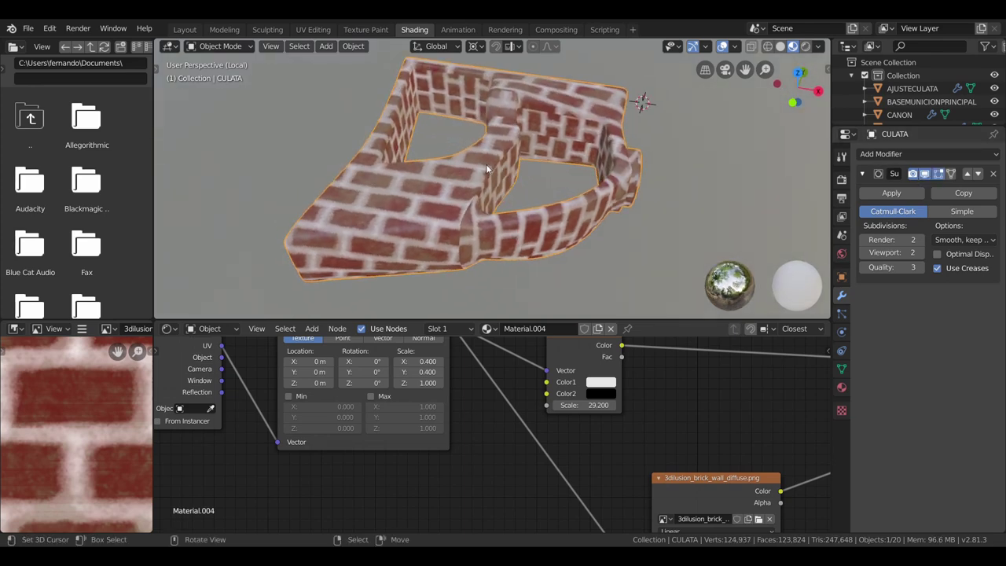
mouse_move(546, 210)
middle_mouse_down()
mouse_move(649, 206)
mouse_move(625, 274)
mouse_move(559, 303)
mouse_move(588, 220)
mouse_move(539, 215)
mouse_move(548, 246)
mouse_move(581, 236)
mouse_move(561, 229)
mouse_move(529, 135)
mouse_move(500, 172)
mouse_move(526, 67)
mouse_move(494, 107)
mouse_move(602, 141)
middle_mouse_up()
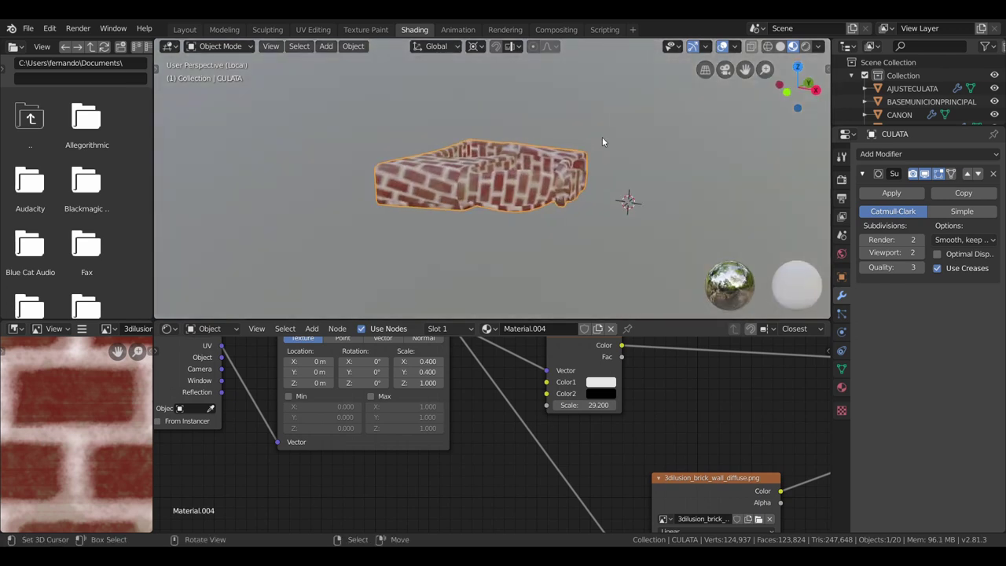
mouse_move(578, 244)
middle_mouse_down()
mouse_move(542, 189)
mouse_move(553, 205)
middle_mouse_up()
scroll(518, 197, "up", 5)
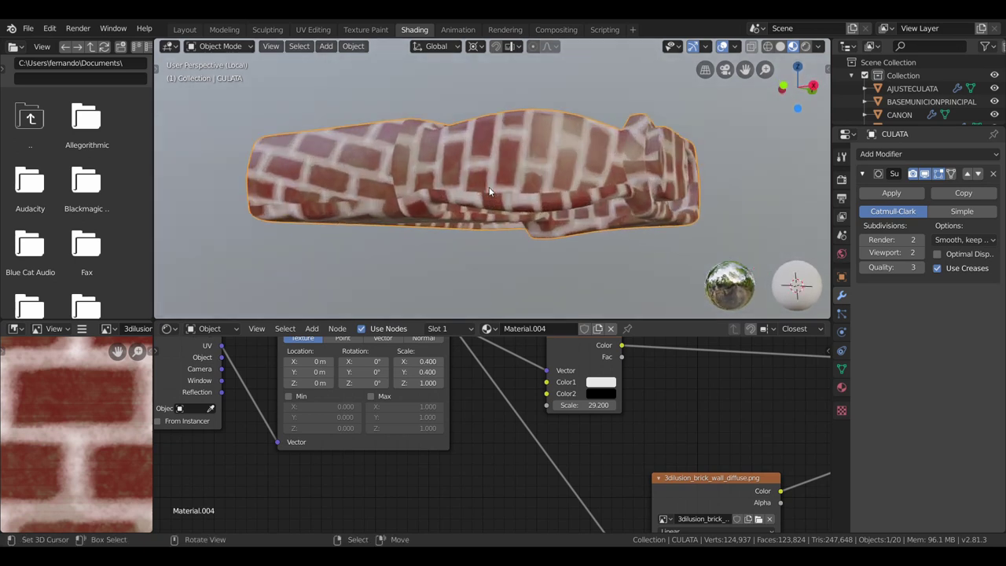
In Edit Mode, enable on-cage subdivision display and change the seam on one edge
key("Tab")
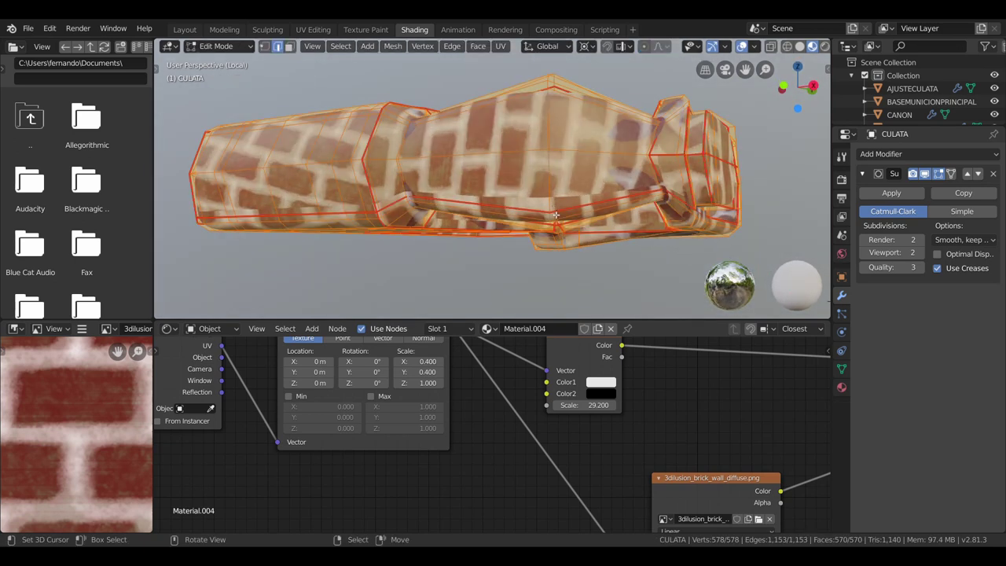
left_click(633, 197)
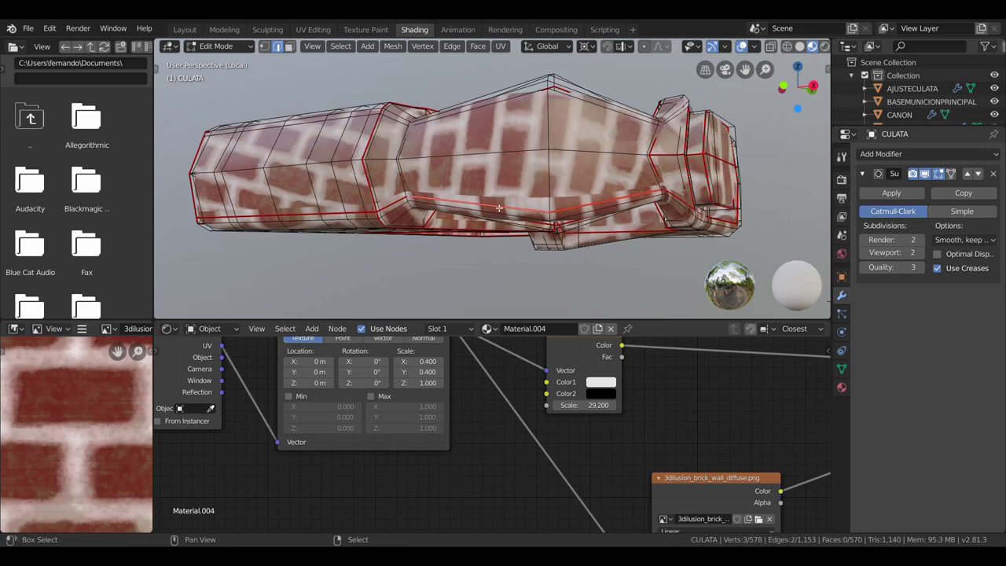
middle_click_drag(498, 207, 399, 140)
middle_click_drag(628, 122, 569, 166)
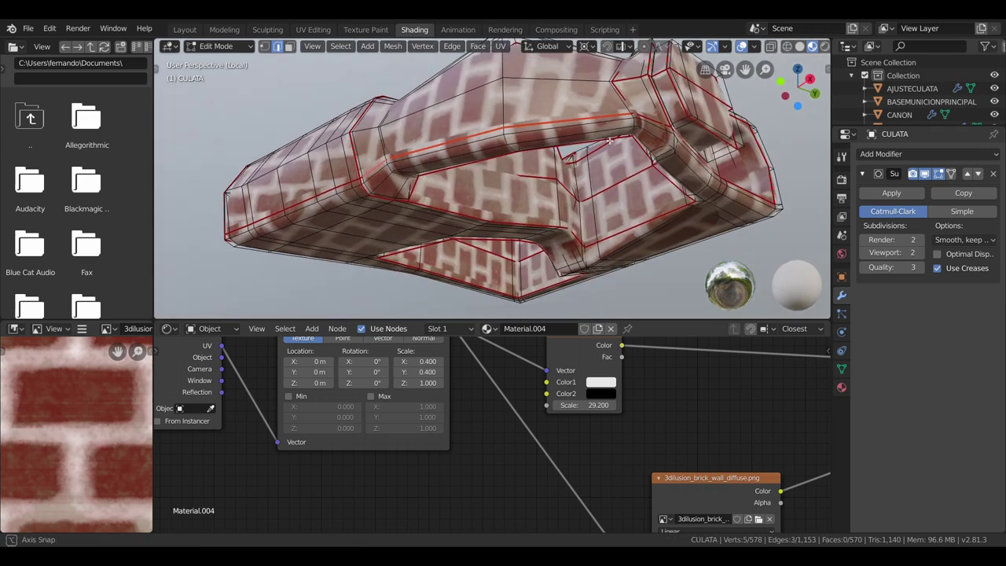
left_click(938, 173)
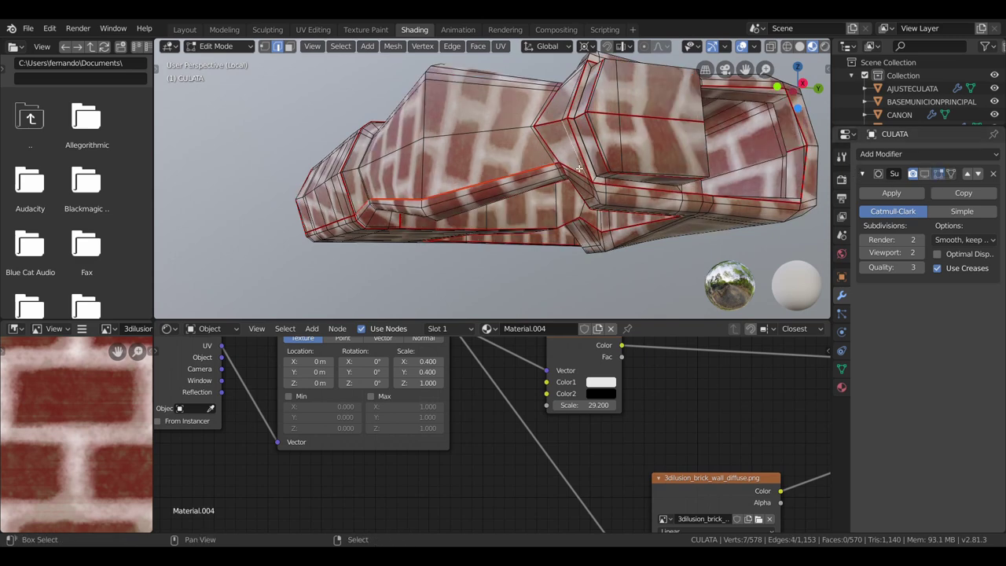
middle_click_drag(576, 171, 598, 167)
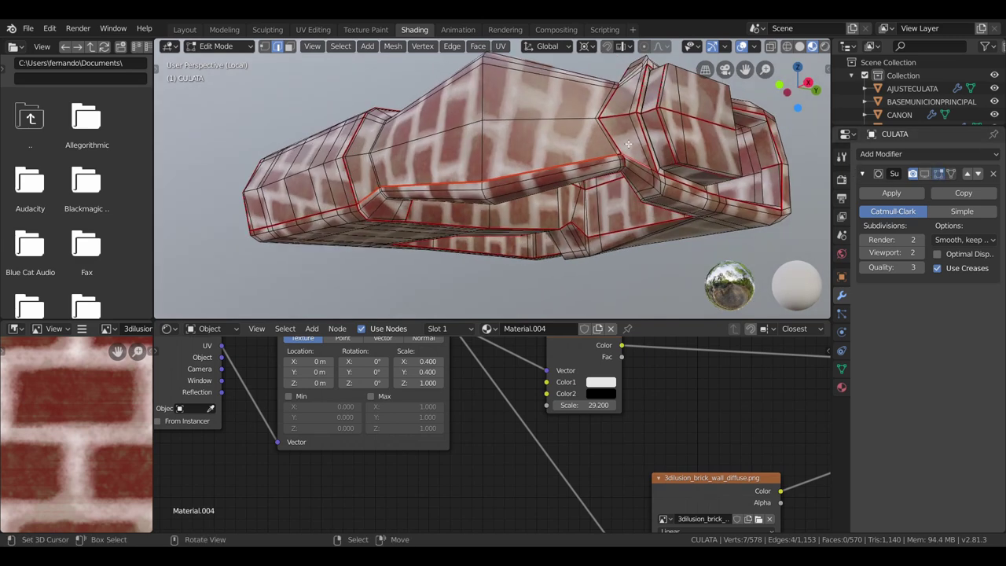
key("u")
left_click(603, 225)
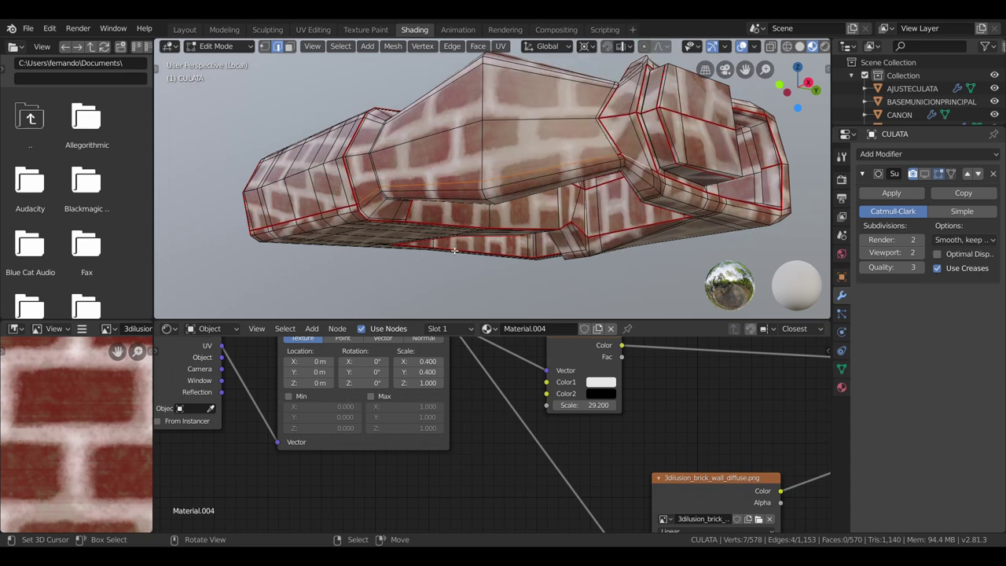
middle_click_drag(454, 250, 628, 220)
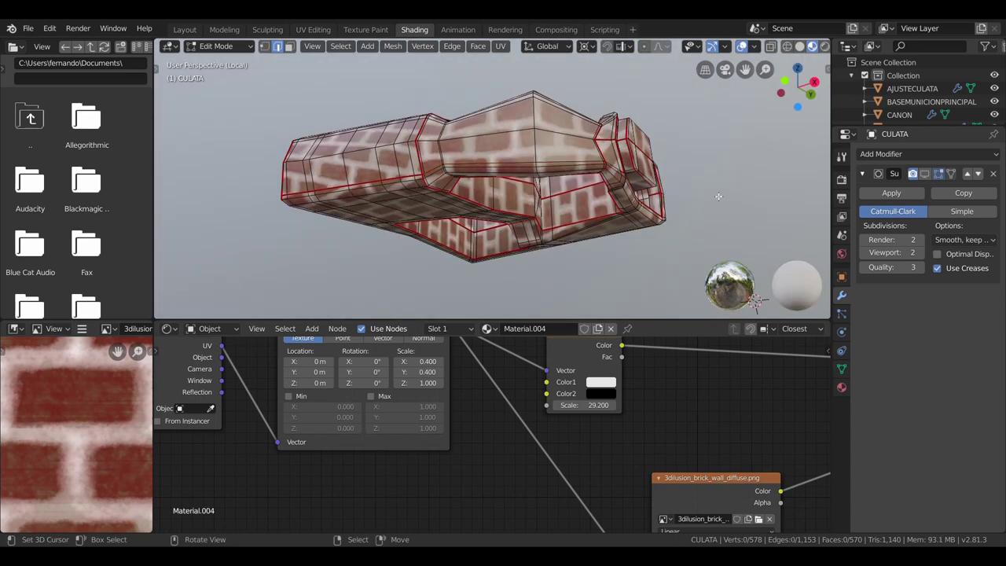
Preview the re-mapped brick texture on the smoothed stock in Object Mode
key("Tab")
mouse_move(671, 179)
middle_mouse_down()
mouse_move(652, 143)
mouse_move(573, 131)
mouse_move(607, 131)
middle_mouse_up()
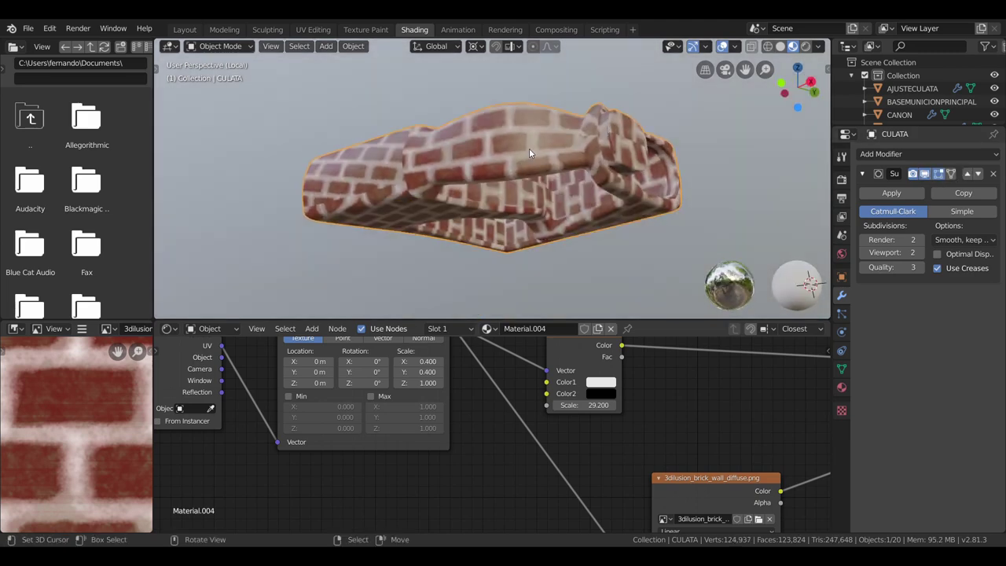
middle_click_drag(446, 163, 453, 165)
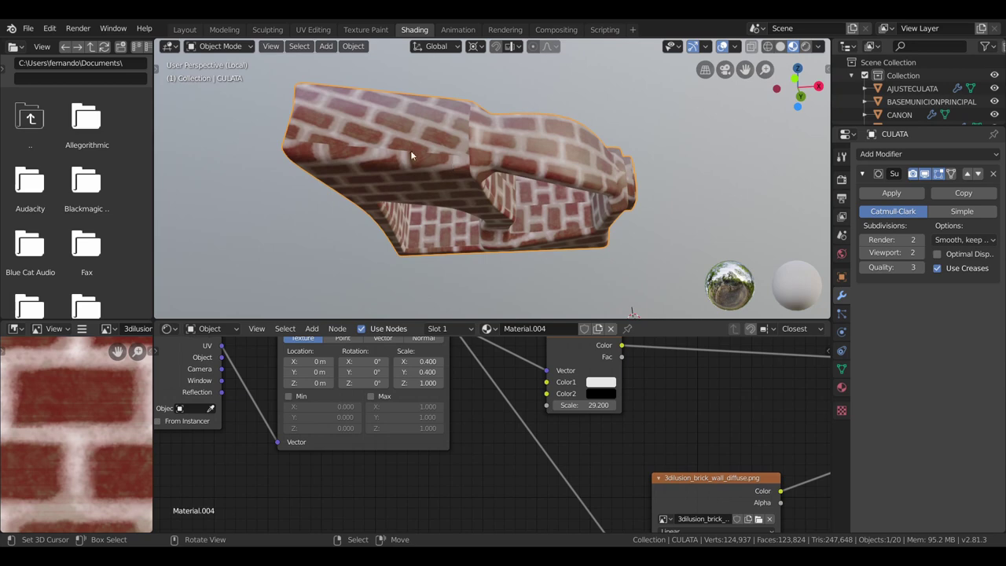
mouse_move(394, 143)
middle_mouse_down()
mouse_move(418, 252)
mouse_move(402, 221)
mouse_move(424, 126)
mouse_move(363, 101)
mouse_move(432, 170)
mouse_move(514, 190)
middle_mouse_up()
Clear the seam from an edge path along the stock's side
key("Tab")
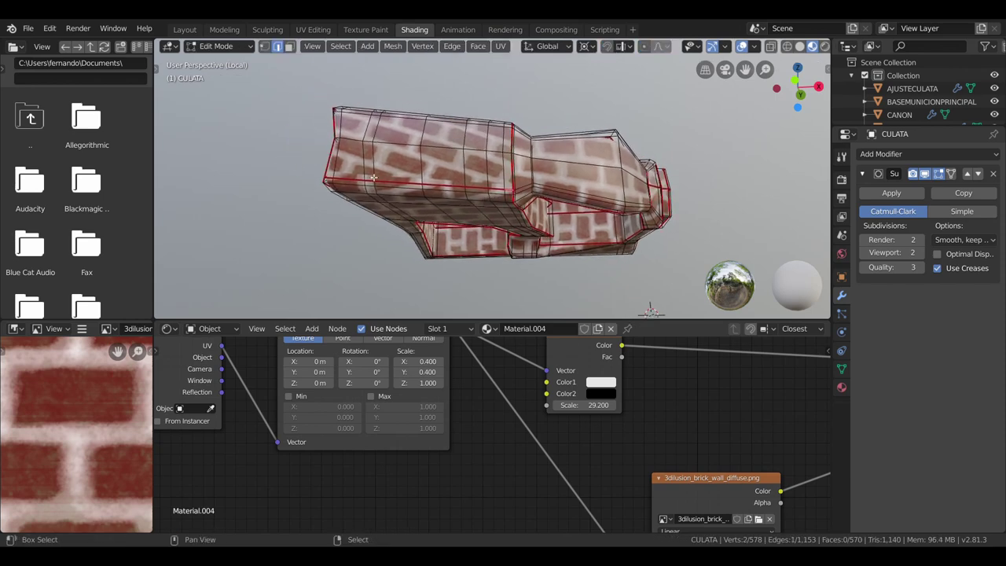
left_click(334, 179, "ctrl")
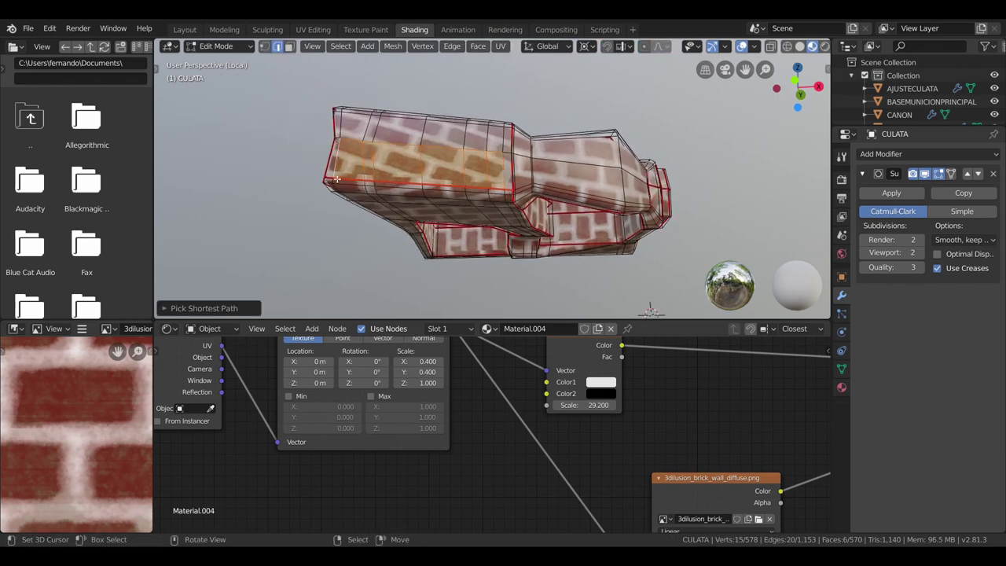
left_click(372, 182)
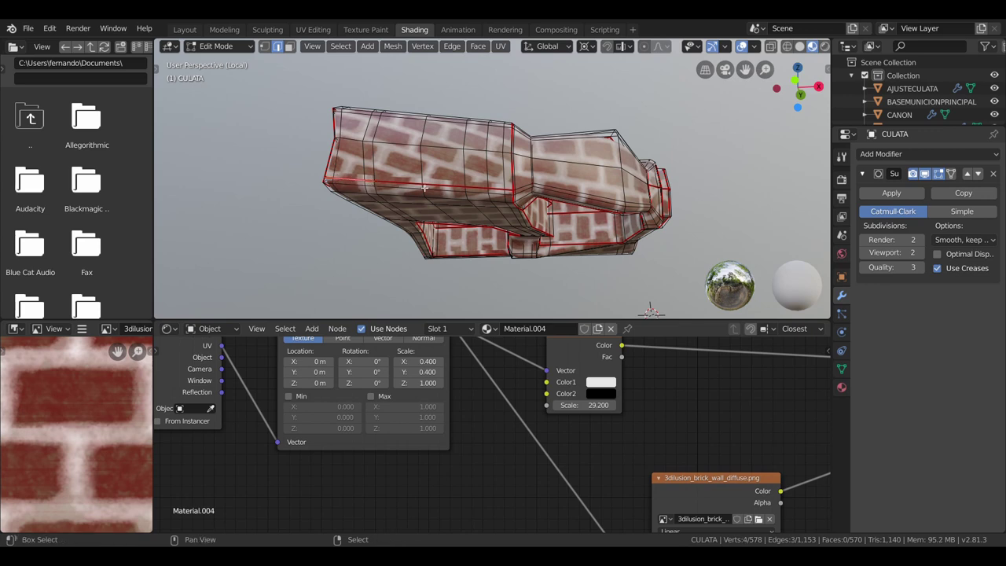
left_click(512, 192, "ctrl")
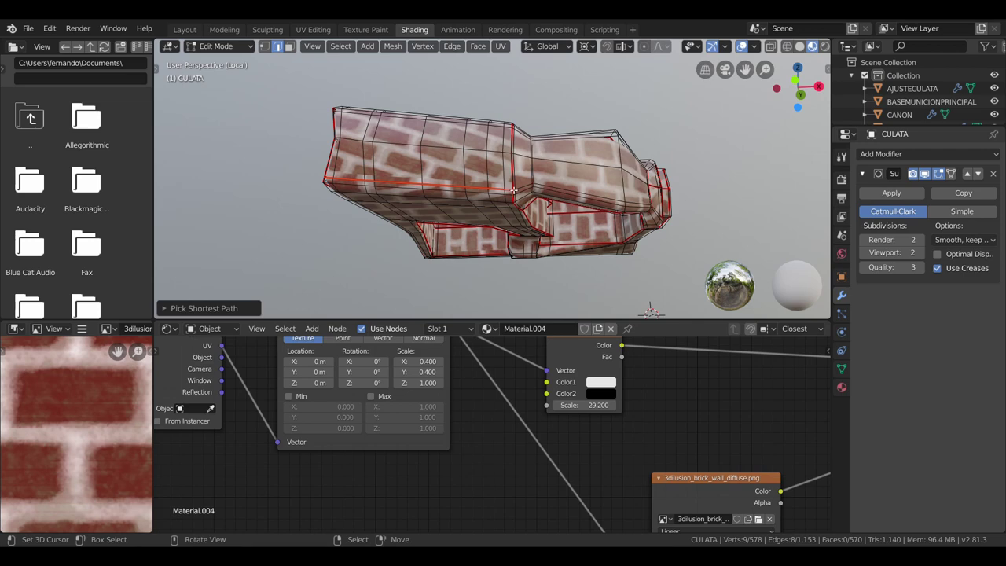
key("u")
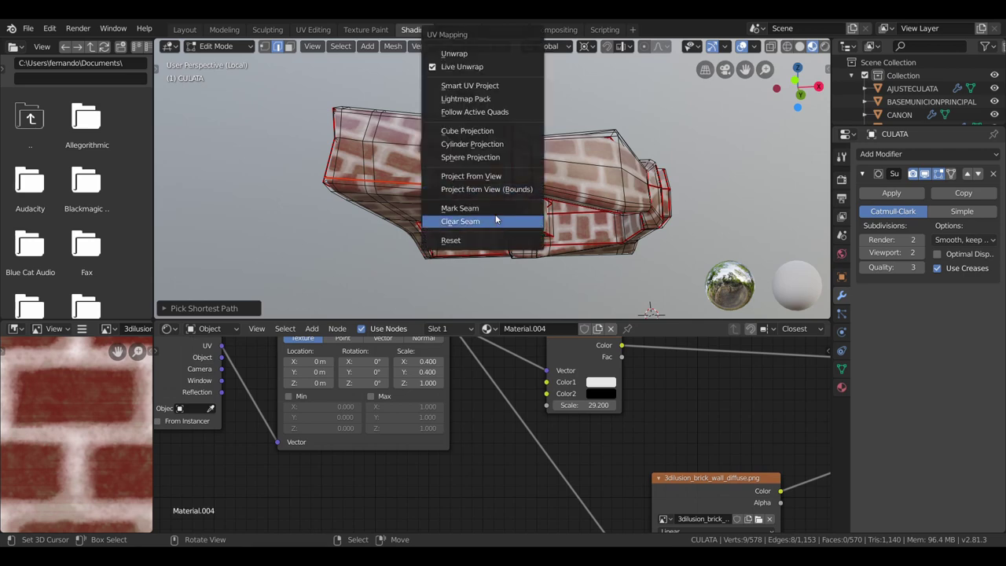
left_click(497, 221)
mouse_move(493, 205)
middle_mouse_down()
mouse_move(499, 124)
mouse_move(423, 112)
middle_mouse_up()
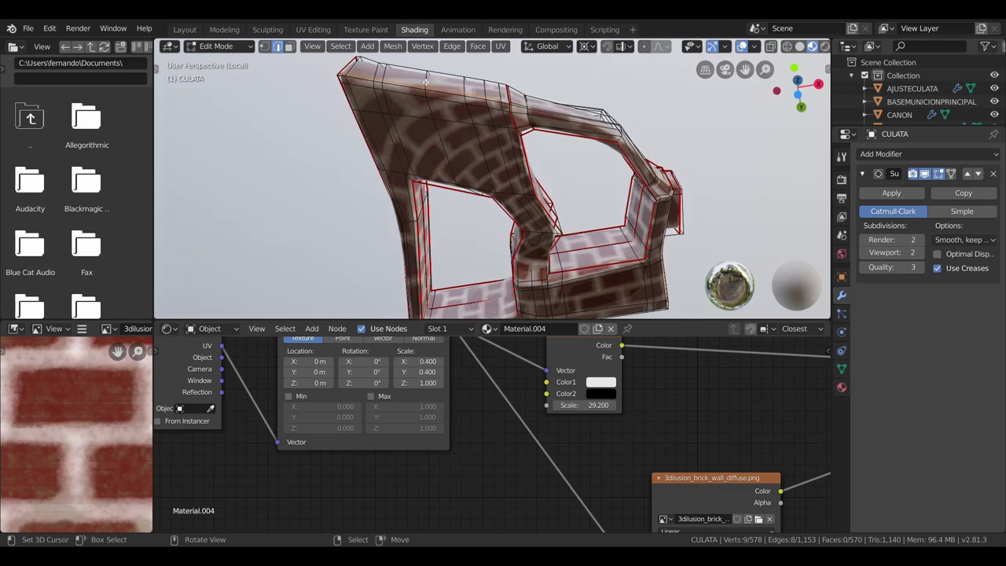
mouse_move(410, 205)
middle_mouse_down()
mouse_move(443, 213)
mouse_move(411, 146)
middle_mouse_up()
scroll(443, 213, "up", 2)
scroll(443, 213, "up", 2)
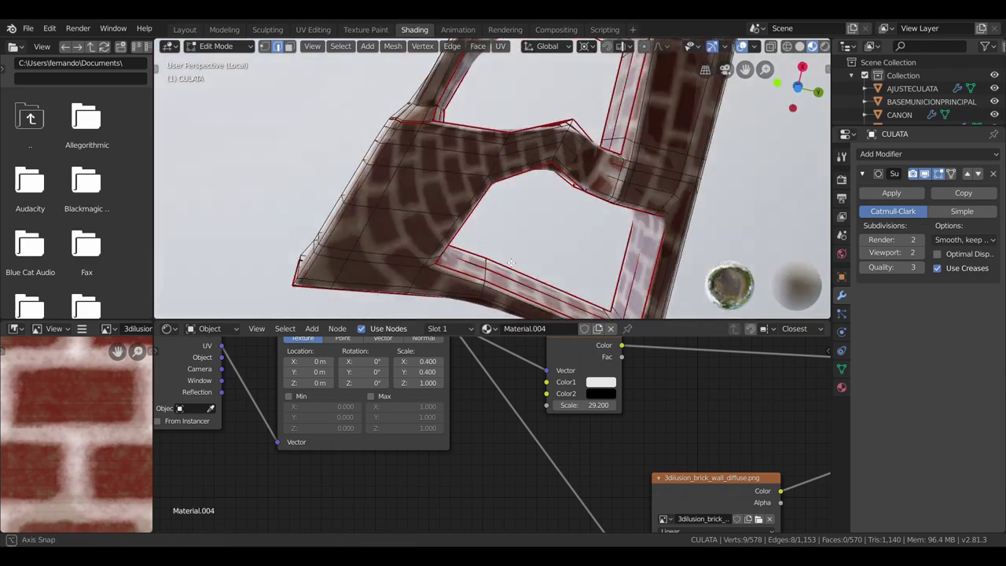
Mark a new seam on a single edge and return to Object Mode
left_click(411, 146)
mouse_move(411, 146)
middle_mouse_down()
mouse_move(522, 141)
mouse_move(460, 133)
middle_mouse_up()
key("u")
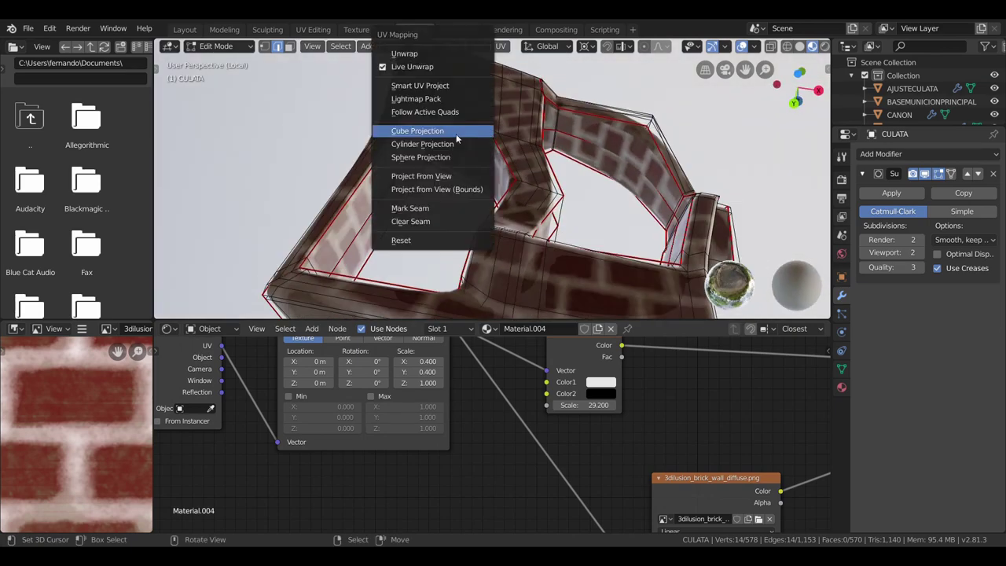
left_click(435, 209)
mouse_move(520, 186)
middle_mouse_down()
mouse_move(507, 234)
mouse_move(473, 203)
mouse_move(403, 202)
mouse_move(452, 205)
mouse_move(468, 190)
mouse_move(514, 195)
mouse_move(515, 210)
mouse_move(496, 82)
mouse_move(500, 291)
mouse_move(511, 304)
mouse_move(529, 50)
mouse_move(529, 94)
mouse_move(487, 103)
mouse_move(469, 215)
middle_mouse_up()
scroll(403, 202, "up", 2)
key("Tab")
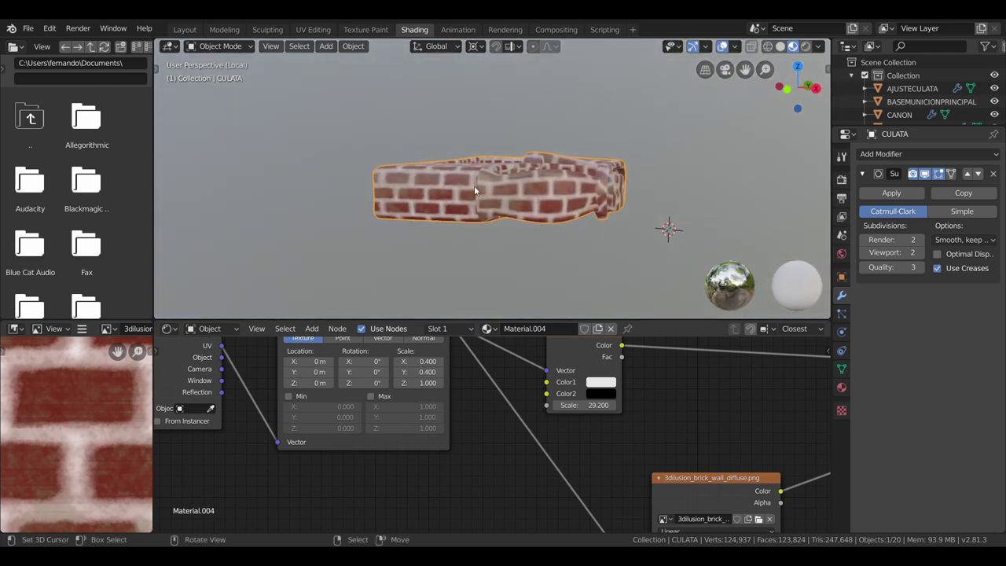
Open the UV Editing workspace and select the whole stock mesh in Edit Mode
scroll(473, 185, "up", 2)
scroll(473, 186, "up", 1)
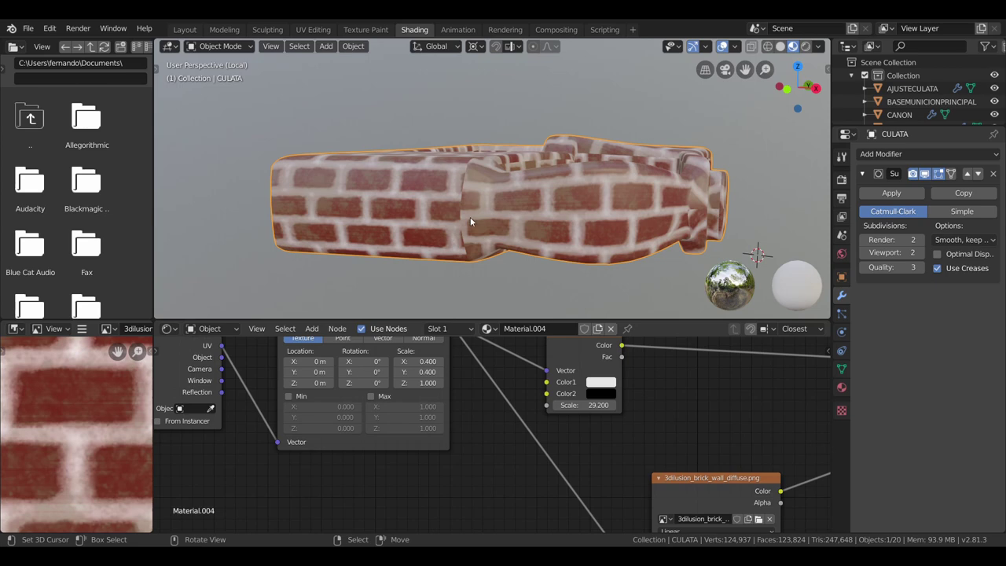
left_click(310, 31)
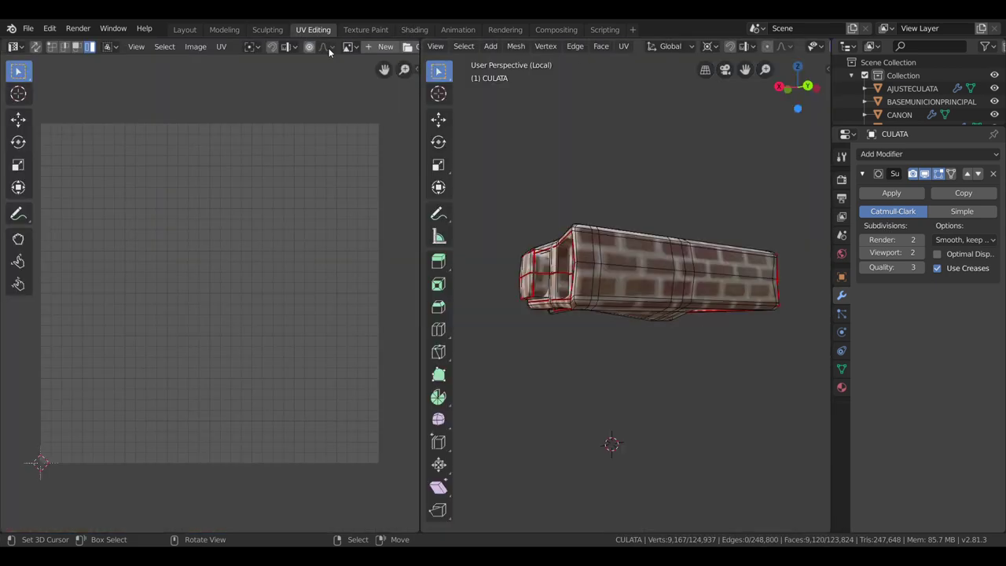
mouse_move(587, 294)
middle_mouse_down()
mouse_move(629, 293)
mouse_move(489, 299)
middle_mouse_up()
key("Tab")
key("Tab")
key("a")
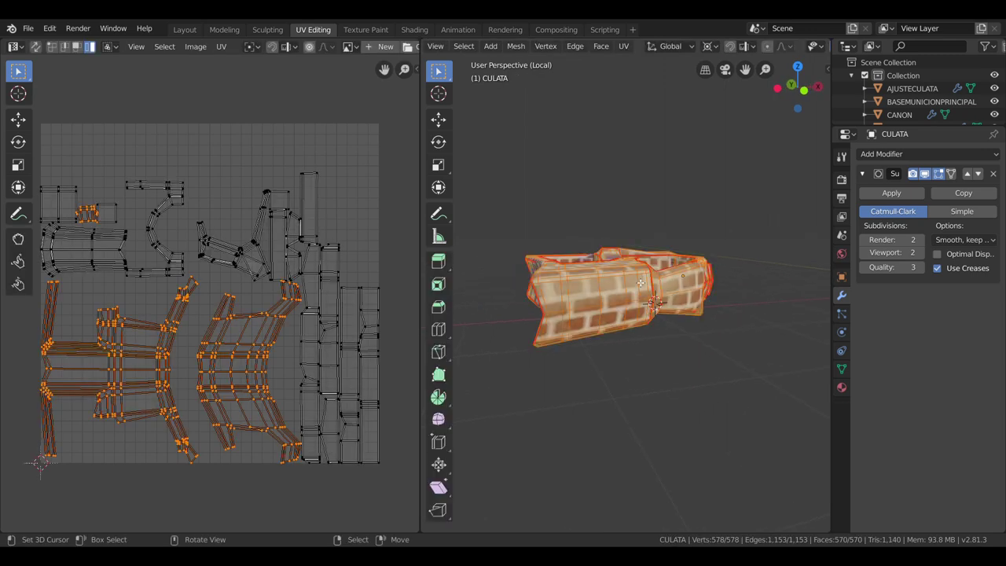
With all faces selected, shift one UV island slightly left in the UV editor
scroll(628, 285, "up", 2)
scroll(621, 311, "up", 2)
scroll(589, 291, "up", 2)
left_click(574, 286)
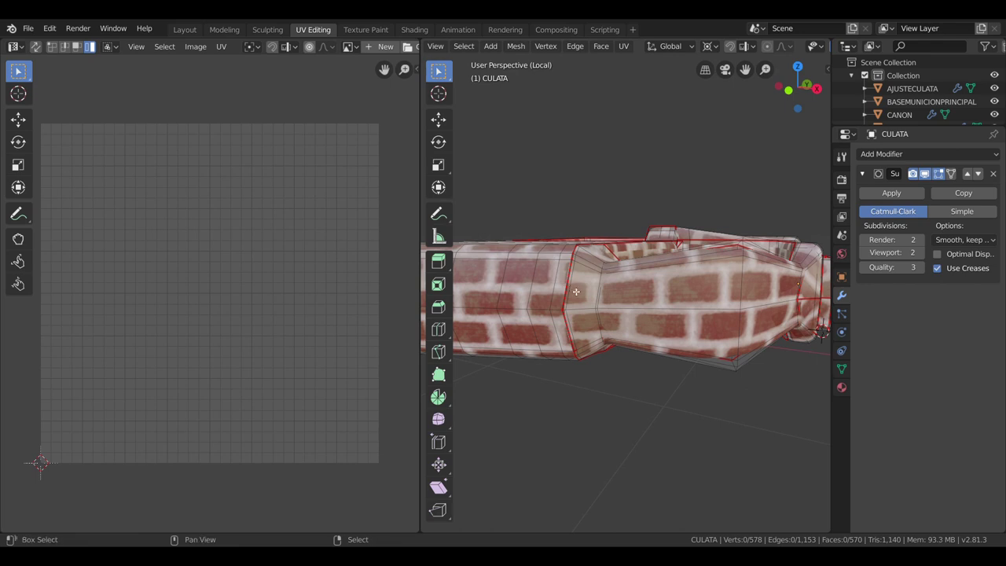
left_click(592, 296, "ctrl+alt")
key("alt+a")
left_click(562, 284, "ctrl+alt")
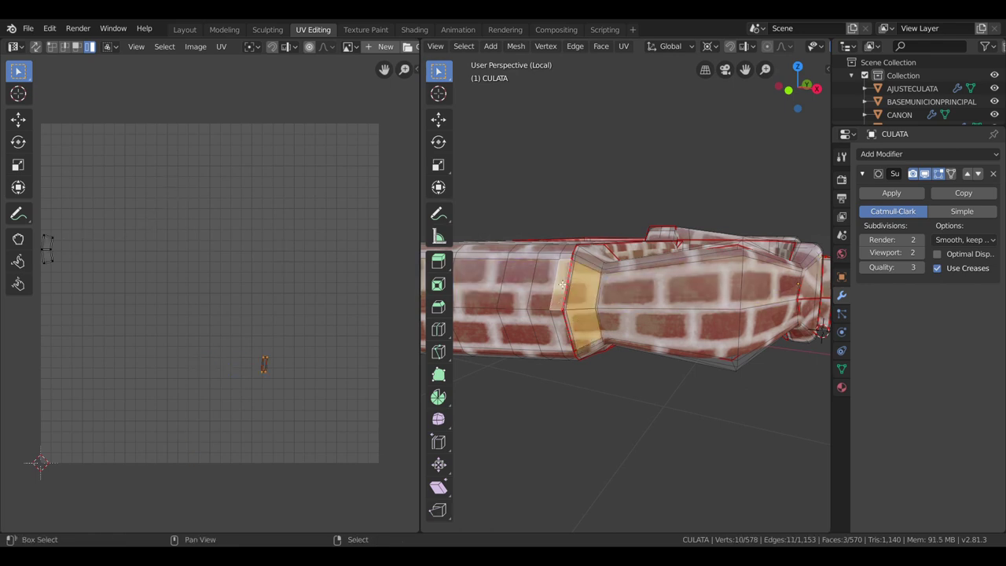
key("a")
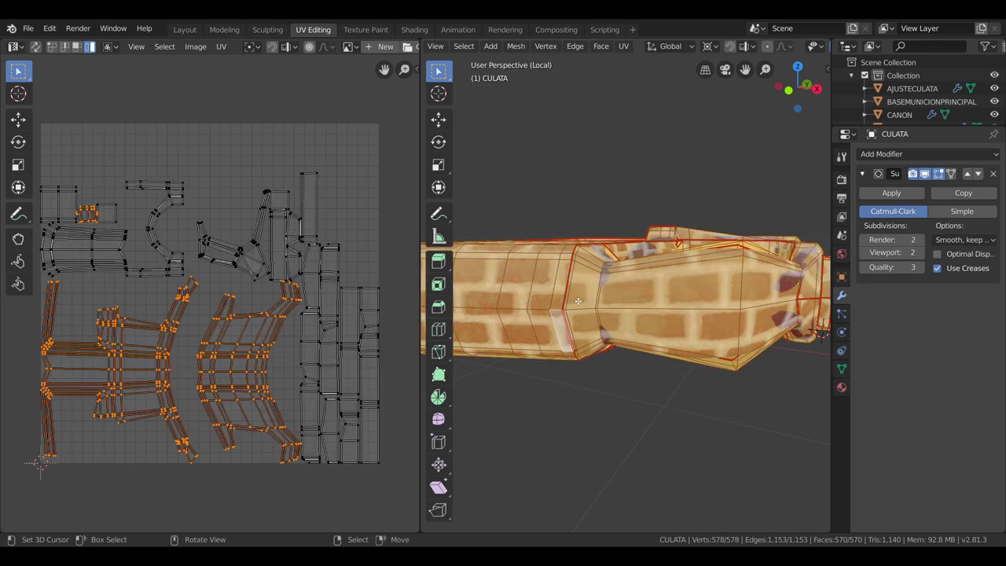
left_click(267, 374)
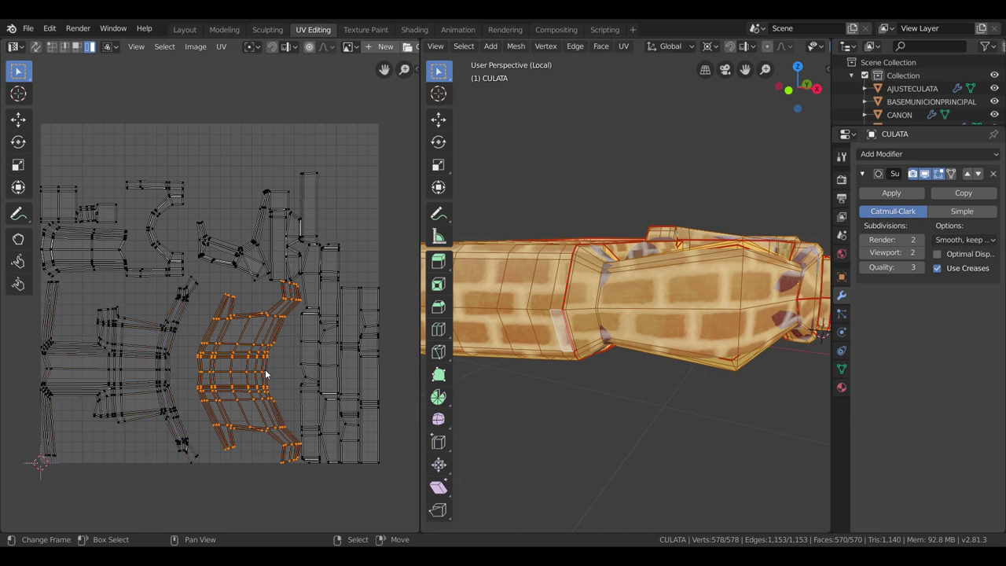
key("g")
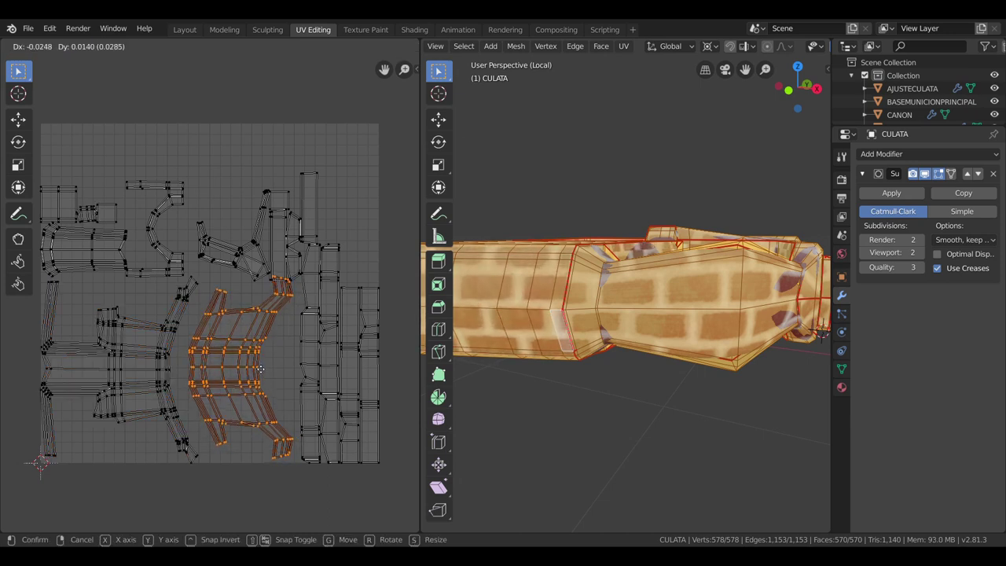
left_click(260, 367)
Return to Object Mode to preview the bricks on the stock's inner walls
mouse_move(597, 341)
middle_mouse_down()
mouse_move(630, 365)
mouse_move(652, 331)
middle_mouse_up()
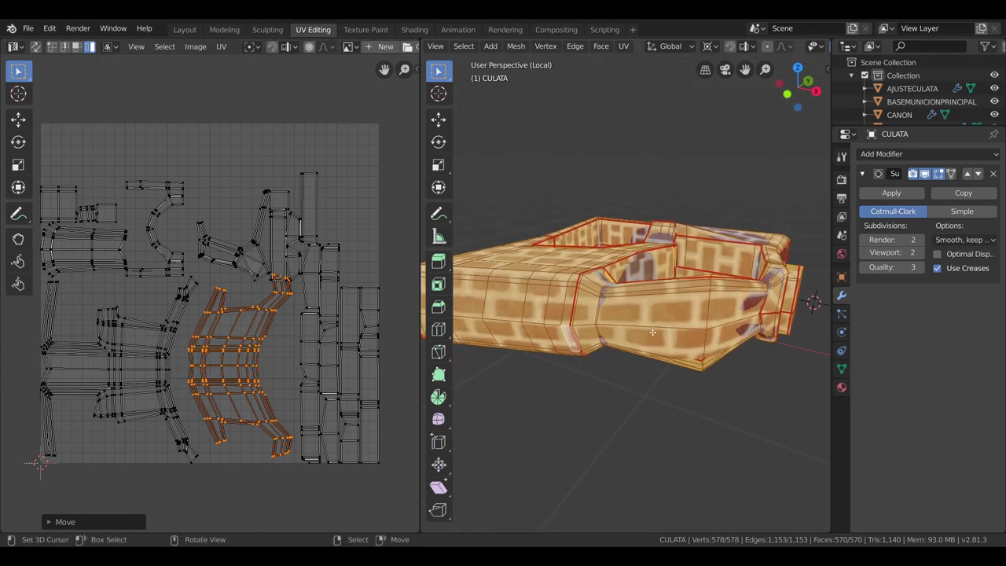
key("Tab")
mouse_move(649, 333)
middle_mouse_down()
mouse_move(577, 315)
mouse_move(603, 332)
middle_mouse_up()
scroll(577, 315, "up", 3)
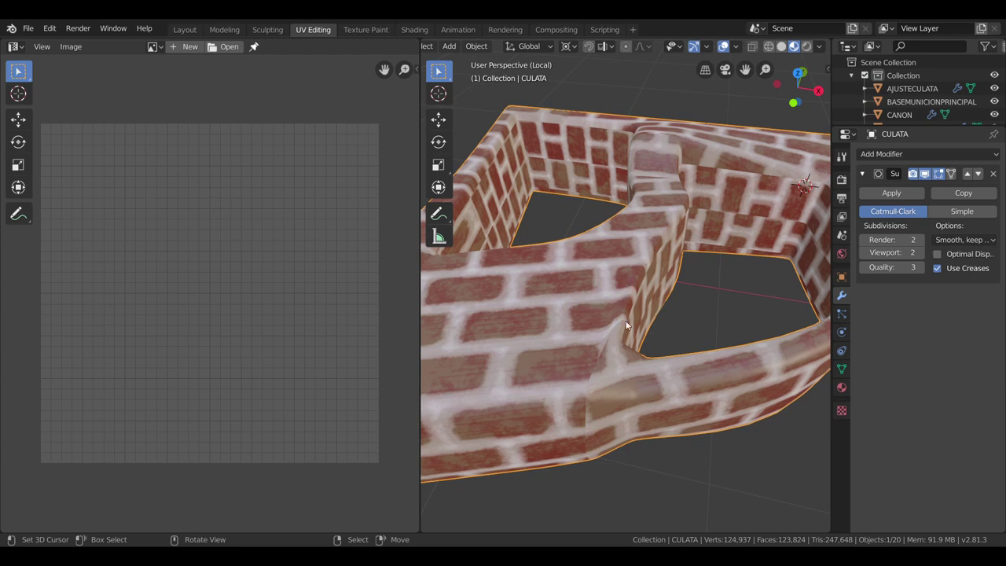
Clear the seams along a shortest edge path traced around the stock's opening
middle_click_drag(626, 325, 597, 299)
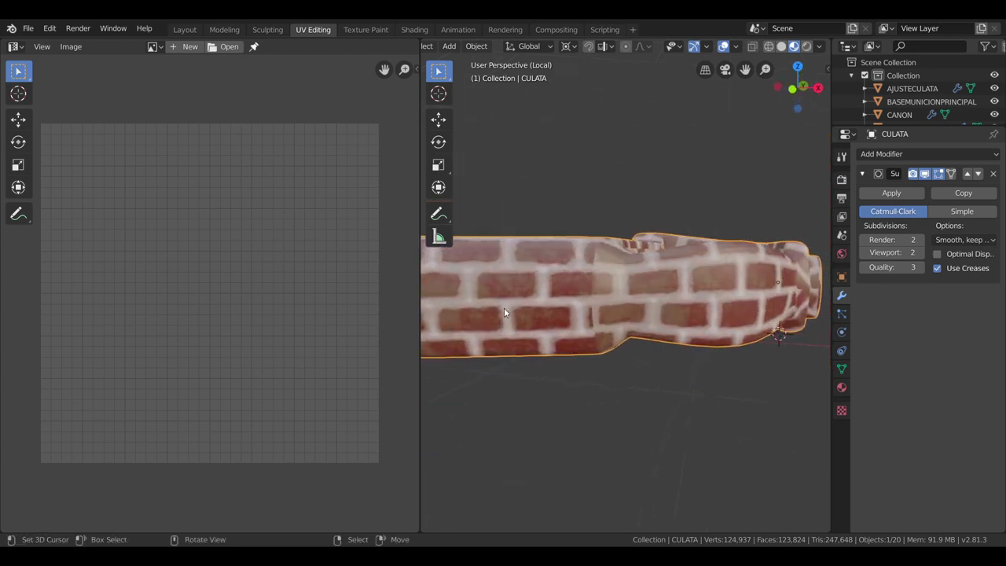
mouse_move(644, 312)
middle_mouse_down()
mouse_move(558, 313)
mouse_move(583, 314)
middle_mouse_up()
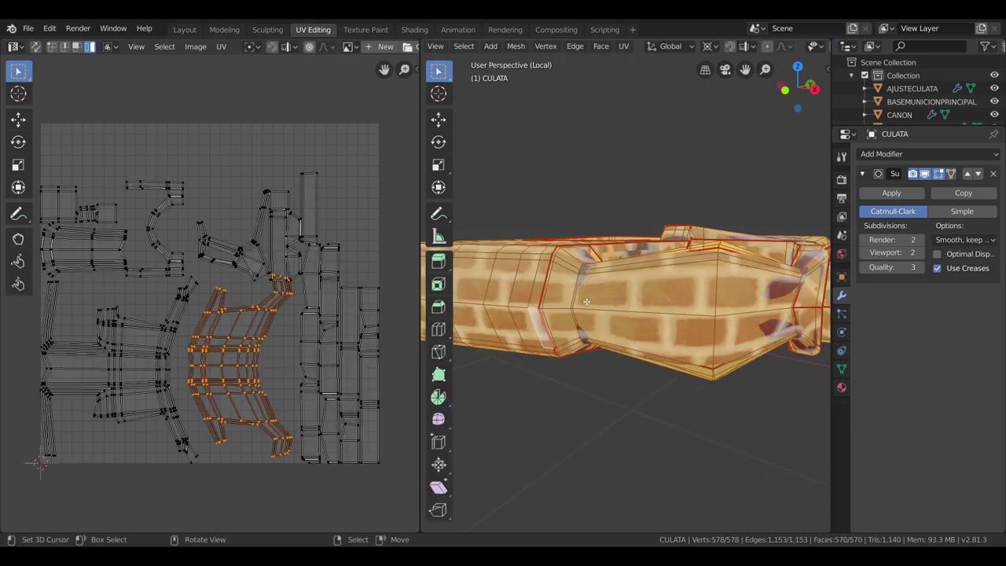
middle_click_drag(586, 301, 566, 292)
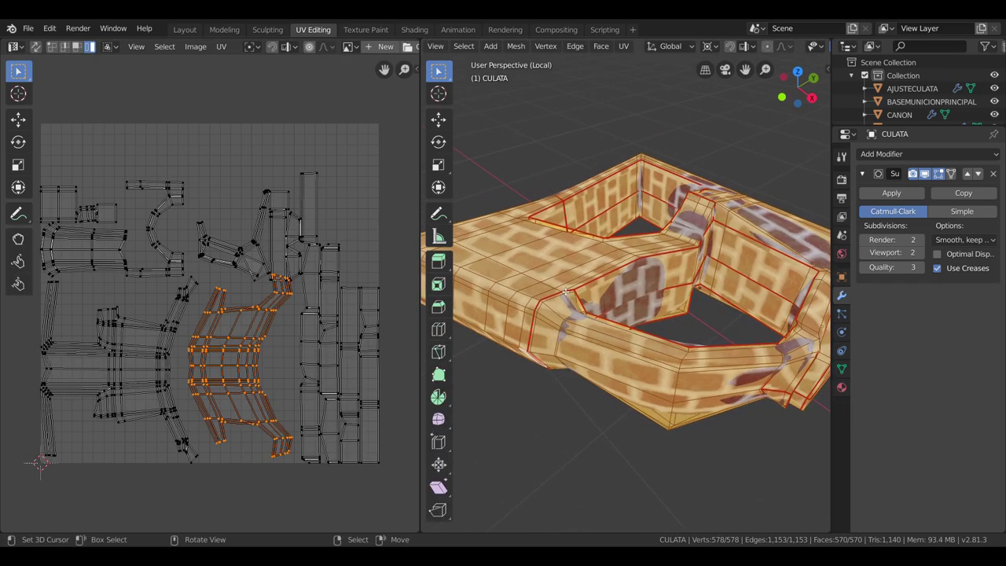
left_click(571, 293)
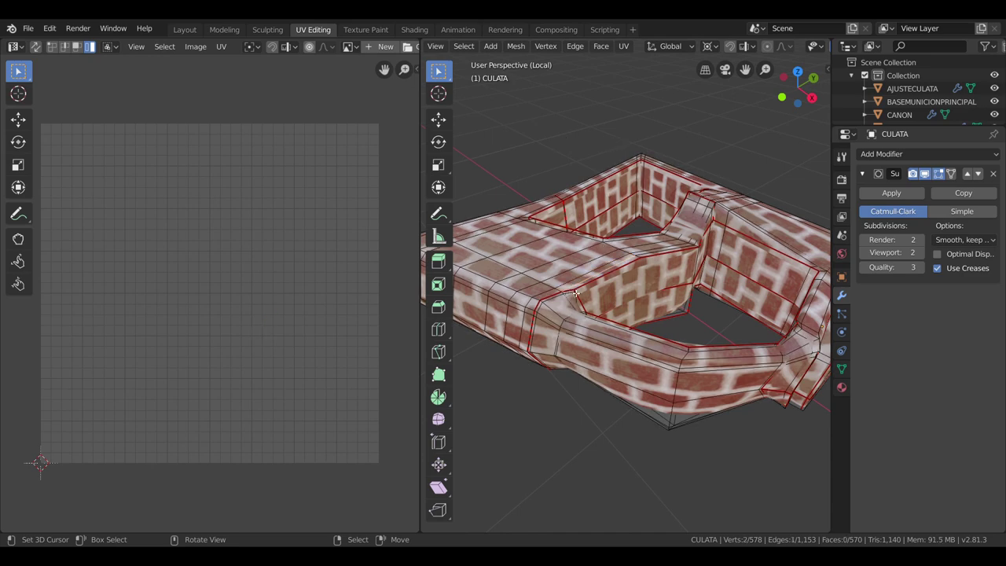
middle_click_drag(577, 316, 571, 260)
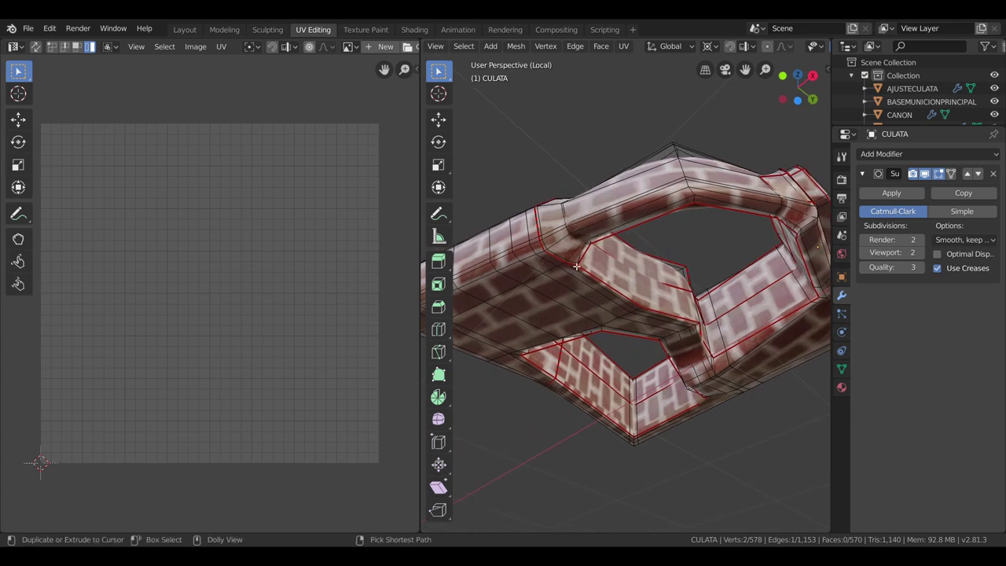
left_click(575, 267, "ctrl")
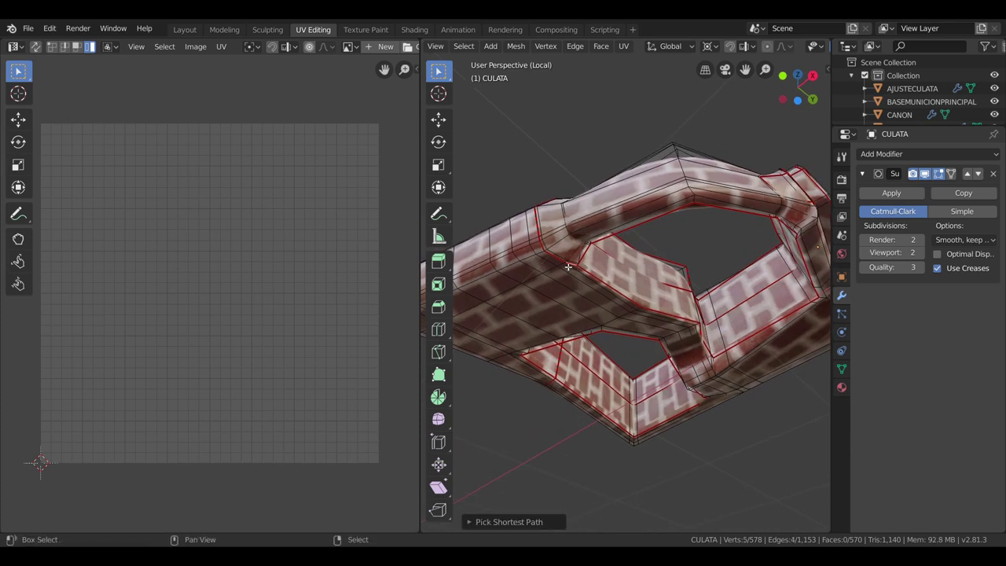
mouse_move(561, 252)
middle_mouse_down()
mouse_move(555, 295)
mouse_move(563, 285)
middle_mouse_up()
left_click(563, 256, "ctrl")
left_click(562, 285, "ctrl")
key("u")
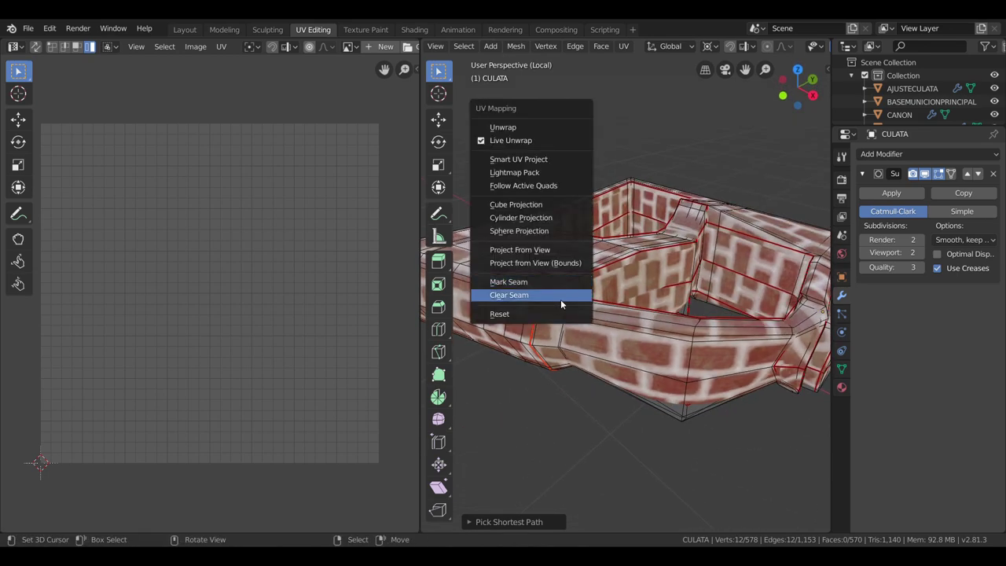
left_click(554, 296)
middle_click_drag(596, 327, 743, 297)
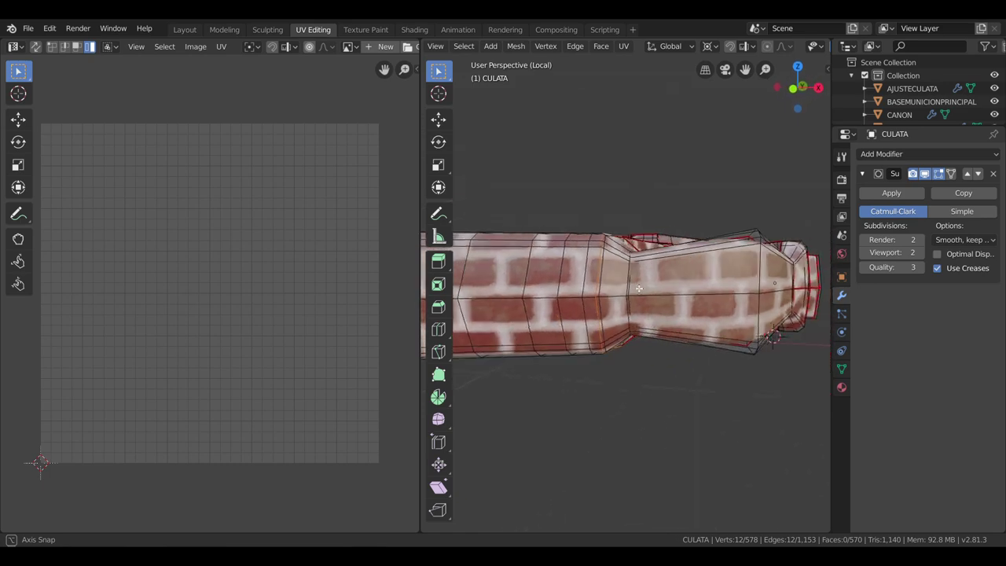
Inspect the inner walls and clear seams along the 22-edge path around the openings
mouse_move(568, 325)
middle_mouse_down()
mouse_move(575, 288)
mouse_move(558, 391)
mouse_move(469, 395)
mouse_move(461, 427)
mouse_move(500, 456)
mouse_move(577, 447)
mouse_move(560, 409)
mouse_move(590, 397)
mouse_move(648, 314)
mouse_move(518, 271)
middle_mouse_up()
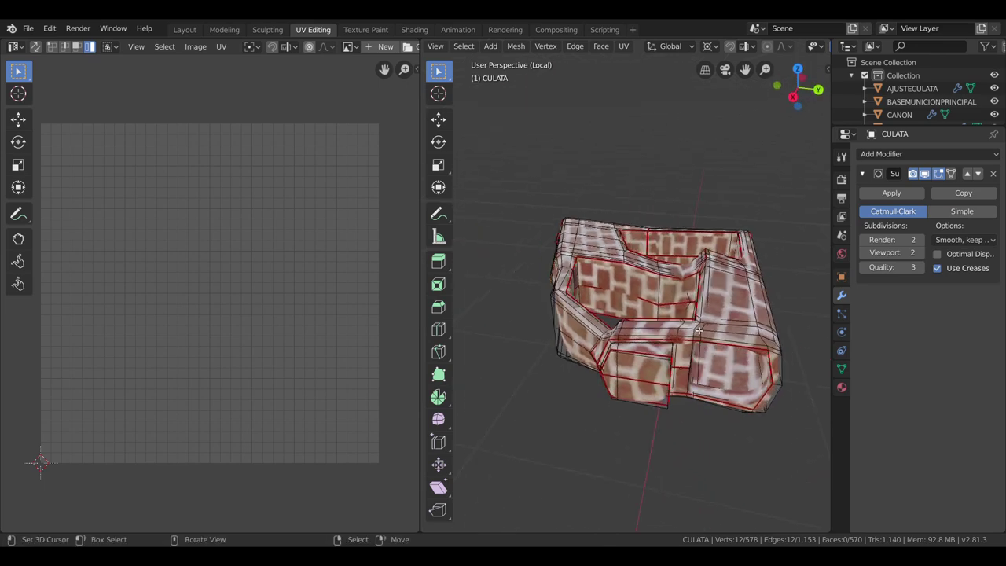
scroll(695, 332, "up", 3)
scroll(689, 336, "up", 2)
scroll(684, 340, "up", 2)
scroll(679, 343, "up", 1)
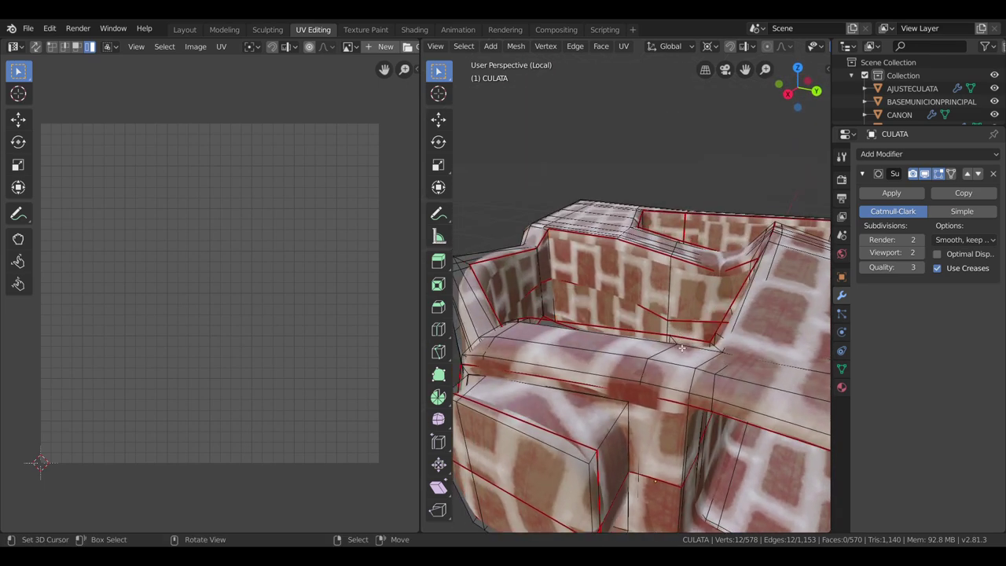
middle_click_drag(709, 363, 701, 326)
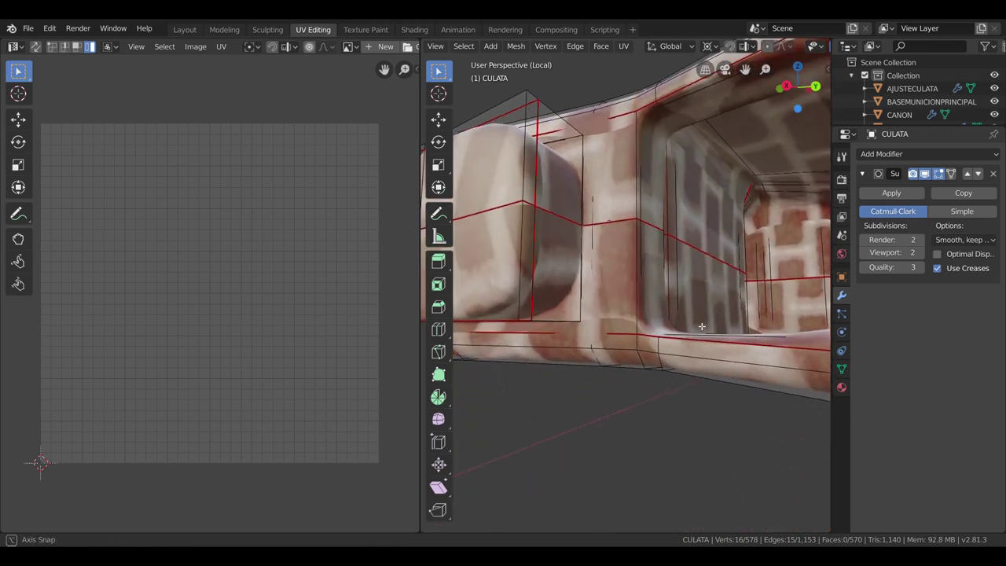
middle_click_drag(643, 344, 623, 296)
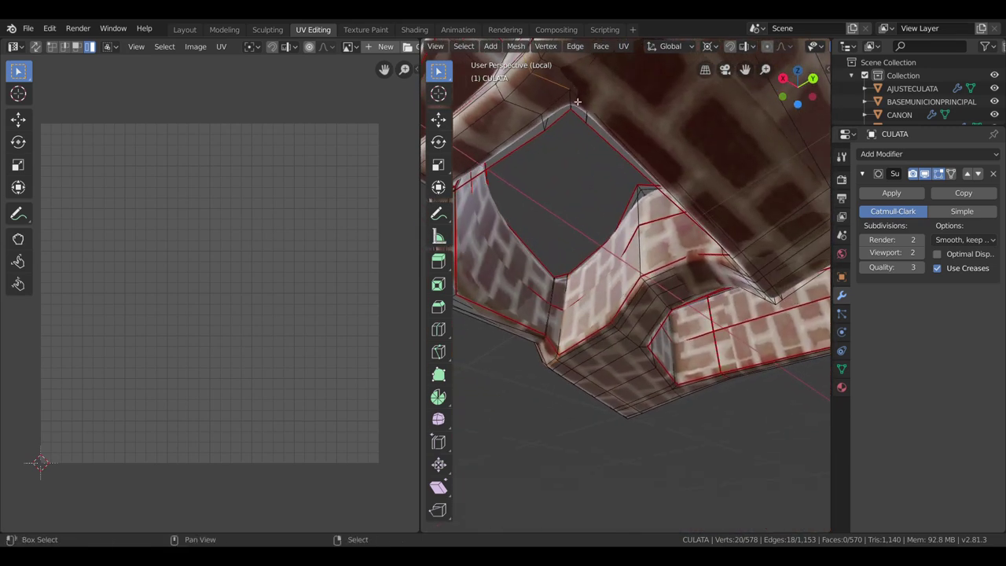
middle_click_drag(583, 101, 684, 272)
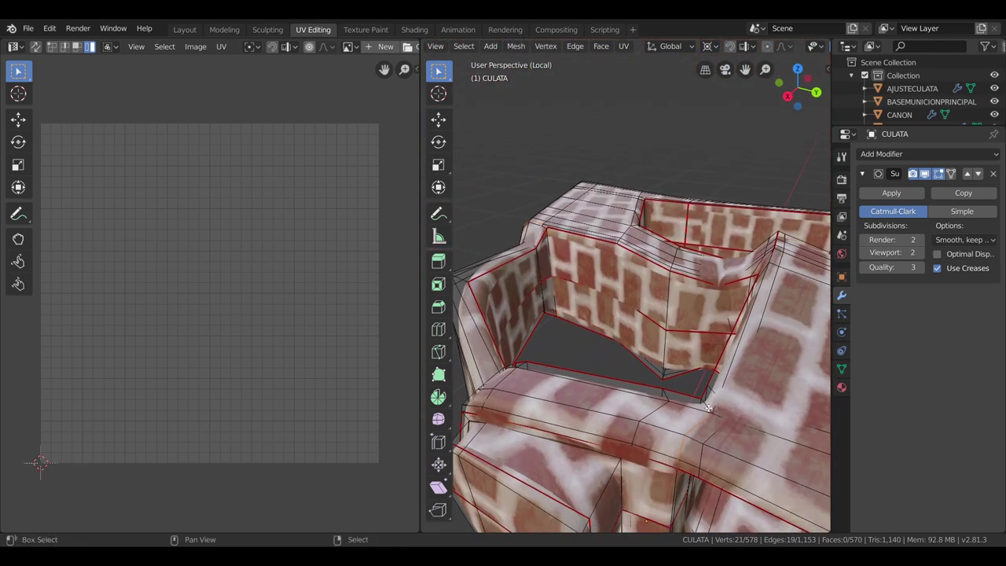
key("u")
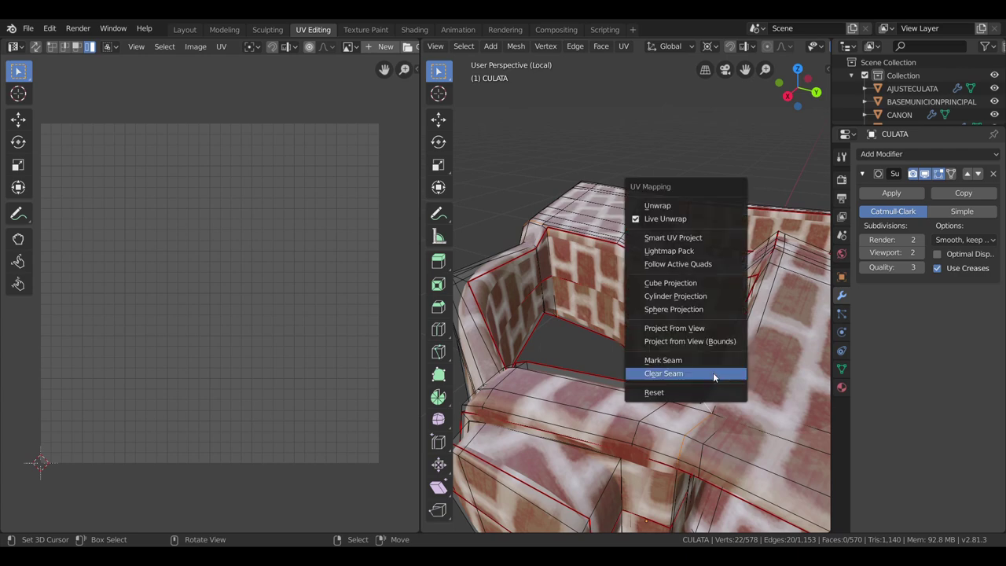
left_click(711, 362)
scroll(710, 361, "down", 5)
mouse_move(664, 377)
middle_mouse_down()
mouse_move(733, 425)
mouse_move(728, 314)
mouse_move(753, 359)
mouse_move(754, 411)
mouse_move(766, 402)
middle_mouse_up()
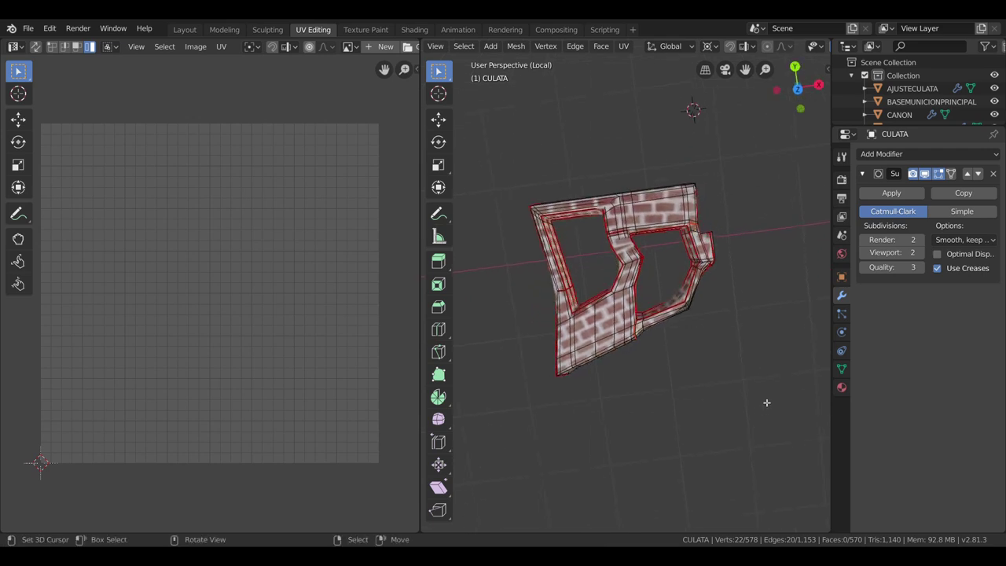
Check the texture in Object Mode, then clear seams along an edge path on the opening's rim
key("Tab")
mouse_move(761, 299)
middle_mouse_down()
mouse_move(709, 275)
mouse_move(583, 260)
mouse_move(583, 365)
mouse_move(610, 268)
mouse_move(610, 197)
mouse_move(599, 247)
middle_mouse_up()
scroll(583, 260, "up", 5)
key("Tab")
scroll(594, 344, "up", 2)
scroll(594, 345, "down", 3)
left_click(599, 247, "ctrl")
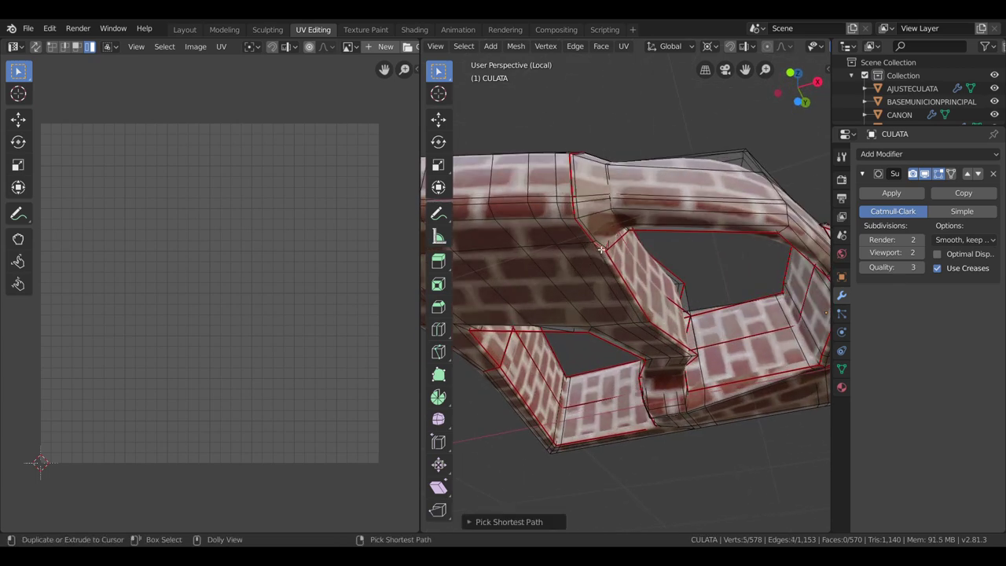
left_click(583, 213, "ctrl")
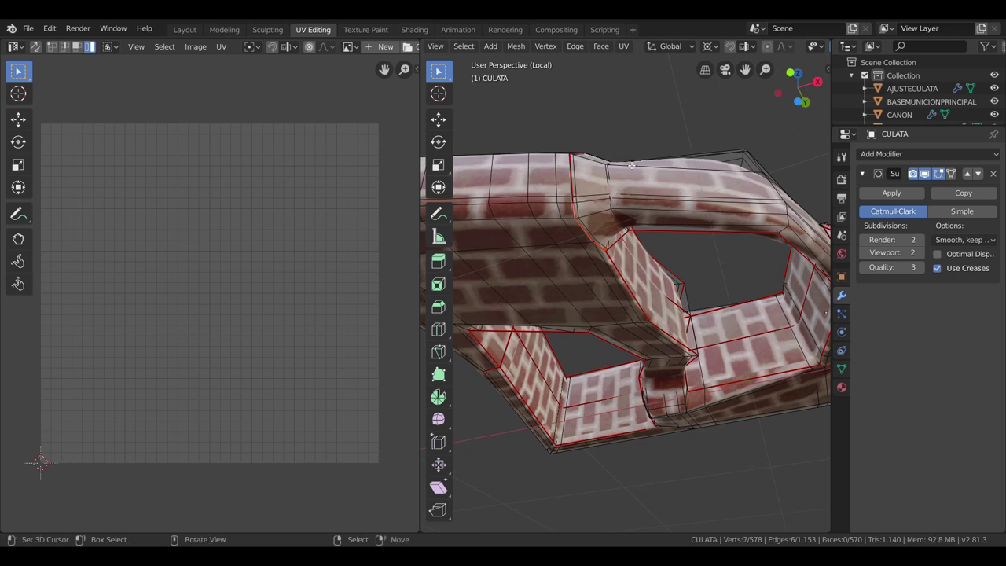
key("u")
left_click(613, 222)
middle_click_drag(613, 222, 578, 248)
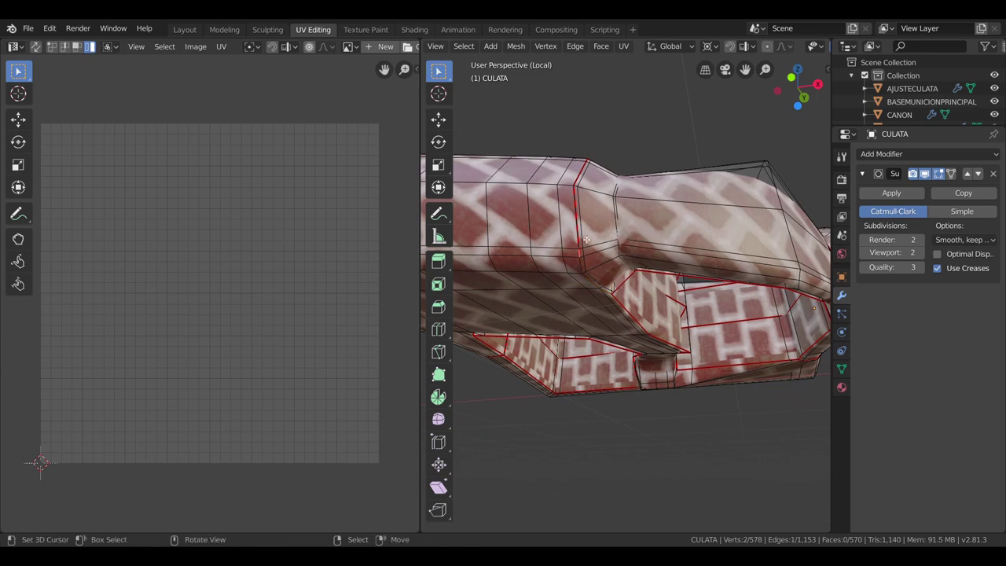
middle_click_drag(584, 245, 596, 342)
Clear the seams along a shortest edge path on the top of the stock
left_click(596, 341, "ctrl")
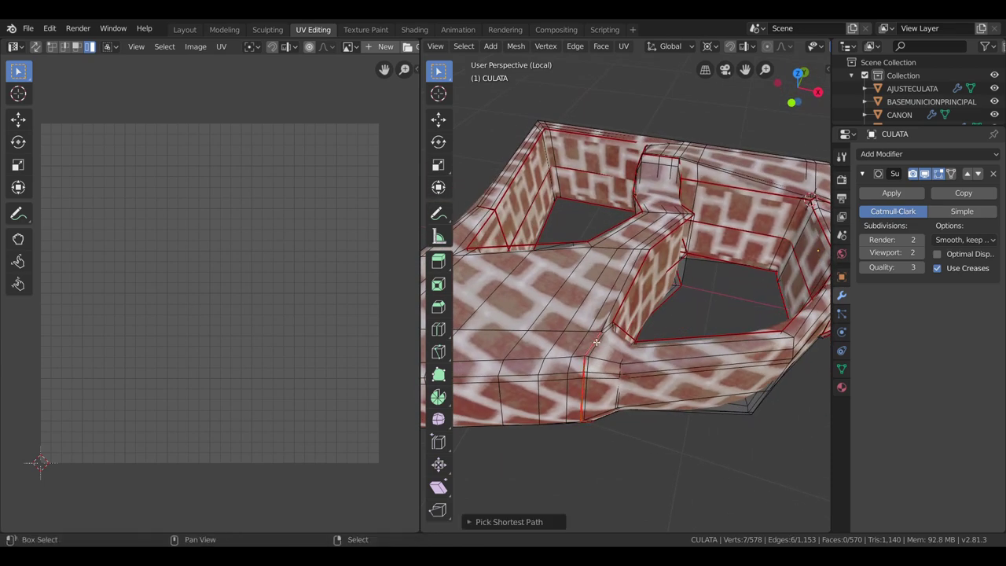
key("u")
left_click(593, 342)
mouse_move(593, 342)
middle_mouse_down()
mouse_move(624, 285)
mouse_move(662, 398)
mouse_move(646, 352)
mouse_move(752, 292)
mouse_move(757, 341)
mouse_move(648, 235)
mouse_move(613, 259)
mouse_move(550, 204)
middle_mouse_up()
left_click(625, 286)
Tilt the stock view slightly and open the image browser at D:\texturas\paredes\pintadas
middle_click_drag(521, 173, 523, 175)
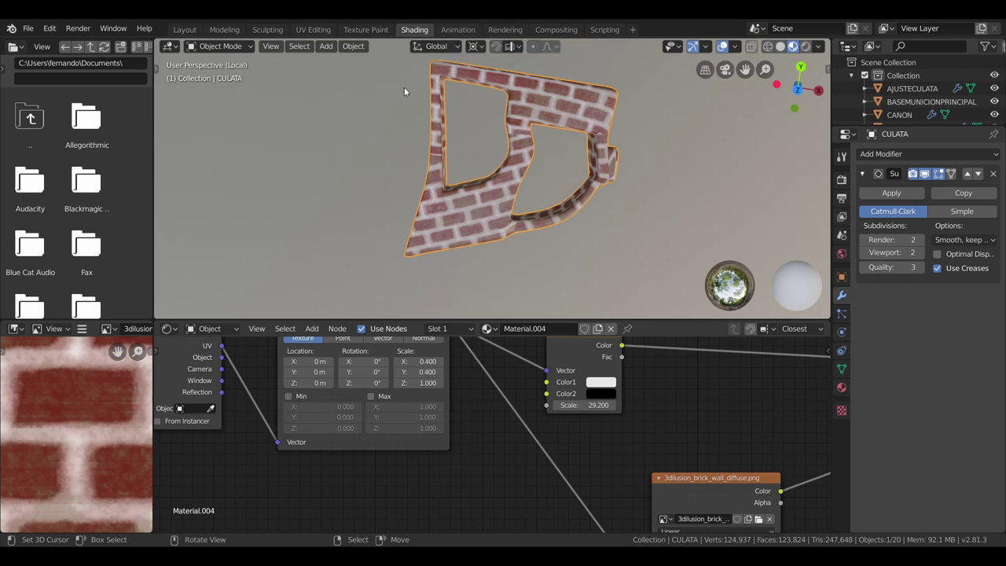
left_click(721, 502)
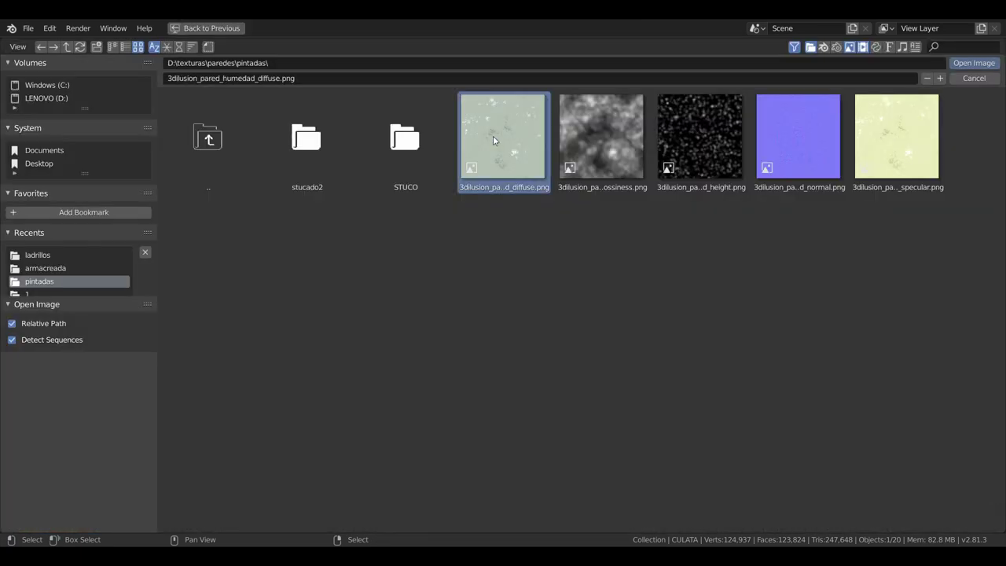
Load 3dilusion_pared_humedad_diffuse.png and orbit to see the damp-wall texture from below
double_click(493, 140)
scroll(528, 196, "up", 2)
mouse_move(532, 204)
middle_mouse_down()
mouse_move(539, 60)
mouse_move(410, 55)
mouse_move(370, 90)
mouse_move(415, 119)
mouse_move(386, 175)
mouse_move(512, 198)
mouse_move(464, 157)
mouse_move(573, 220)
mouse_move(485, 169)
mouse_move(489, 152)
mouse_move(475, 145)
mouse_move(483, 167)
middle_mouse_up()
mouse_move(274, 158)
middle_mouse_down()
mouse_move(401, 115)
mouse_move(453, 149)
mouse_move(460, 164)
mouse_move(451, 213)
mouse_move(504, 252)
mouse_move(616, 245)
mouse_move(822, 261)
mouse_move(188, 220)
middle_mouse_up()
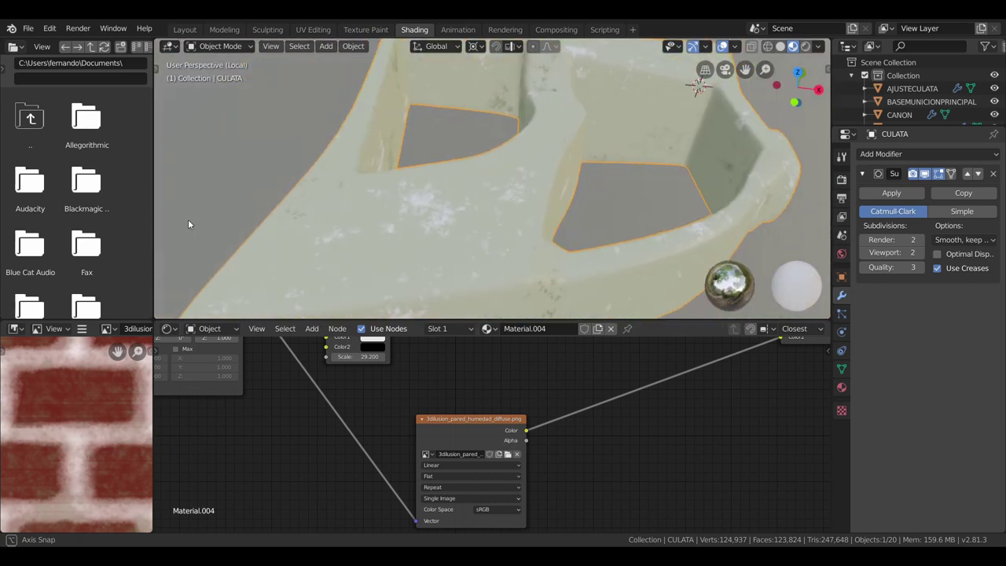
scroll(128, 219, "down", 1)
Toggle between Edit and Object Mode to check the texture against the seams in the recesses
key("Tab")
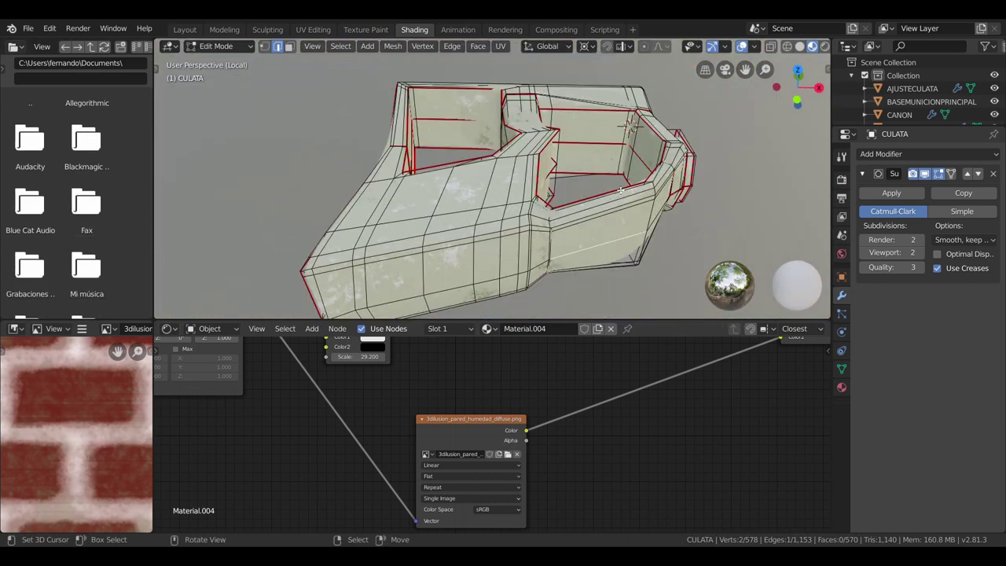
mouse_move(376, 211)
middle_mouse_down()
mouse_move(551, 248)
mouse_move(534, 197)
mouse_move(597, 282)
mouse_move(576, 203)
mouse_move(392, 184)
middle_mouse_up()
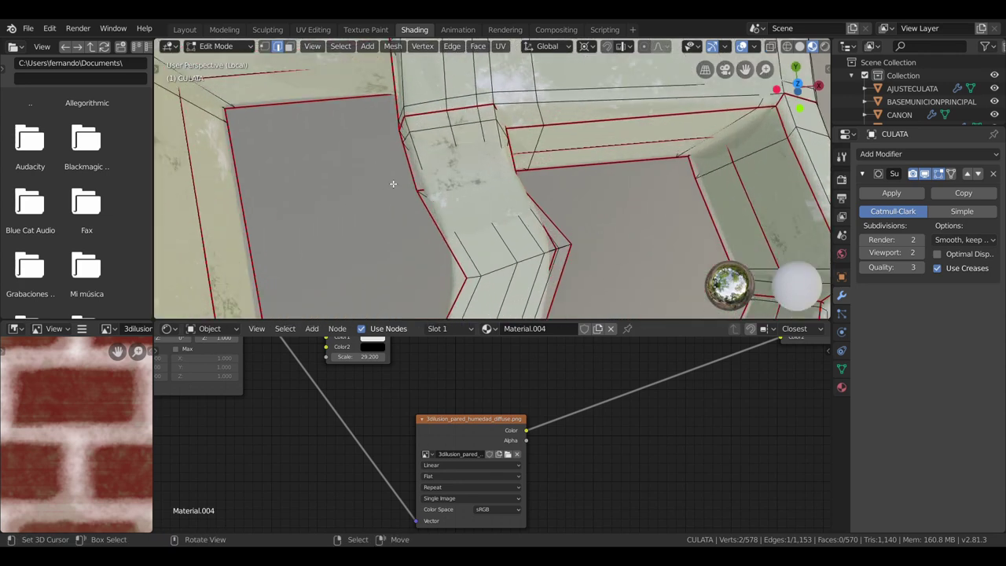
key("Tab")
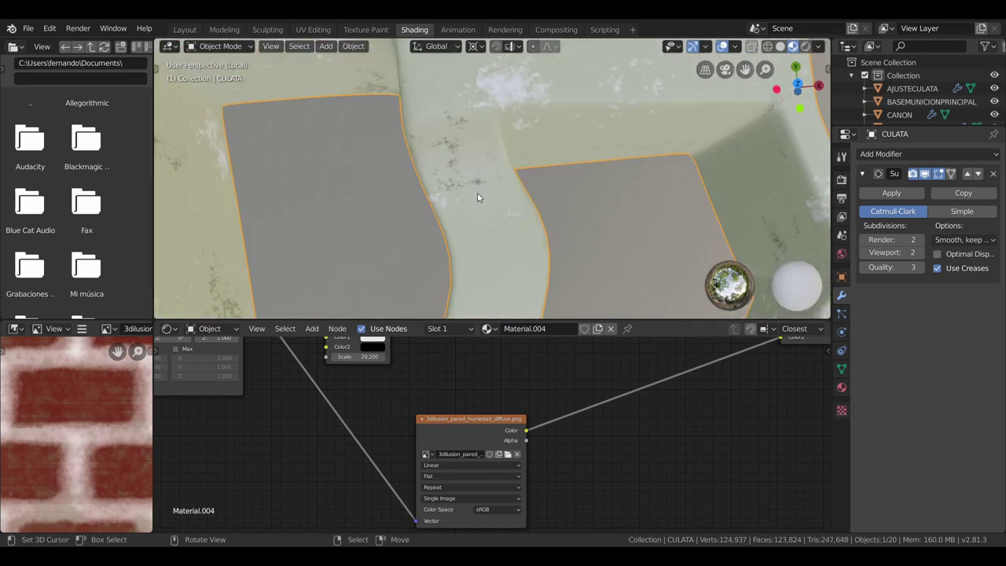
scroll(473, 200, "up", 3)
scroll(463, 205, "up", 2)
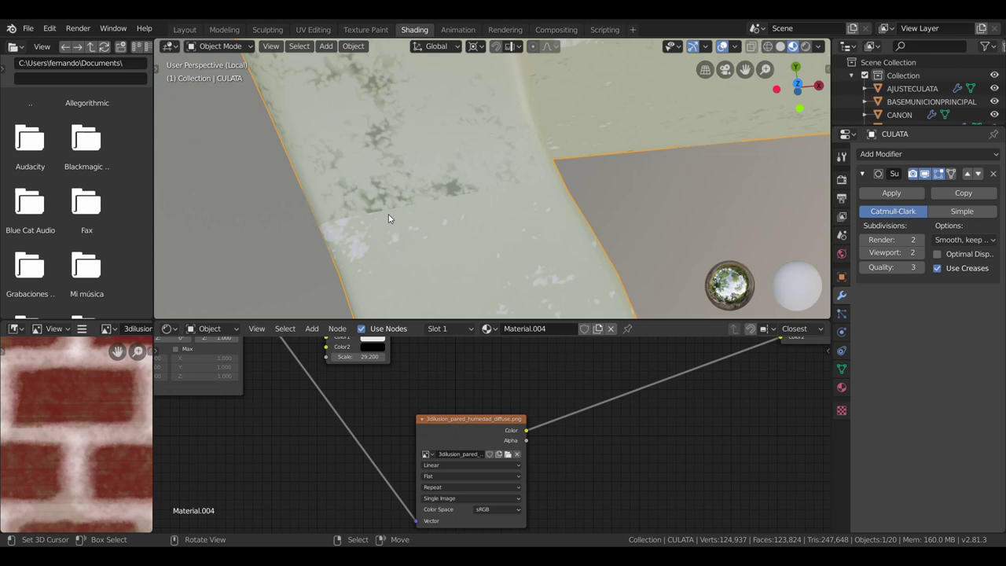
scroll(388, 218, "down", 2)
key("Tab")
scroll(404, 232, "down", 1)
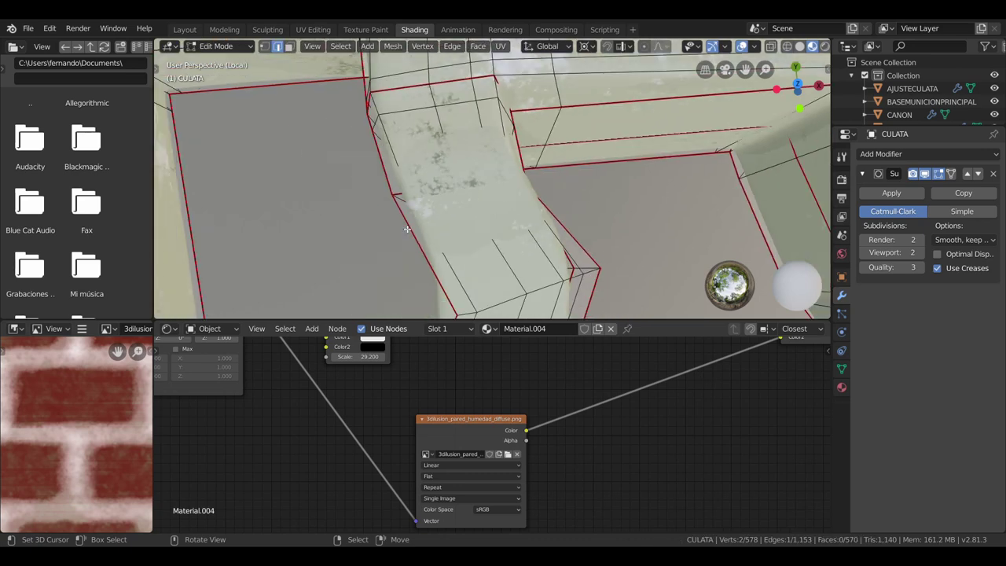
scroll(425, 142, "down", 2)
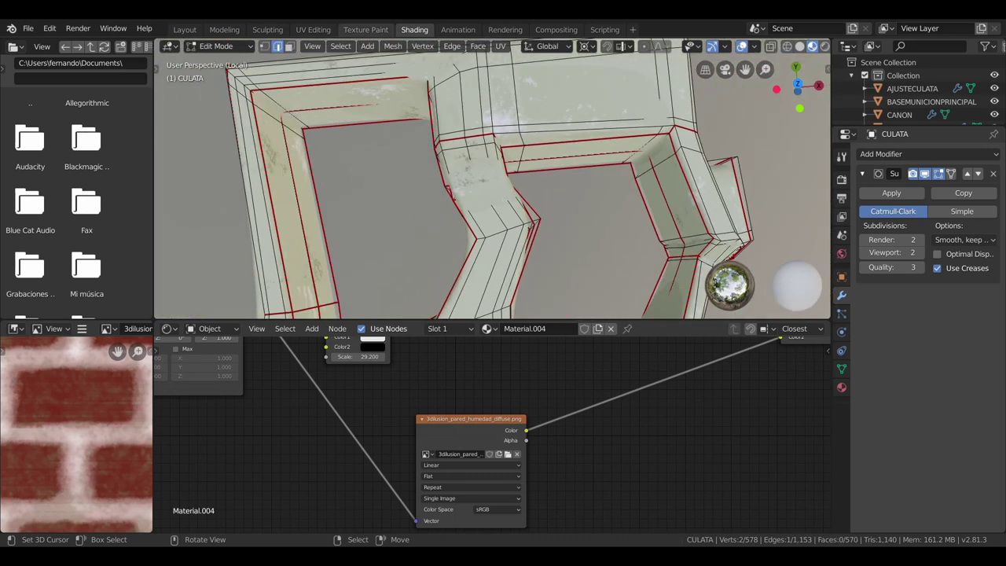
In the UV Editing workspace, select a few individual faces of the stock mesh
left_click(311, 29)
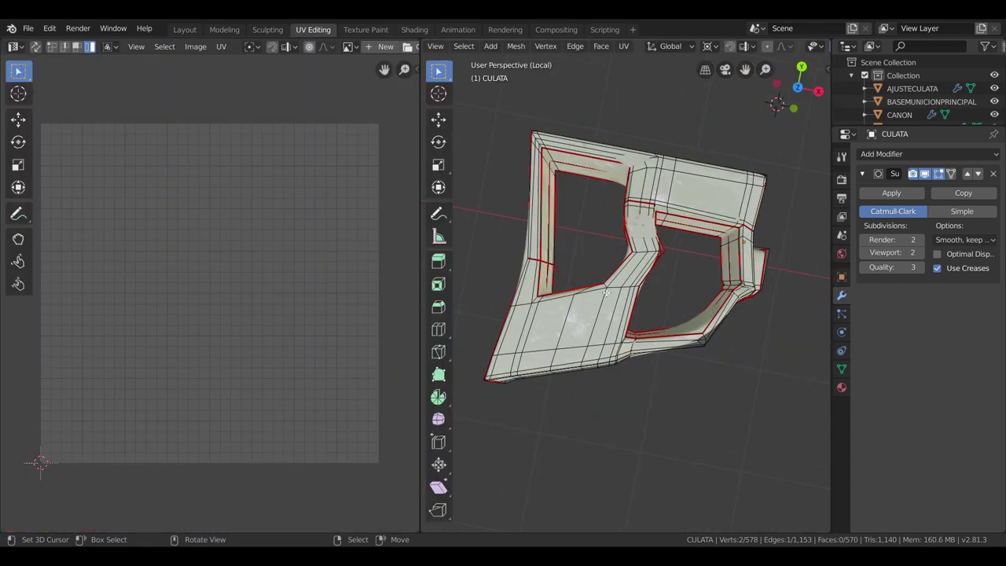
key("a")
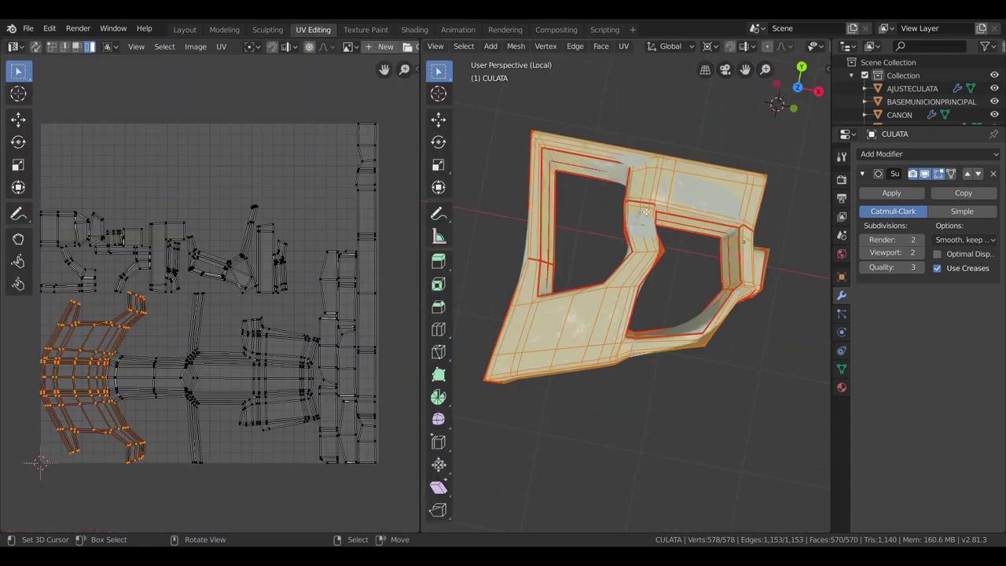
left_click(640, 194)
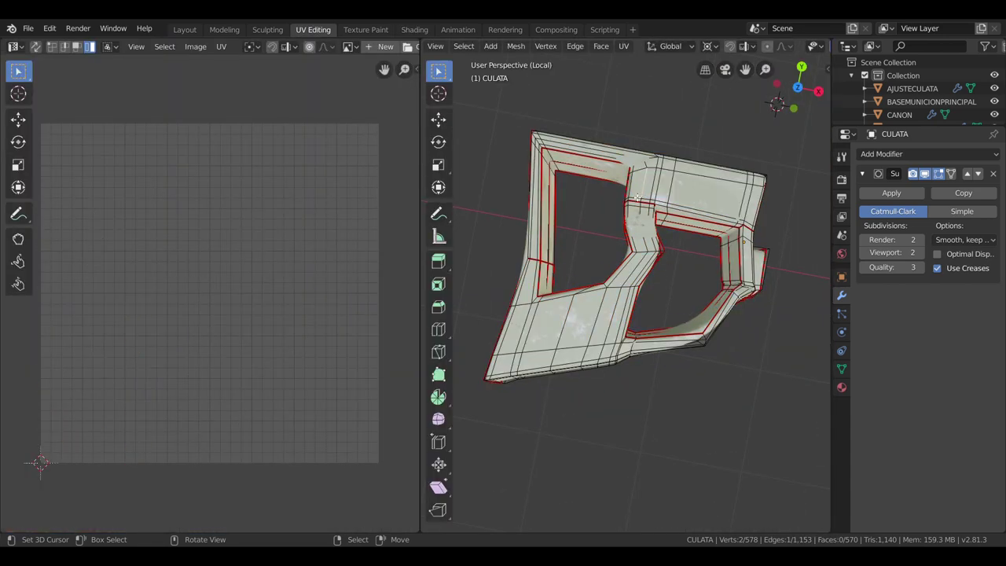
left_click(638, 198, "alt")
left_click(646, 205)
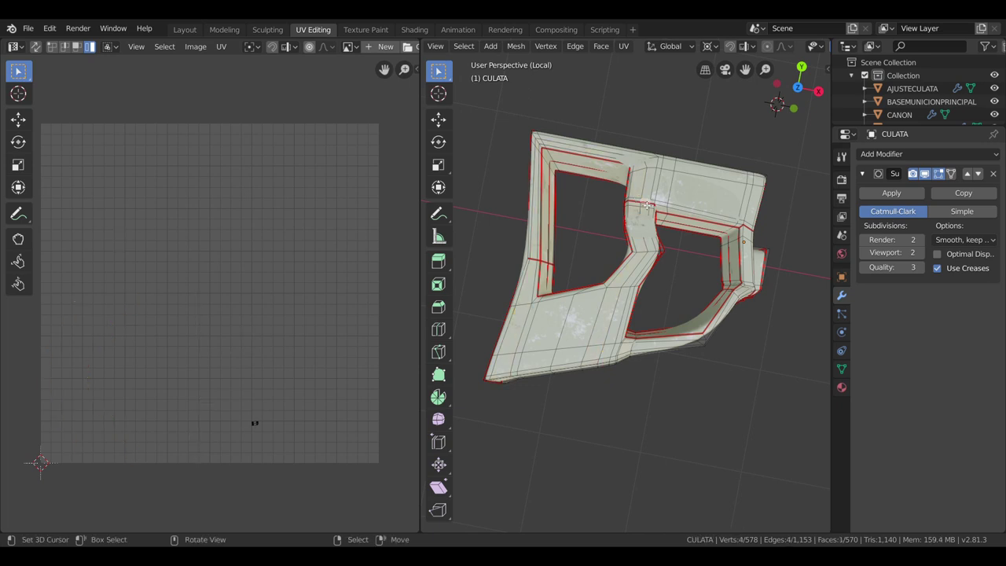
left_click(644, 199, "shift")
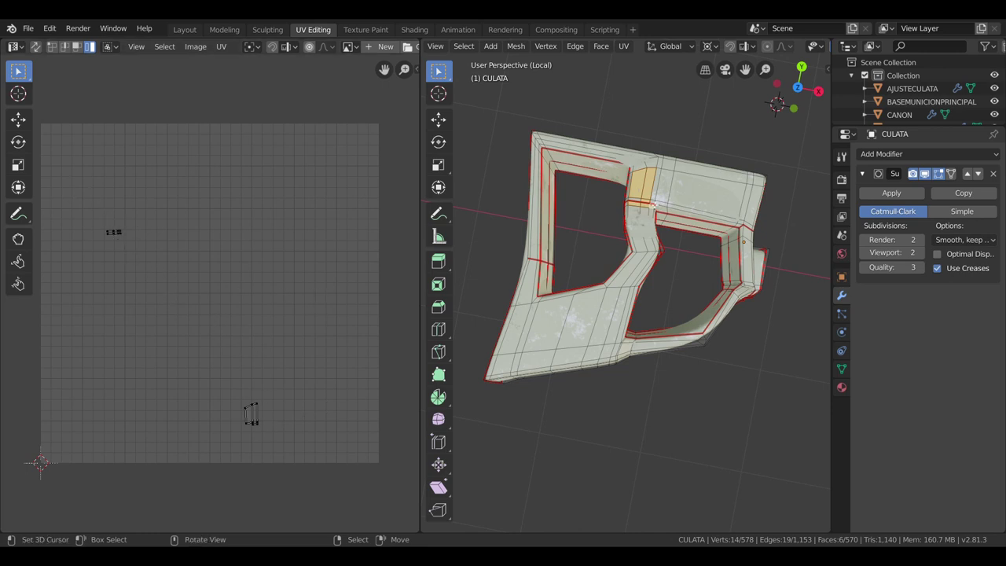
Move the small UV island up and right, then return to Object Mode to view the stock
key("a")
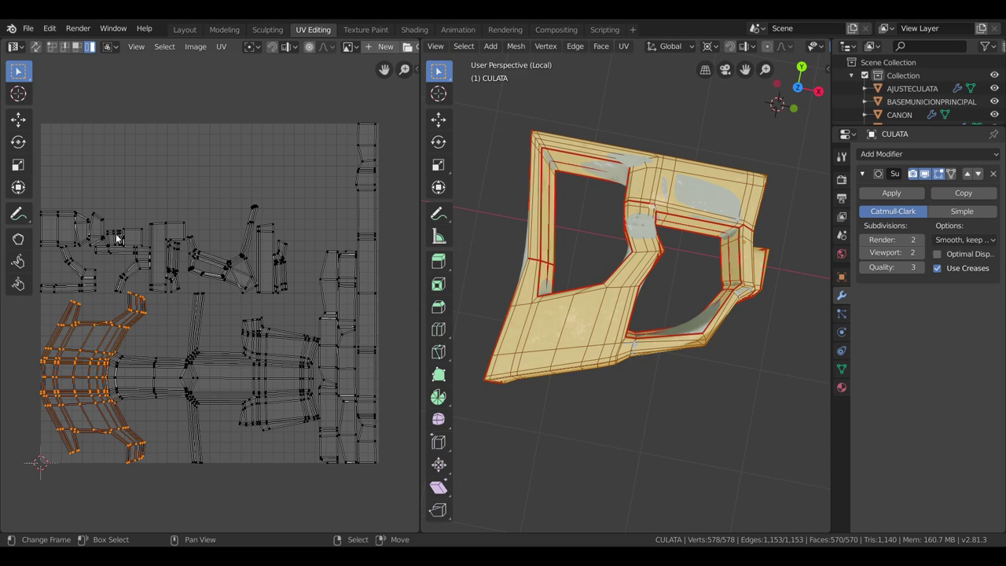
left_click_drag(116, 238, 134, 218)
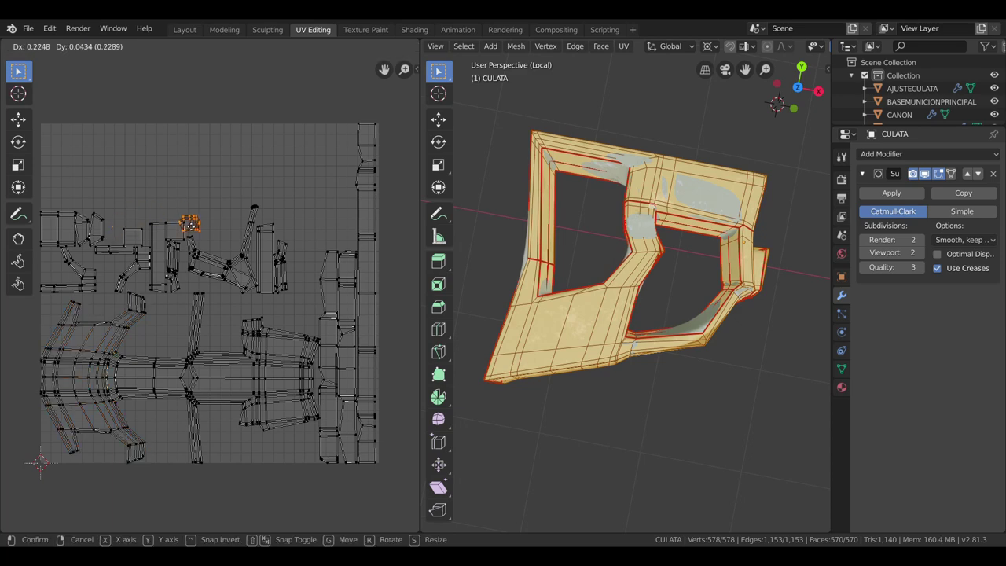
left_click(217, 240)
scroll(476, 242, "up", 3)
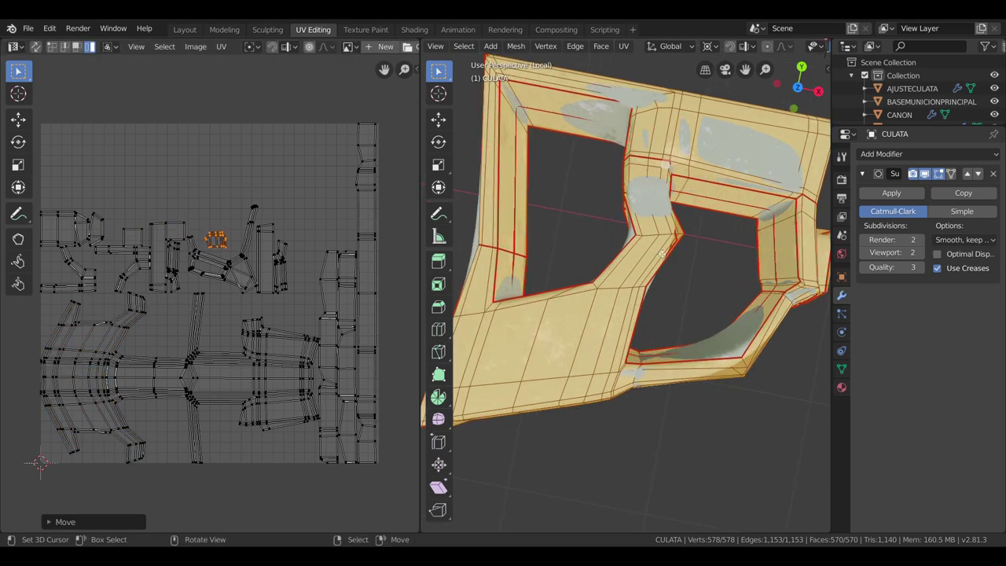
middle_click_drag(476, 243, 675, 244)
scroll(675, 244, "up", 3)
scroll(675, 244, "up", 2)
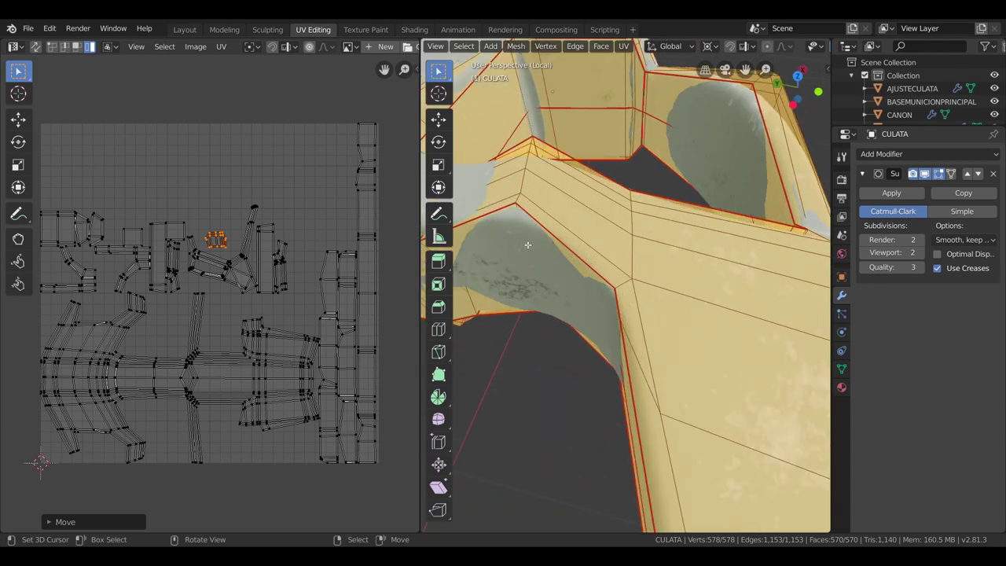
key("Tab")
mouse_move(612, 274)
middle_mouse_down()
mouse_move(555, 316)
mouse_move(539, 288)
middle_mouse_up()
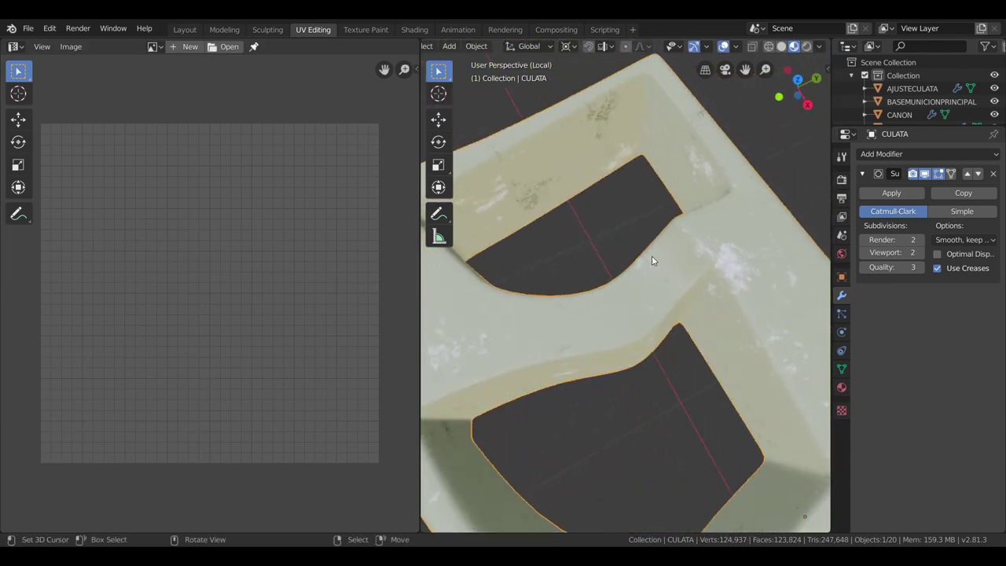
scroll(651, 256, "up", 2)
scroll(660, 267, "down", 1)
scroll(673, 282, "down", 1)
mouse_move(678, 296)
middle_mouse_down()
mouse_move(636, 283)
mouse_move(713, 335)
middle_mouse_up()
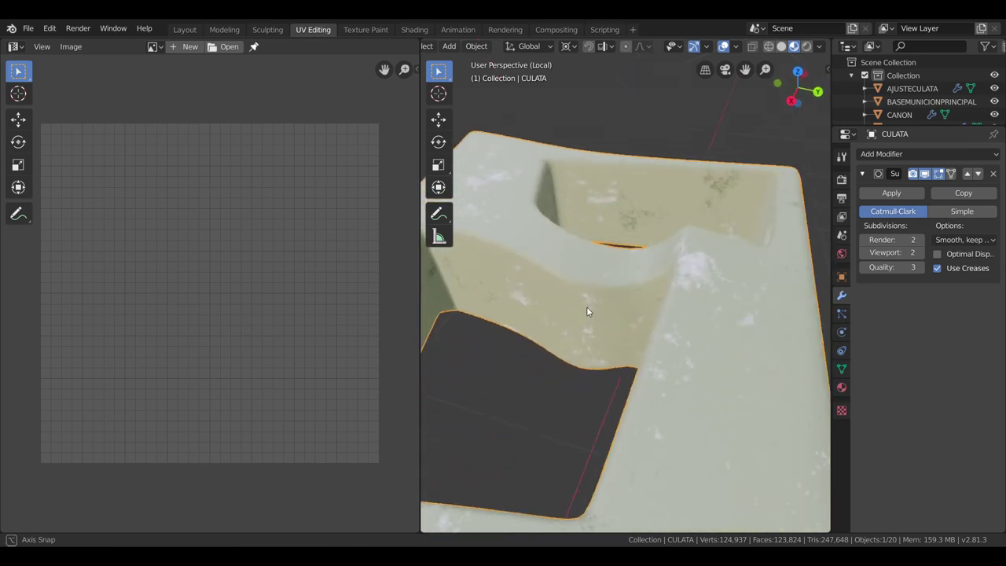
key("Tab")
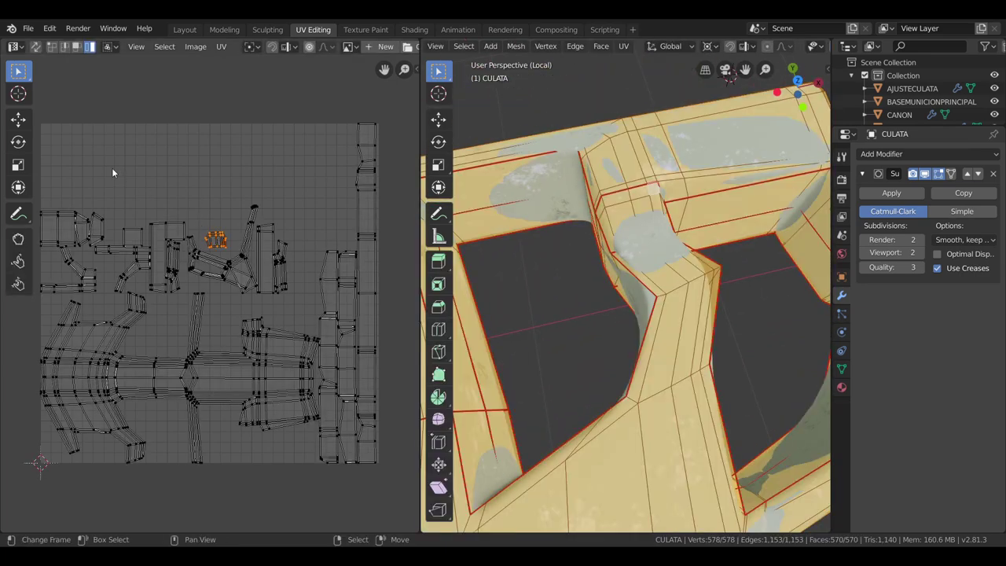
mouse_move(632, 290)
middle_mouse_down()
mouse_move(644, 329)
mouse_move(626, 338)
mouse_move(544, 331)
mouse_move(645, 393)
mouse_move(649, 411)
middle_mouse_up()
key("Tab")
scroll(733, 407, "up", 3)
mouse_move(647, 341)
middle_mouse_down()
mouse_move(626, 242)
mouse_move(697, 221)
mouse_move(706, 184)
mouse_move(605, 205)
mouse_move(638, 179)
mouse_move(688, 190)
mouse_move(757, 272)
middle_mouse_up()
mouse_move(814, 269)
middle_mouse_down()
mouse_move(594, 269)
mouse_move(514, 286)
mouse_move(604, 259)
mouse_move(652, 195)
middle_mouse_up()
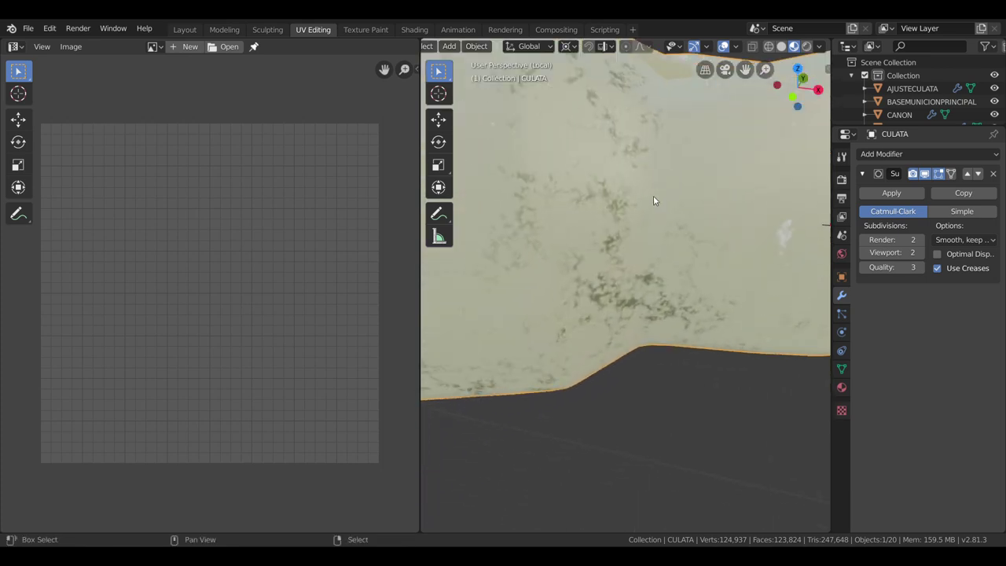
scroll(653, 195, "up", 2)
scroll(652, 195, "down", 2)
scroll(652, 195, "down", 3)
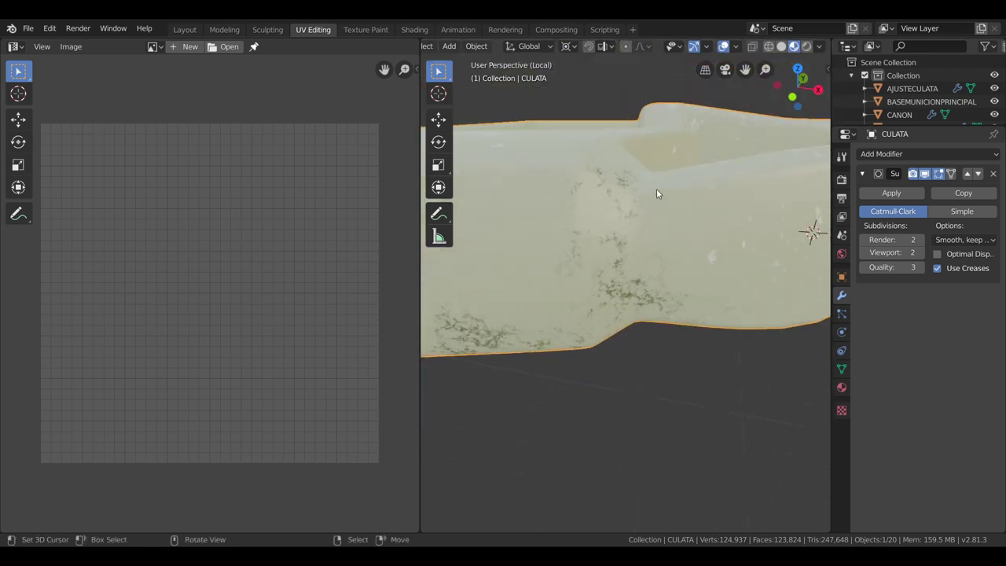
mouse_move(654, 196)
middle_mouse_down()
mouse_move(664, 294)
mouse_move(653, 311)
mouse_move(638, 264)
middle_mouse_up()
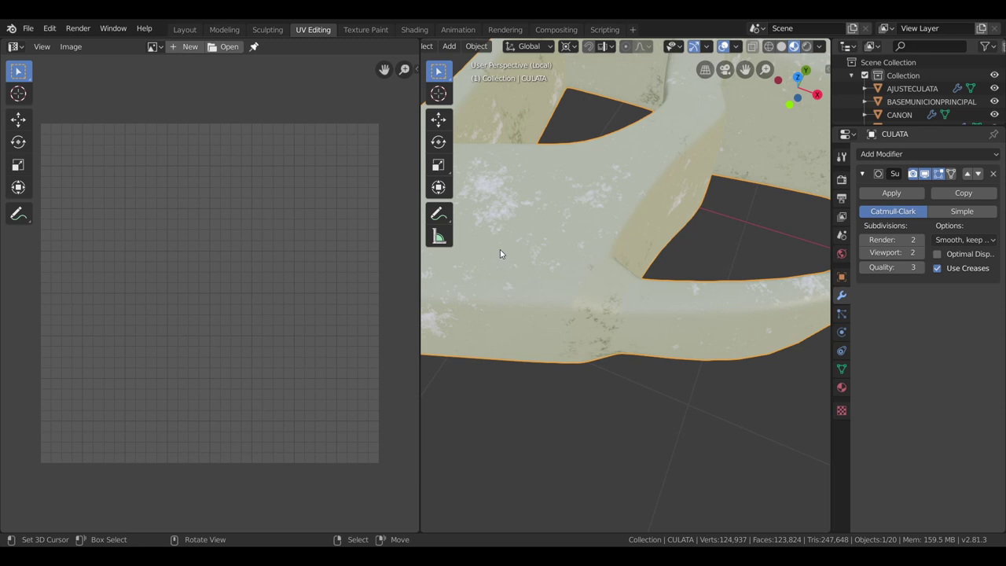
scroll(577, 329, "up", 1)
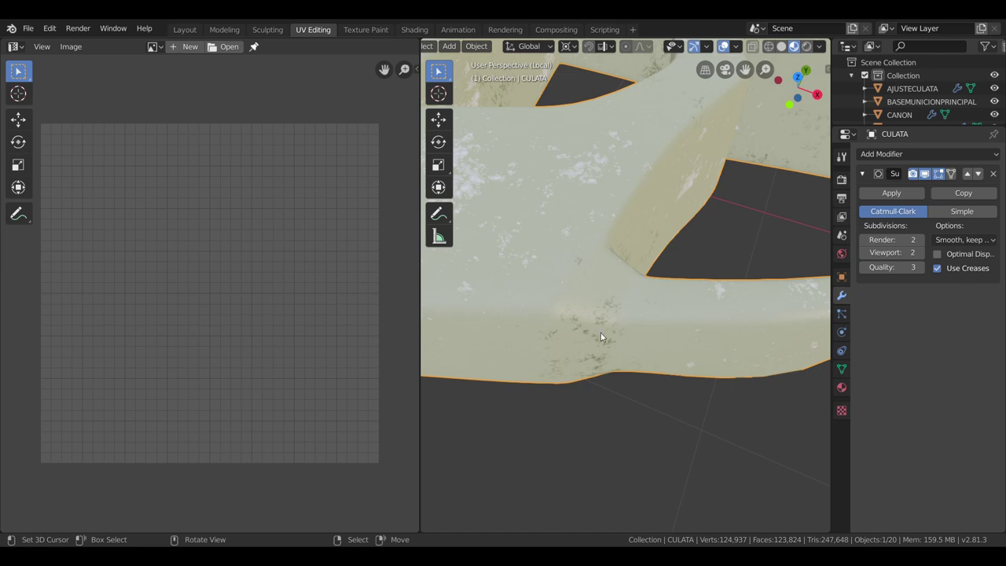
scroll(600, 336, "down", 2)
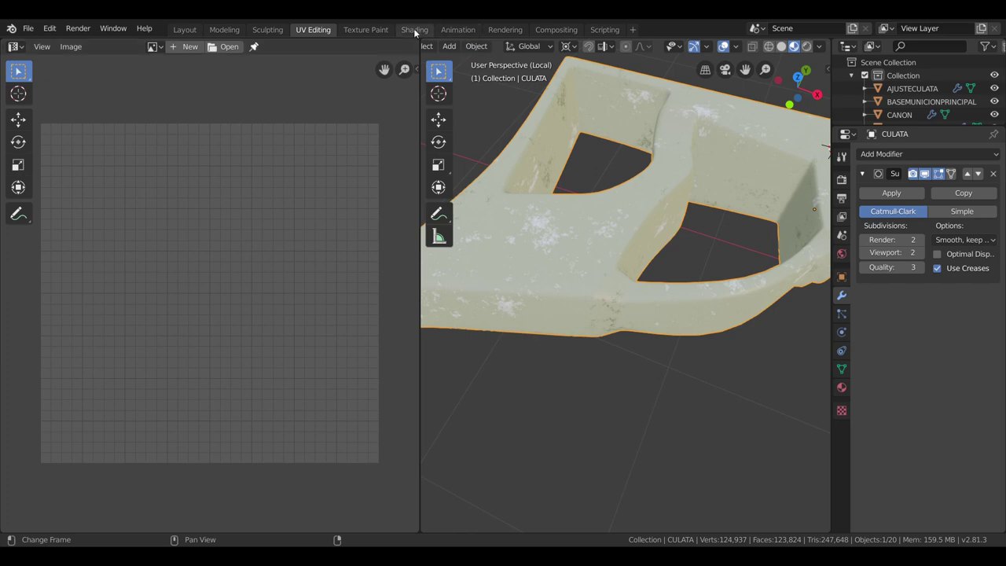
left_click(384, 30)
Frame the stock with numpad period and orbit around the gun to inspect it
scroll(528, 254, "up", 3)
mouse_move(542, 267)
middle_mouse_down()
mouse_move(587, 300)
mouse_move(564, 294)
middle_mouse_up()
scroll(613, 293, "up", 2)
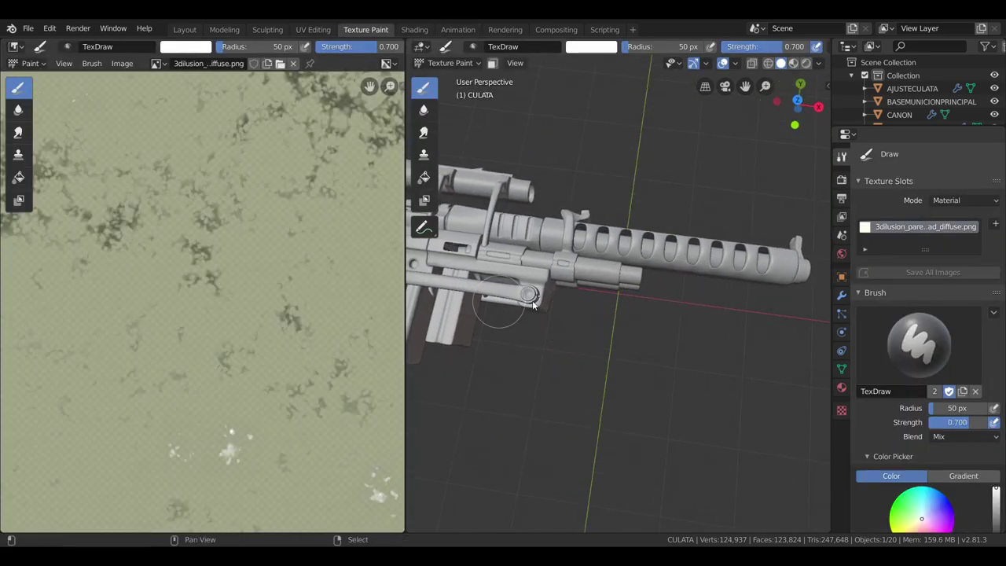
key("KP_Decimal")
scroll(267, 273, "up", 2)
mouse_move(516, 276)
middle_mouse_down()
mouse_move(516, 202)
mouse_move(482, 190)
mouse_move(440, 226)
mouse_move(422, 259)
middle_mouse_up()
scroll(625, 213, "up", 1)
scroll(625, 214, "up", 3)
scroll(626, 214, "down", 4)
mouse_move(608, 228)
middle_mouse_down()
mouse_move(574, 314)
mouse_move(607, 260)
middle_mouse_up()
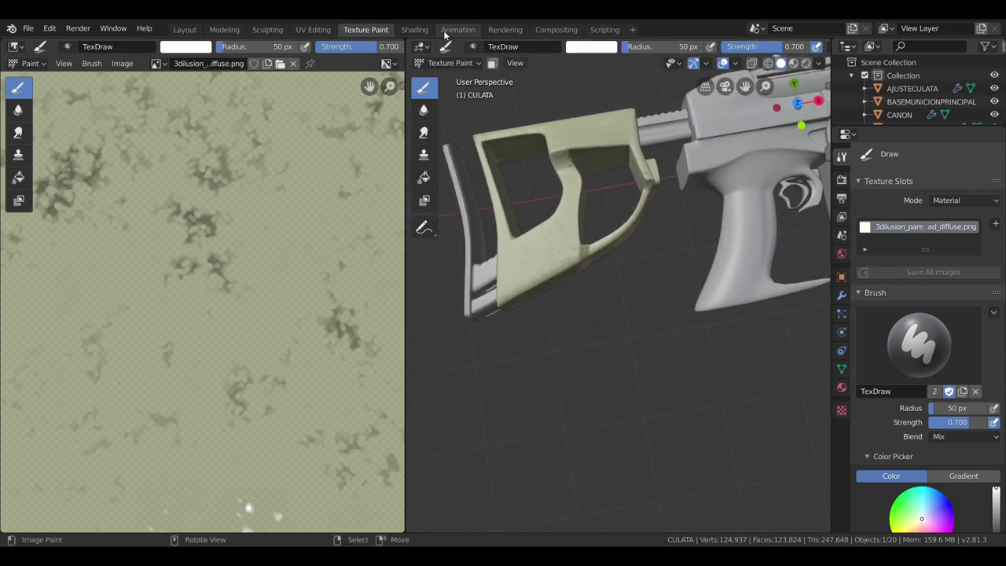
In the Shading workspace, open the image browser on the stock's texture node
left_click(414, 29)
scroll(507, 454, "up", 1)
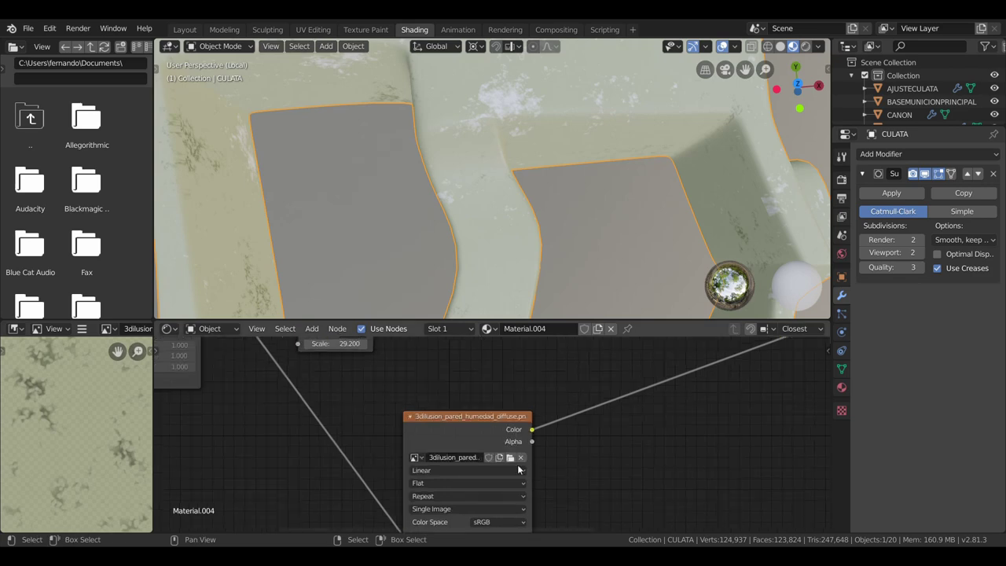
left_click(509, 457)
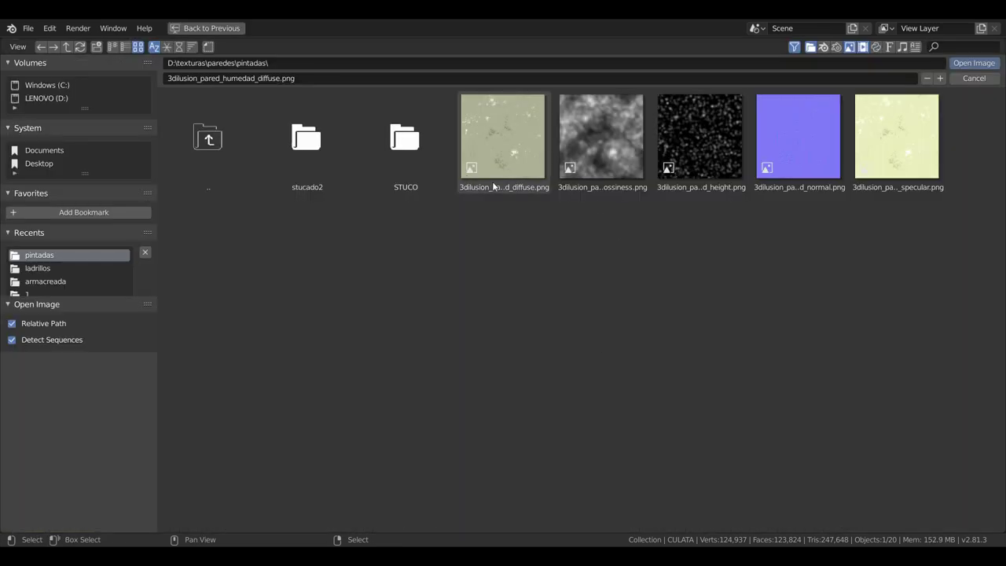
Load smooth-stucco-albedo.png from the STUCO folder and view the stock from a low side angle
left_click(413, 149)
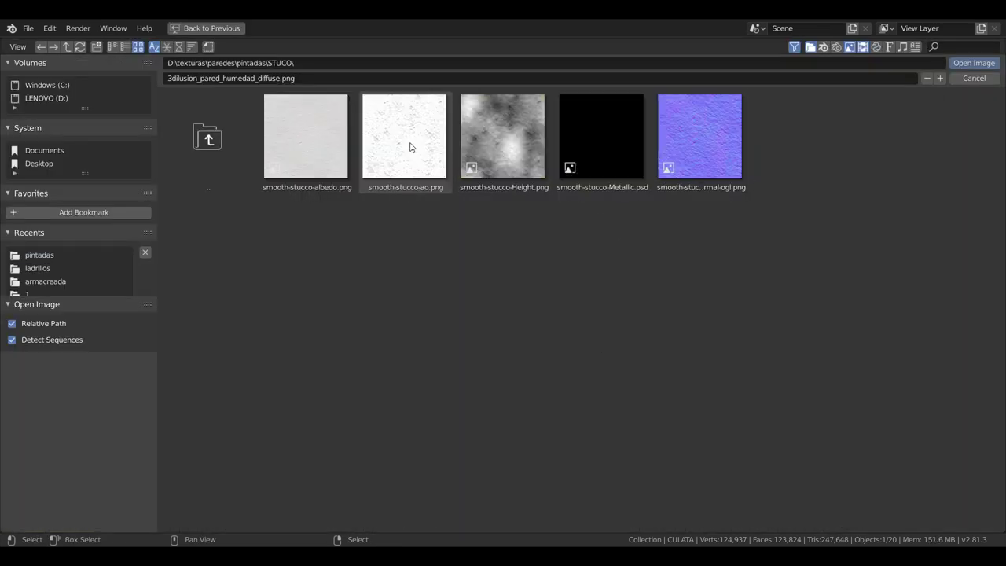
double_click(315, 164)
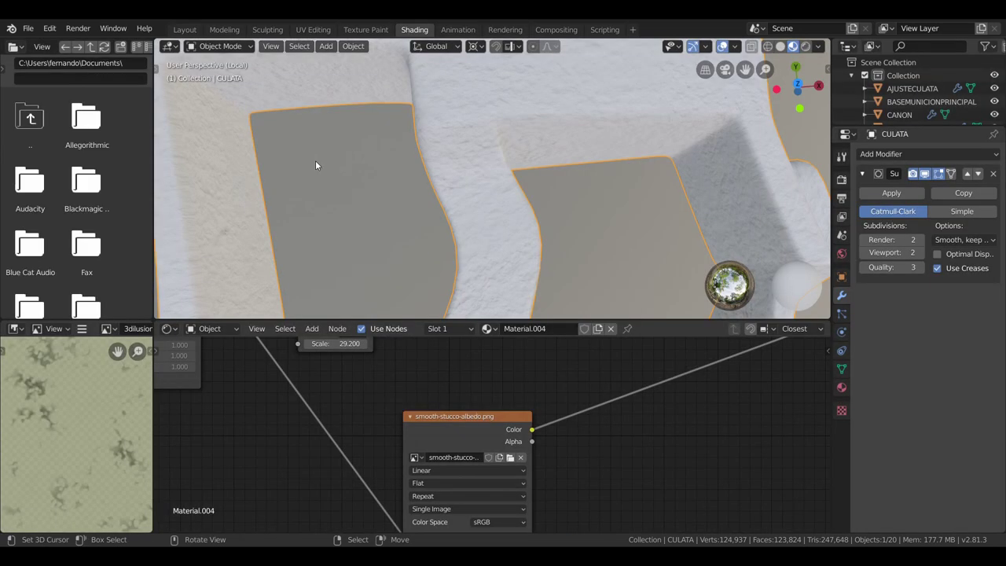
scroll(455, 192, "down", 3)
scroll(530, 224, "down", 2)
mouse_move(538, 206)
middle_mouse_down()
mouse_move(534, 153)
mouse_move(565, 117)
mouse_move(441, 132)
mouse_move(417, 152)
mouse_move(445, 187)
mouse_move(496, 197)
mouse_move(523, 227)
mouse_move(534, 226)
mouse_move(541, 201)
mouse_move(537, 172)
mouse_move(412, 38)
middle_mouse_up()
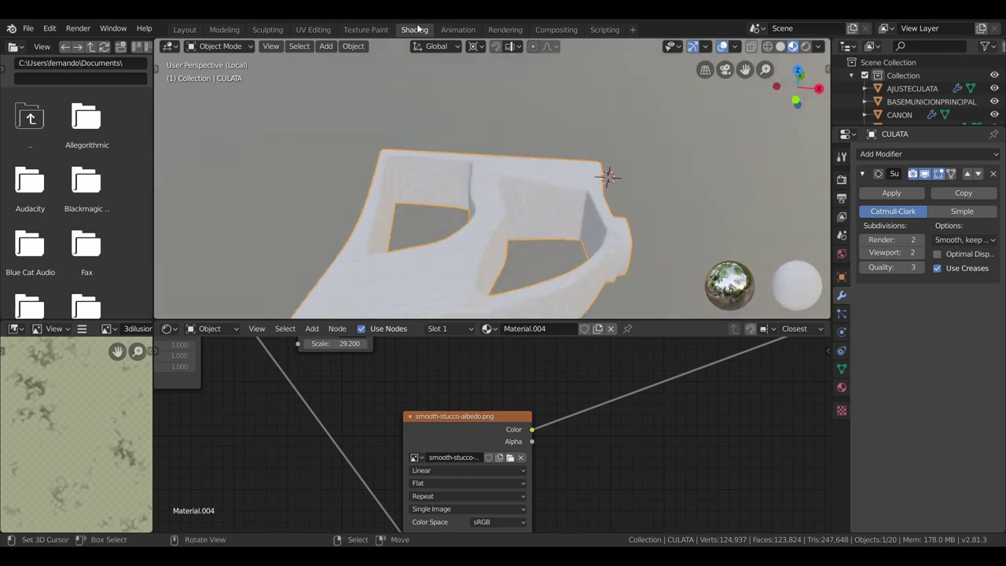
Load the first star-patterned wallpaper diffuse image from the paredes\papel folder
left_click(510, 456)
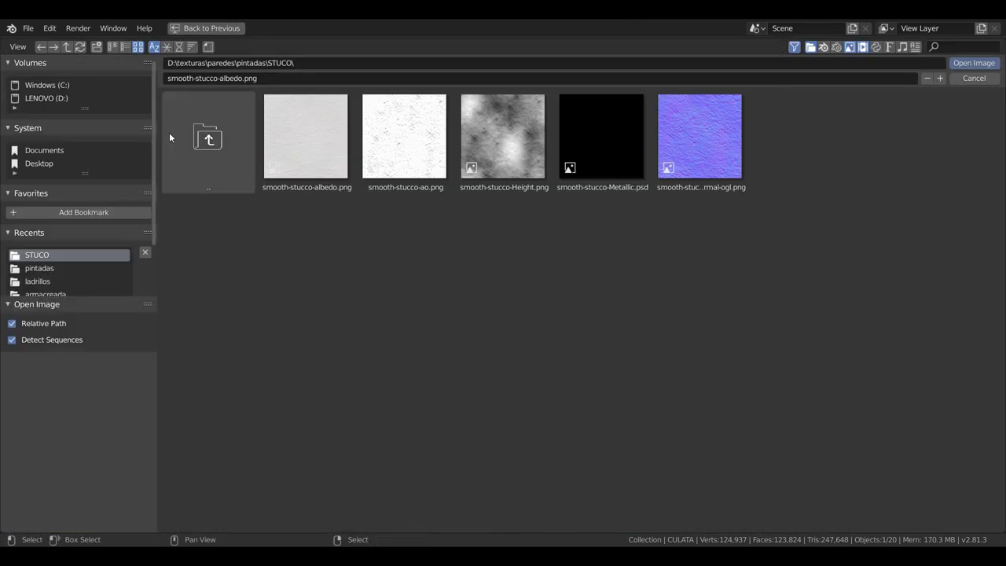
left_click(206, 138)
left_click(206, 138)
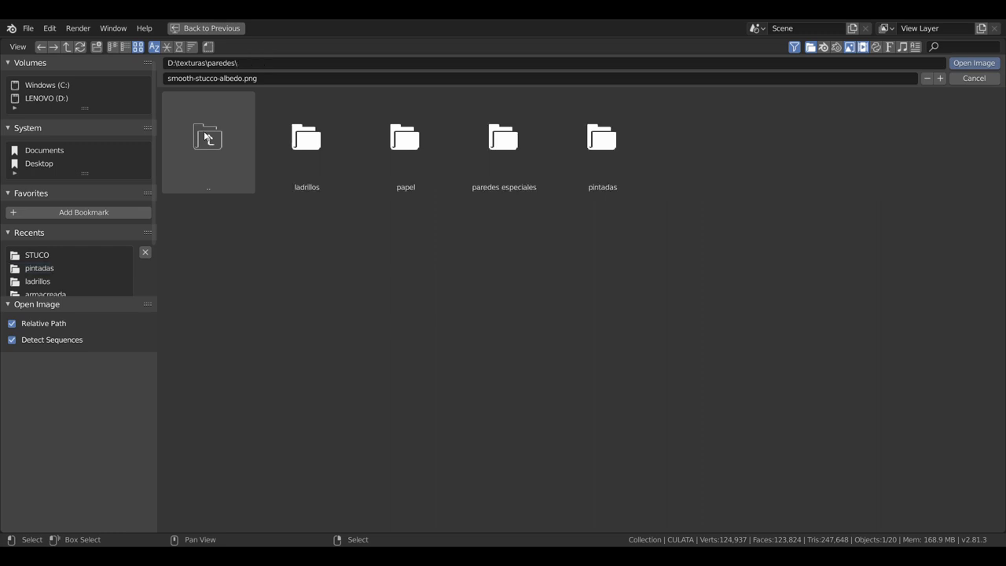
left_click(418, 151)
left_click(319, 140)
double_click(319, 140)
mouse_move(318, 135)
middle_mouse_down()
mouse_move(497, 163)
mouse_move(502, 152)
mouse_move(503, 253)
mouse_move(528, 263)
mouse_move(551, 260)
mouse_move(573, 113)
middle_mouse_up()
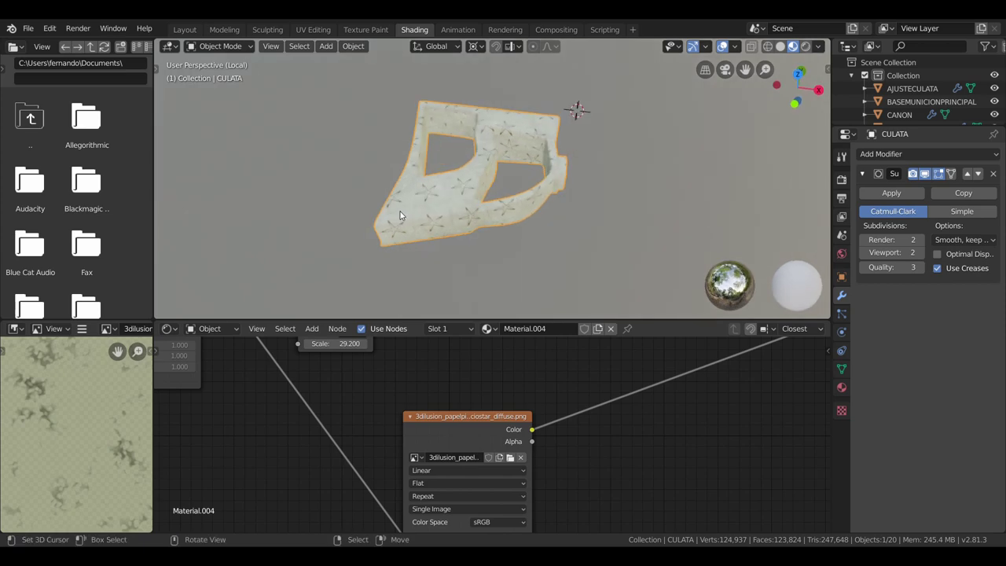
Exit local view to show the whole gun, then enter Edit Mode on the stock
key("KP_Divide")
mouse_move(400, 215)
middle_mouse_down()
mouse_move(487, 195)
mouse_move(456, 261)
mouse_move(513, 242)
mouse_move(622, 176)
mouse_move(609, 190)
mouse_move(598, 125)
mouse_move(525, 228)
middle_mouse_up()
key("Tab")
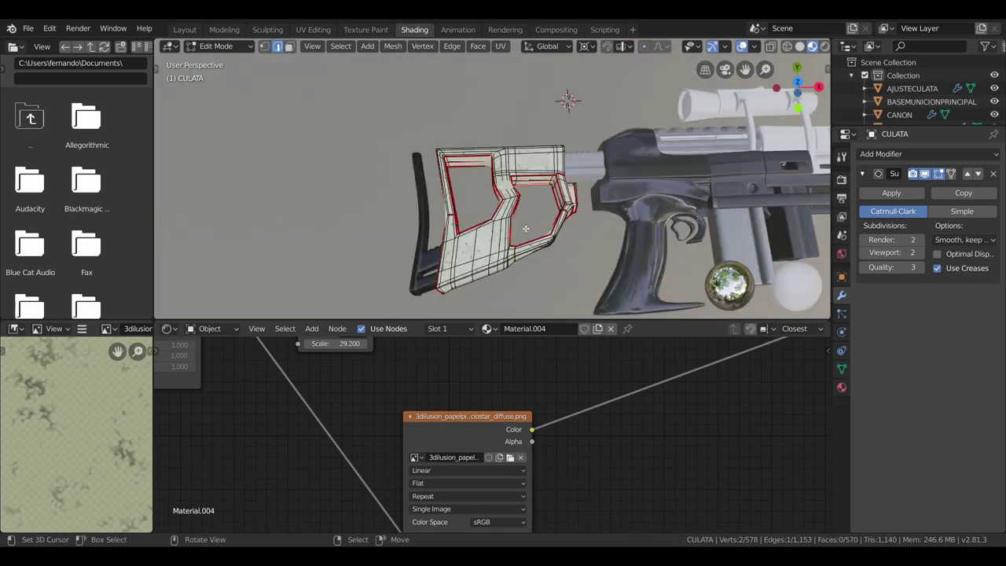